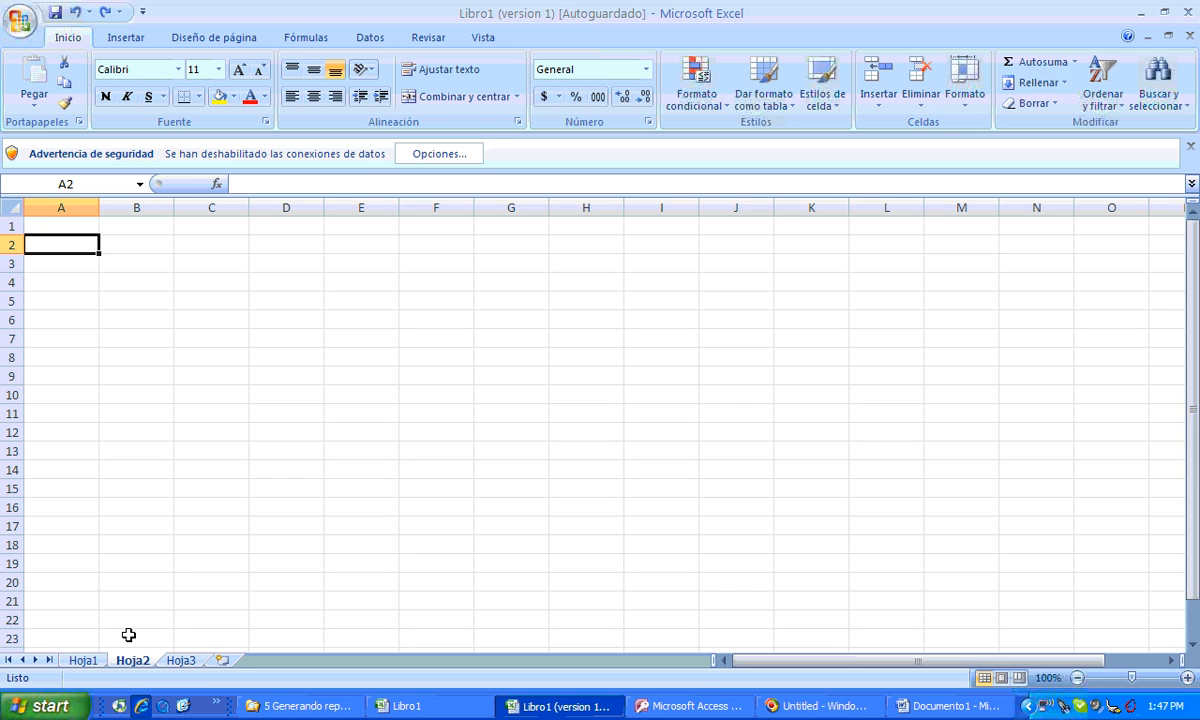
Enter the report title "Listado de cotizaciones por contactos clasificados por ciuad y por cliente" in cell A2.
text(1)
key(BackSpace)
text(Listado)
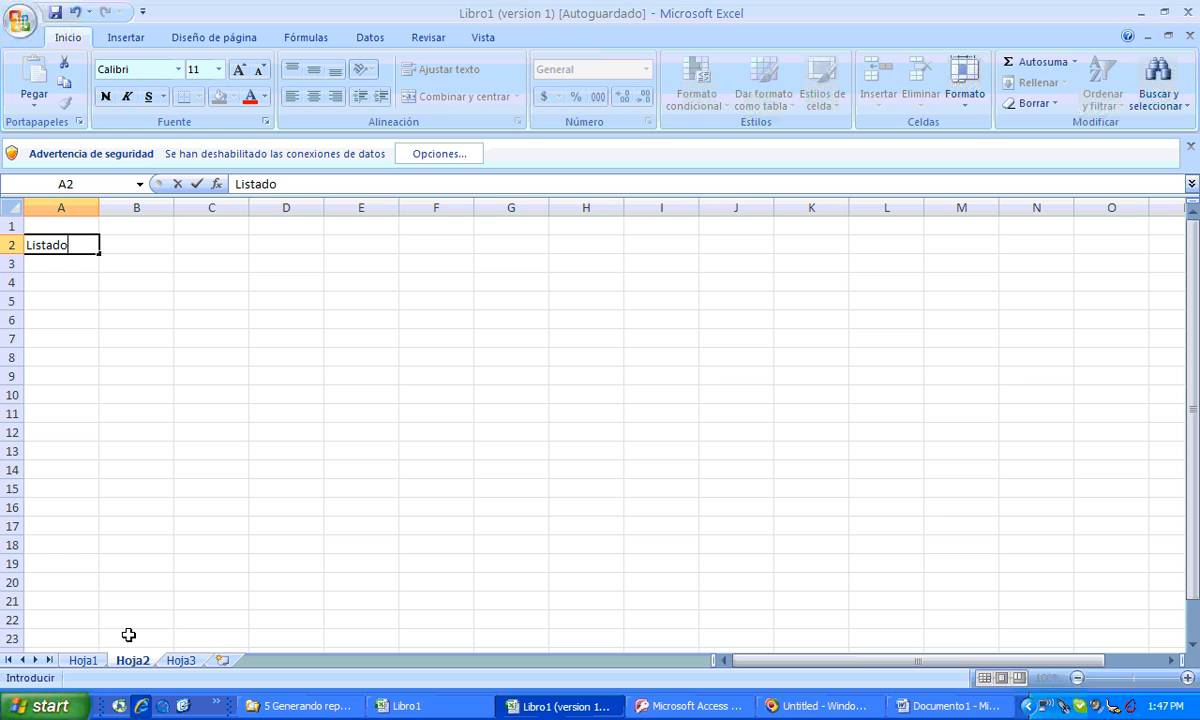
text( de cotizaciones )
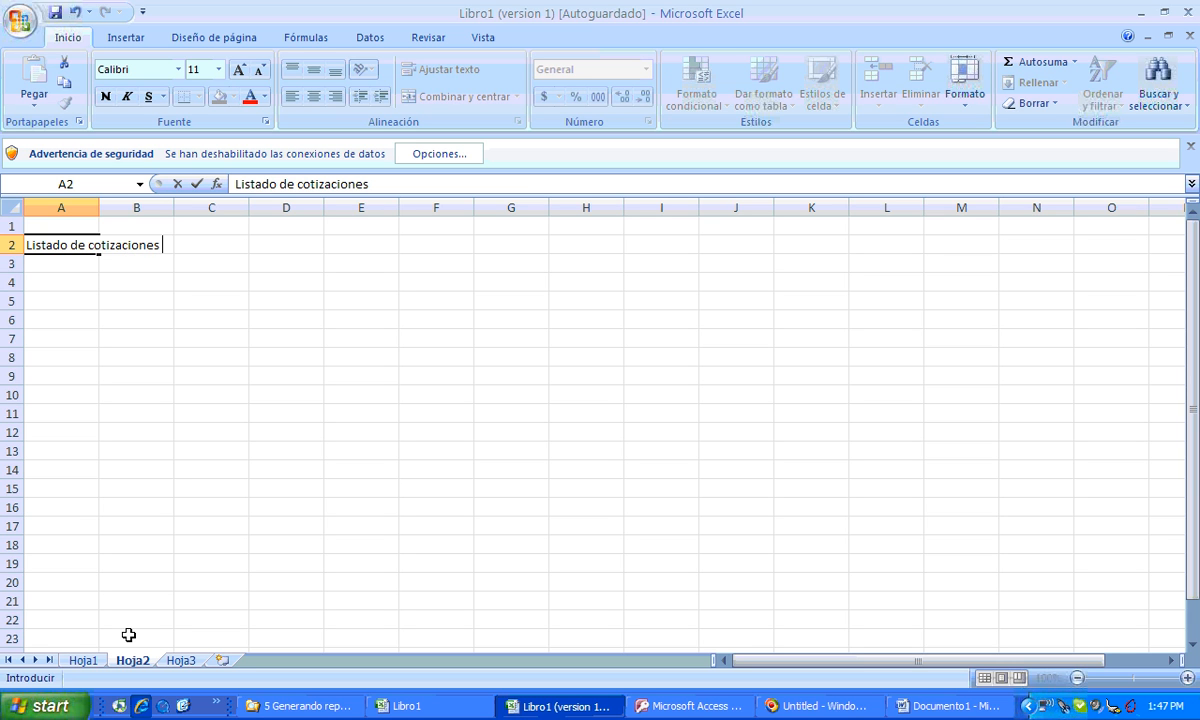
text(por co)
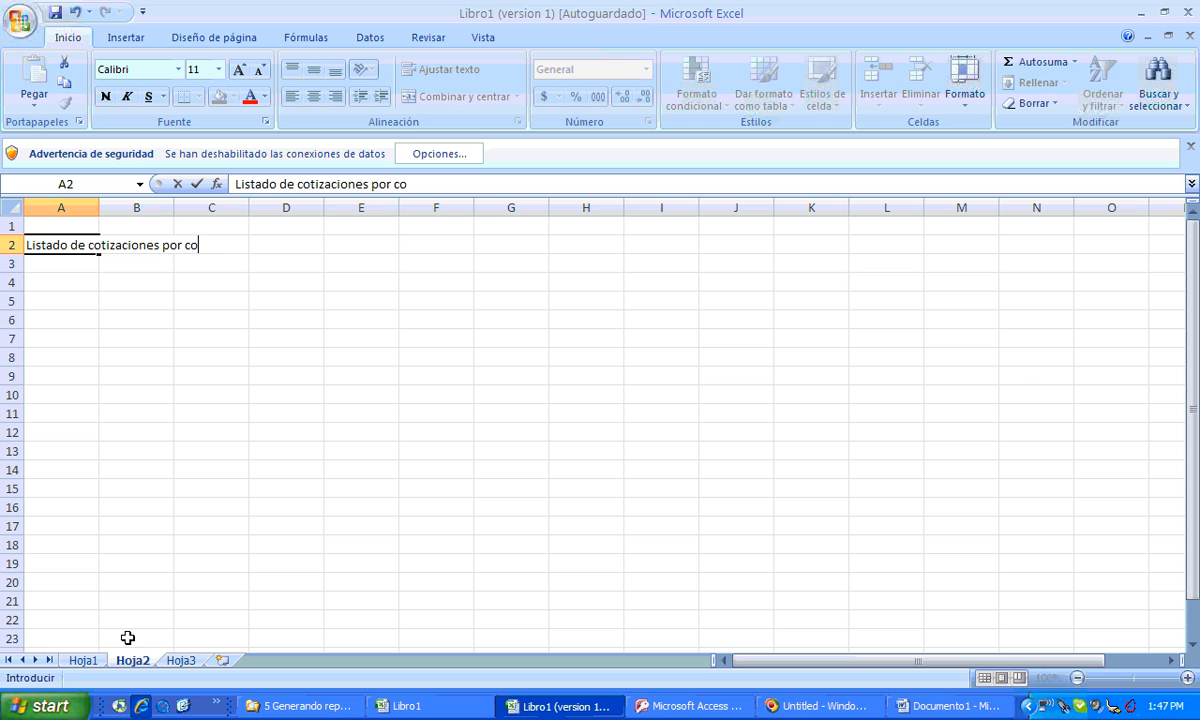
text(ntactos y)
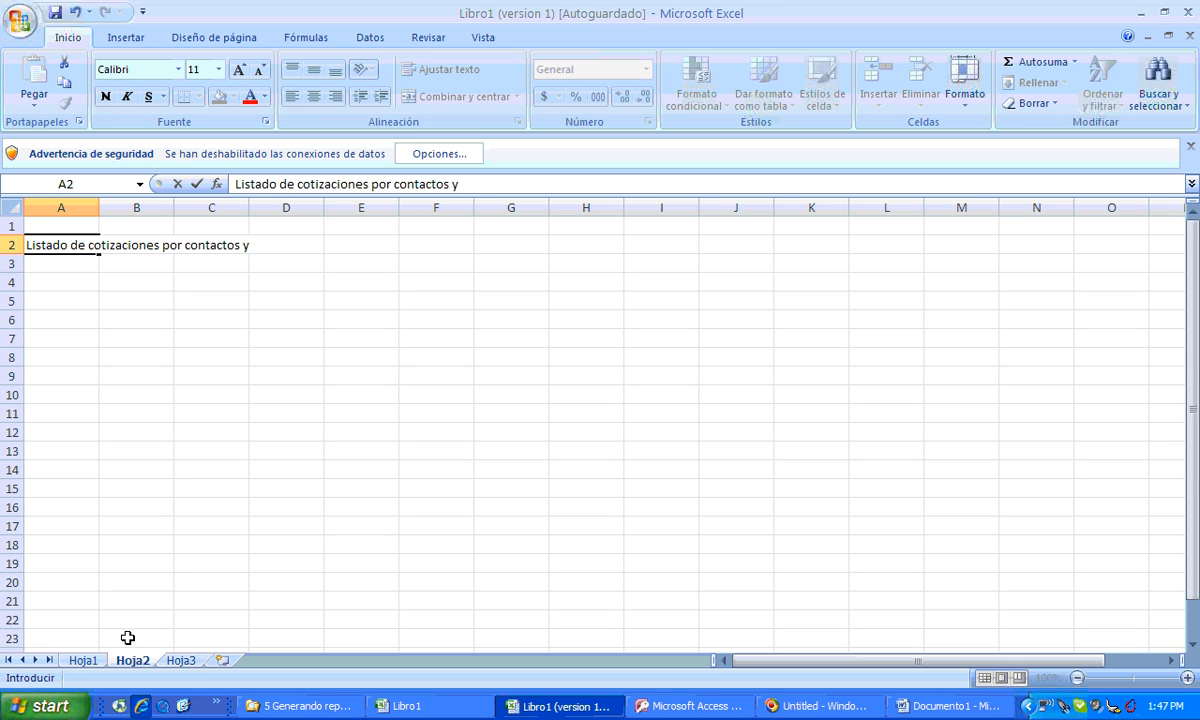
key(BackSpace)
text(clasificados )
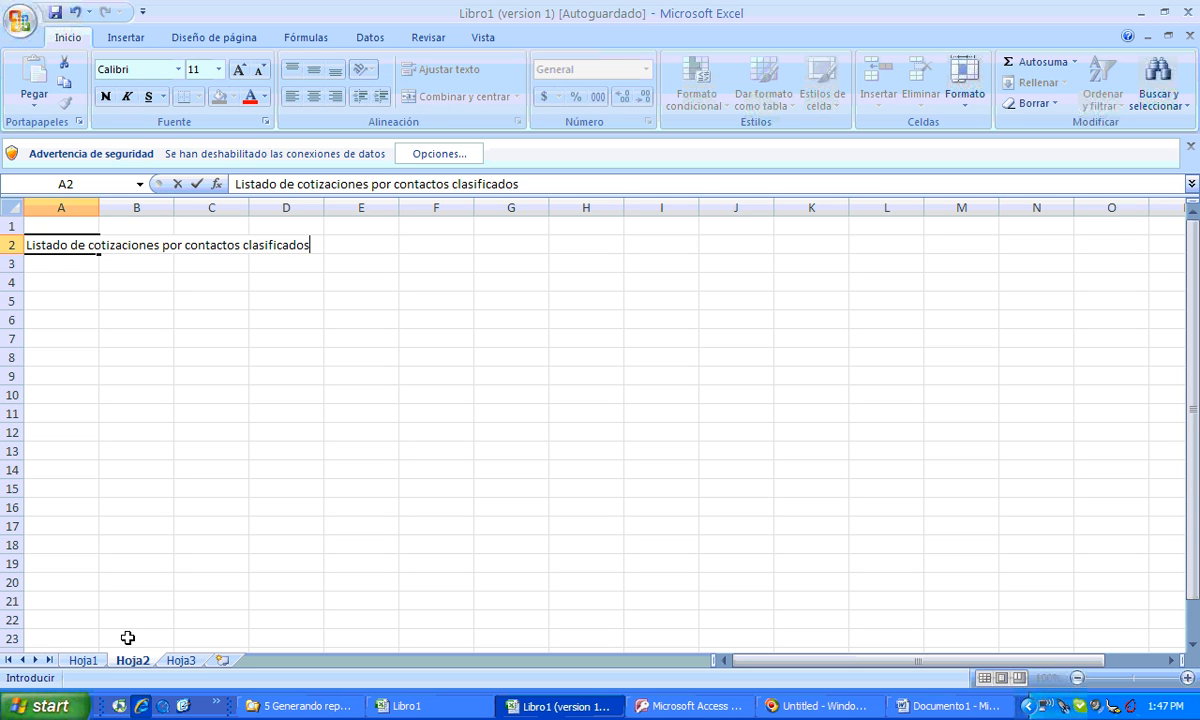
text(por ciuad)
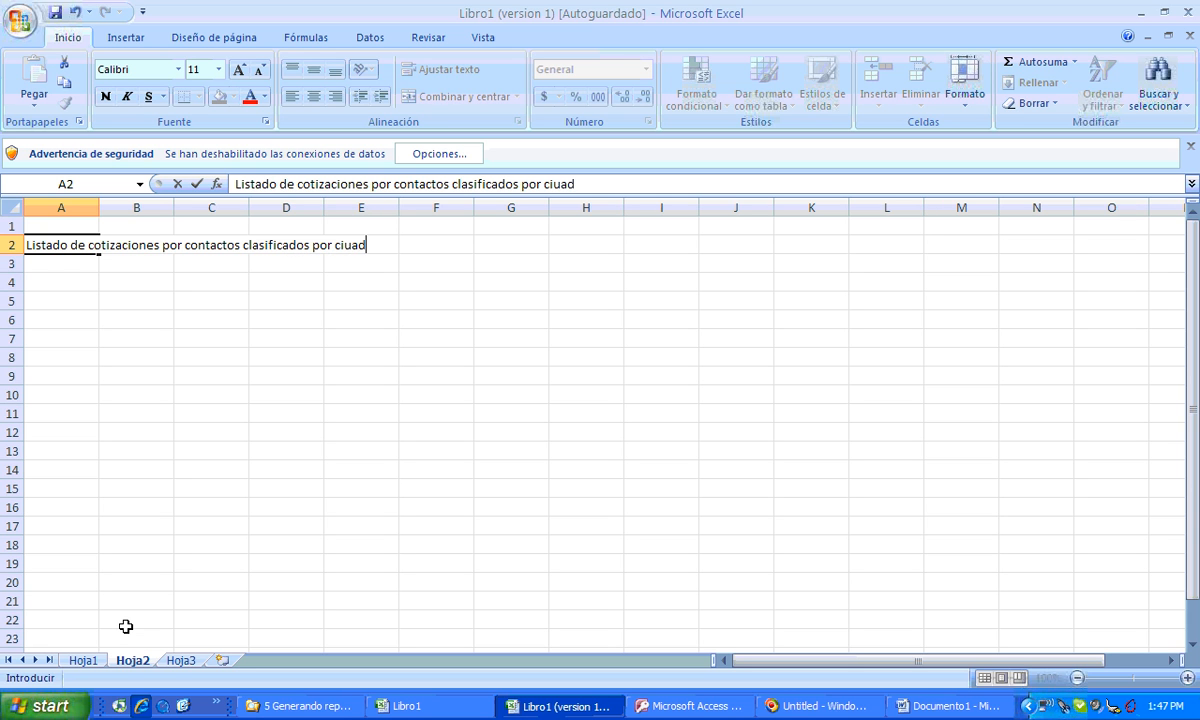
text( y por cliente)
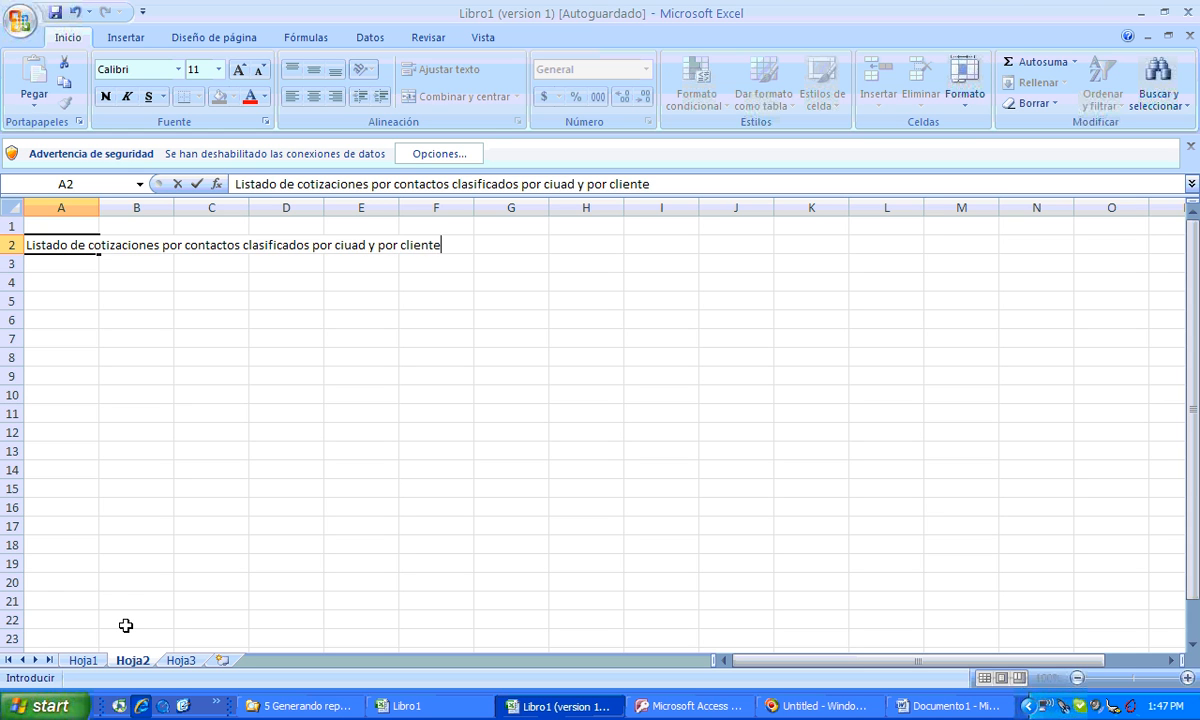
key(Return)
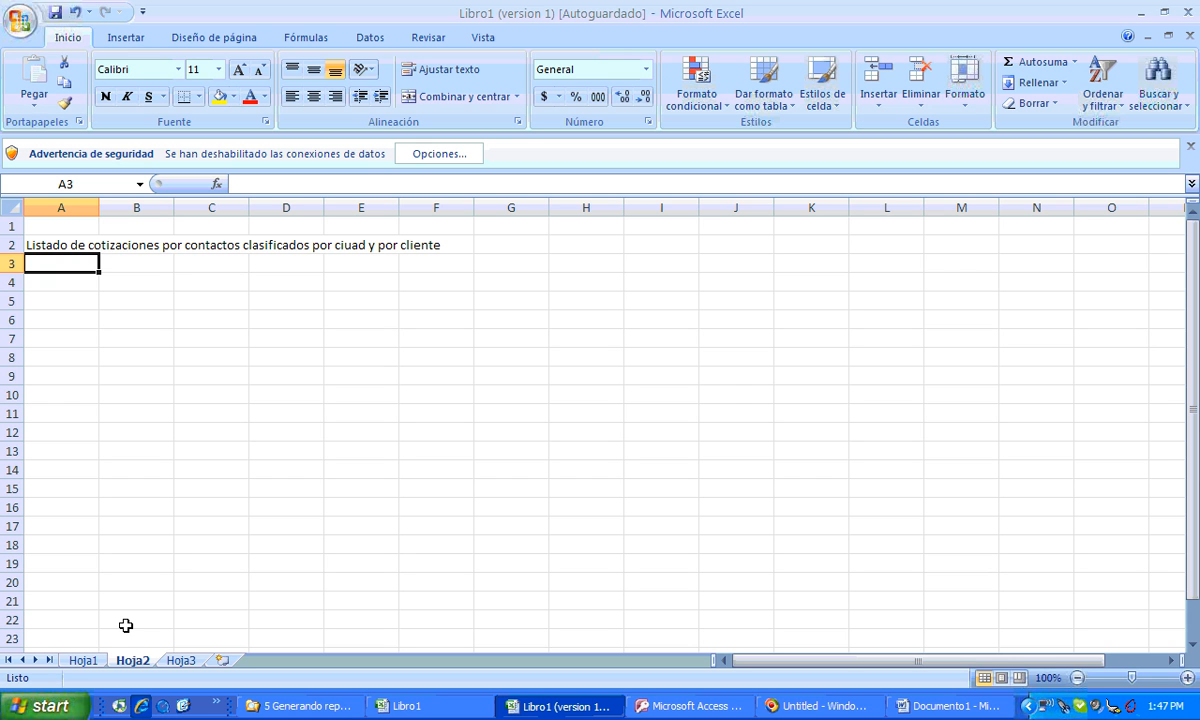
Enter the company name "Ab Asociados Ltda" in cell A1 above the report title.
key(Up)
key(Up)
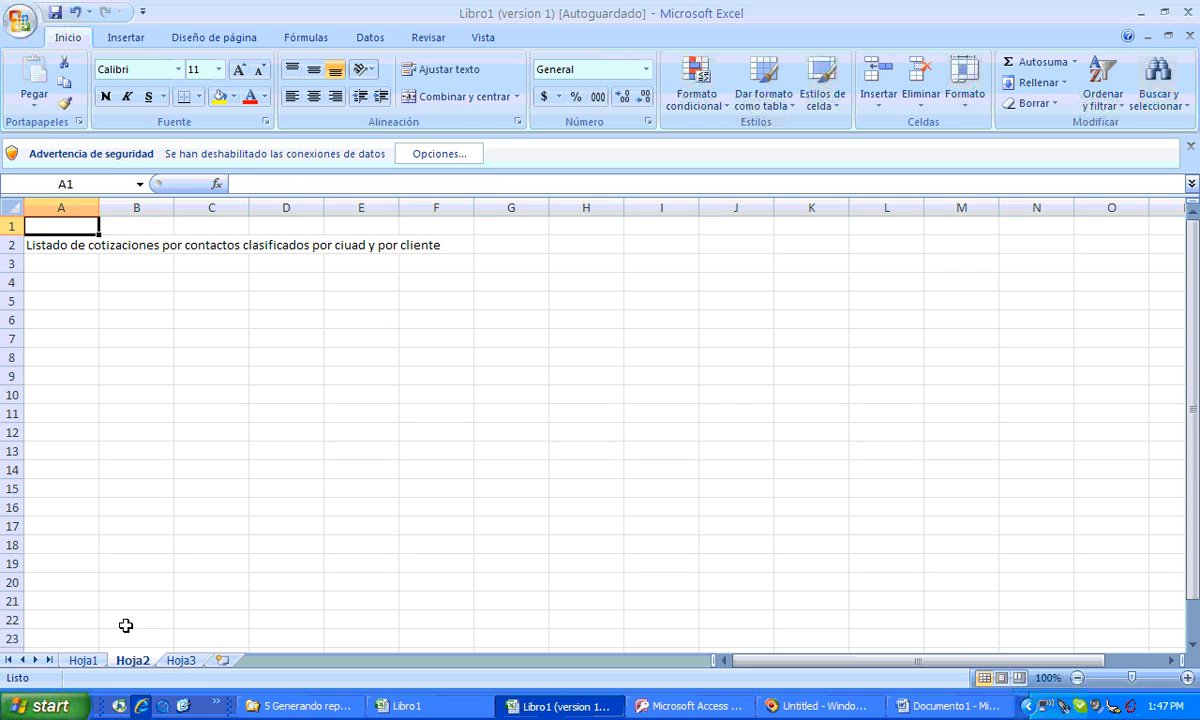
text(Ab)
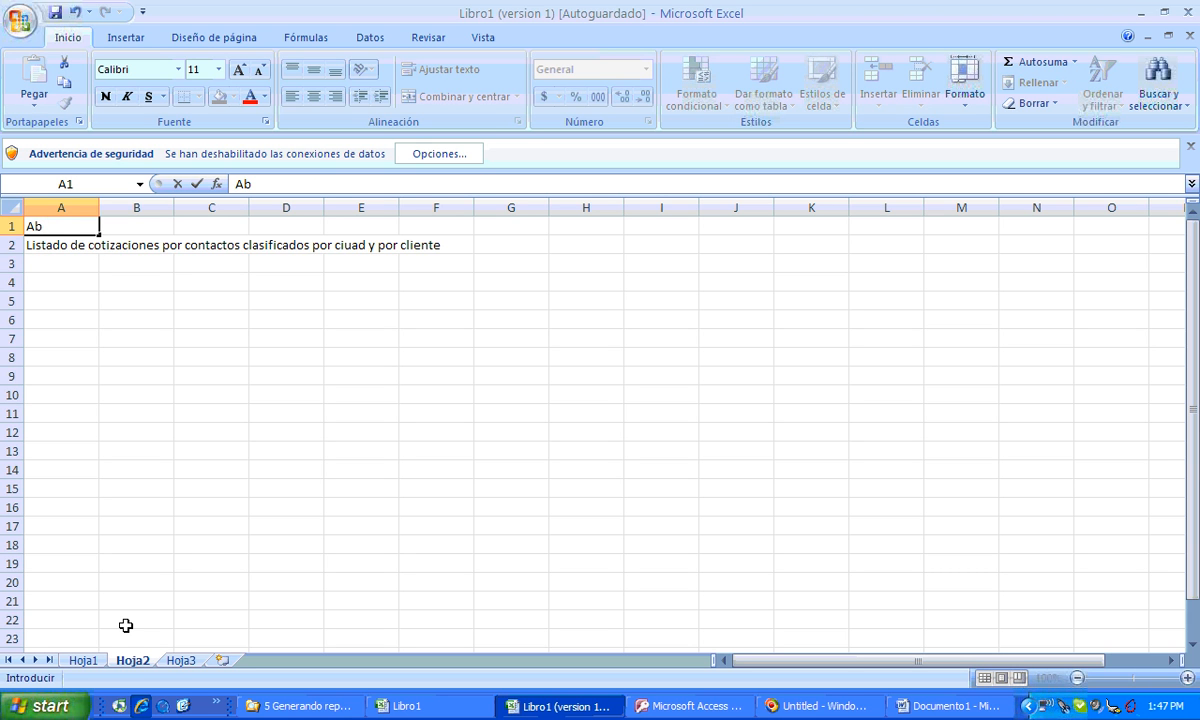
text( Asociados Ltda)
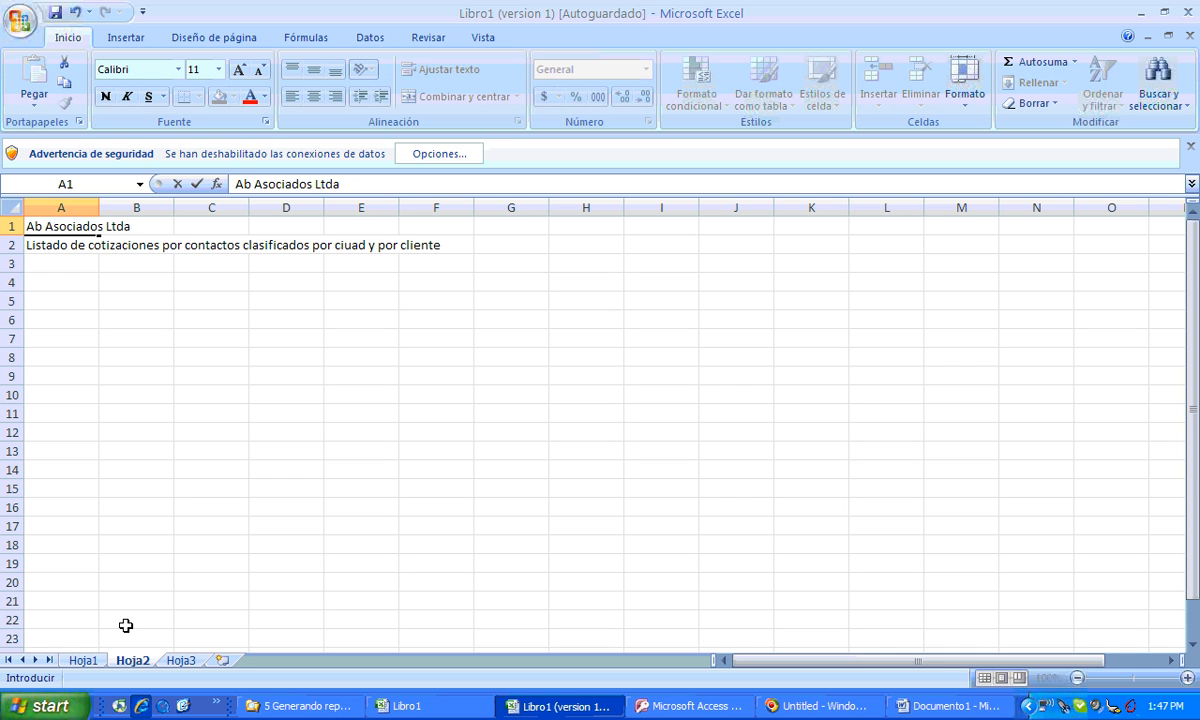
key(Return)
key(Return)
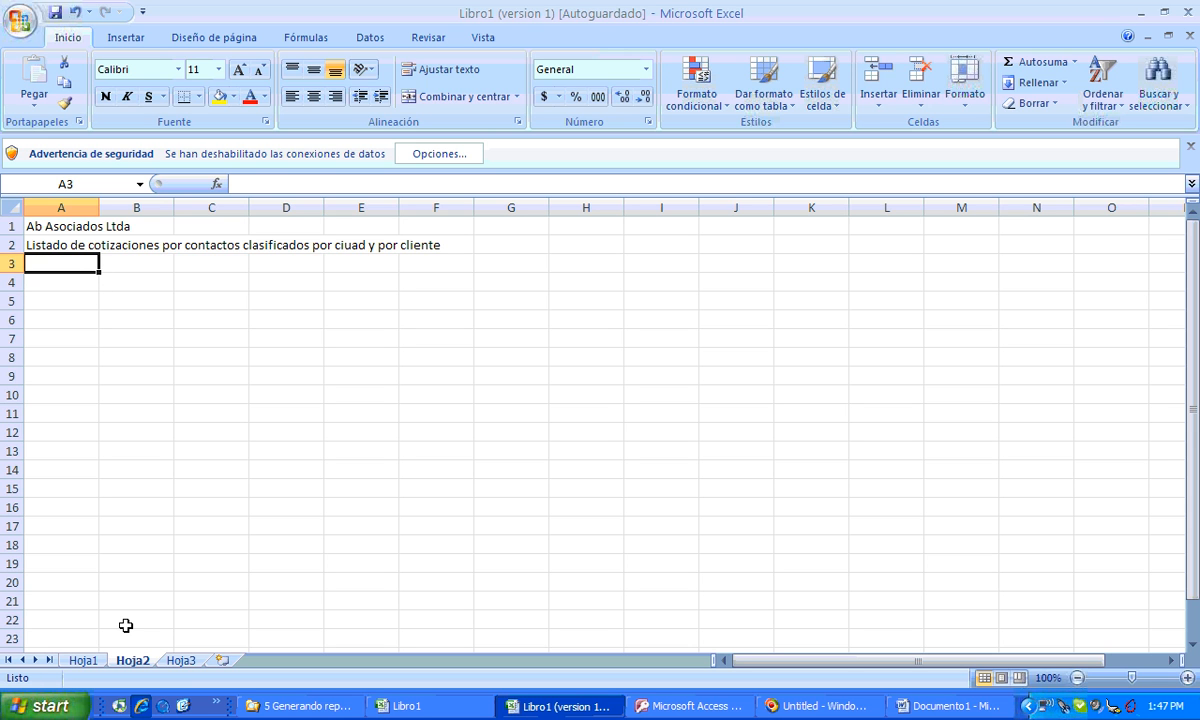
Try to enter the current date and time in cell A3 with the formula +ahora.
text(+)
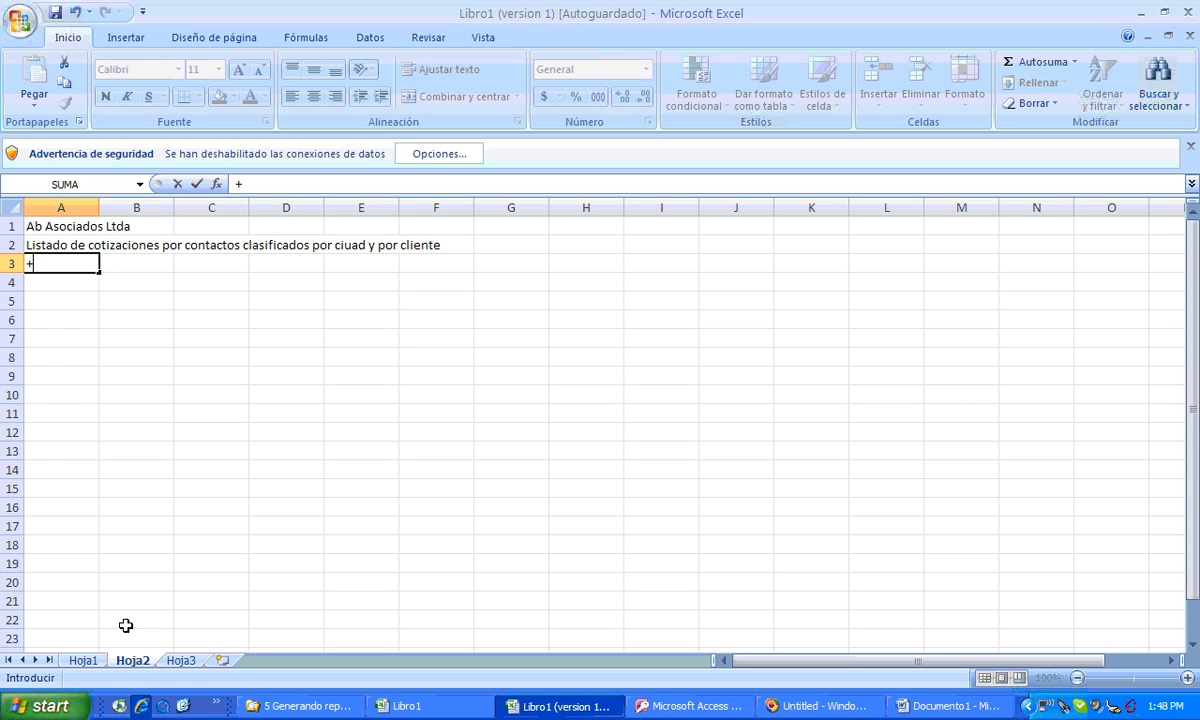
text(aho)
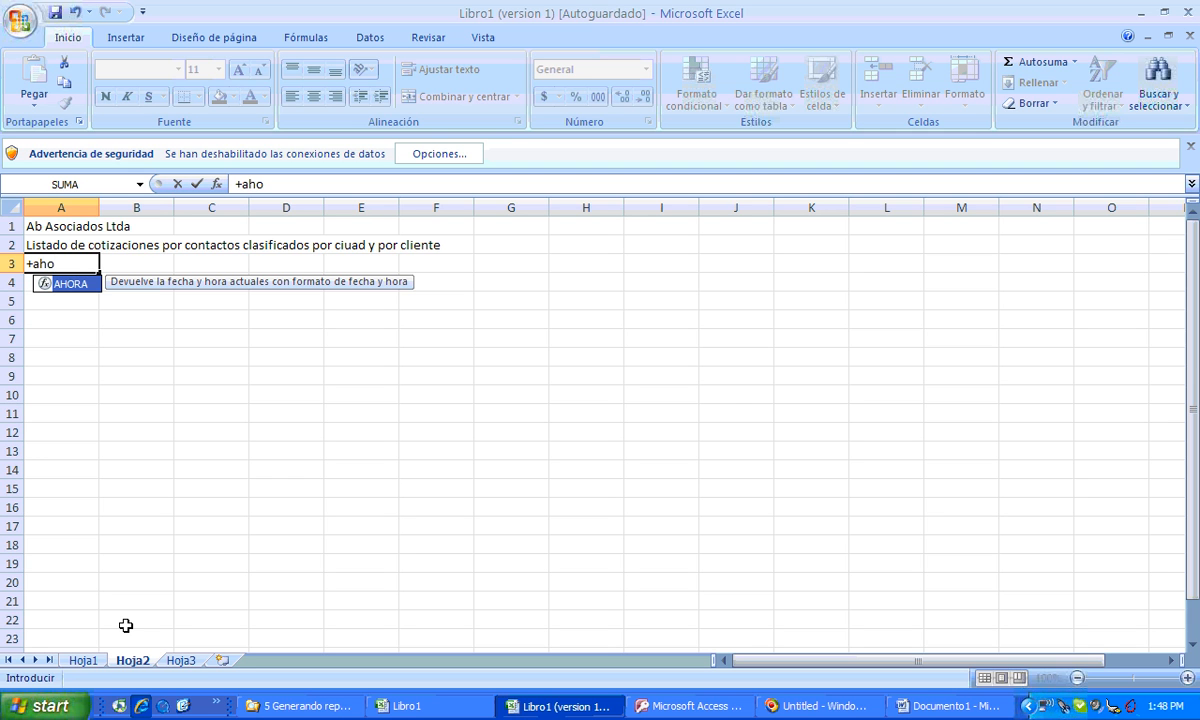
text(ra)
key(Return)
key(Up)
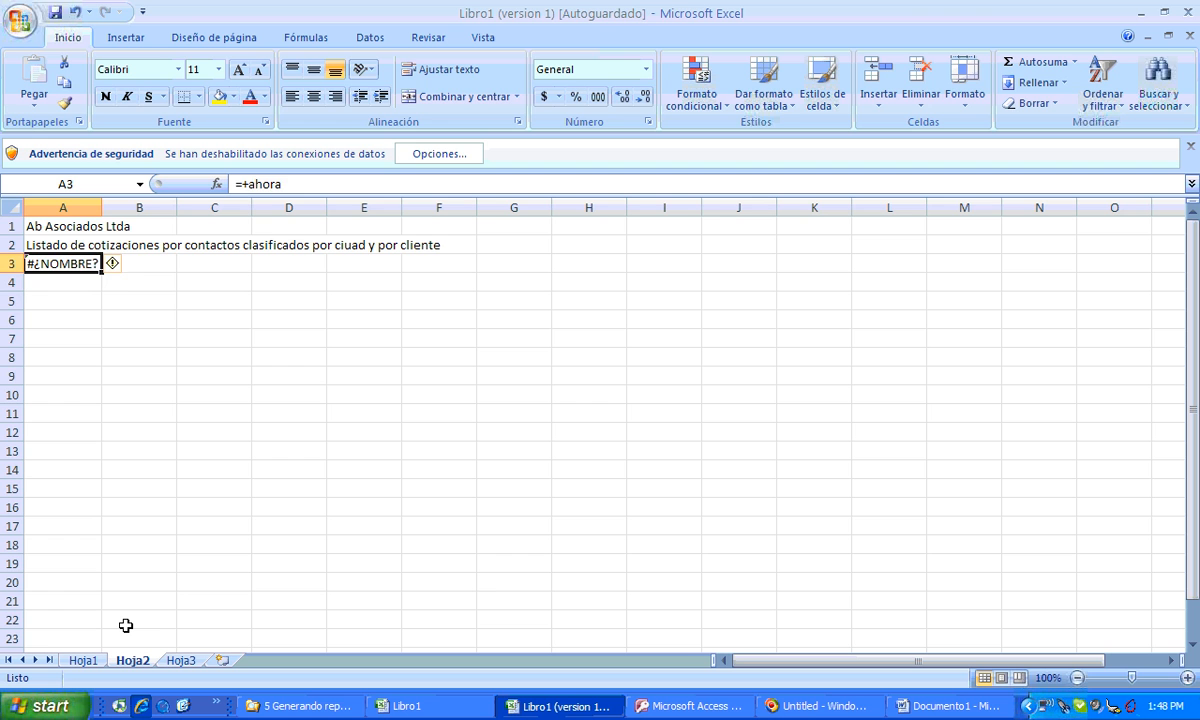
Enter the formula =AHORA() in cell A3 to insert the current date and time.
text(=ahp)
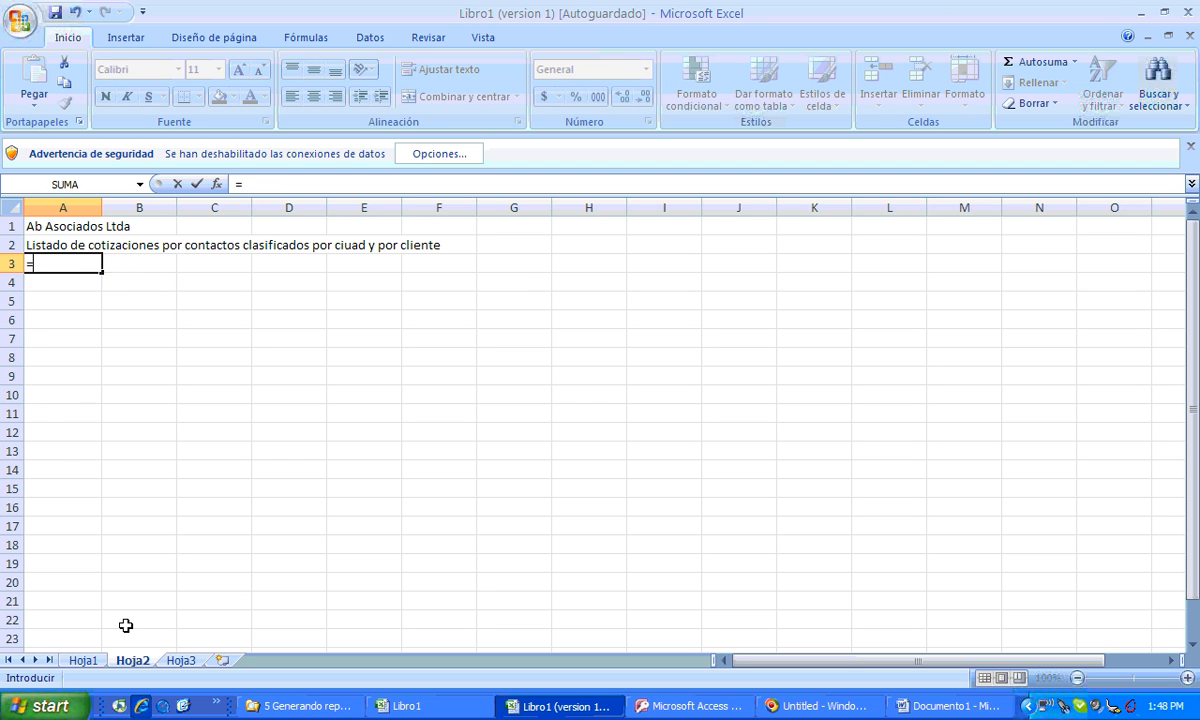
key(BackSpace)
text(ora)
key(Return)
key(Up)
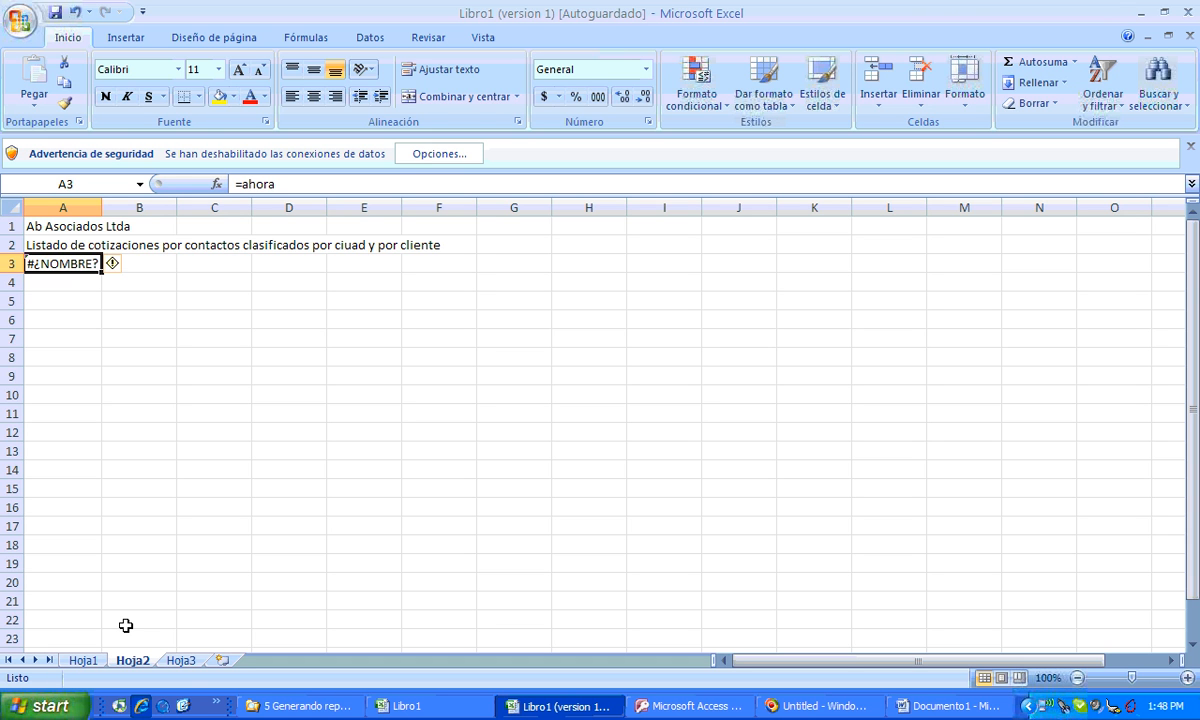
key(F2)
text(())
key(Return)
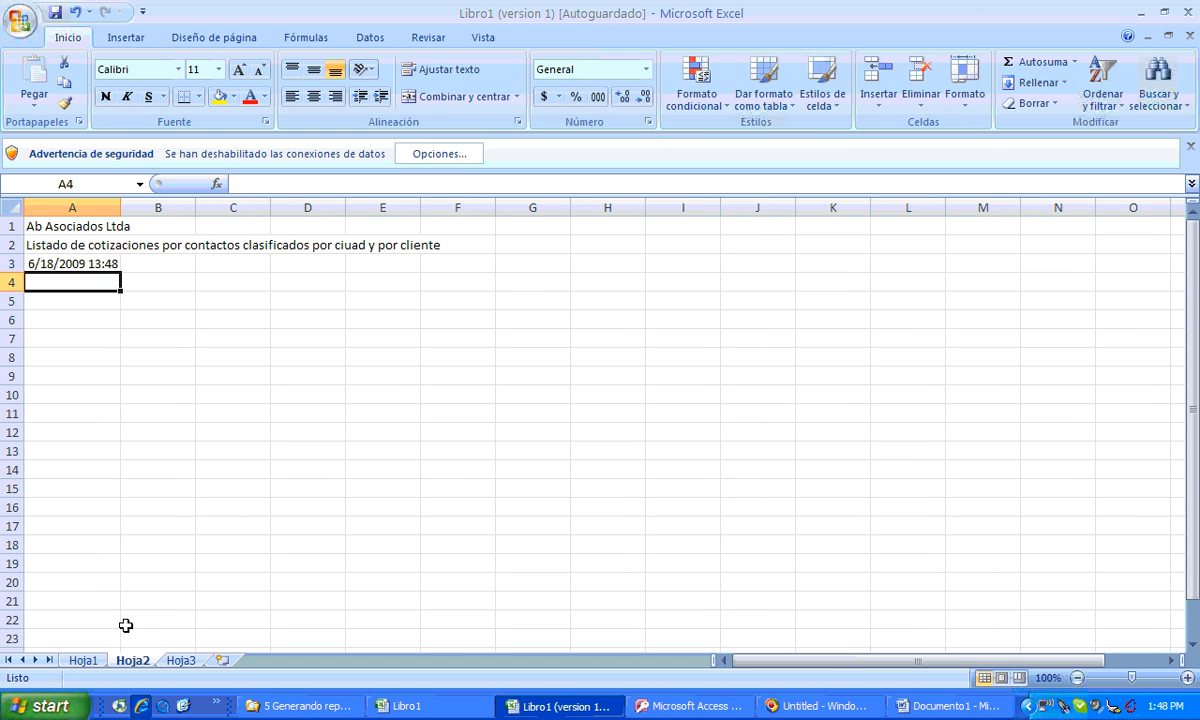
Merge and center the date across cells A3:E3.
key(Up)
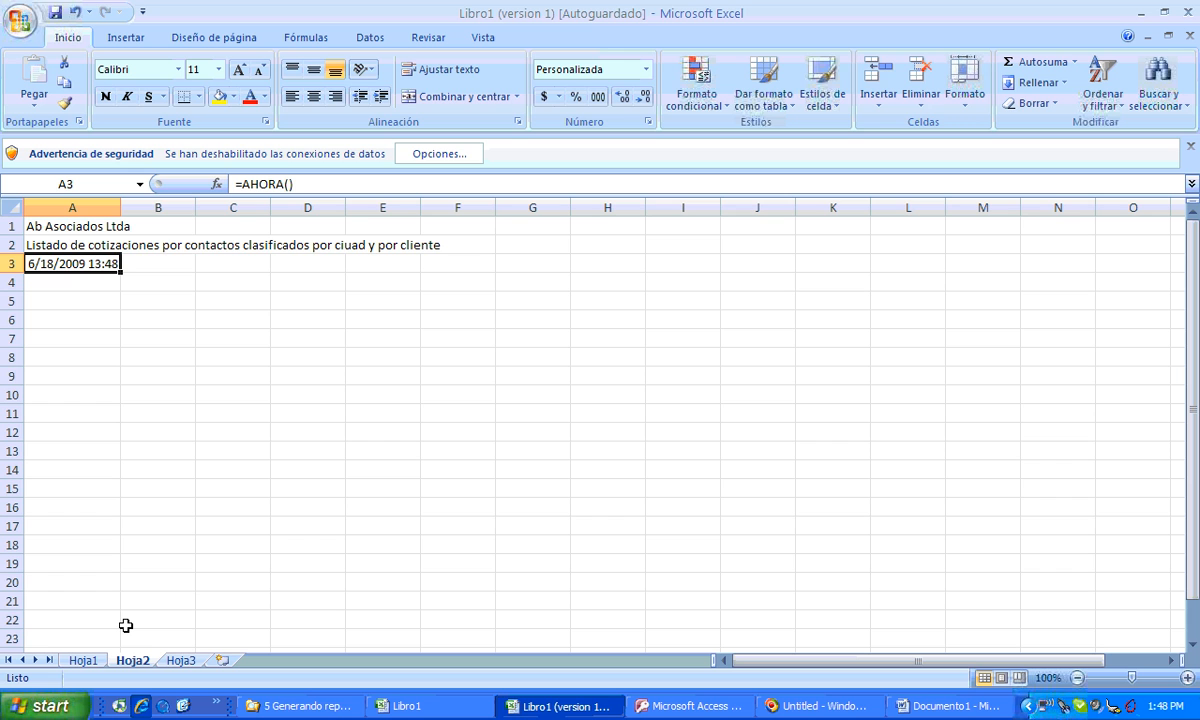
key(shift+Right)
key(shift+Right)
key(shift+Right)
key(shift+Right)
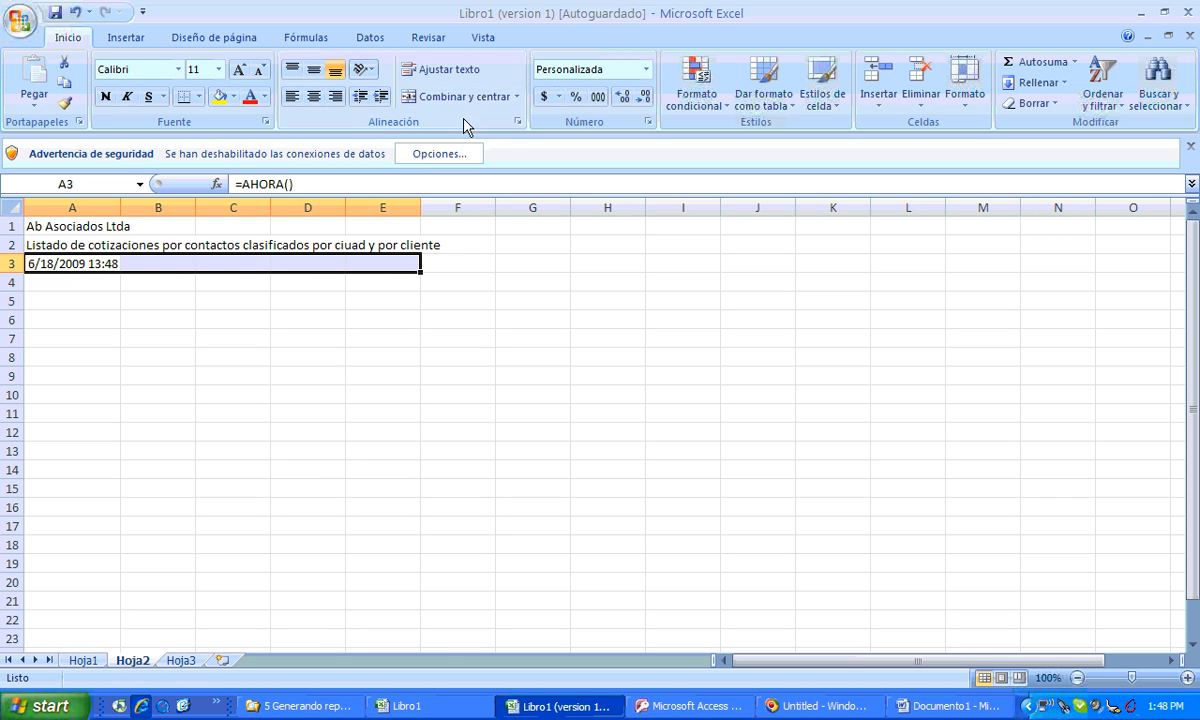
click(434, 96)
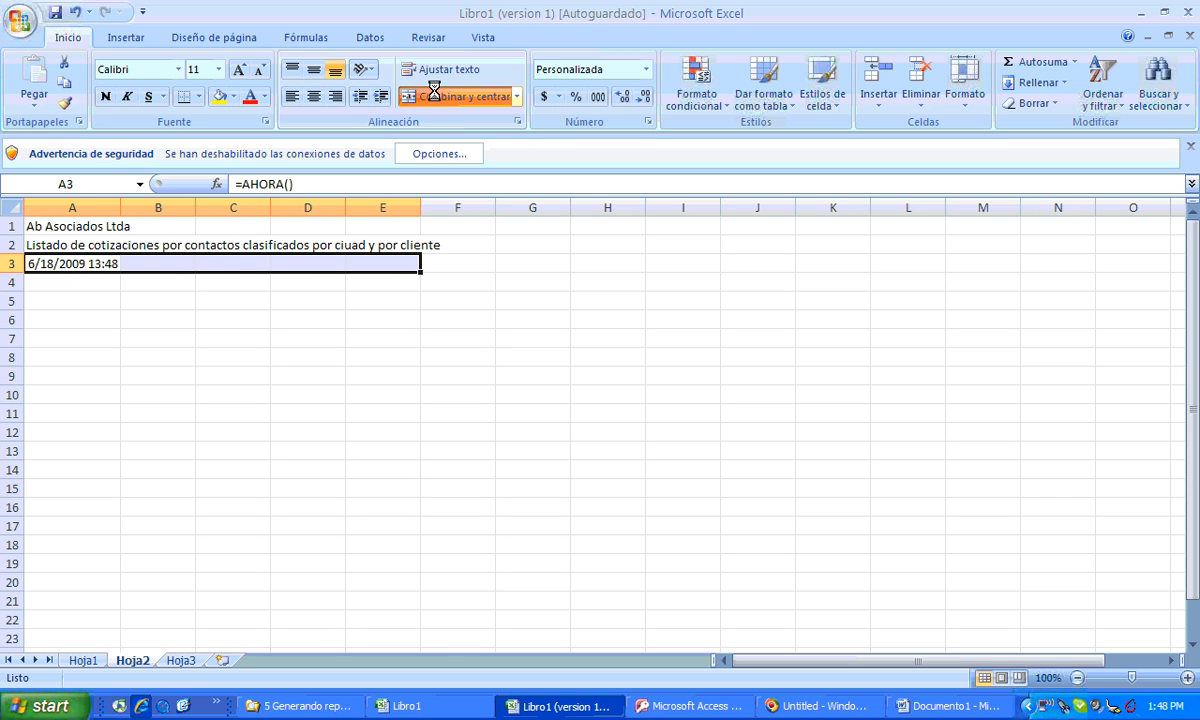
Merge and center the company name across A1:F1 and the report title across A2:F2.
click(80, 227)
drag(230, 228, 430, 223)
click(436, 96)
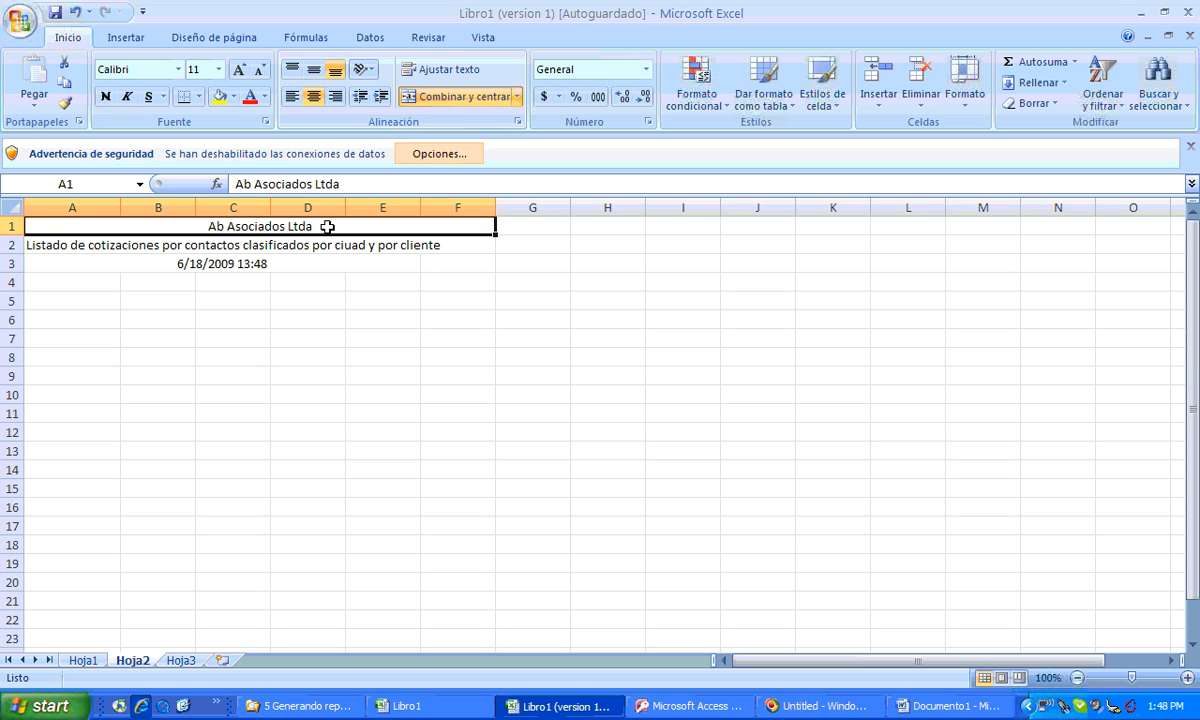
drag(88, 244, 502, 240)
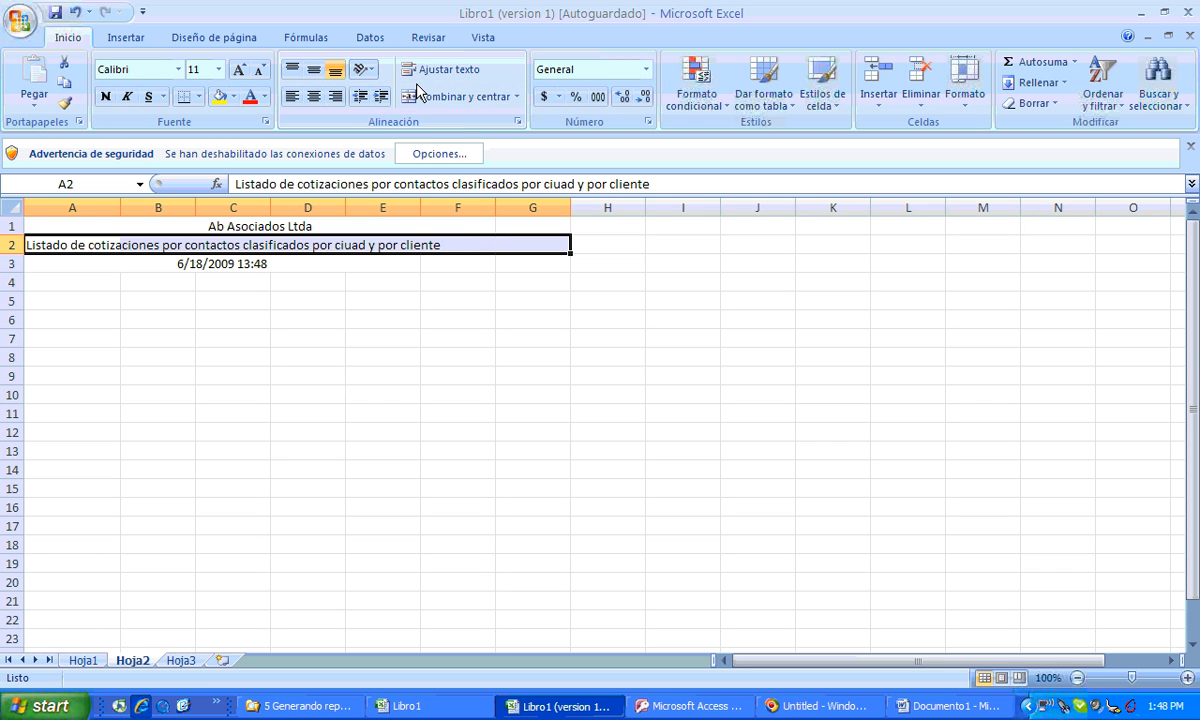
click(481, 244)
drag(481, 244, 14, 236)
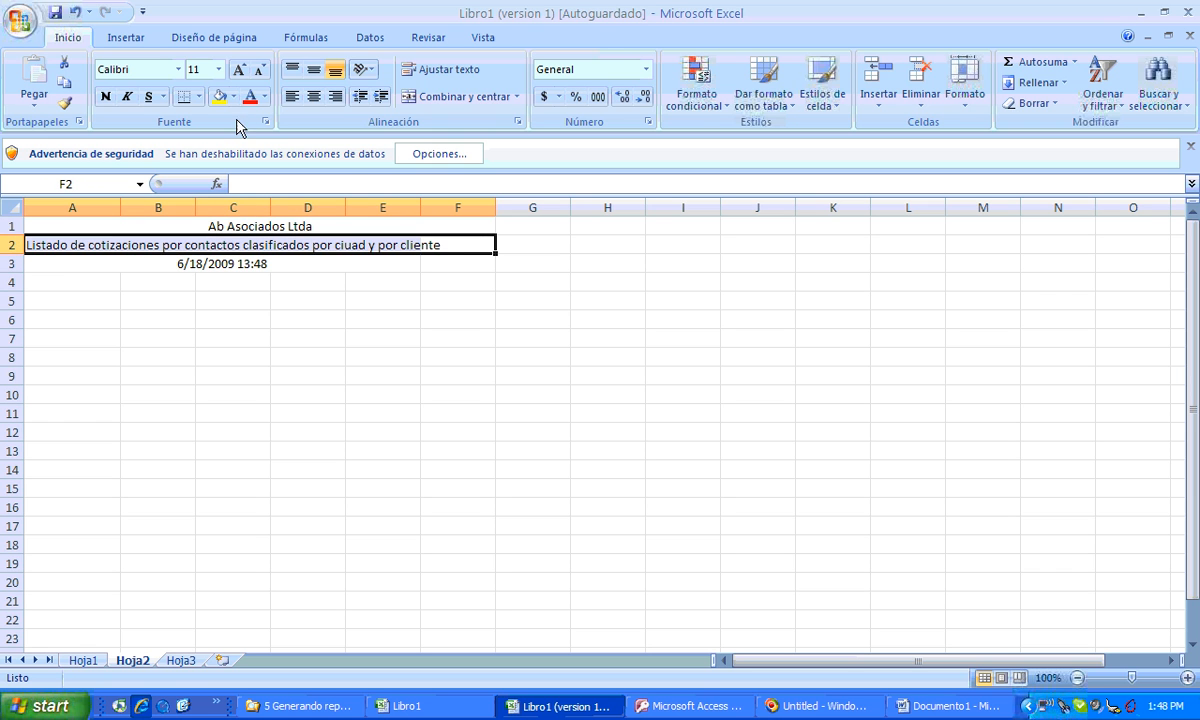
click(440, 96)
Redo the merge and centering of the date in row 3 so it spans A3:F3.
click(96, 264)
drag(96, 264, 471, 260)
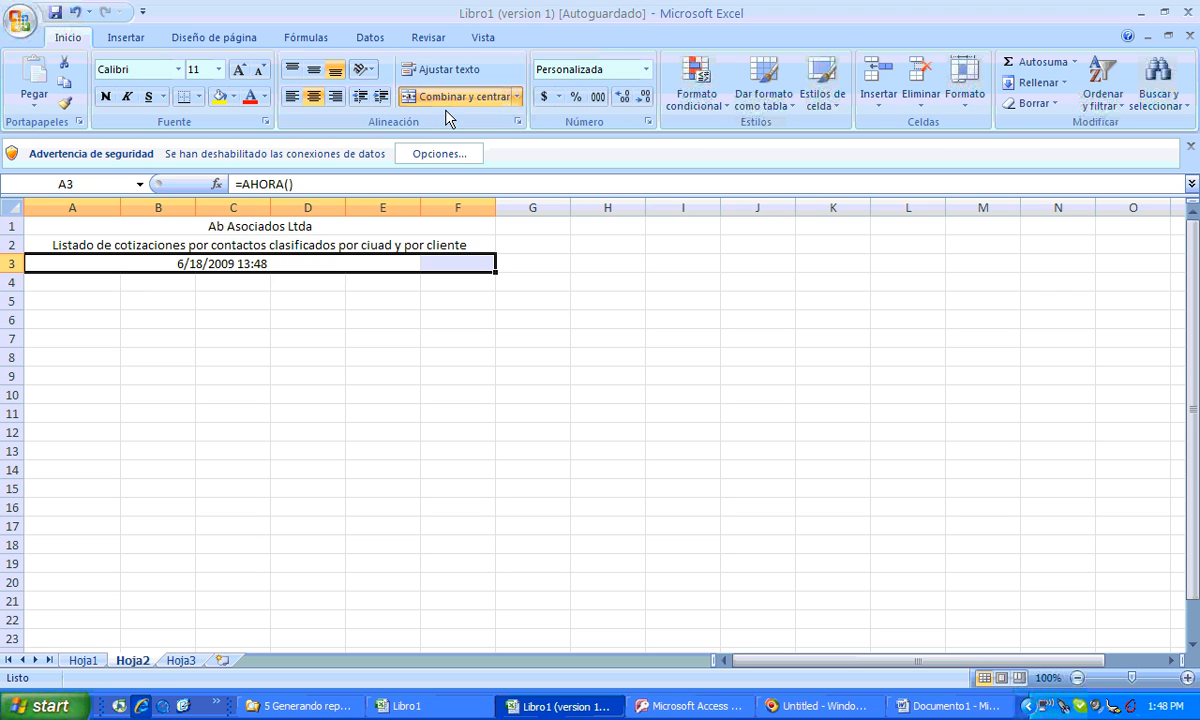
click(445, 96)
click(445, 96)
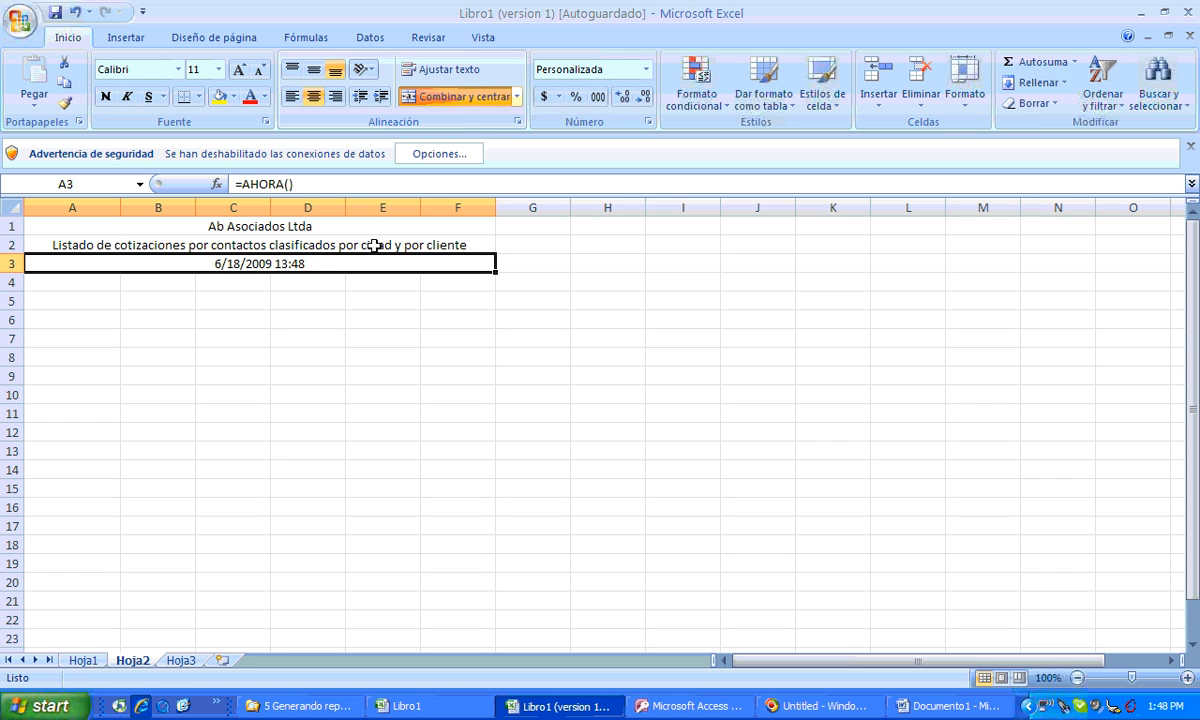
Format the date in row 3 with the Fecha type "*Wednesday, March 14, 2001".
right_click(331, 268)
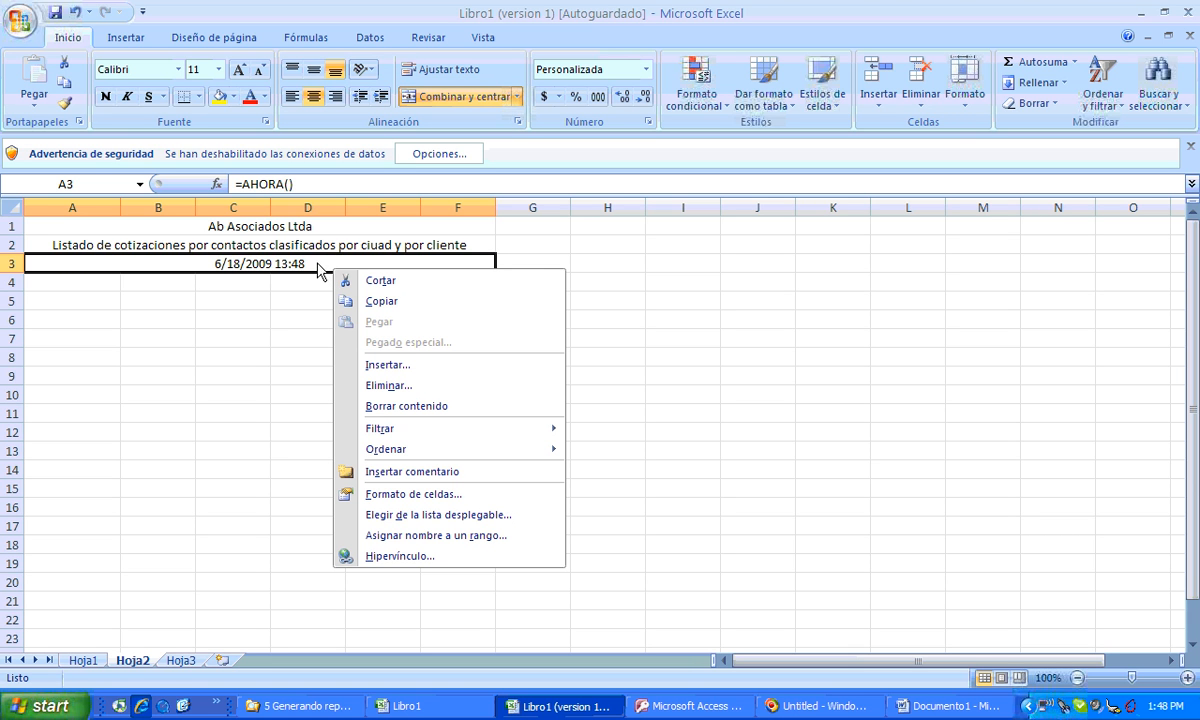
click(405, 492)
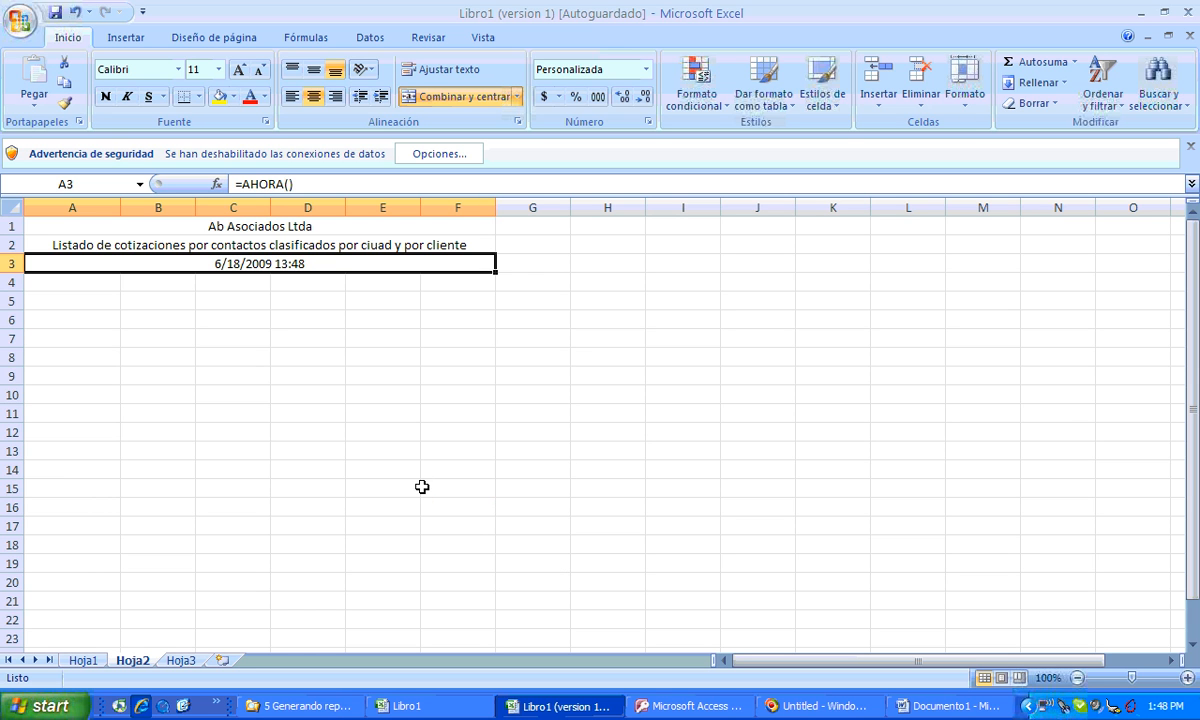
right_click(341, 268)
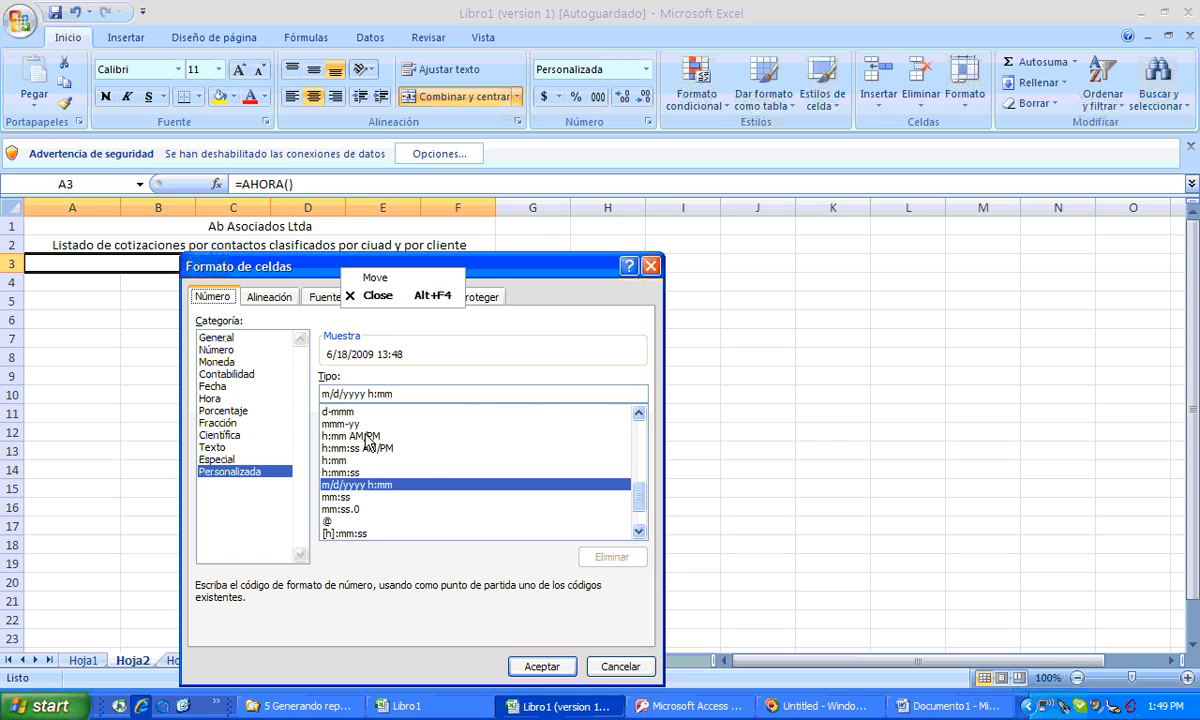
drag(639, 499, 652, 476)
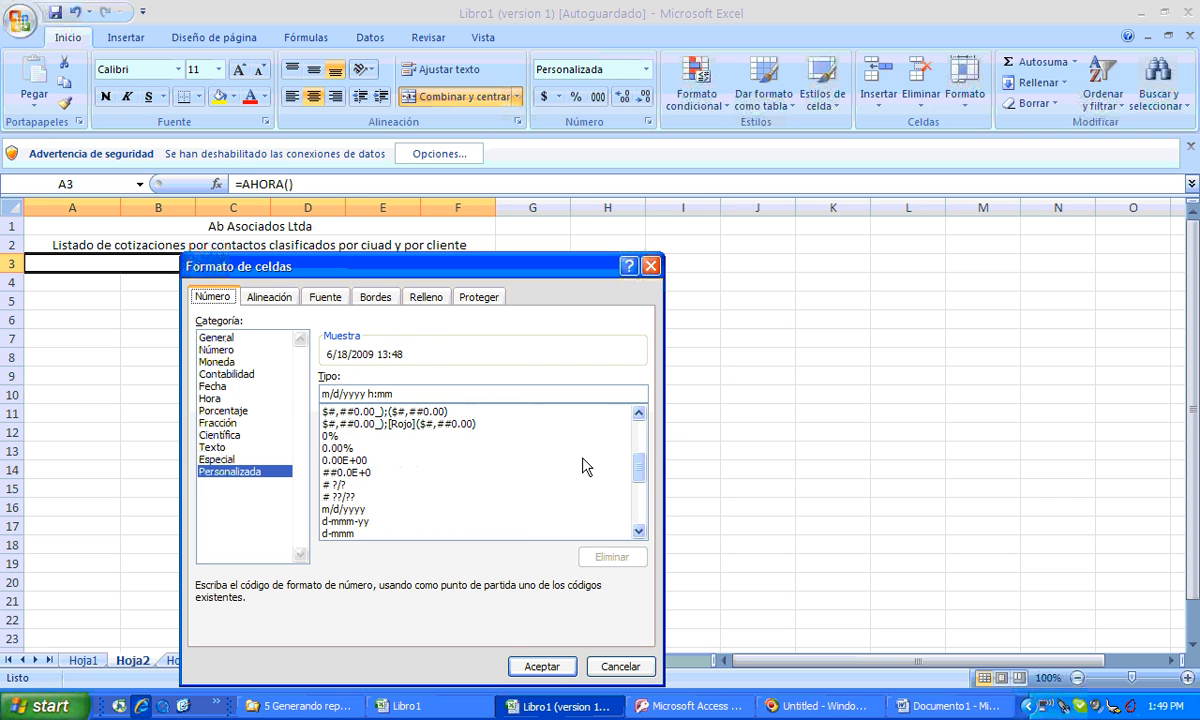
click(212, 398)
click(212, 386)
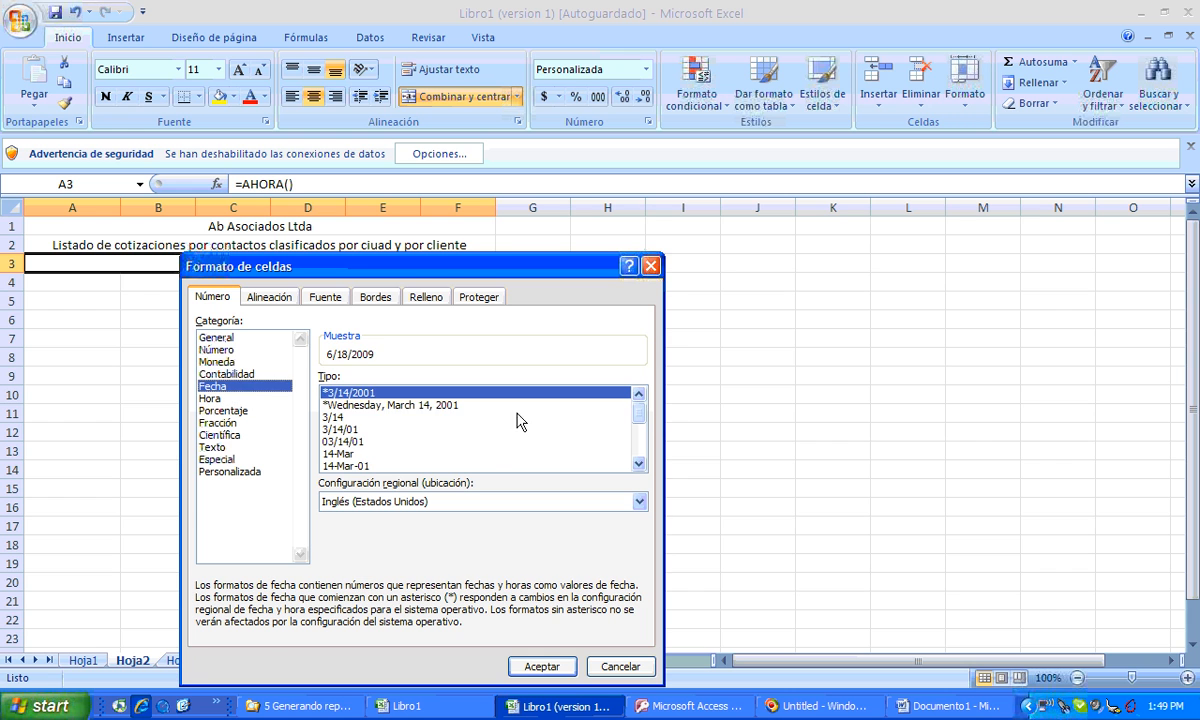
click(390, 405)
click(540, 666)
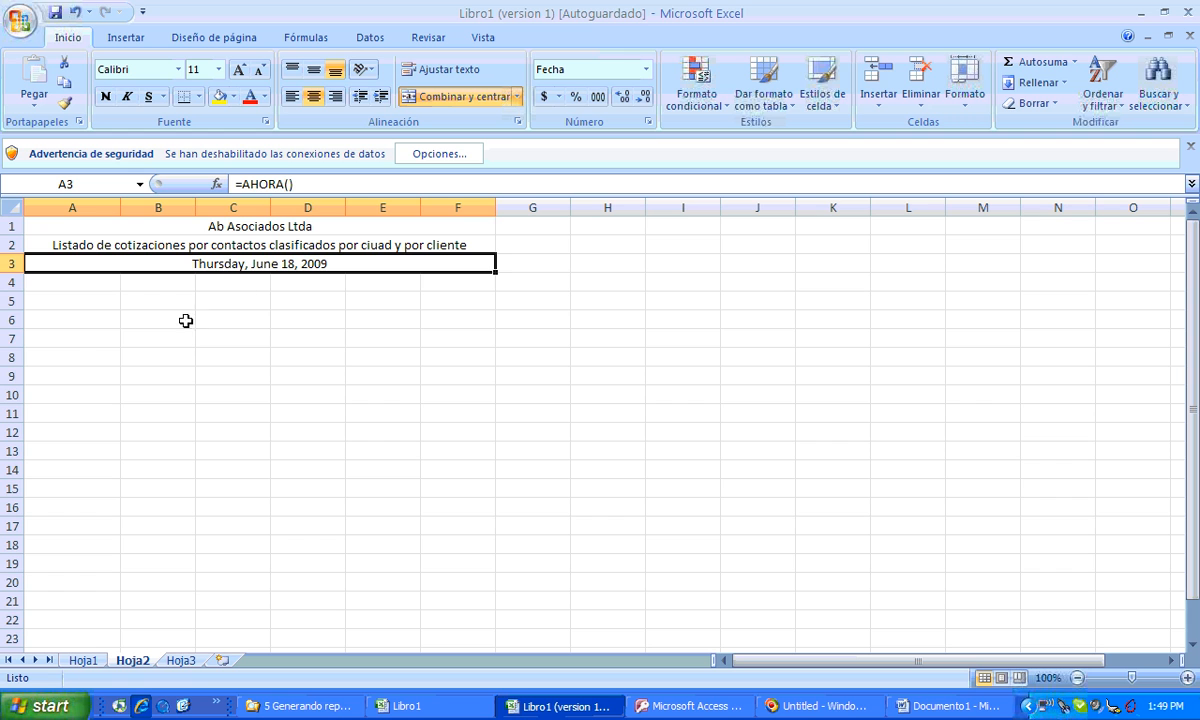
click(88, 341)
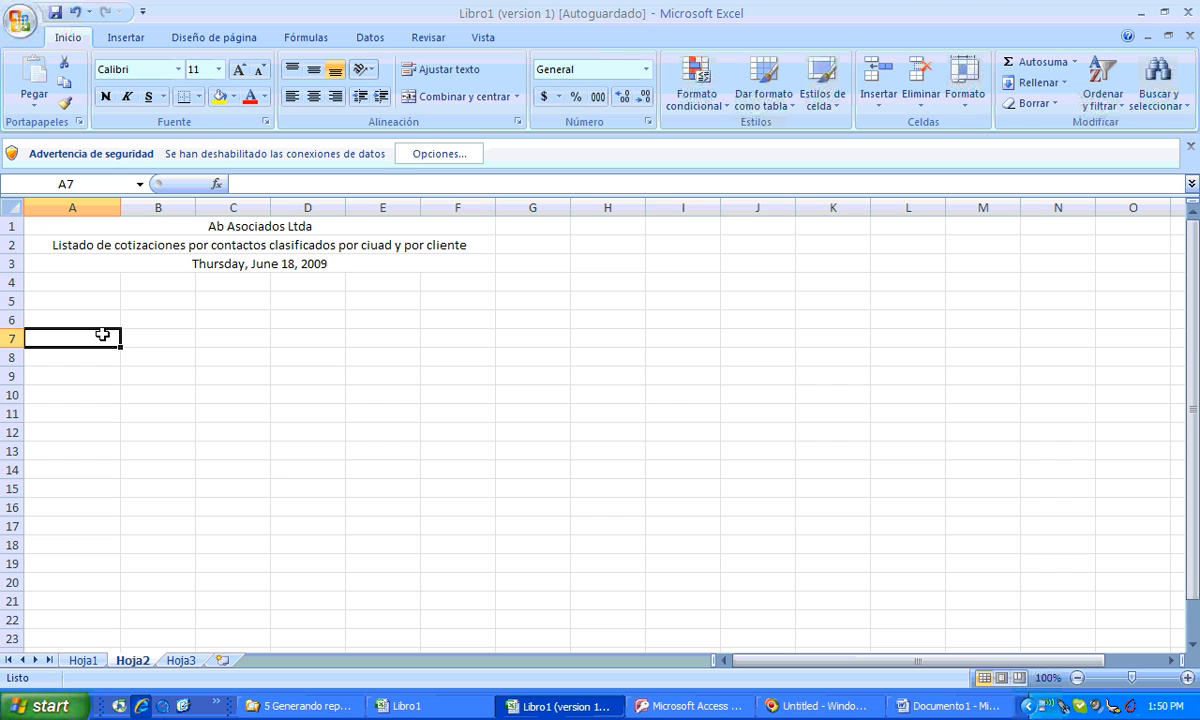
key(Down)
key(Down)
key(Up)
key(Up)
key(Down)
key(Down)
key(Down)
key(Up)
key(Up)
key(Down)
key(Down)
key(Down)
key(Up)
key(Up)
key(Up)
key(Down)
key(Down)
key(Up)
key(Up)
key(Up)
key(Up)
key(Right)
key(Right)
key(Right)
key(Right)
key(Right)
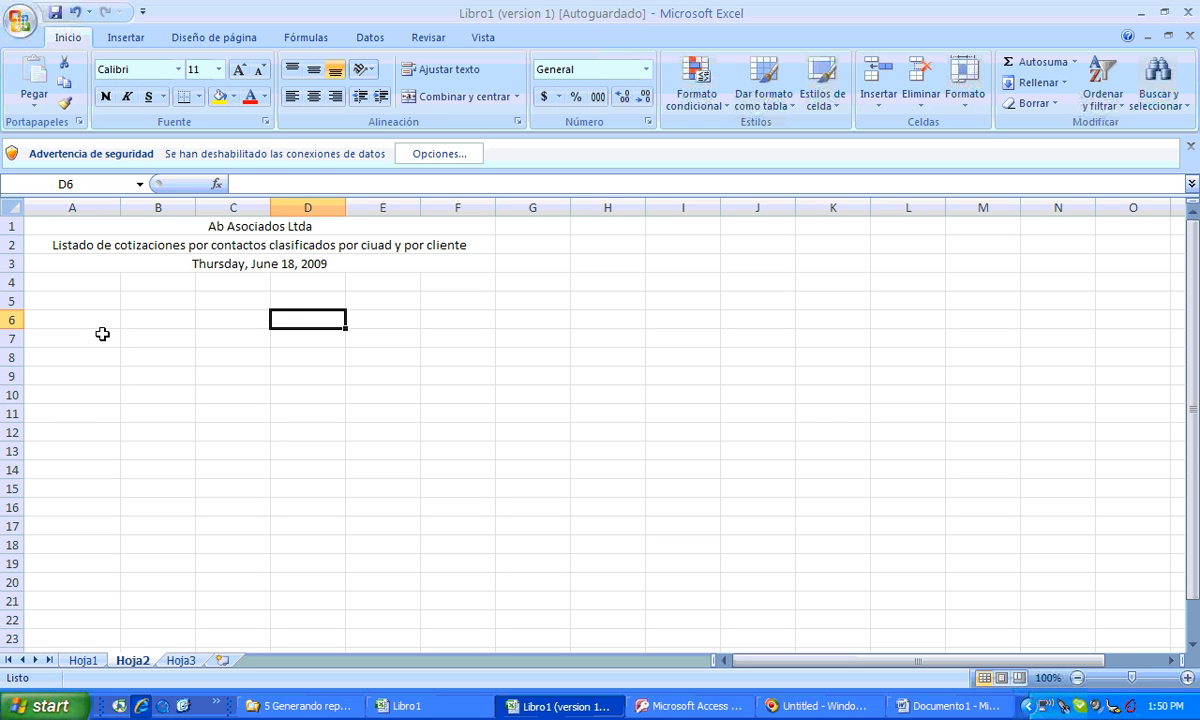
key(Left)
key(Left)
key(Left)
key(Left)
key(Up)
key(Left)
key(Right)
key(Left)
key(Right)
key(Right)
key(Right)
key(Left)
key(Left)
key(Left)
key(Right)
key(Right)
key(Left)
key(Left)
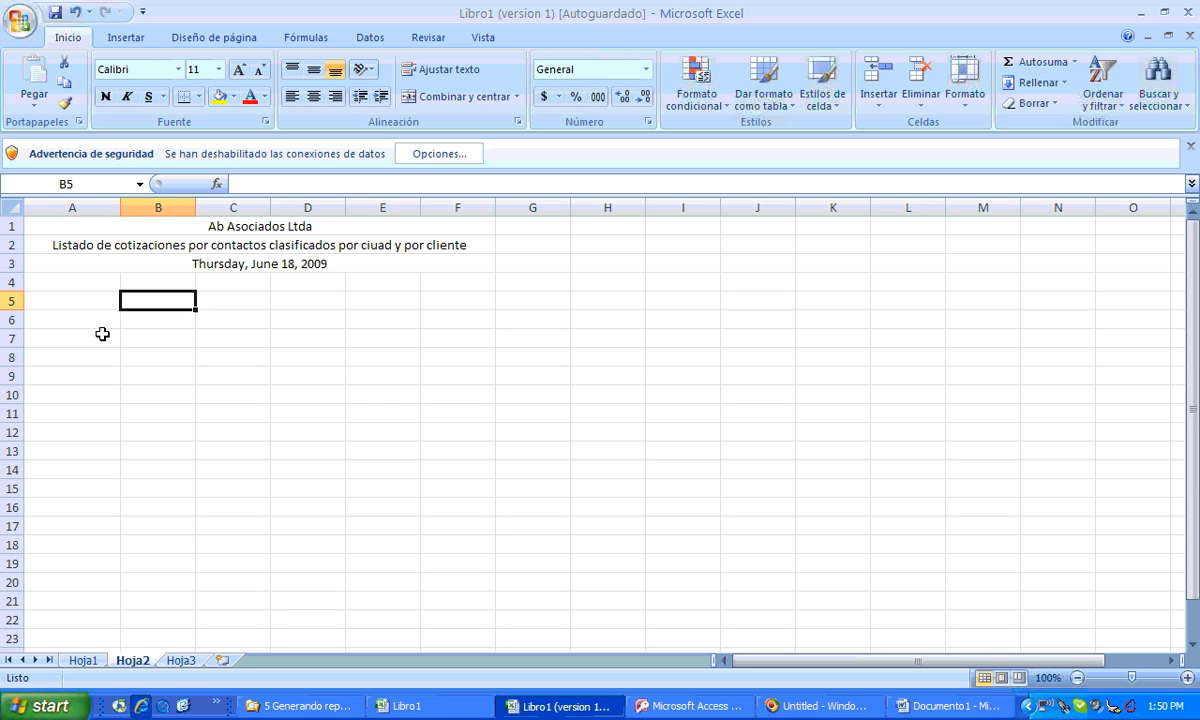
key(Right)
key(Right)
key(Down)
key(Down)
key(Down)
key(Left)
key(Up)
key(Right)
key(shift+Down)
key(shift+Down)
key(shift+Right)
key(shift+Right)
key(Up)
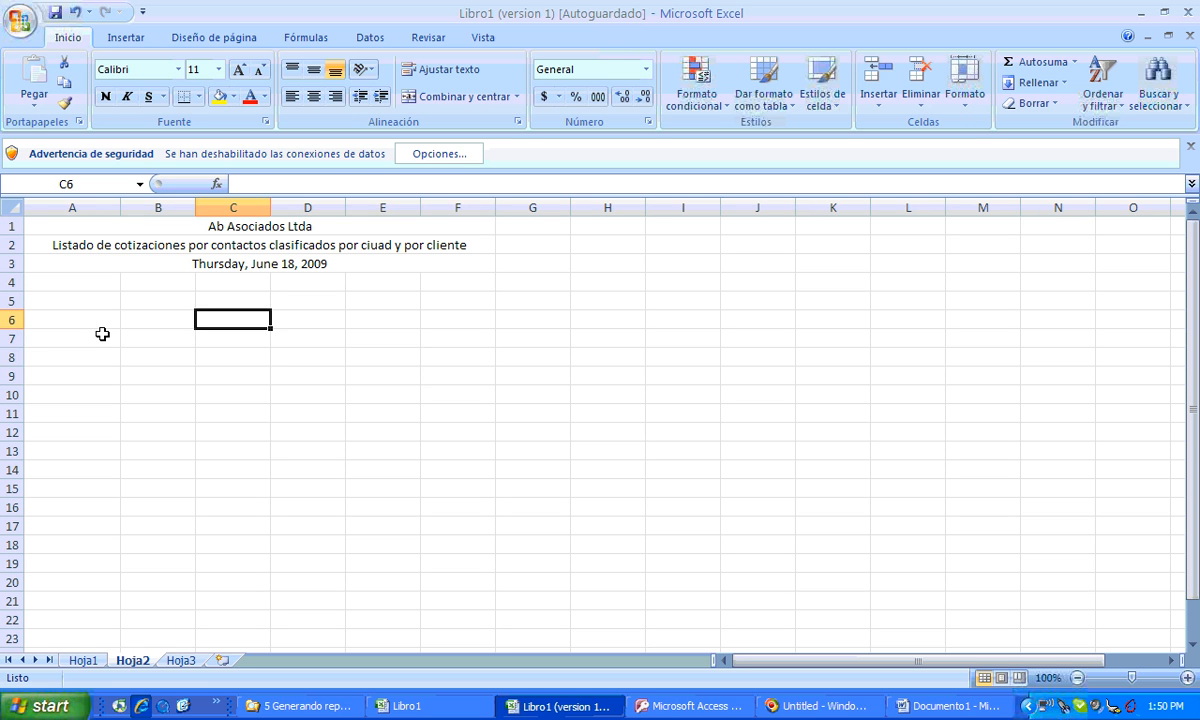
key(Left)
key(Left)
key(Down)
key(Down)
key(Down)
key(Down)
key(Down)
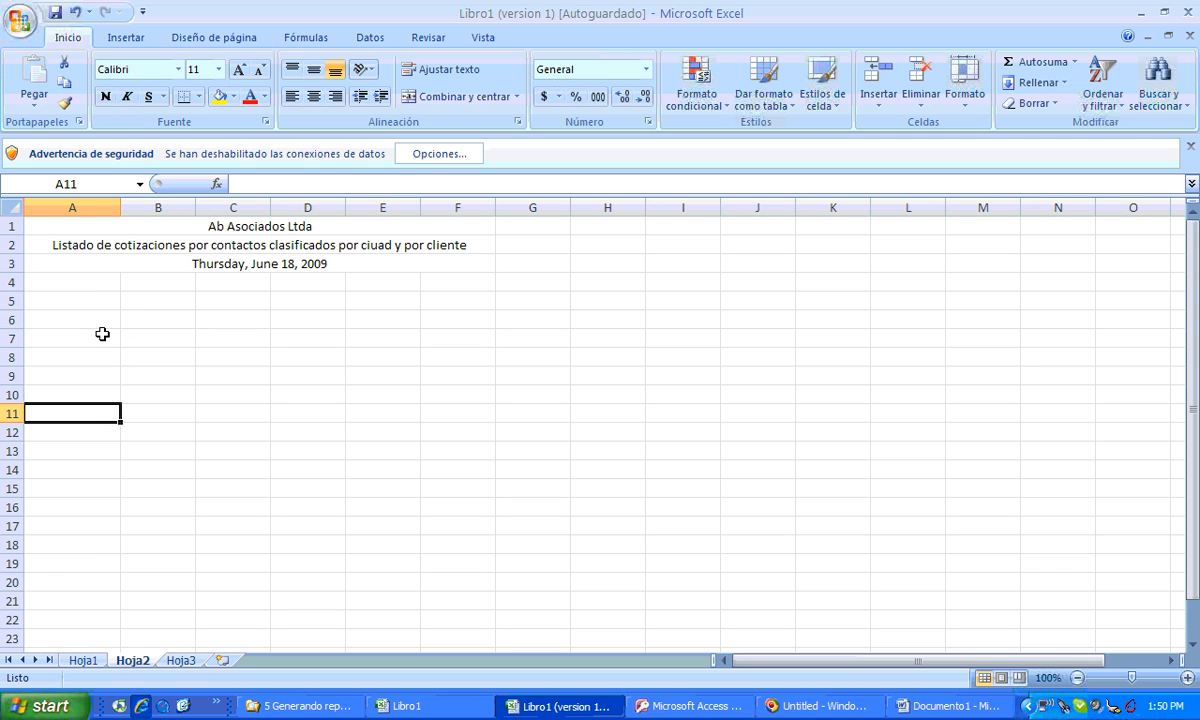
key(Up)
key(Up)
key(Up)
key(Up)
key(Up)
key(Up)
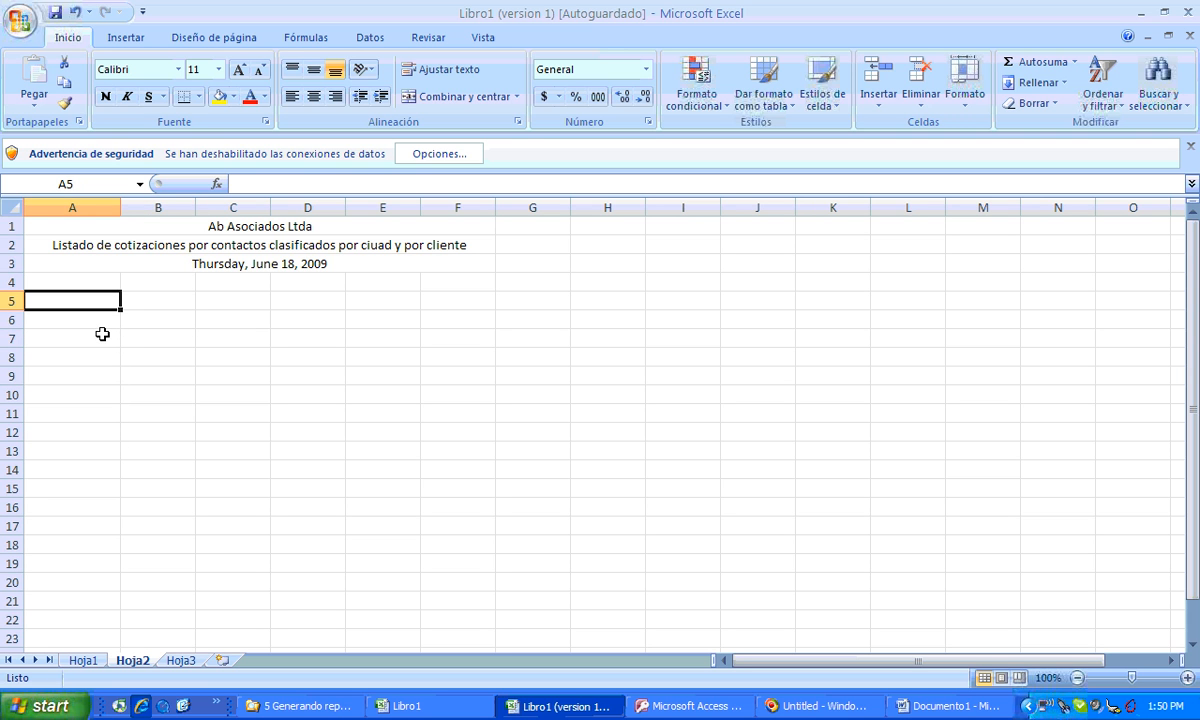
key(Right)
key(Right)
key(Right)
key(Right)
key(Right)
key(Right)
key(Left)
key(Left)
key(Left)
key(Left)
key(Left)
key(Left)
key(Right)
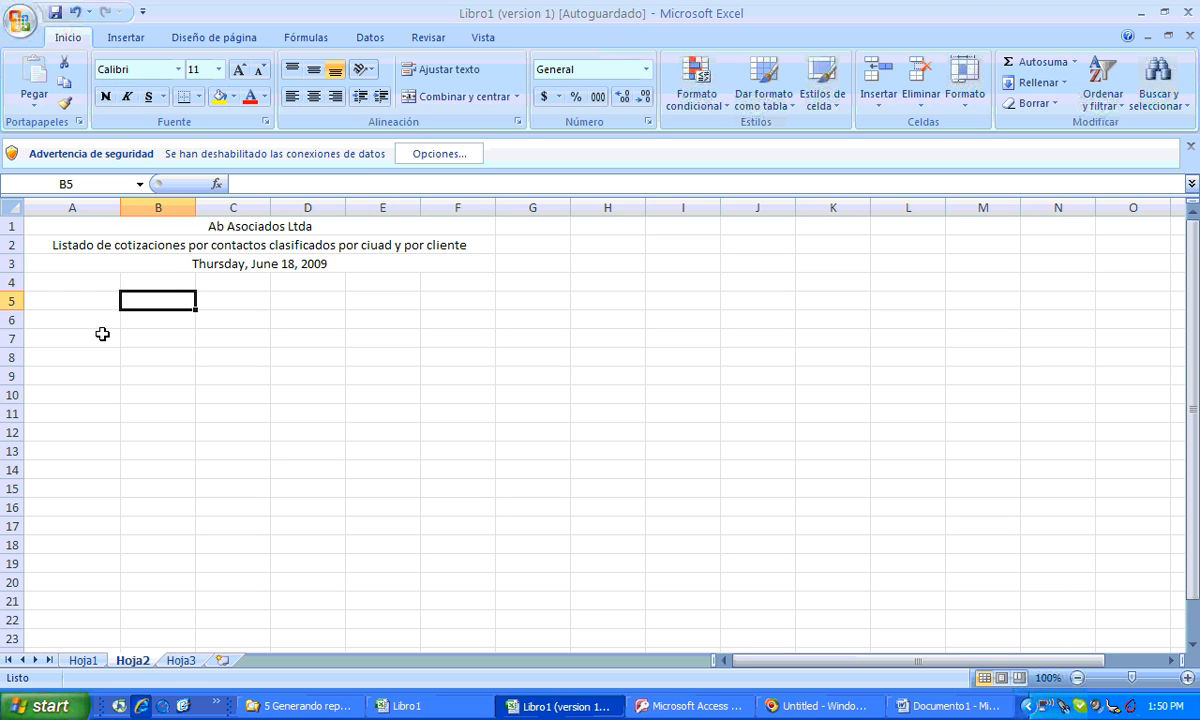
key(Right)
key(Down)
key(Down)
key(shift+Down)
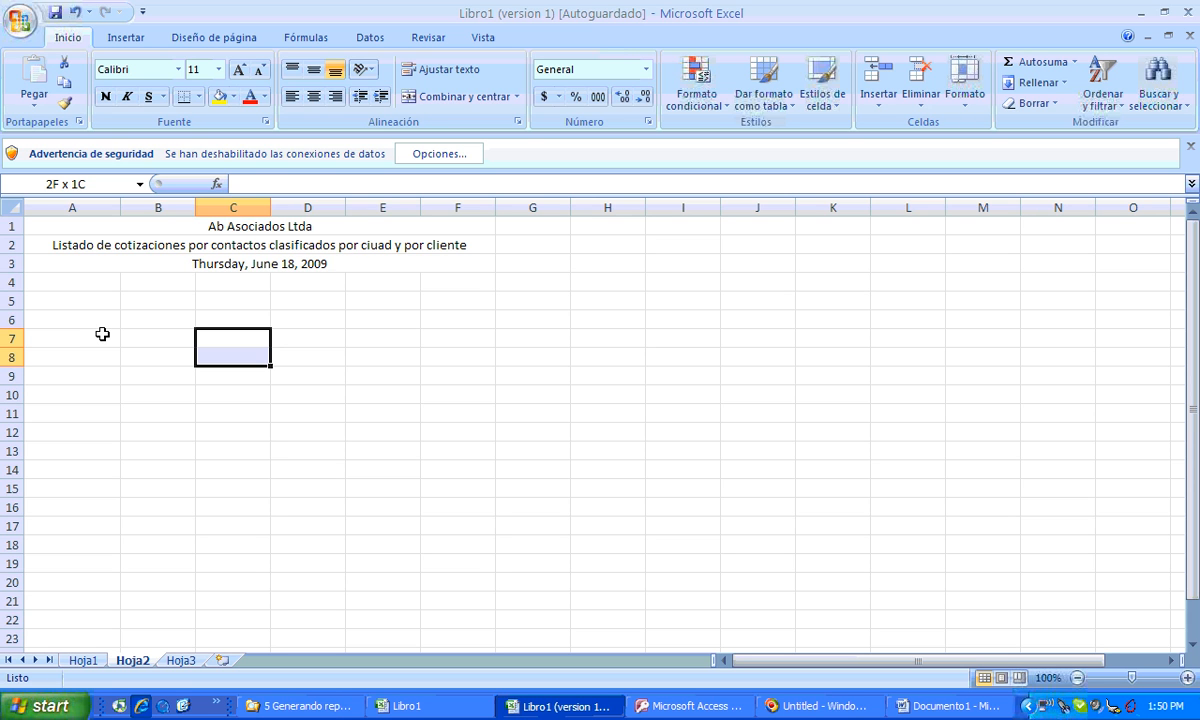
key(shift+Right)
key(shift+Right)
key(shift+Down)
key(shift+Down)
key(shift+Down)
key(shift+Down)
key(shift+Down)
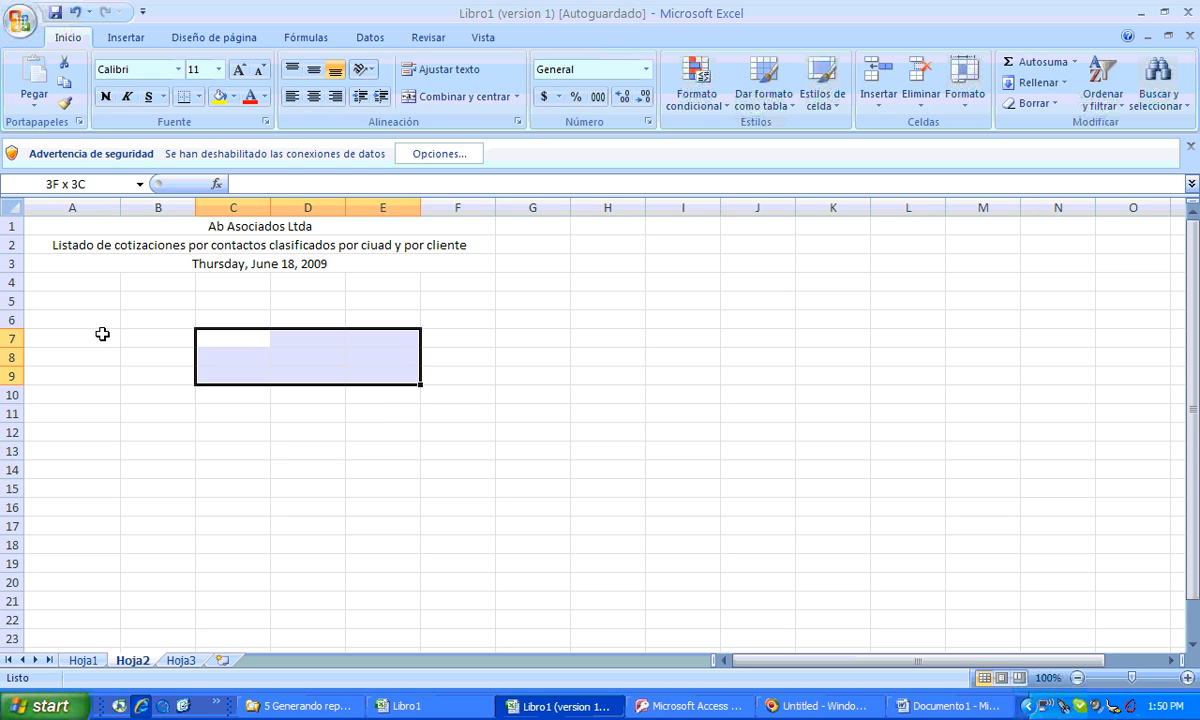
key(shift+Right)
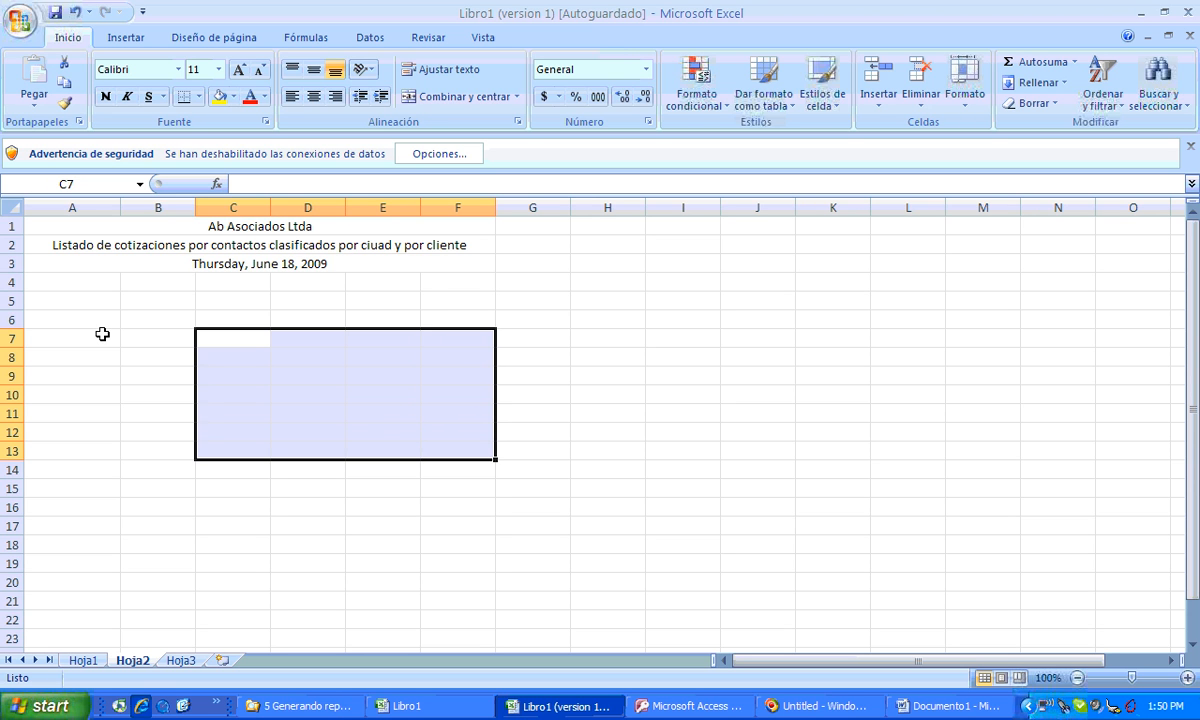
key(Up)
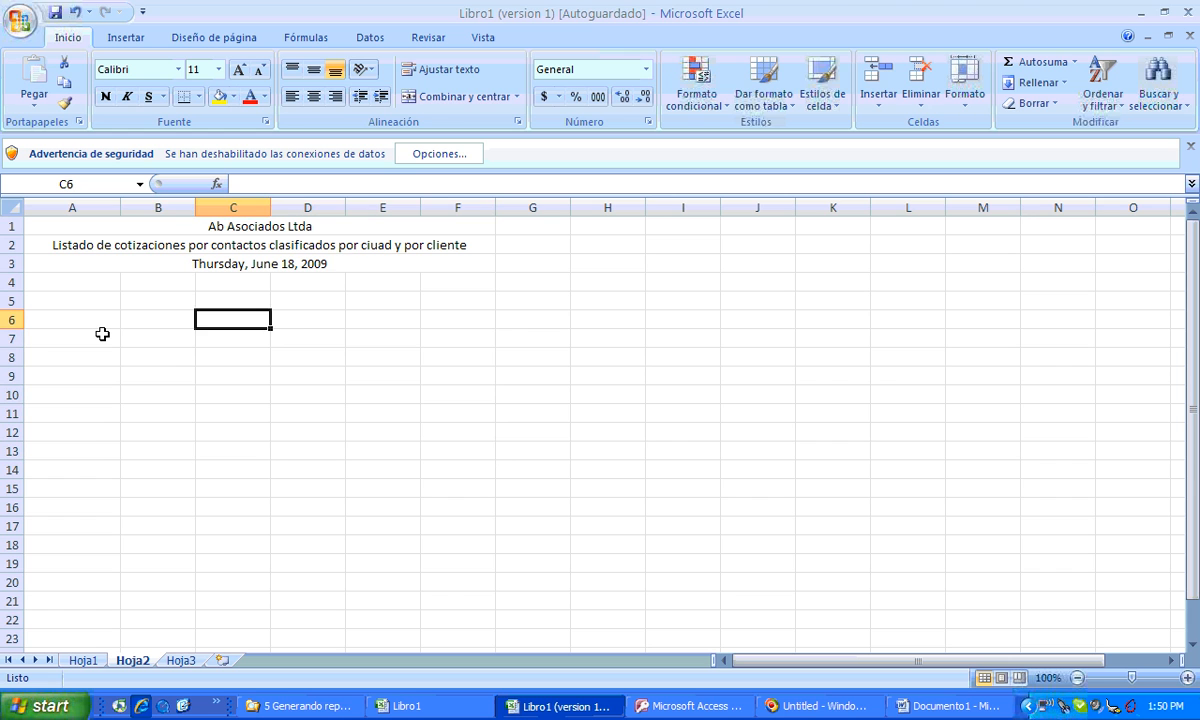
Start a Microsoft Query import from cell A6, allow the external data connection, and choose MS Access Database* as the data source.
key(Left)
key(Left)
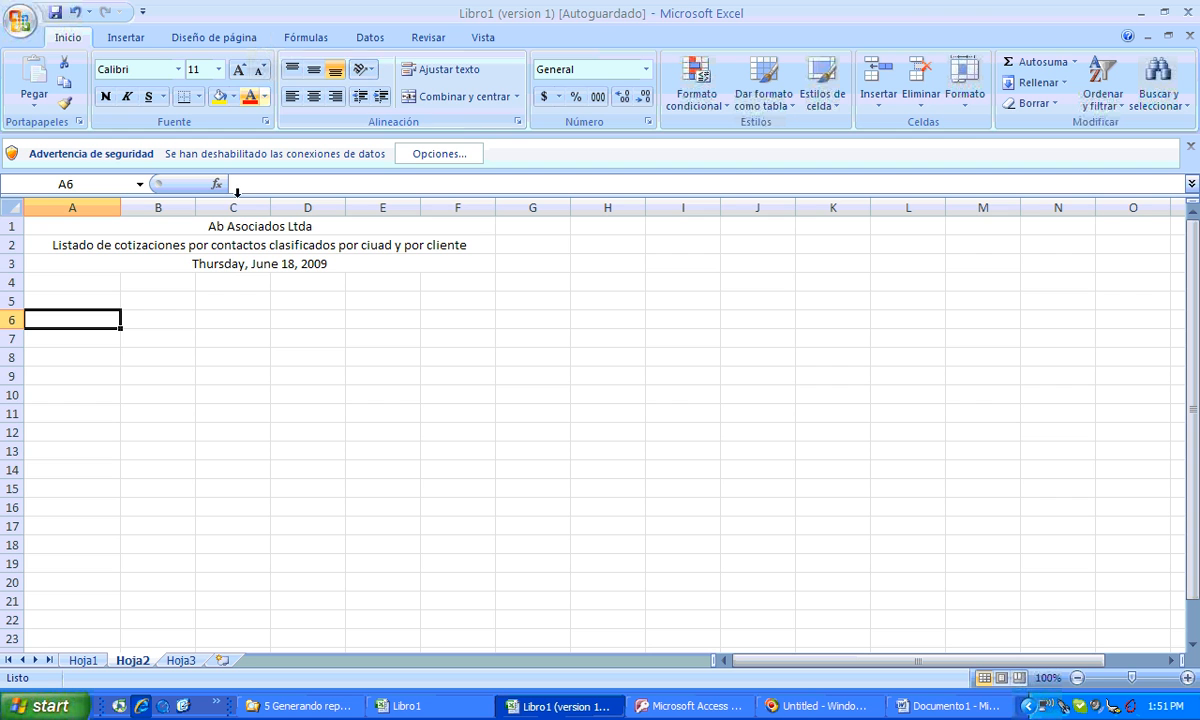
click(377, 41)
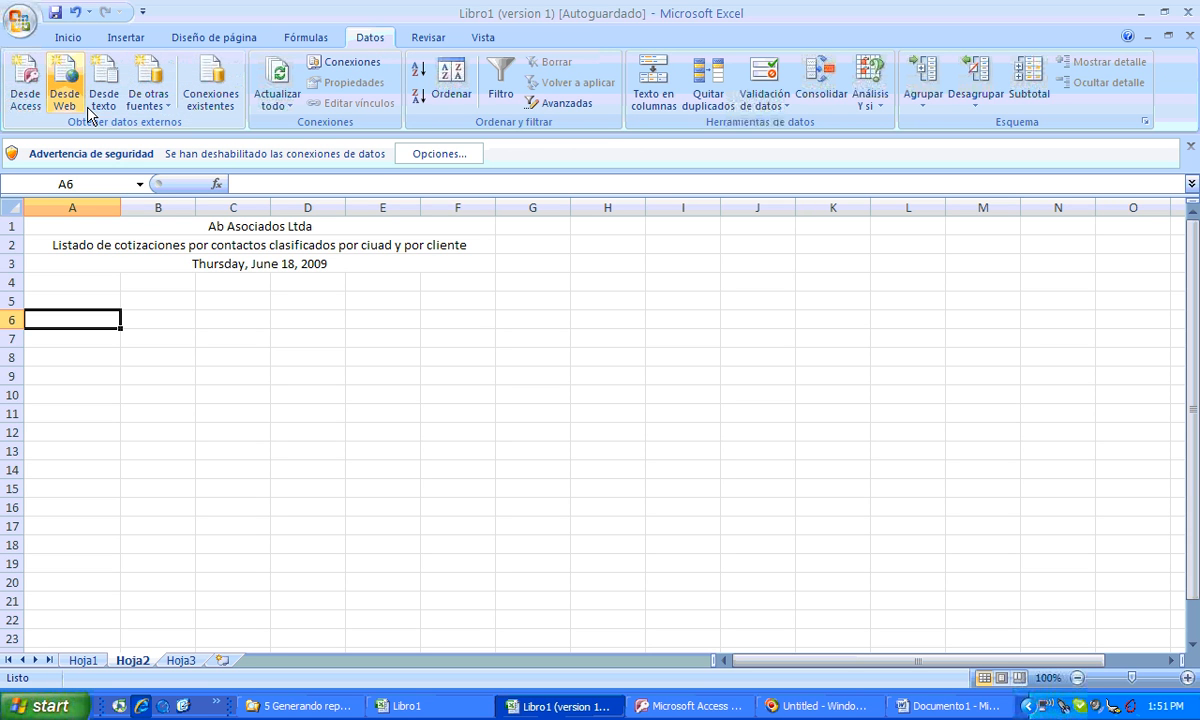
click(160, 108)
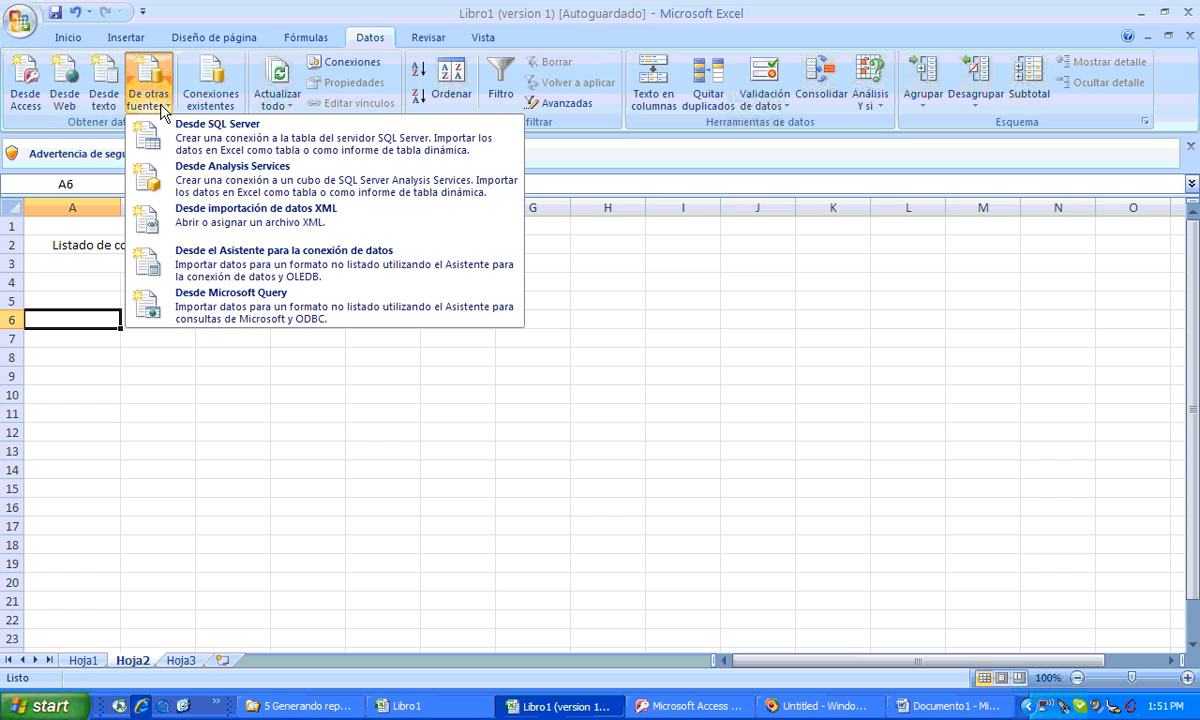
click(194, 303)
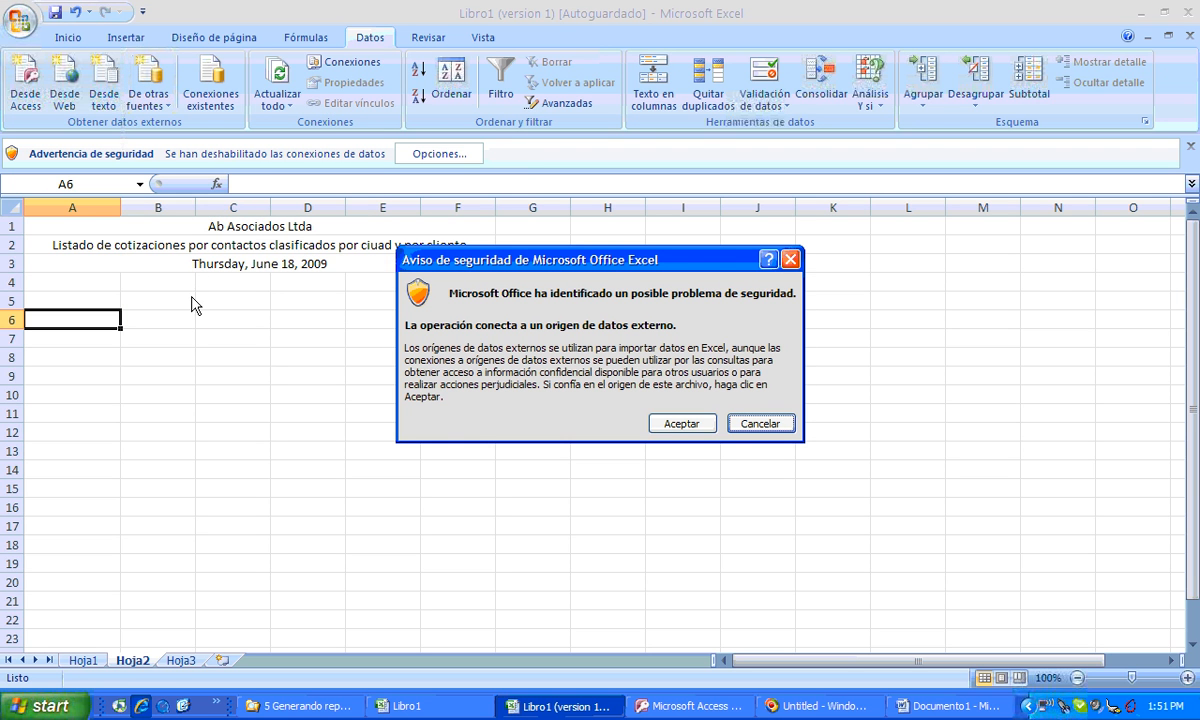
click(693, 424)
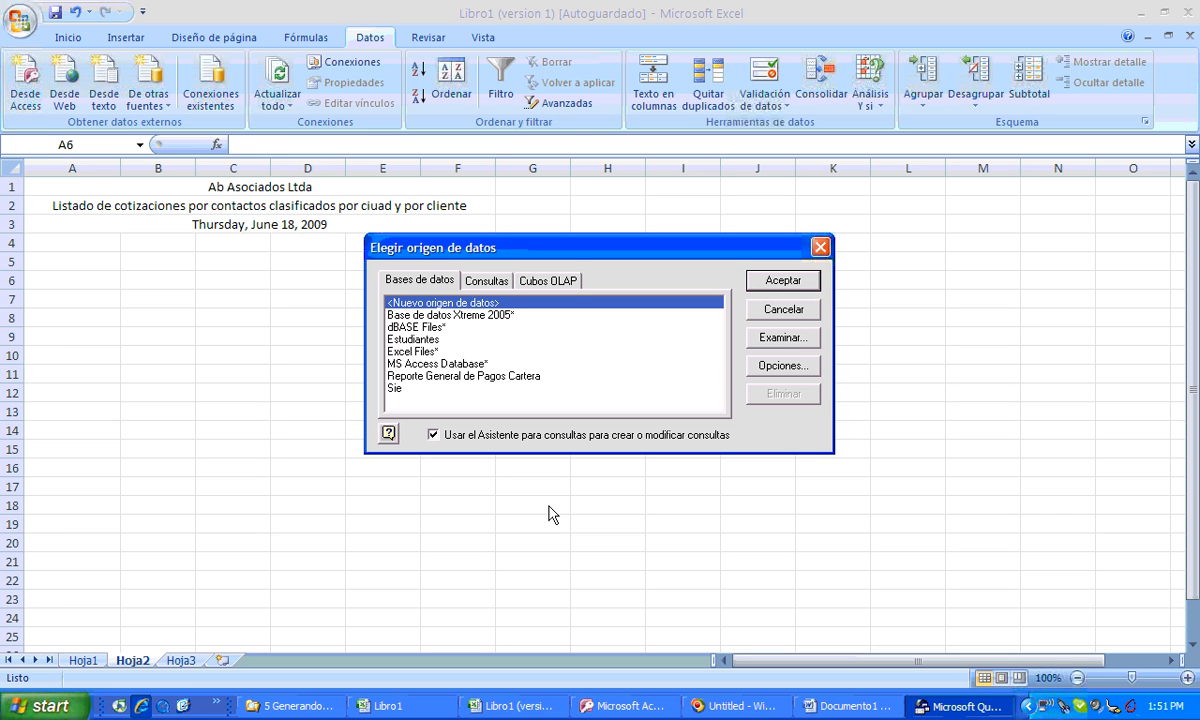
click(472, 364)
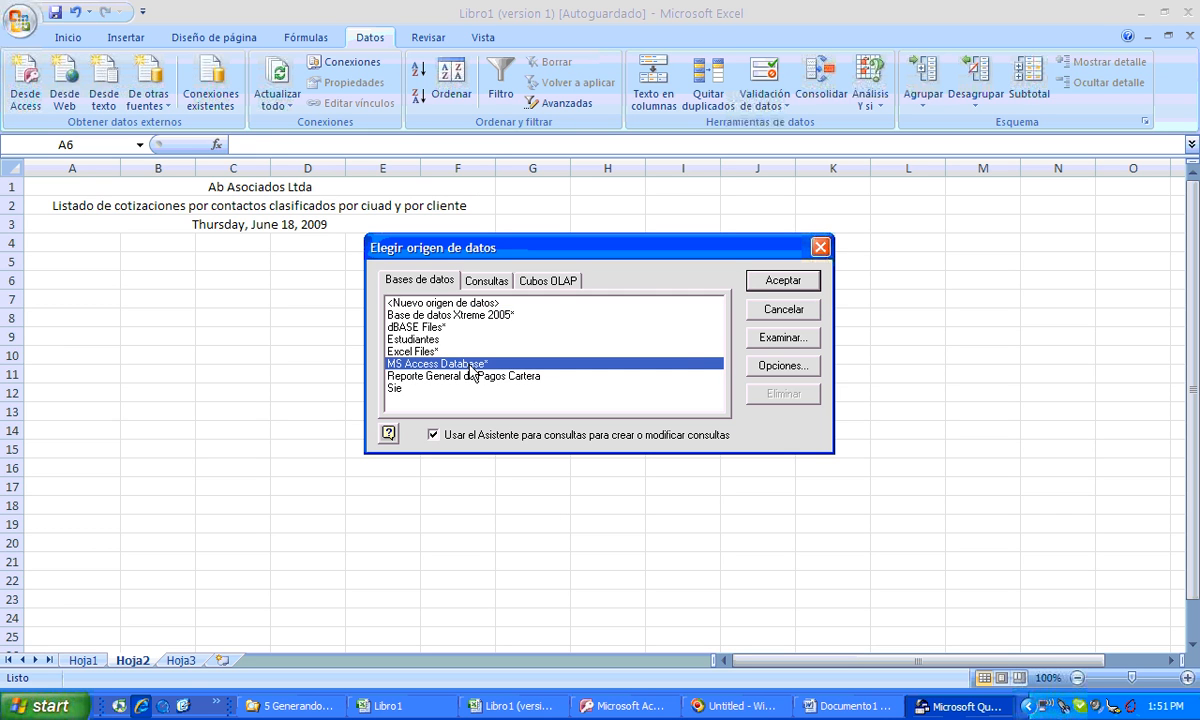
click(752, 277)
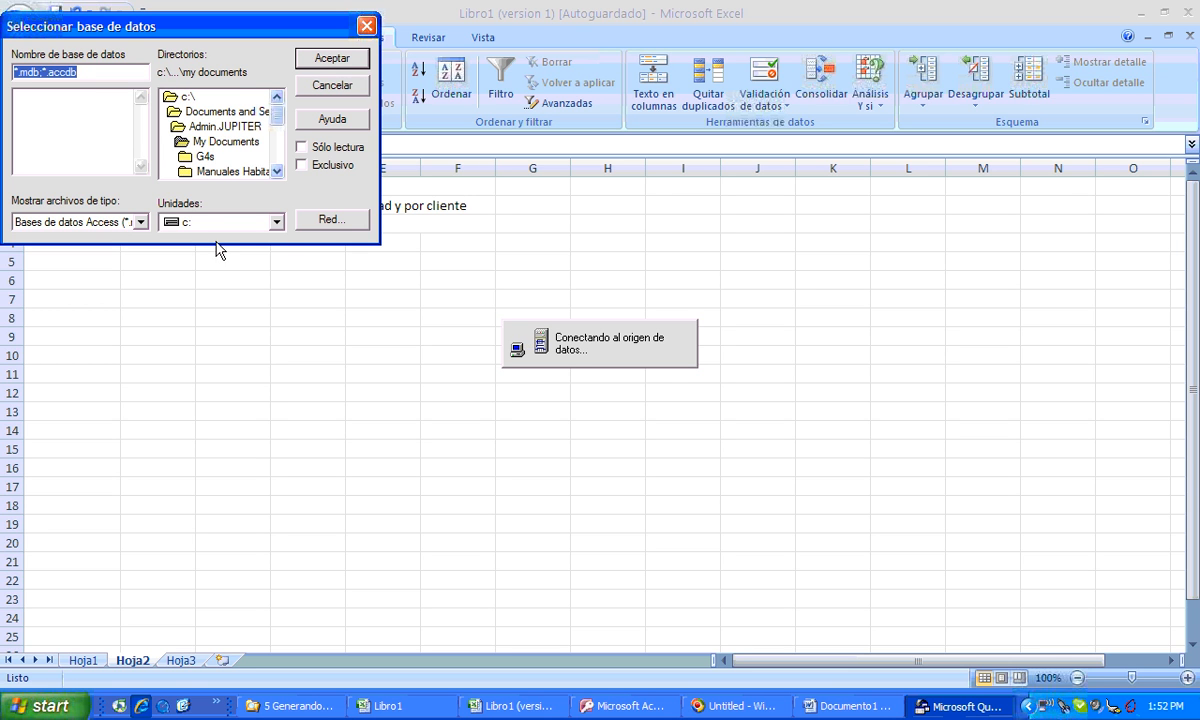
Browse from My Documents through the Politecnico and Curso de Gestion folders into the Material Academico folder.
click(205, 141)
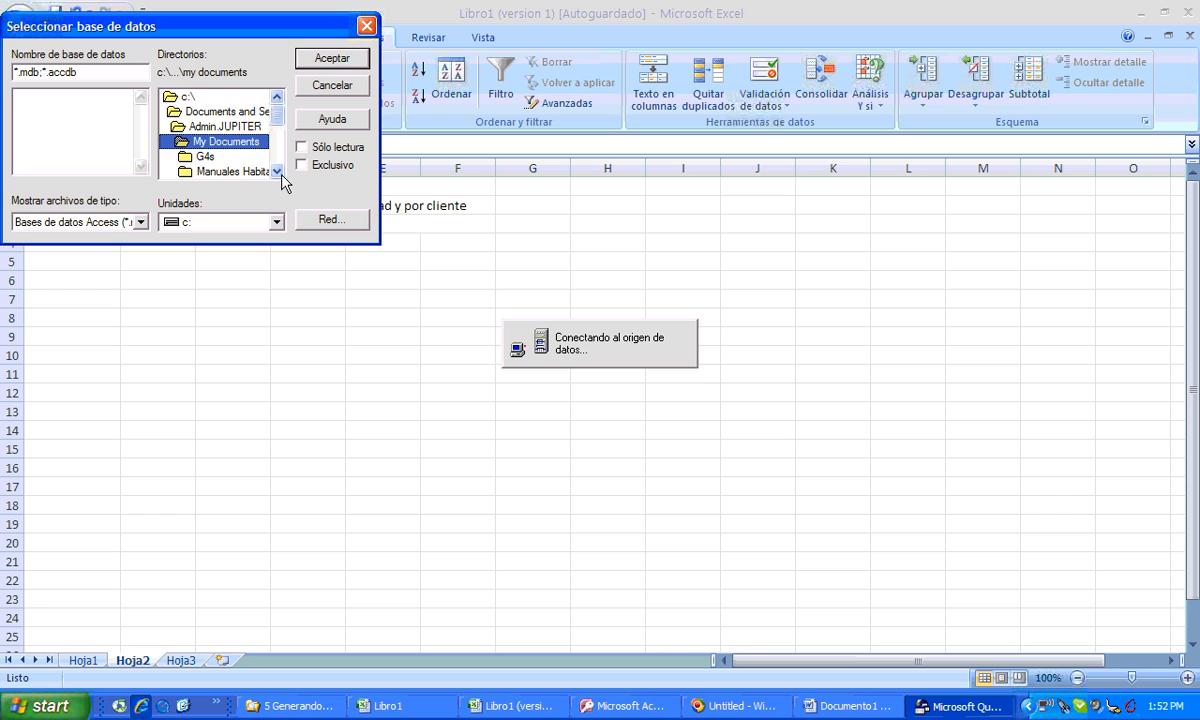
click(277, 171)
click(277, 172)
click(277, 172)
click(277, 172)
click(277, 172)
click(277, 172)
click(277, 172)
click(277, 172)
click(240, 143)
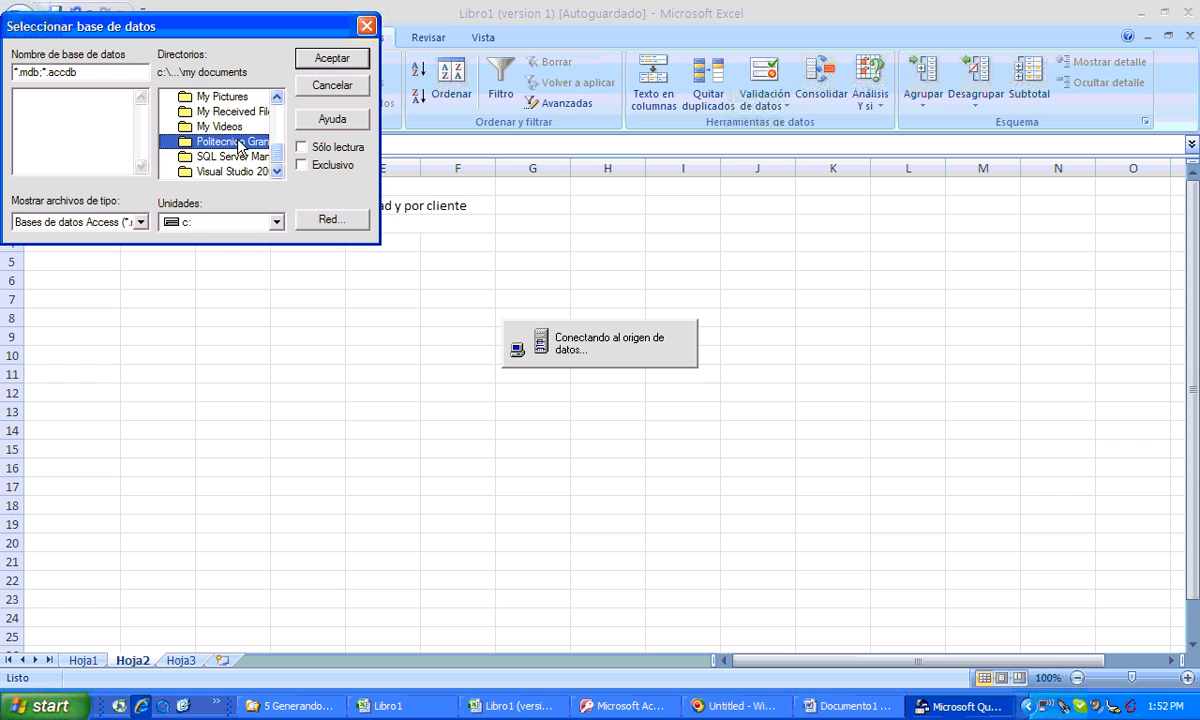
click(350, 55)
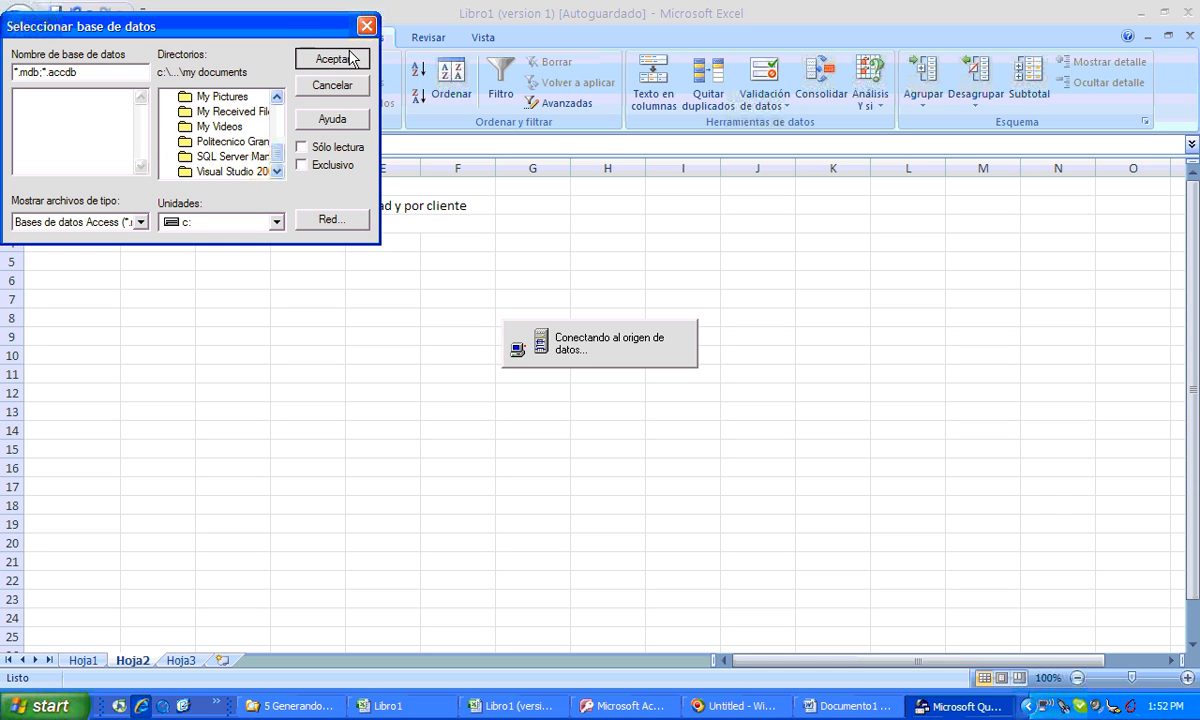
click(232, 170)
click(314, 62)
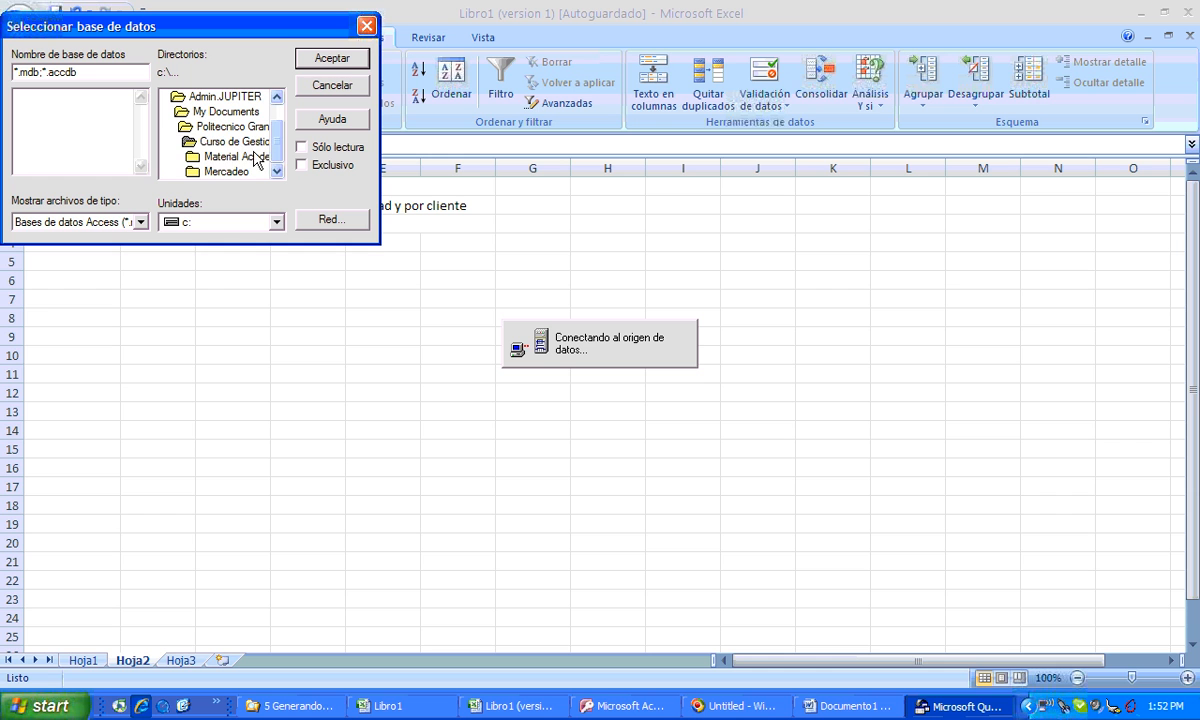
click(236, 153)
click(345, 63)
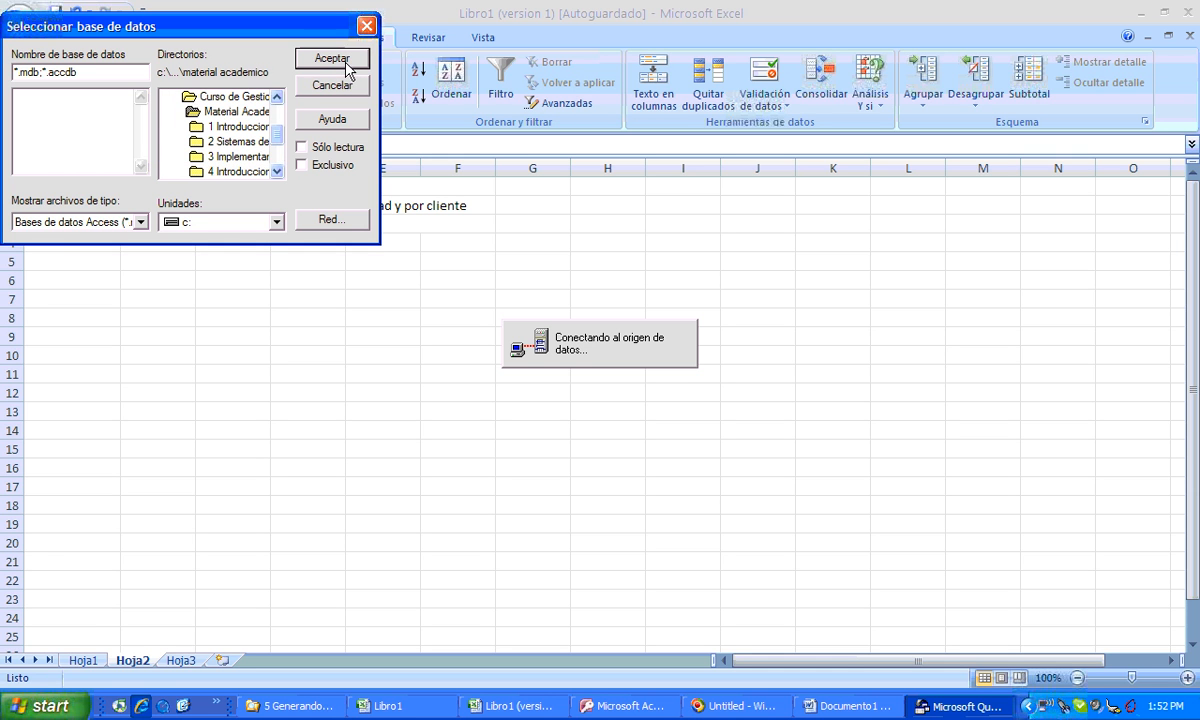
Open the folder starting with "5 Generando" and connect to the first Access database in it.
click(277, 174)
click(277, 174)
click(277, 174)
click(277, 174)
click(242, 128)
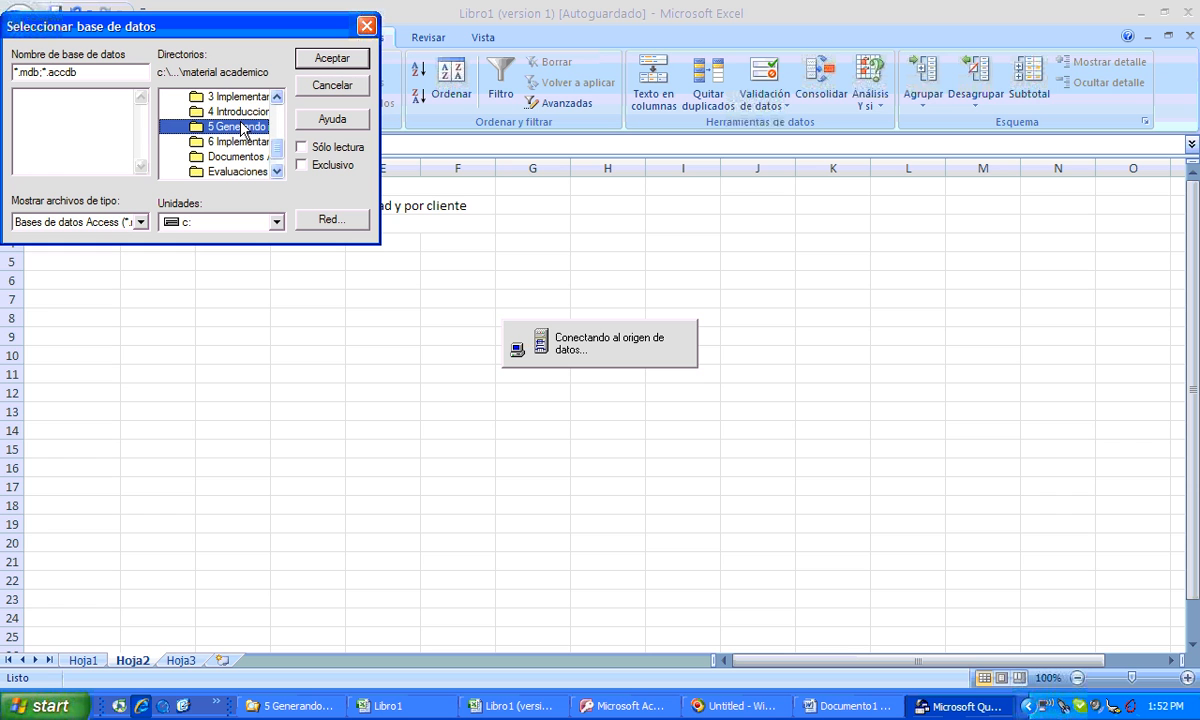
click(337, 65)
click(84, 96)
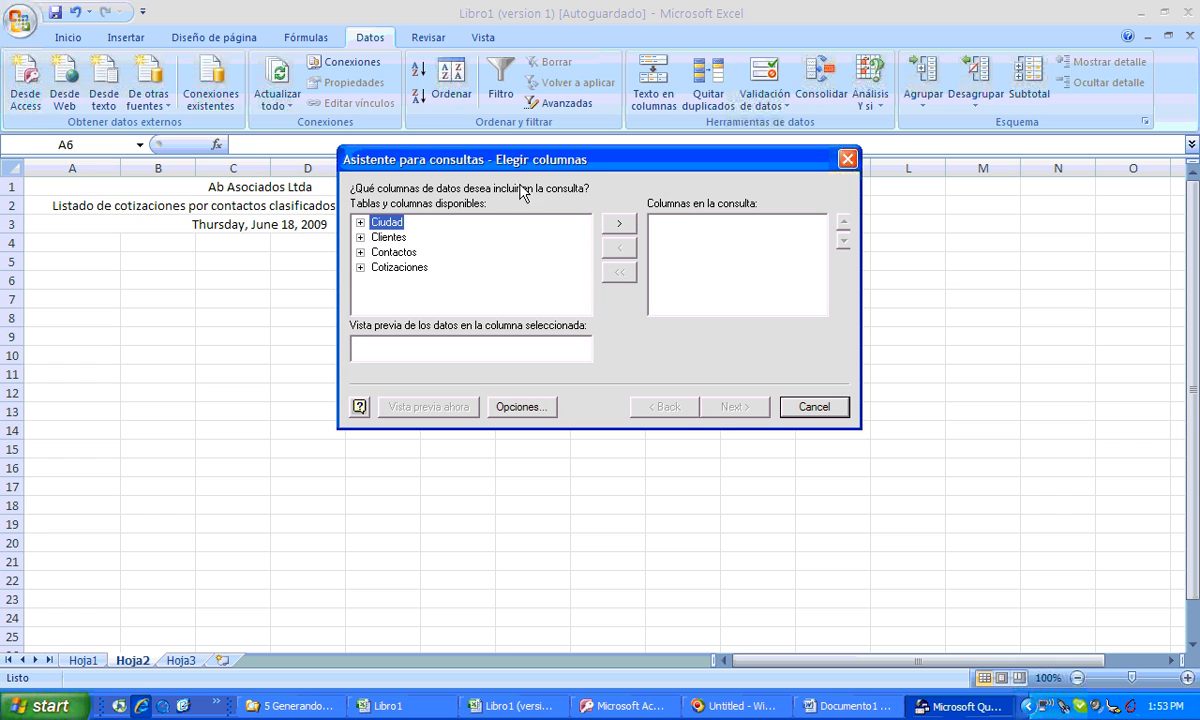
Add all columns of Ciudad, Clientes, Cotizaciones and Contactos to the query, and continue to joining the tables manually.
click(619, 223)
click(384, 240)
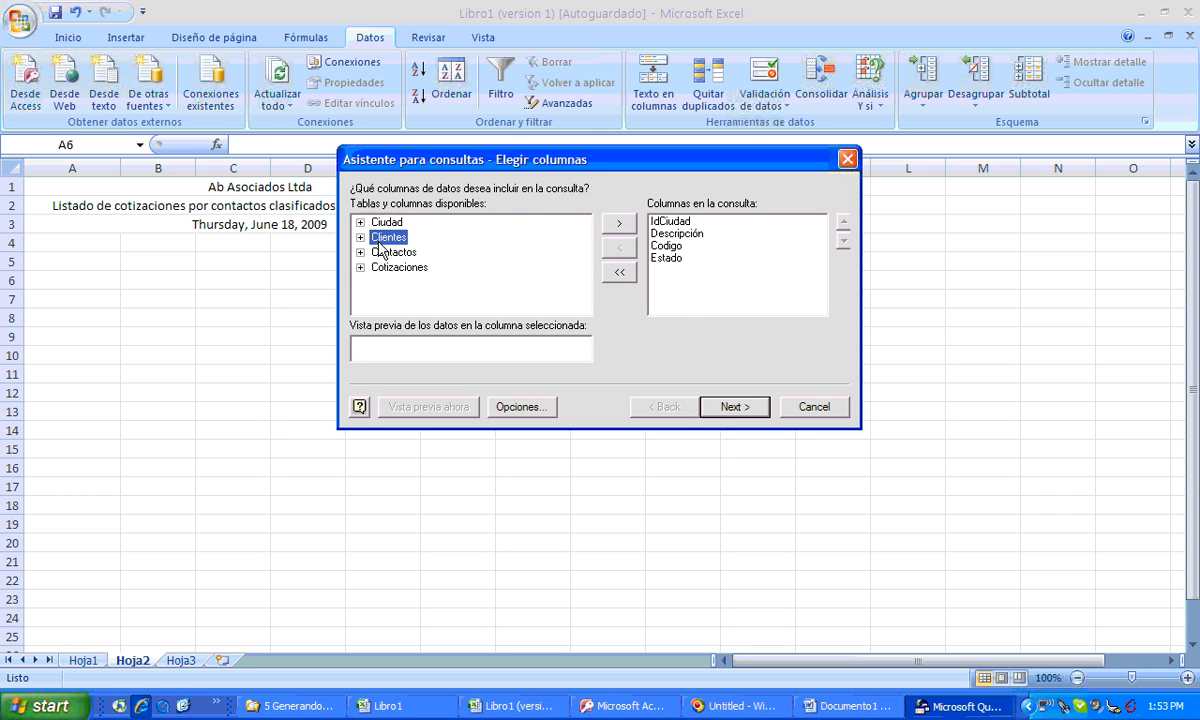
click(619, 223)
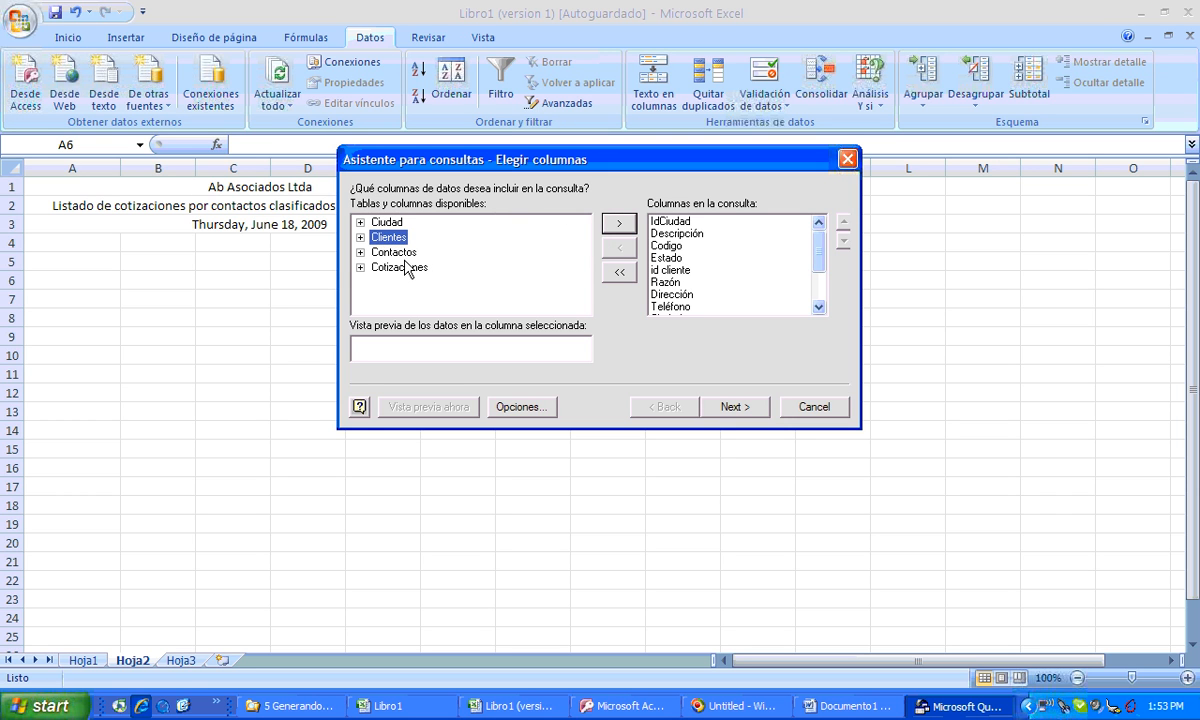
click(405, 267)
click(619, 223)
click(392, 252)
click(617, 223)
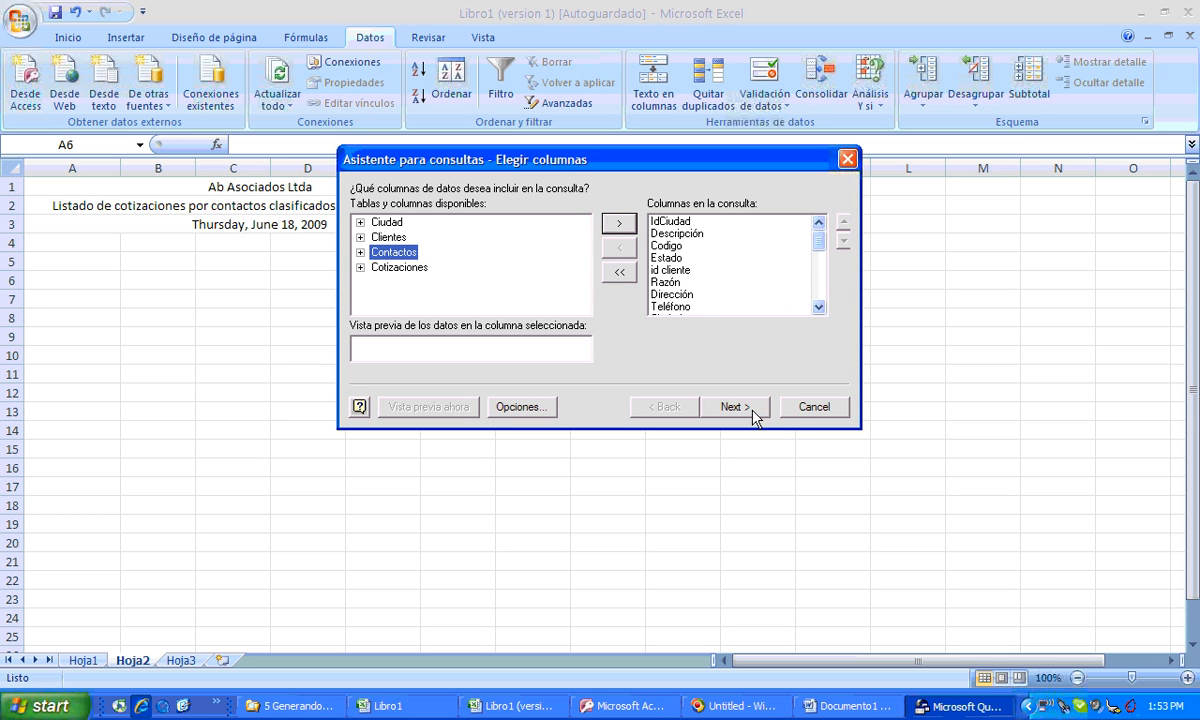
click(752, 412)
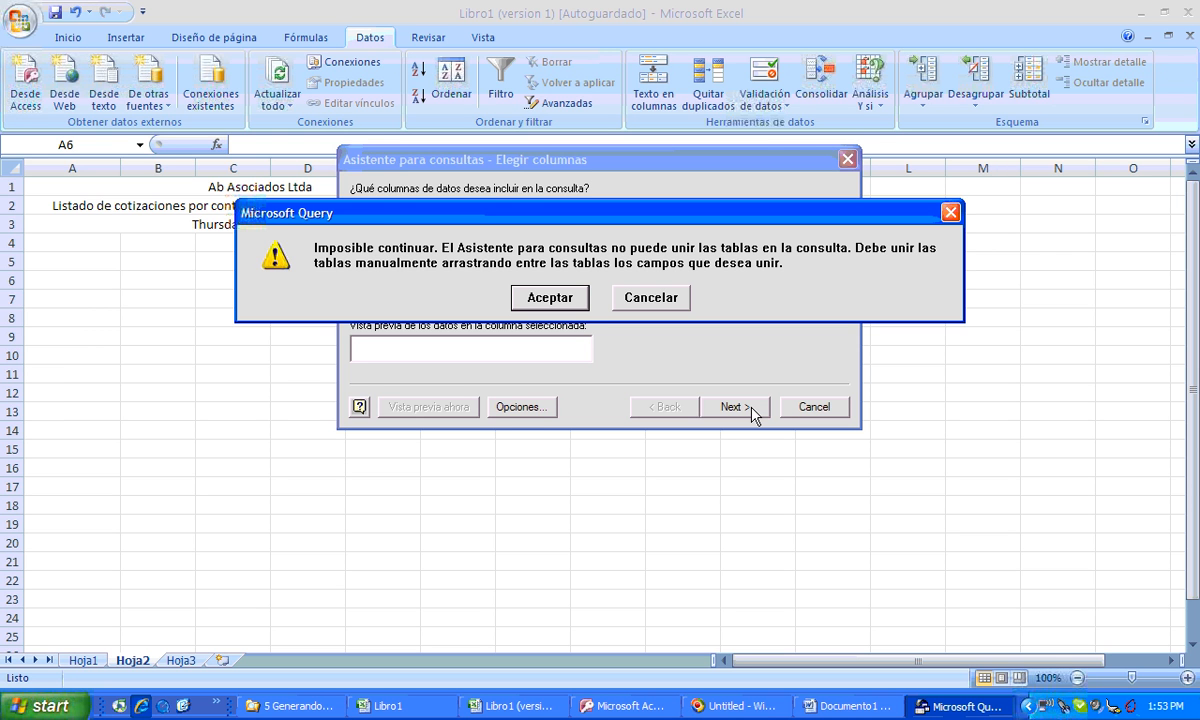
click(555, 297)
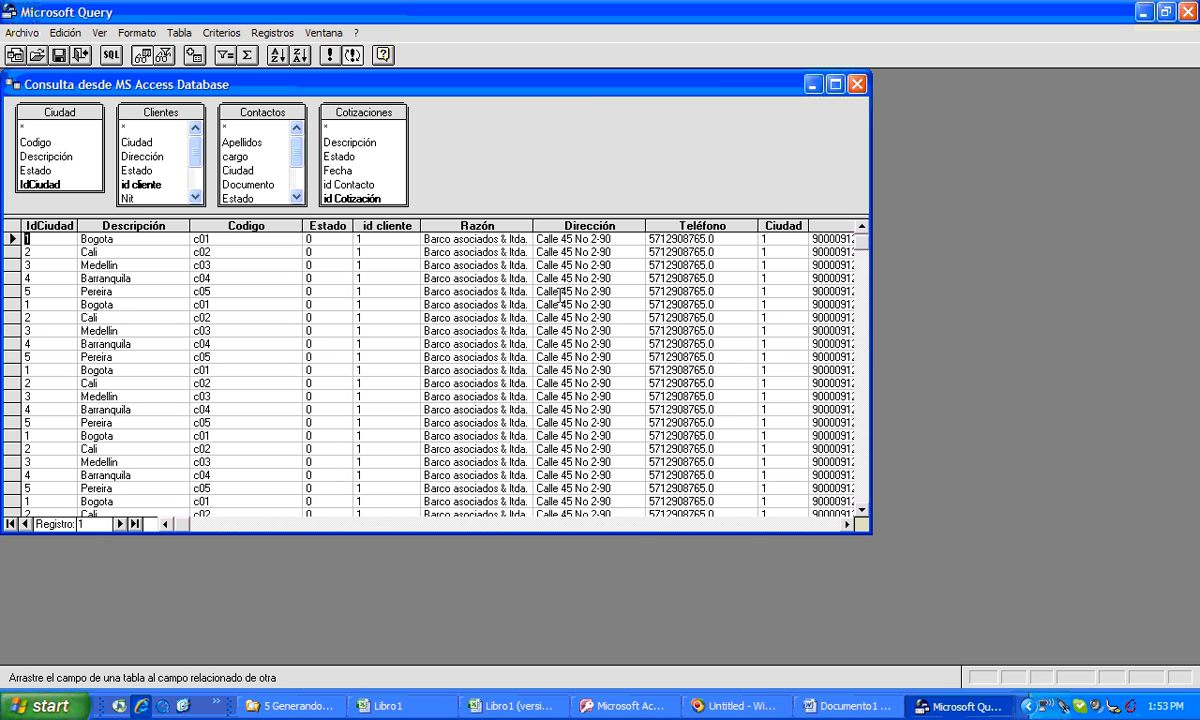
Maximize the query window, enlarge its table area, and spread out the Ciudad, Clientes, Contactos and Cotizaciones tables.
click(835, 85)
drag(782, 187, 782, 324)
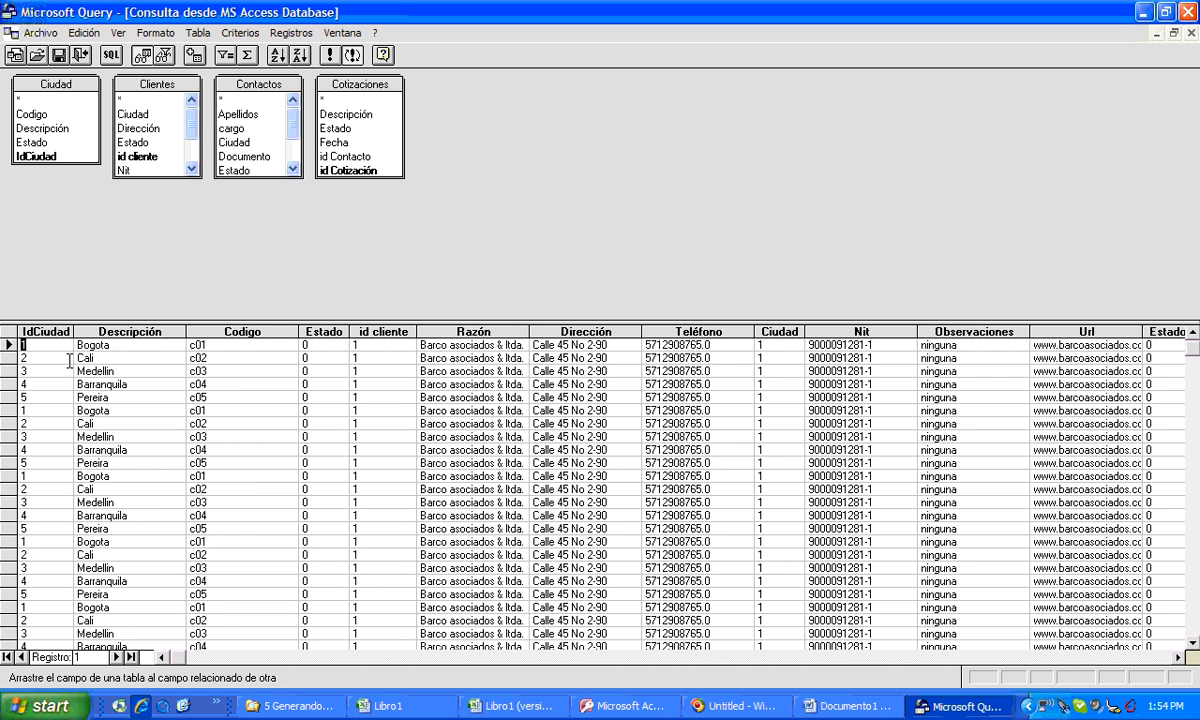
click(383, 87)
drag(382, 79, 632, 80)
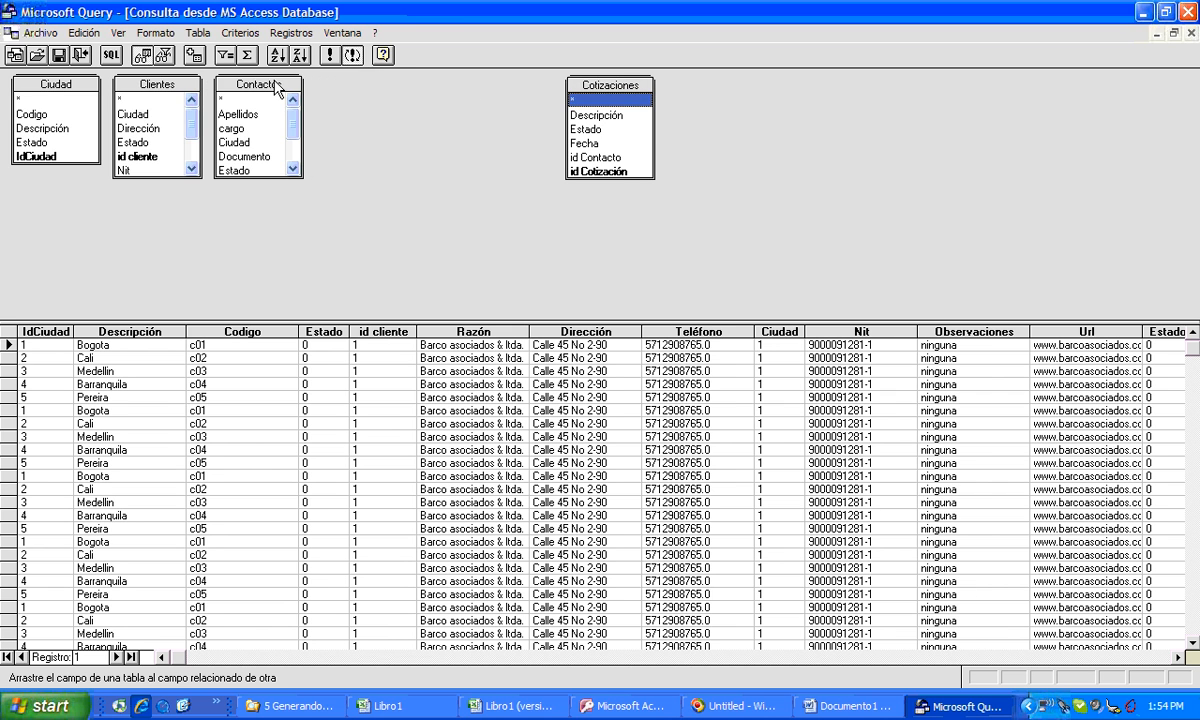
drag(278, 88, 454, 167)
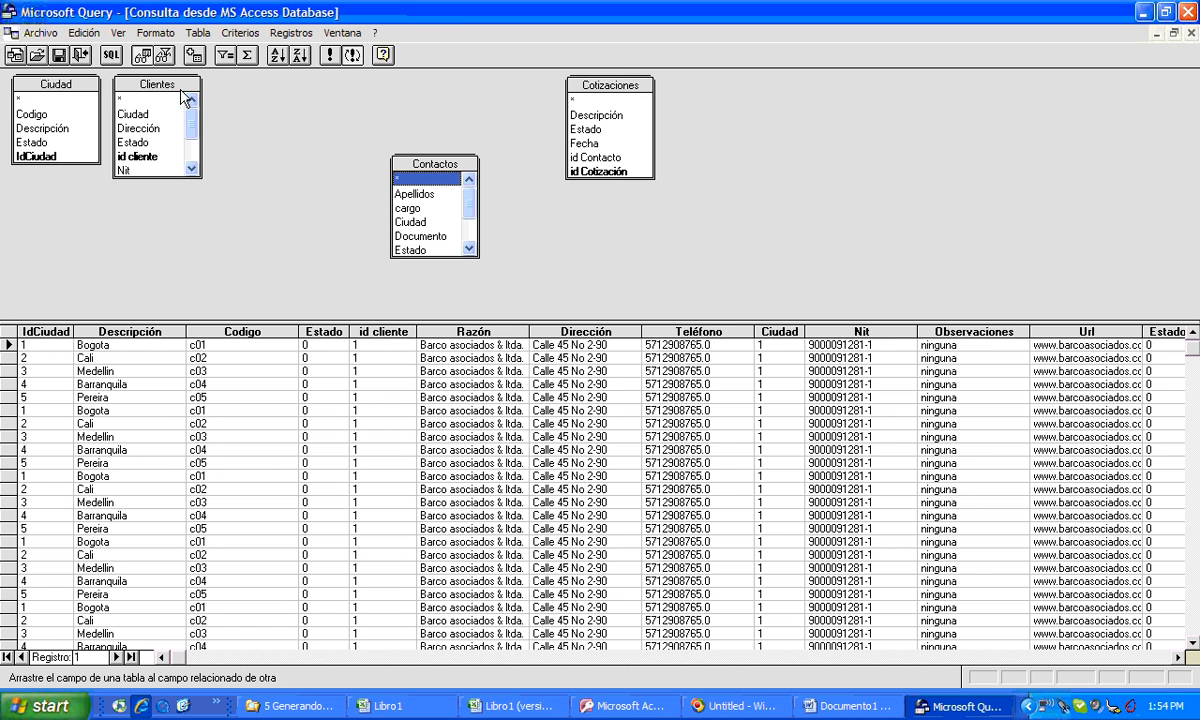
drag(166, 86, 522, 80)
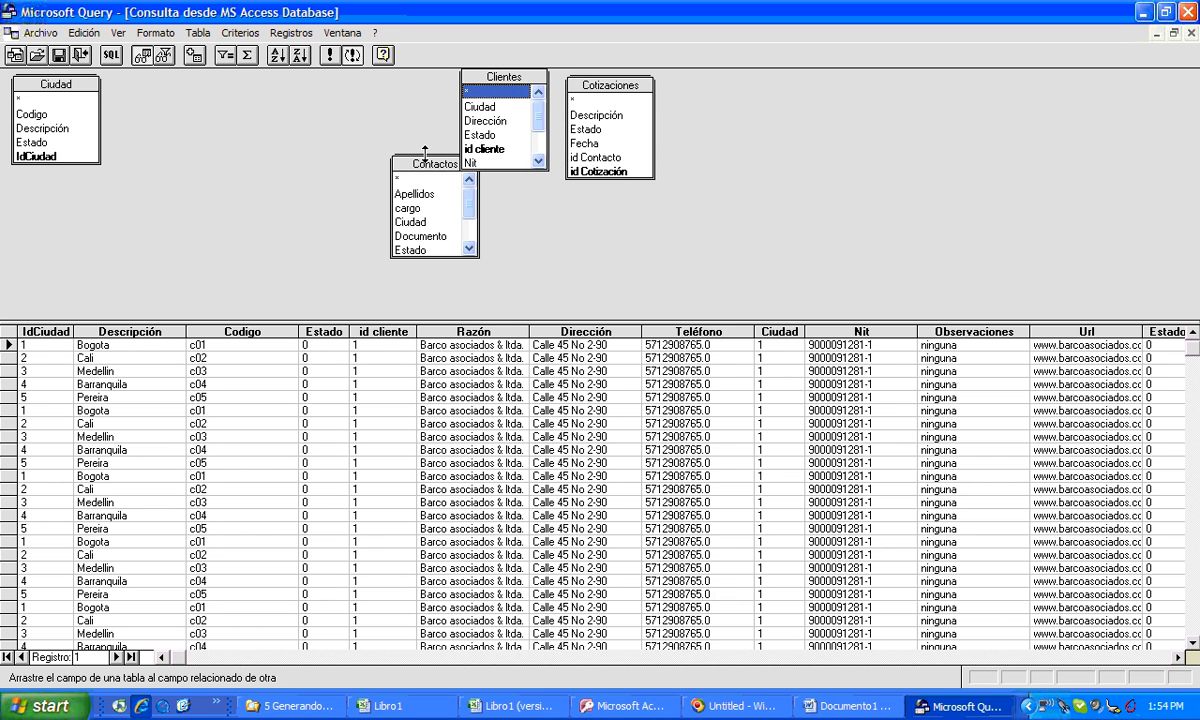
drag(426, 163, 464, 182)
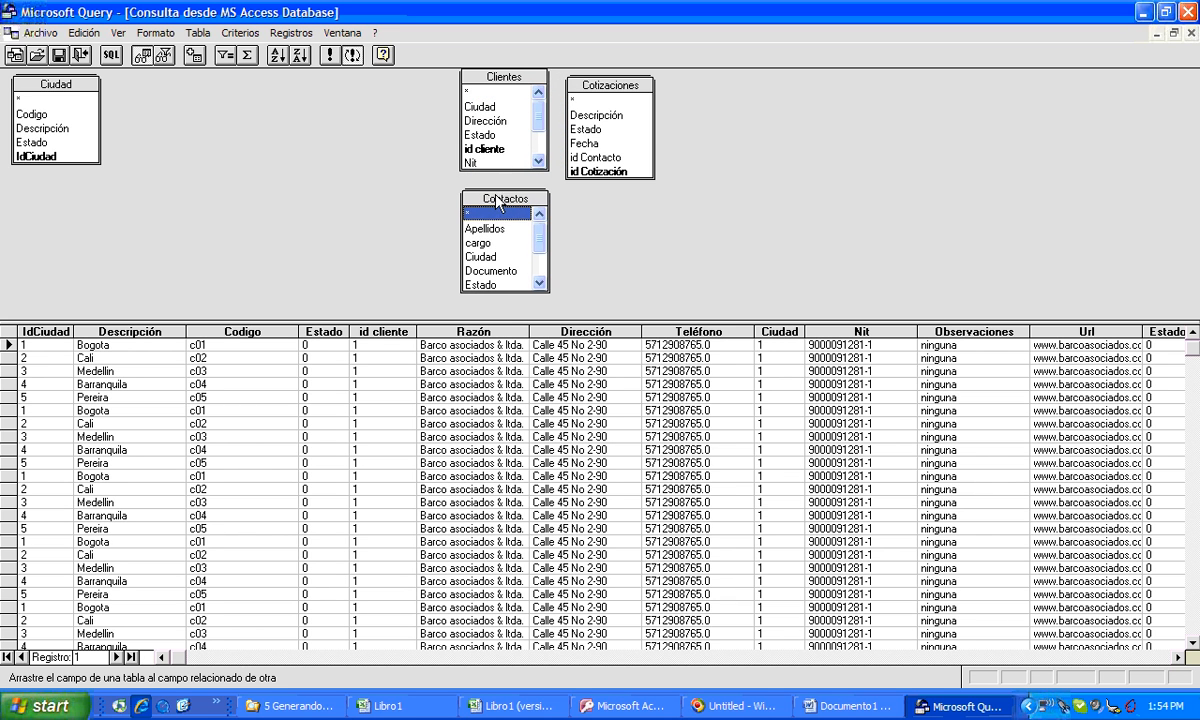
drag(58, 84, 252, 119)
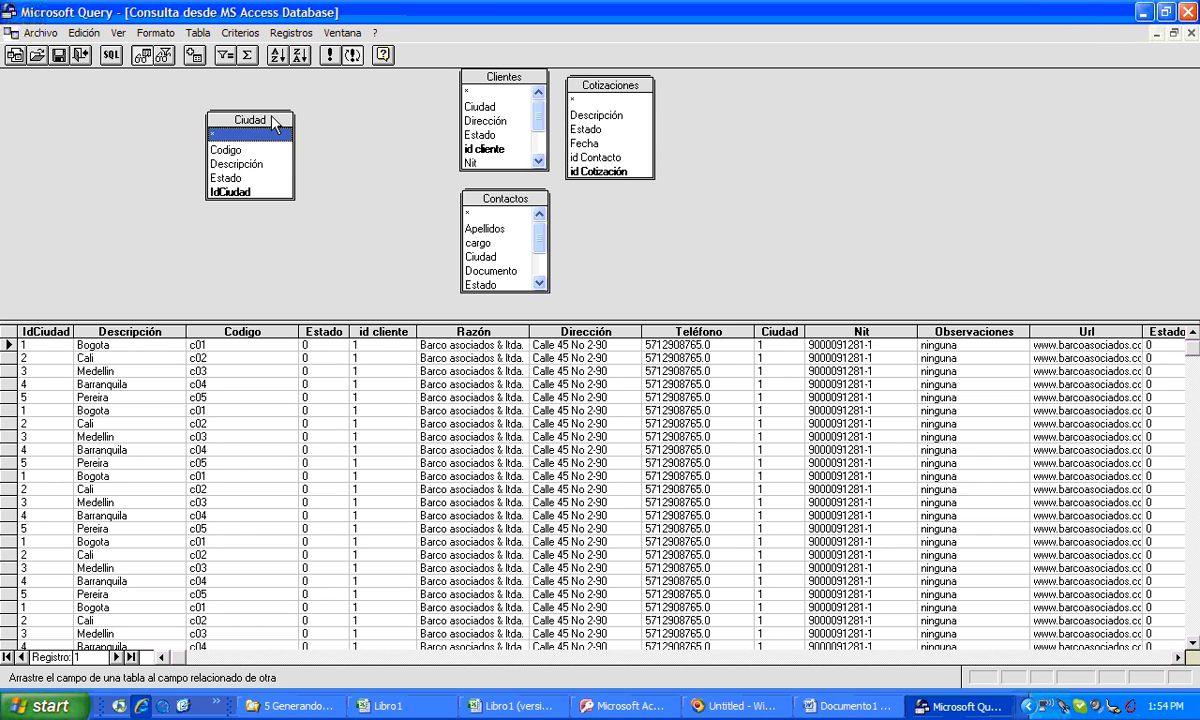
drag(475, 78, 375, 92)
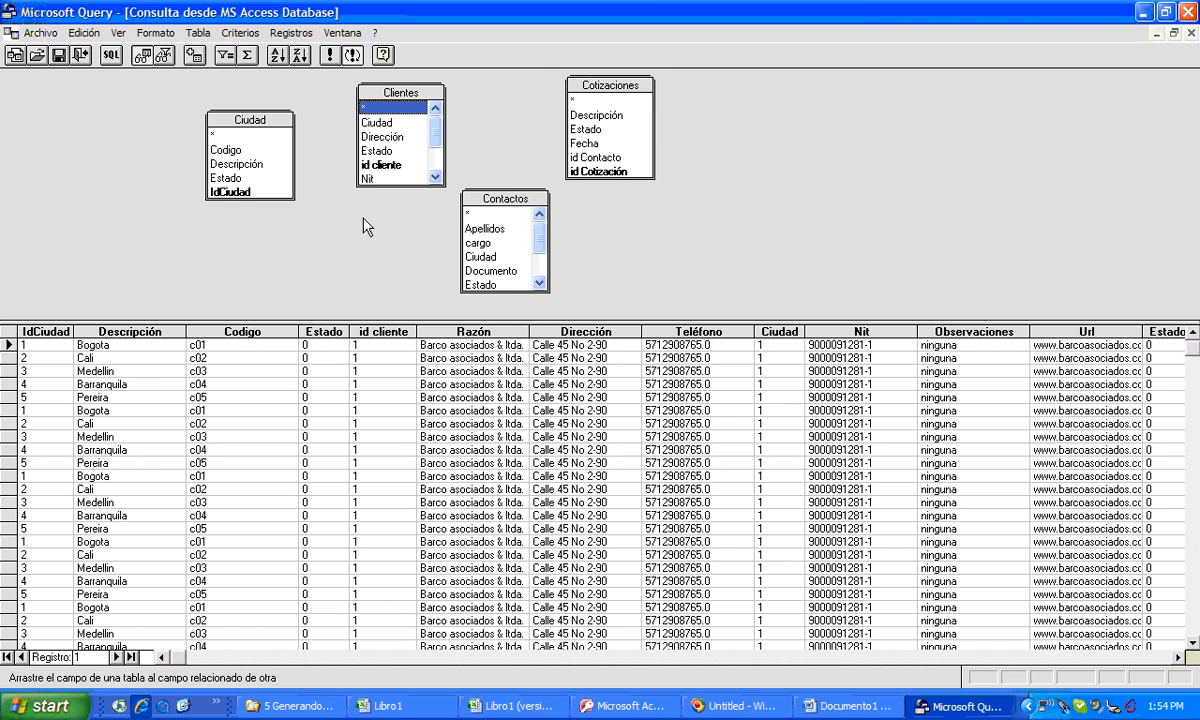
Remove all columns from the query's data area, leaving only the four tables.
drag(31, 329, 1102, 315)
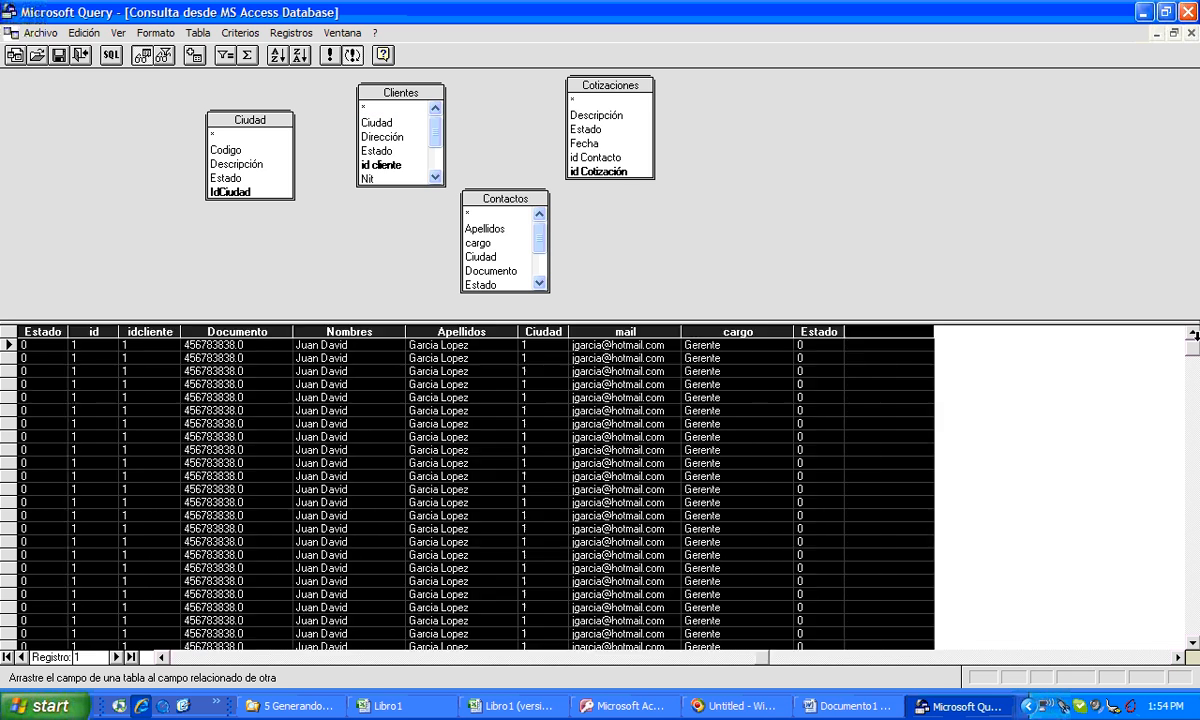
key(Delete)
drag(175, 347, 1197, 321)
key(Delete)
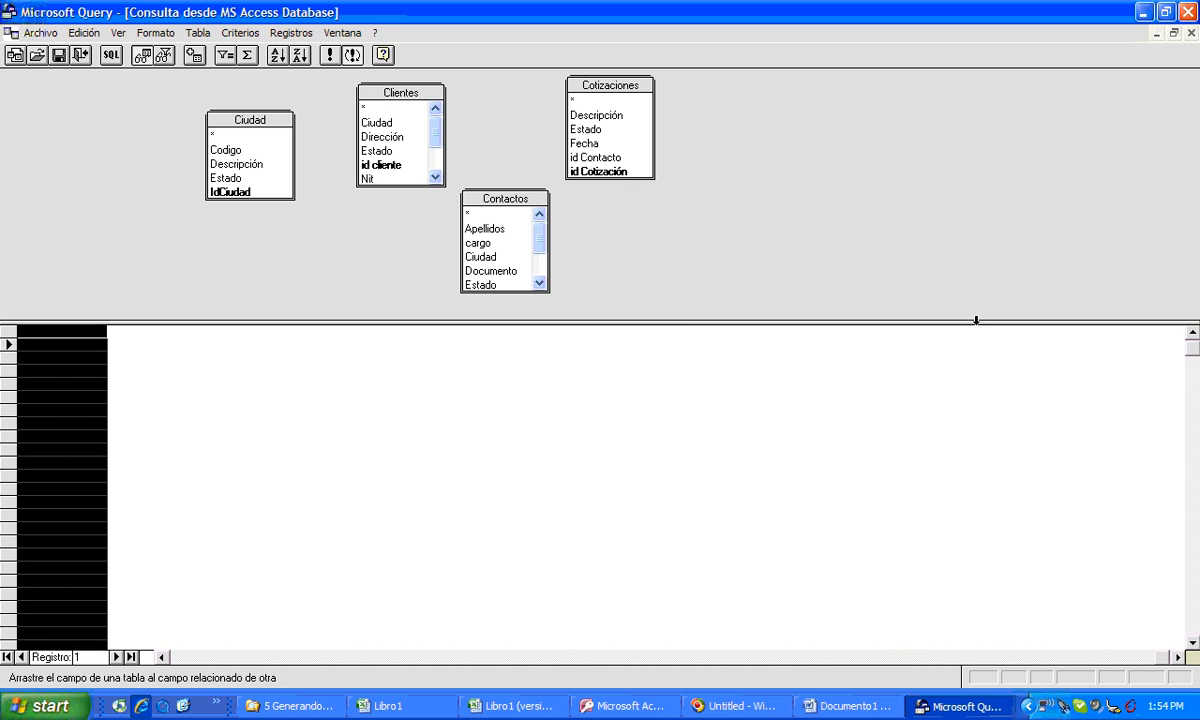
click(284, 32)
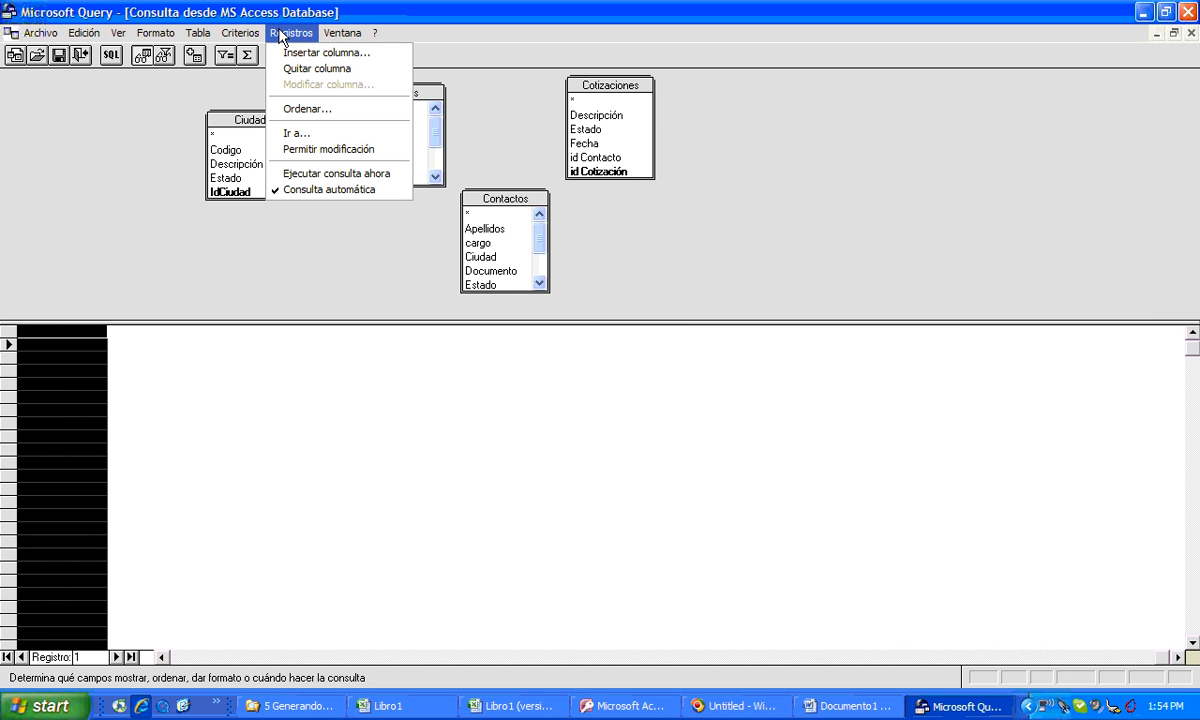
click(307, 69)
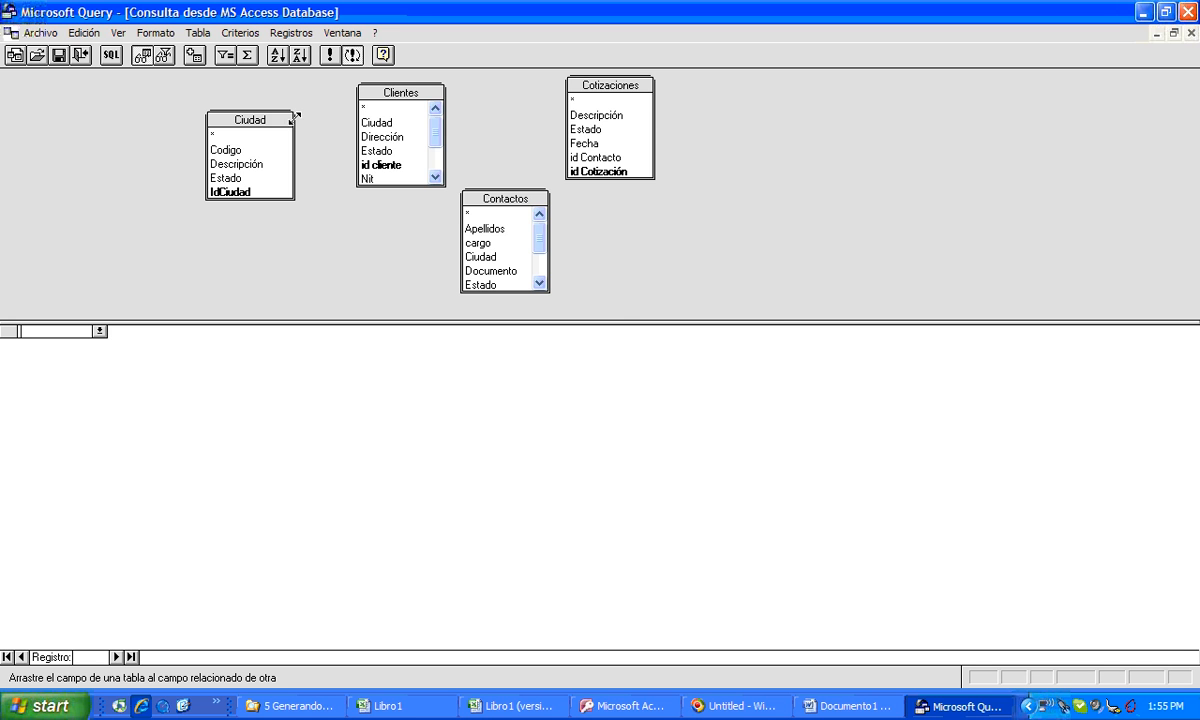
Move Ciudad below Cotizaciones, set Clientes and Contactos side by side, and lengthen both to show all their fields.
drag(270, 121, 371, 135)
drag(652, 165, 651, 209)
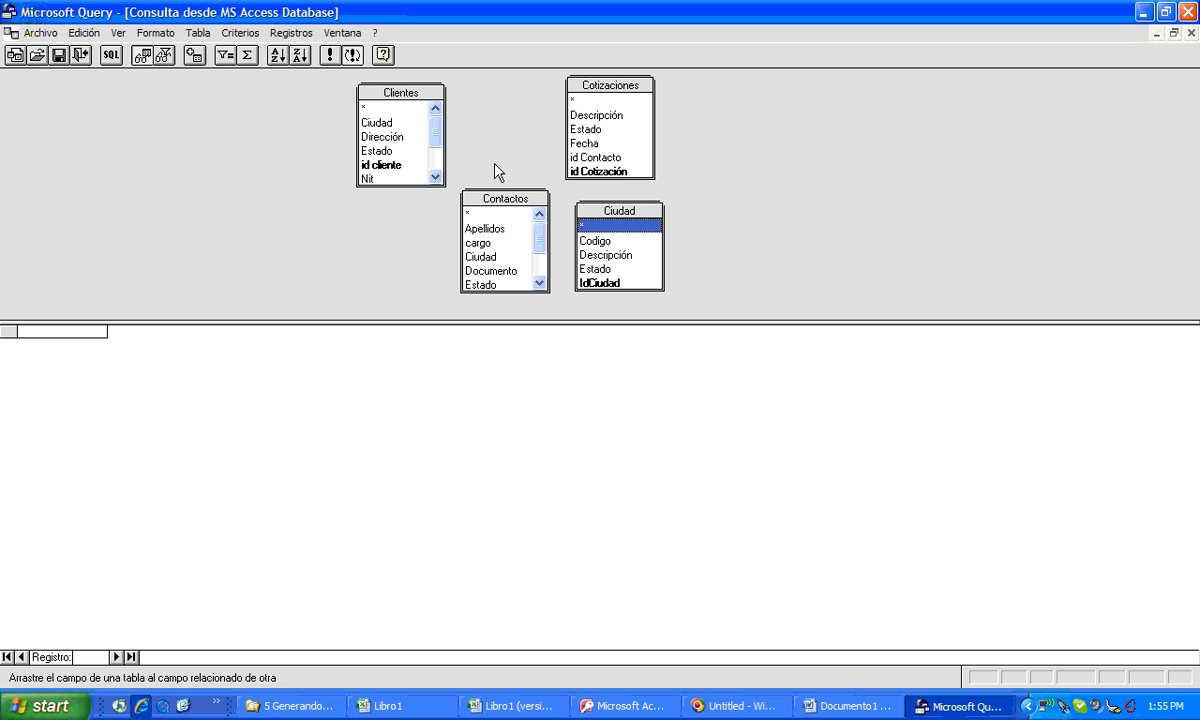
drag(402, 95, 89, 92)
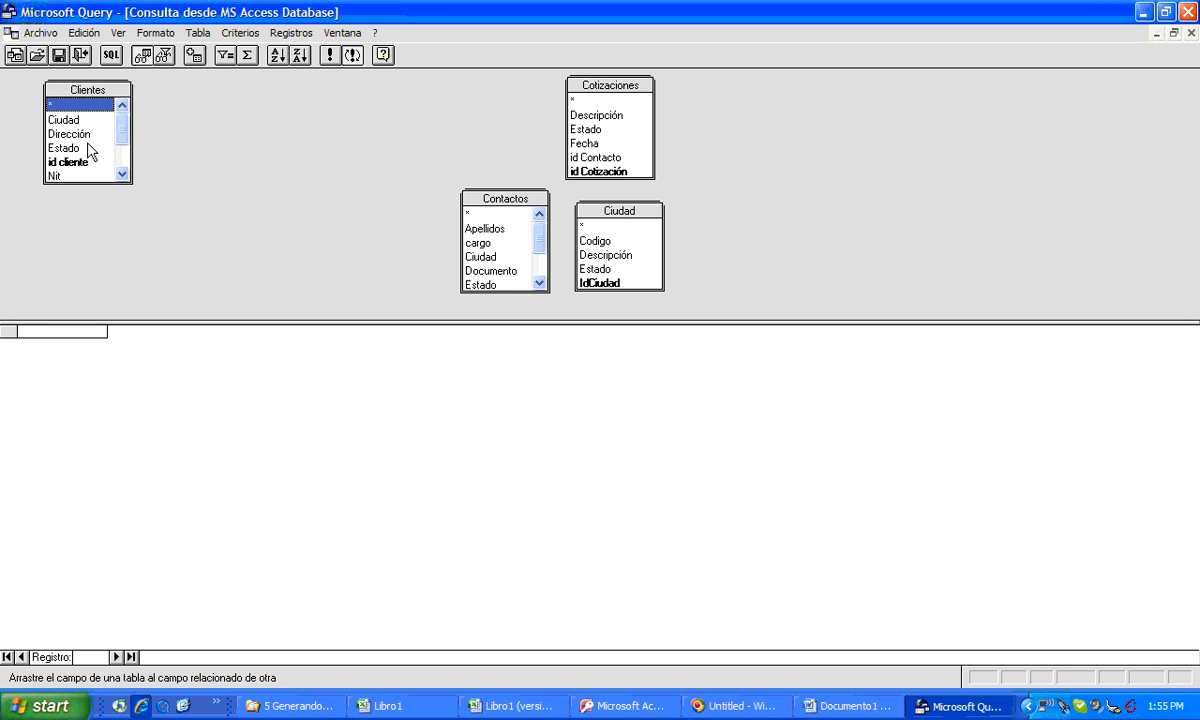
drag(82, 184, 83, 253)
drag(462, 196, 173, 84)
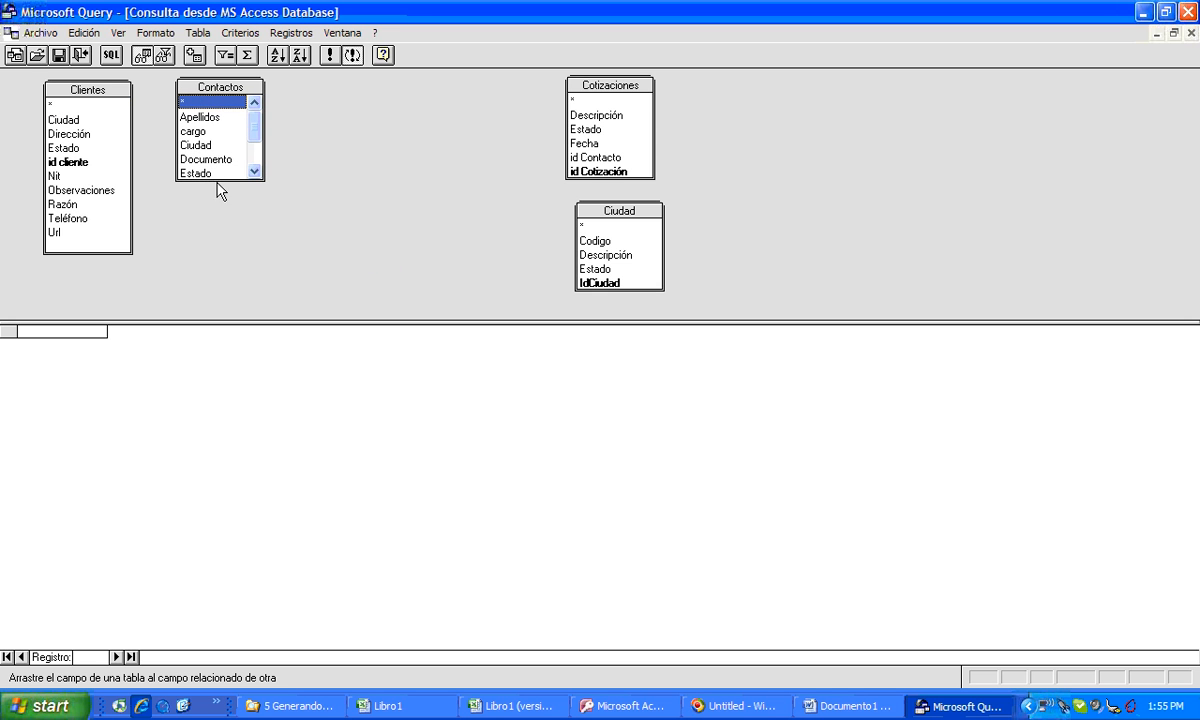
drag(216, 181, 215, 280)
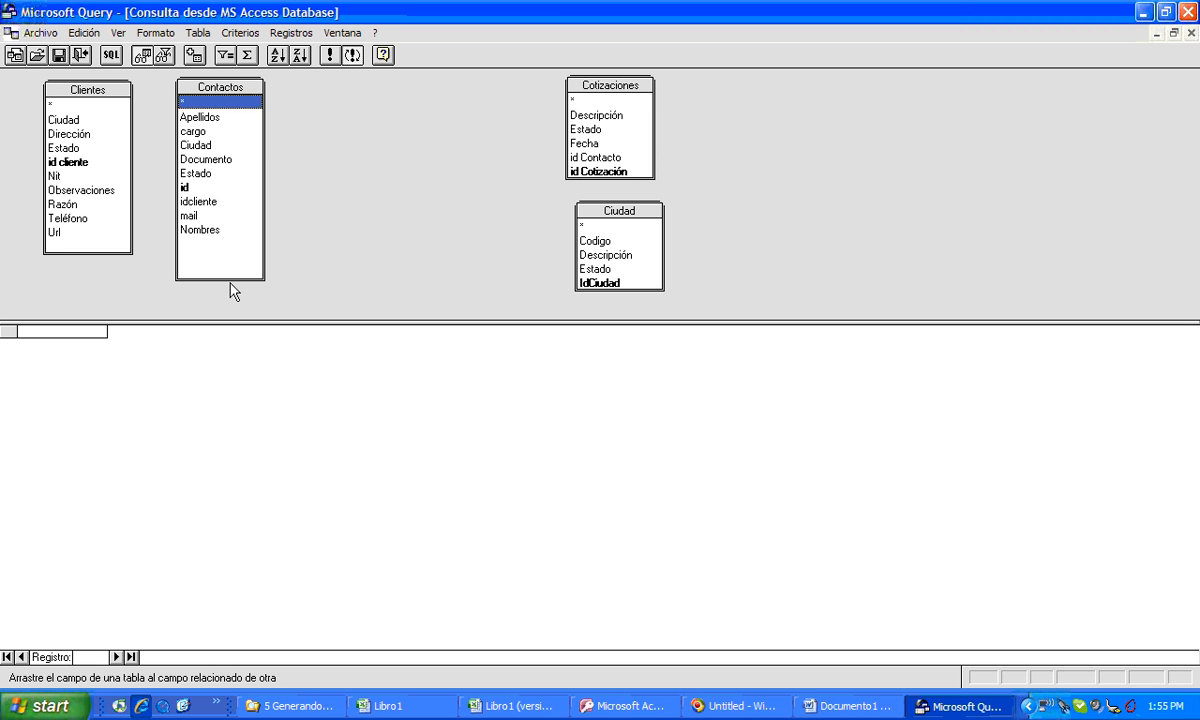
Join the id cliente field of Clientes to the idcliente field of Contactos.
click(117, 101)
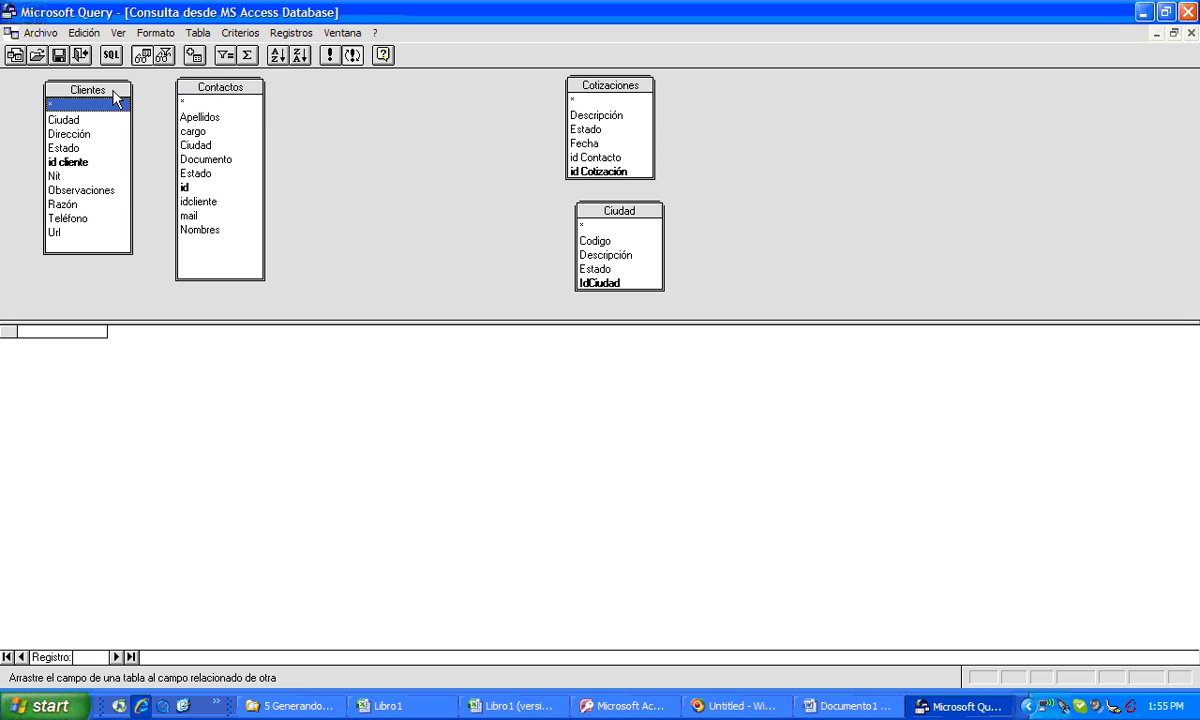
click(240, 101)
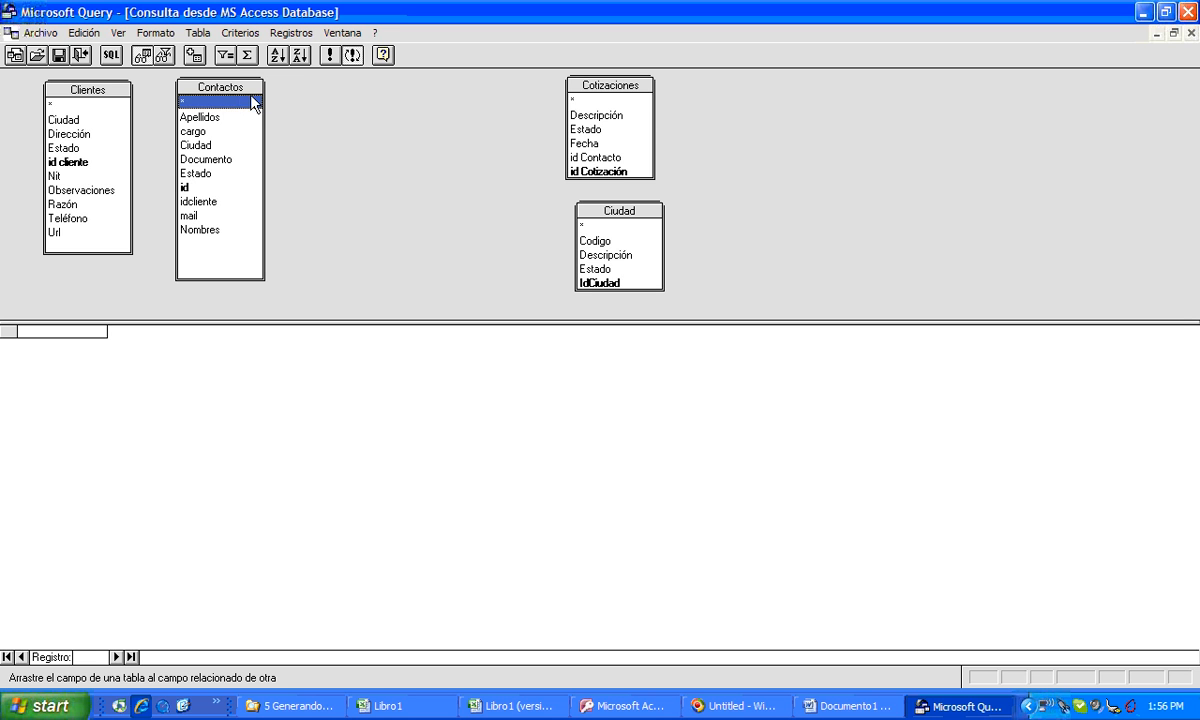
click(100, 161)
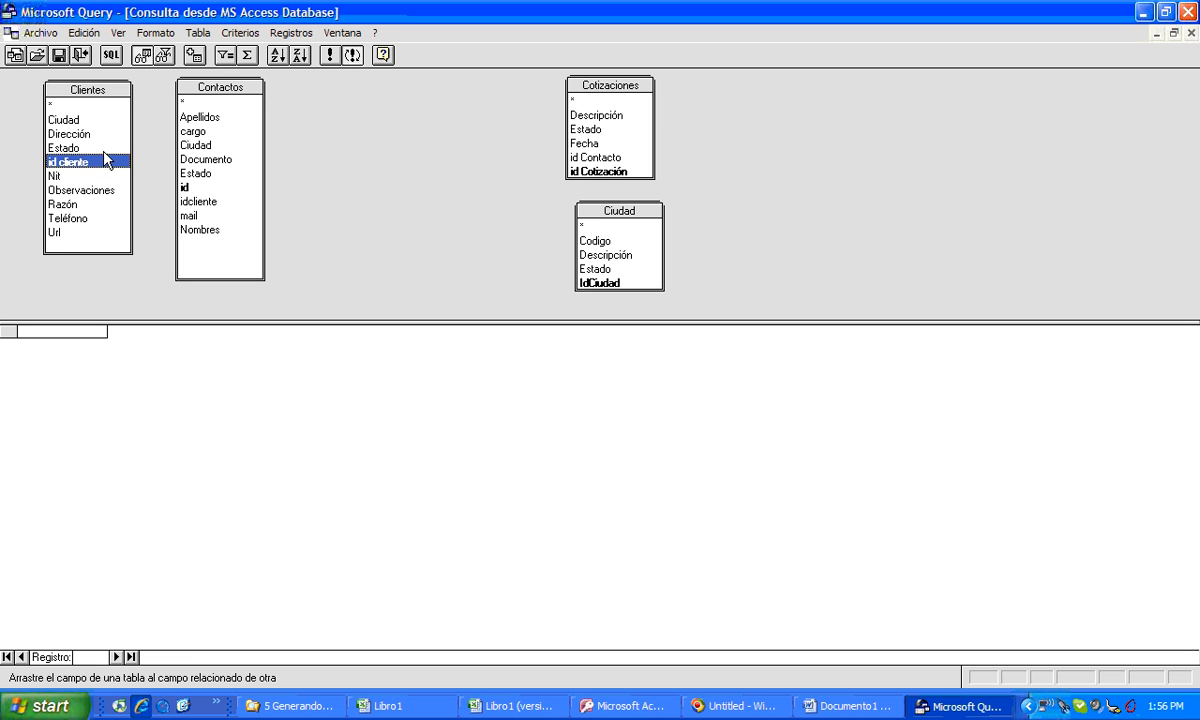
click(214, 202)
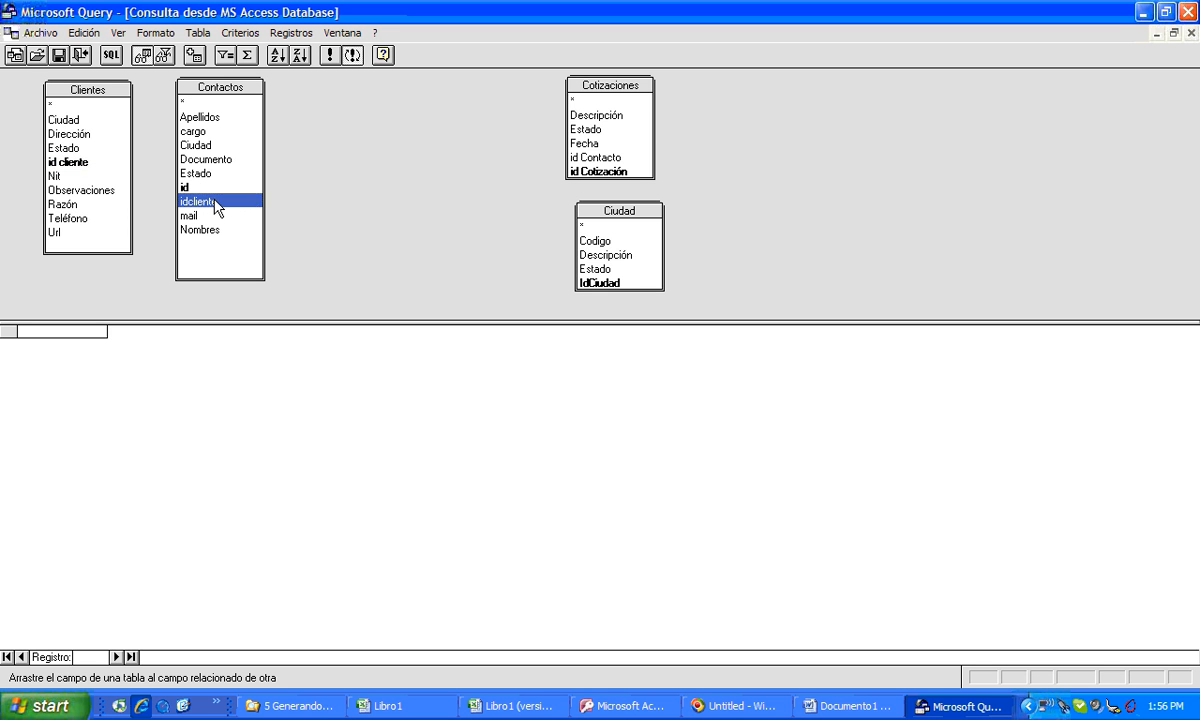
click(82, 162)
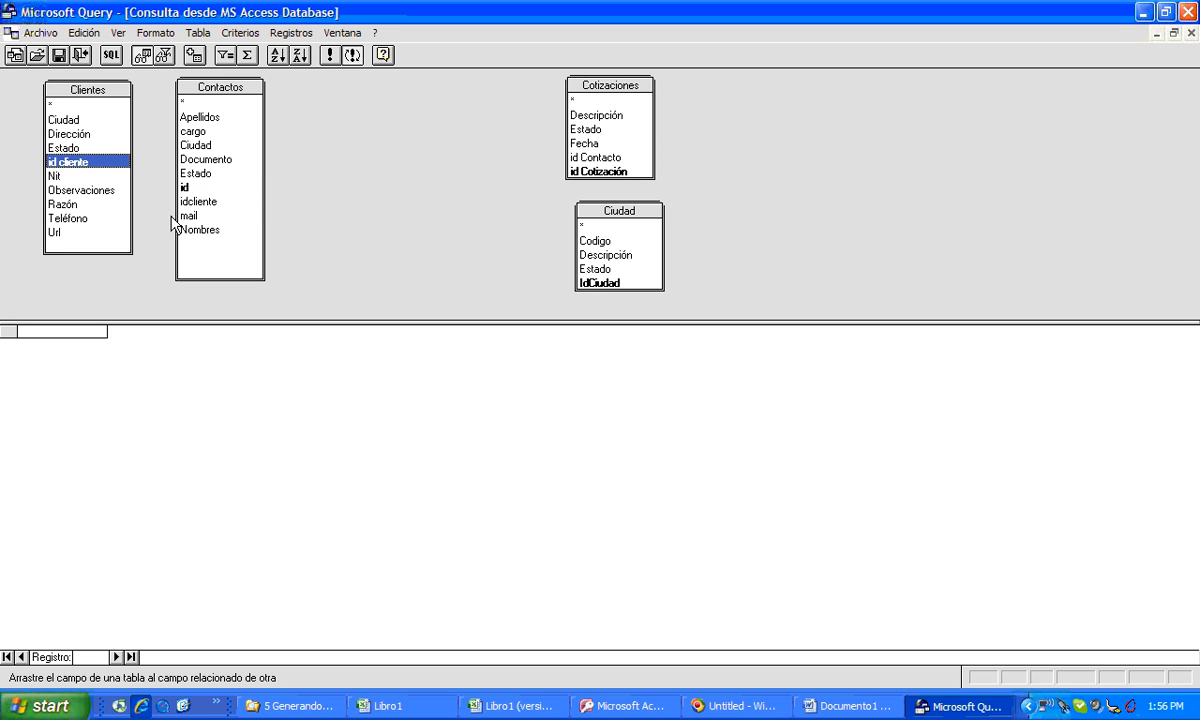
click(182, 202)
click(86, 162)
click(183, 201)
click(66, 162)
click(199, 203)
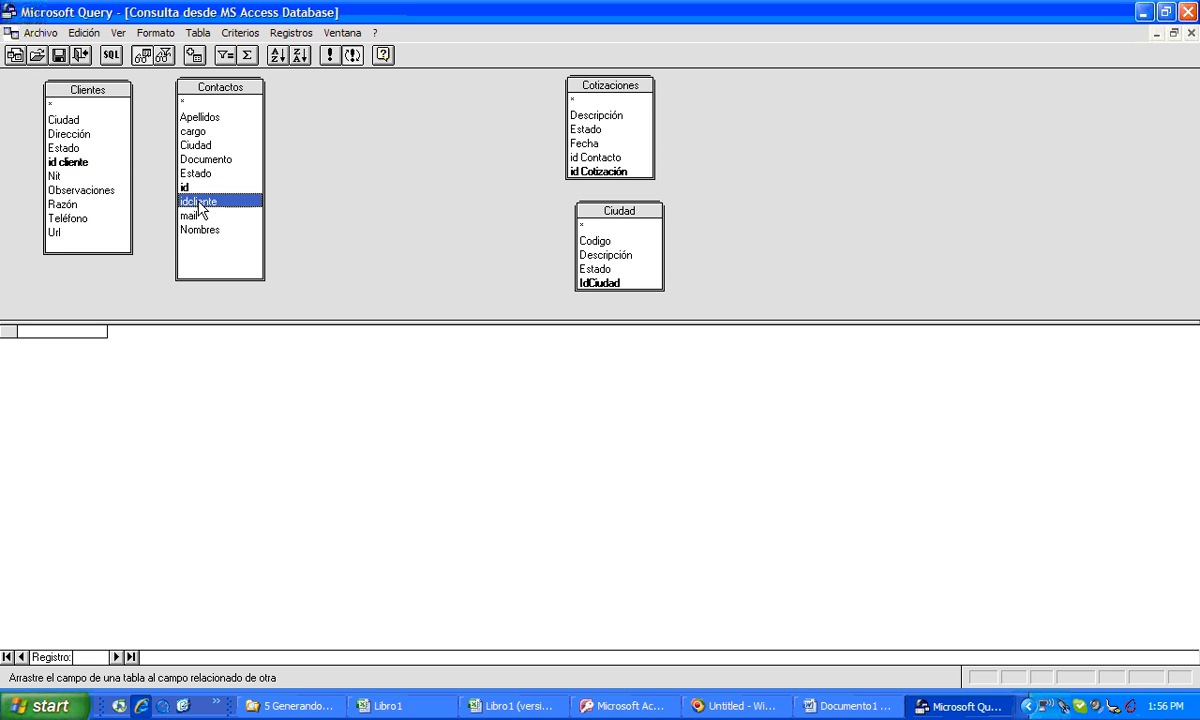
click(85, 163)
drag(84, 160, 207, 201)
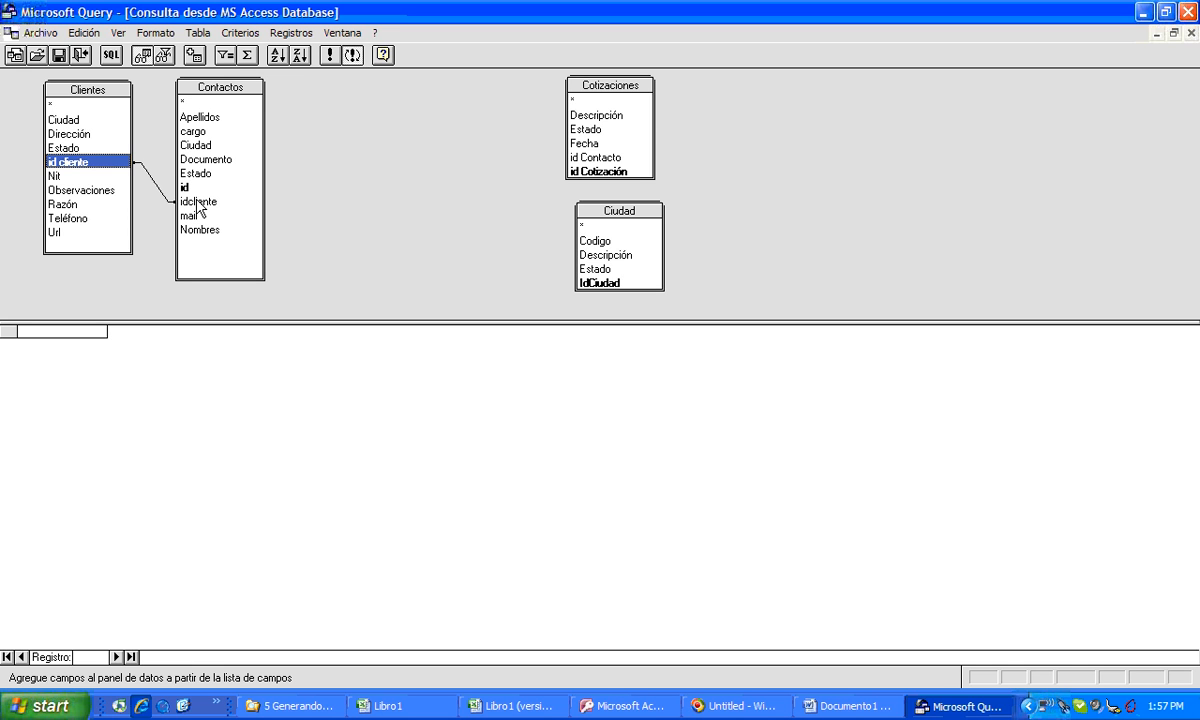
Place the Ciudad table beside Contactos with Cotizaciones out of the way, and join Contactos' Ciudad field to IdCiudad.
click(633, 204)
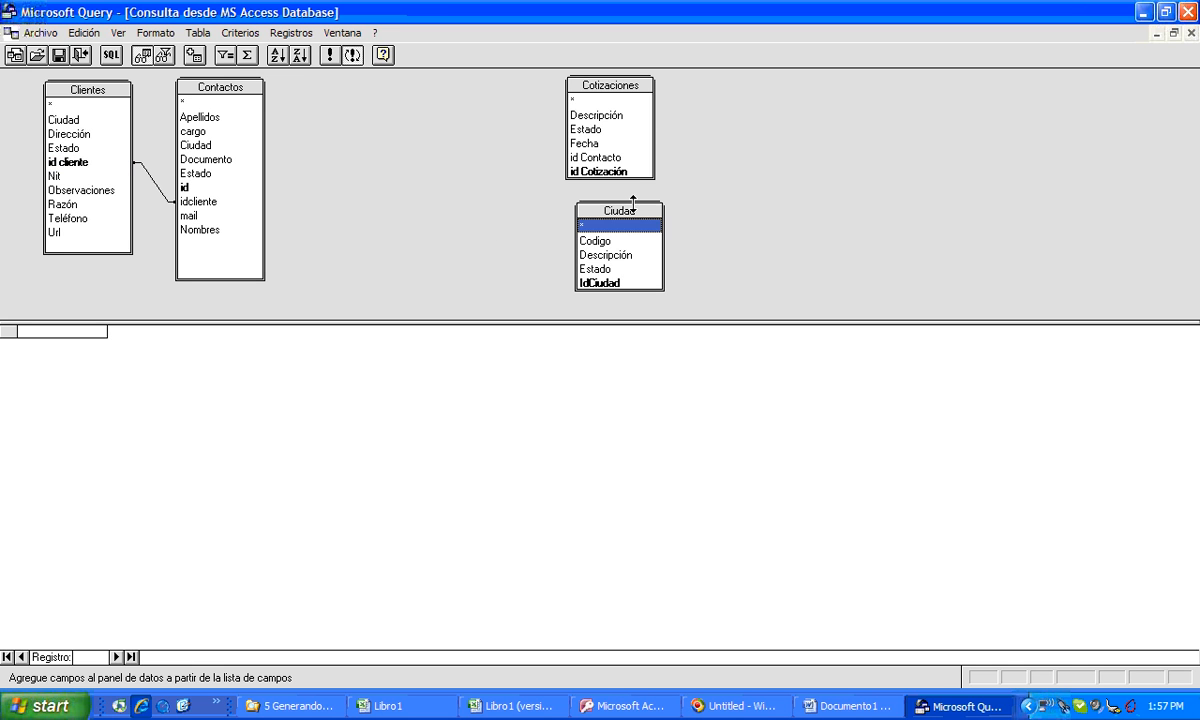
drag(633, 212, 362, 88)
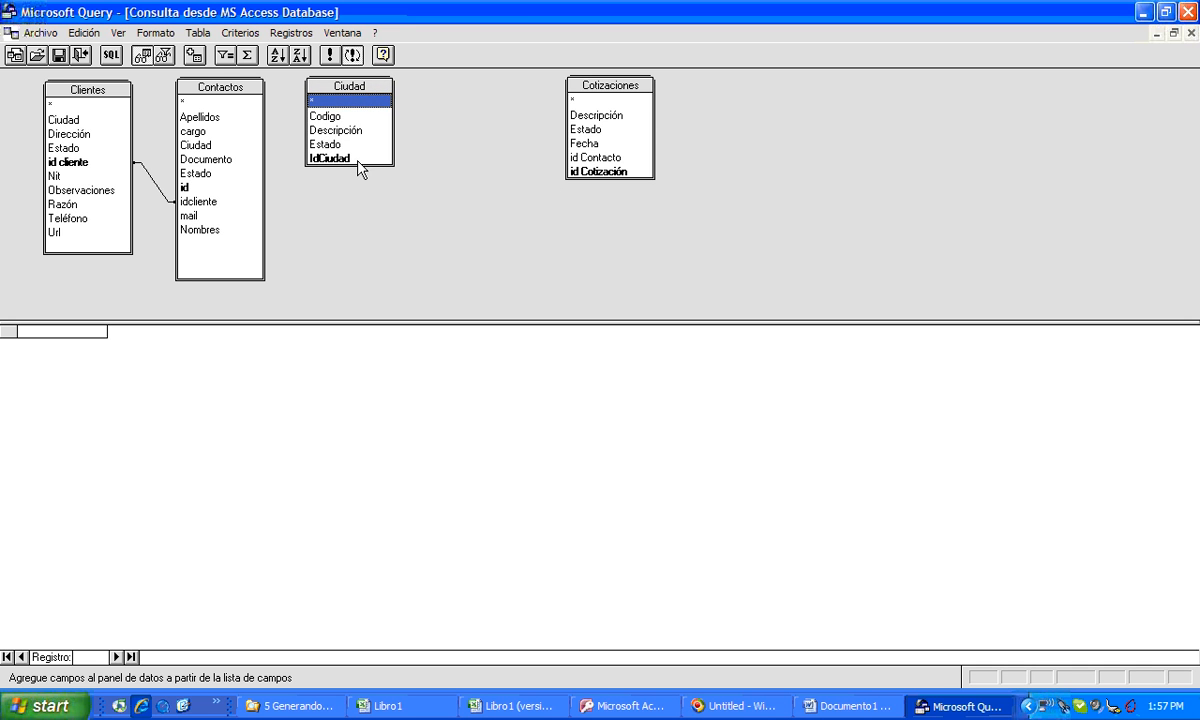
drag(357, 169, 359, 181)
drag(590, 88, 334, 205)
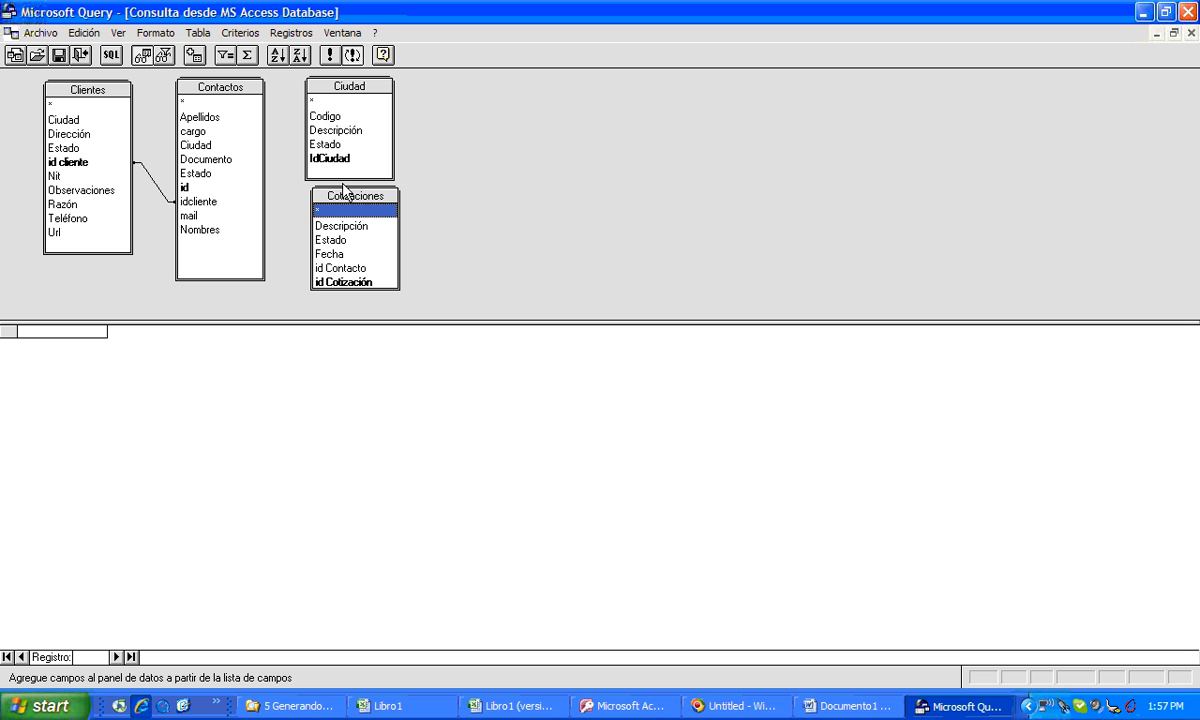
drag(384, 193, 547, 184)
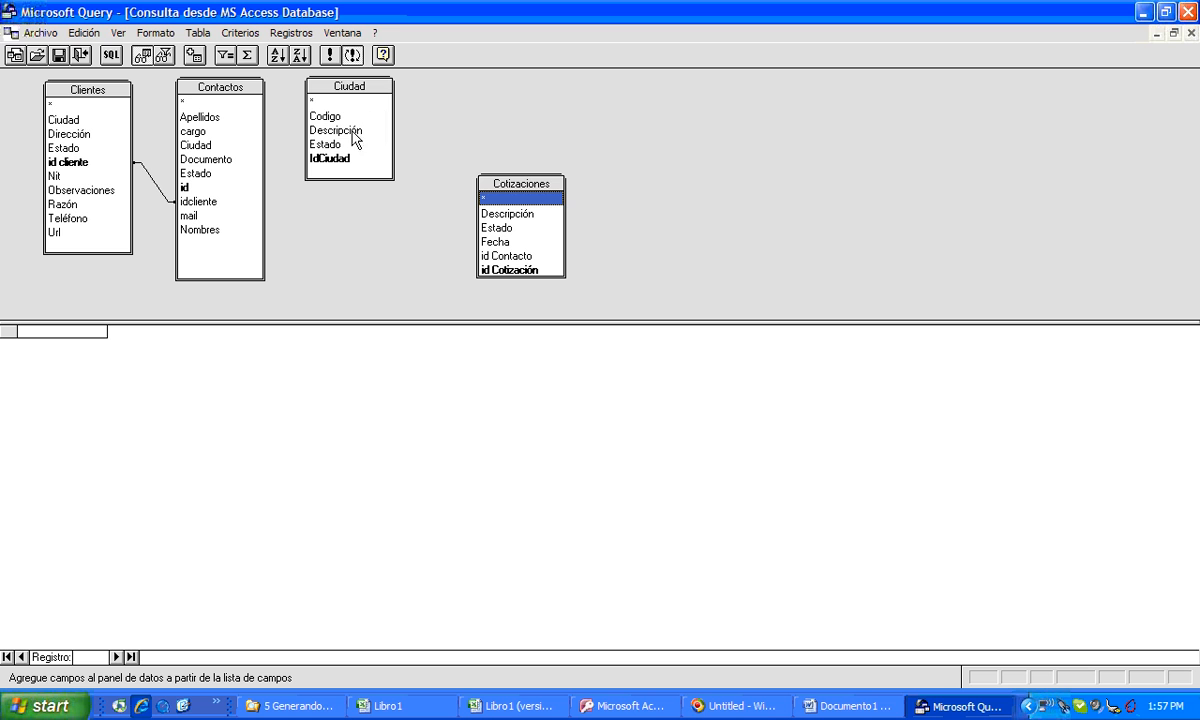
click(340, 159)
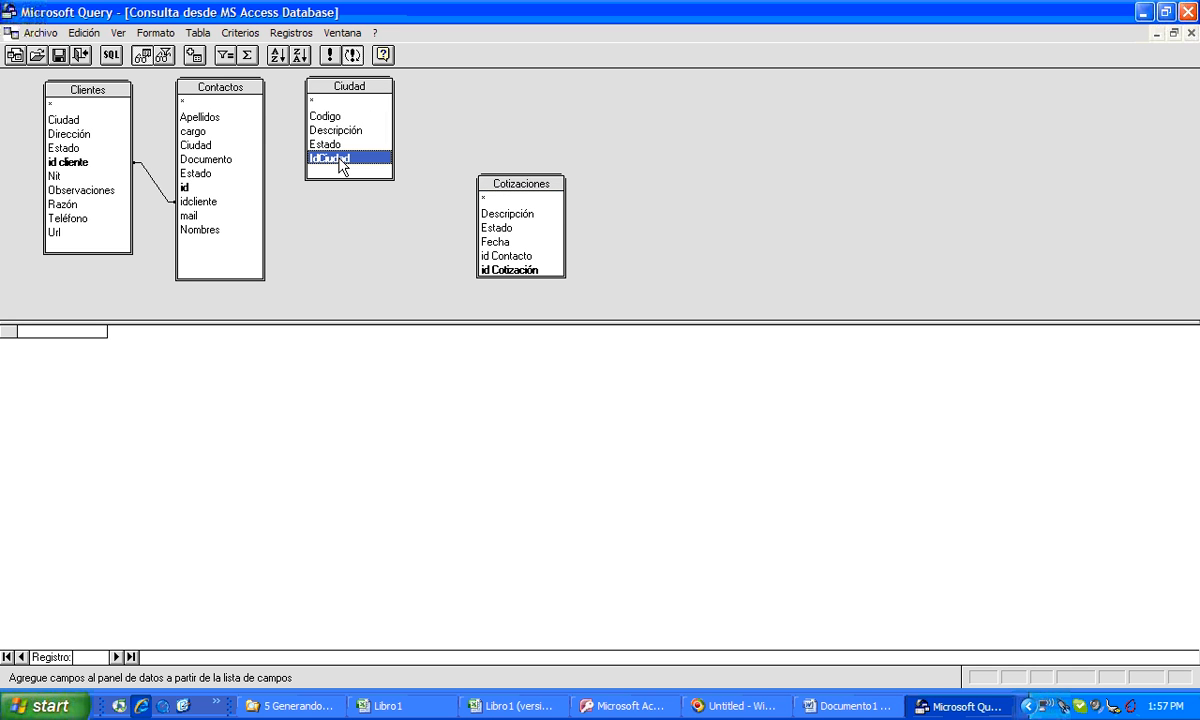
click(210, 150)
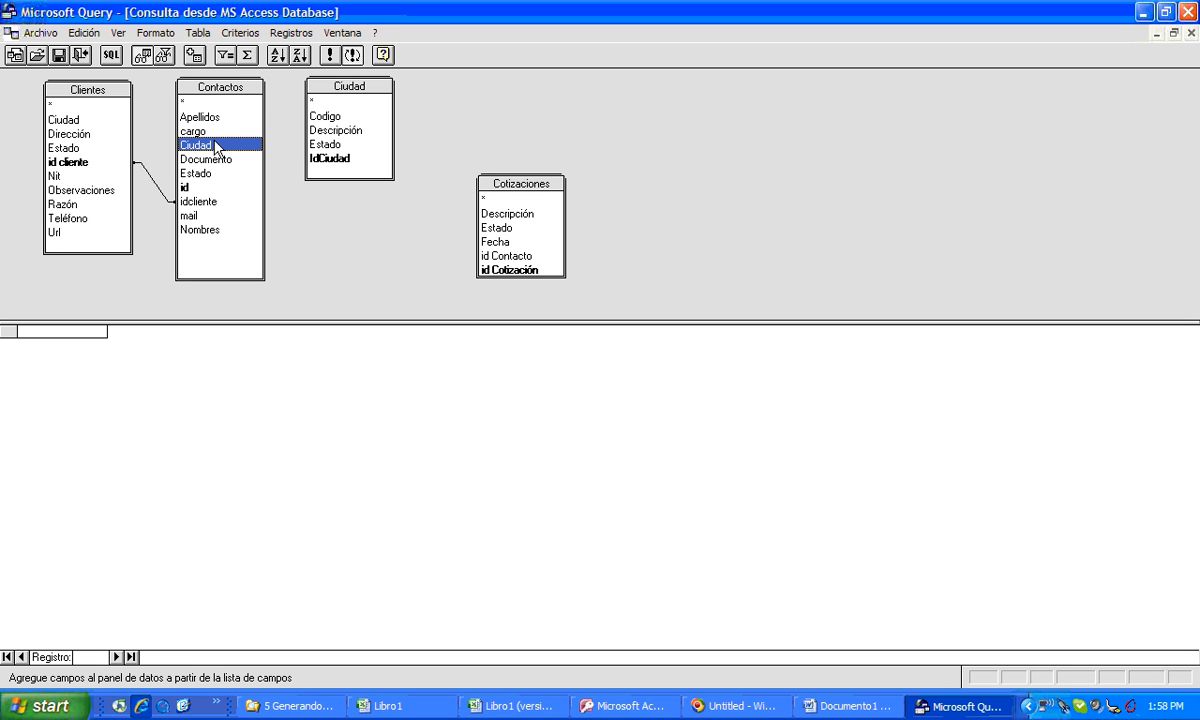
drag(216, 147, 330, 158)
Place the Cotizaciones table beside Ciudad and lengthen its field list slightly.
click(498, 186)
drag(498, 186, 325, 199)
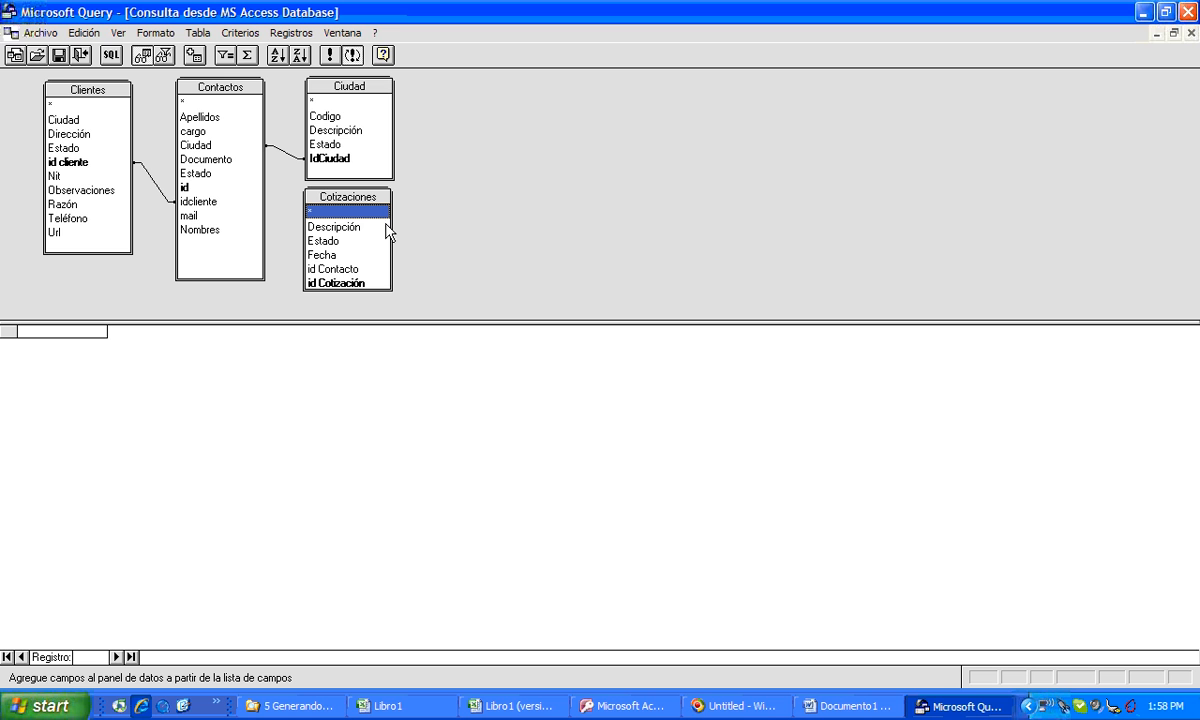
drag(362, 207, 474, 100)
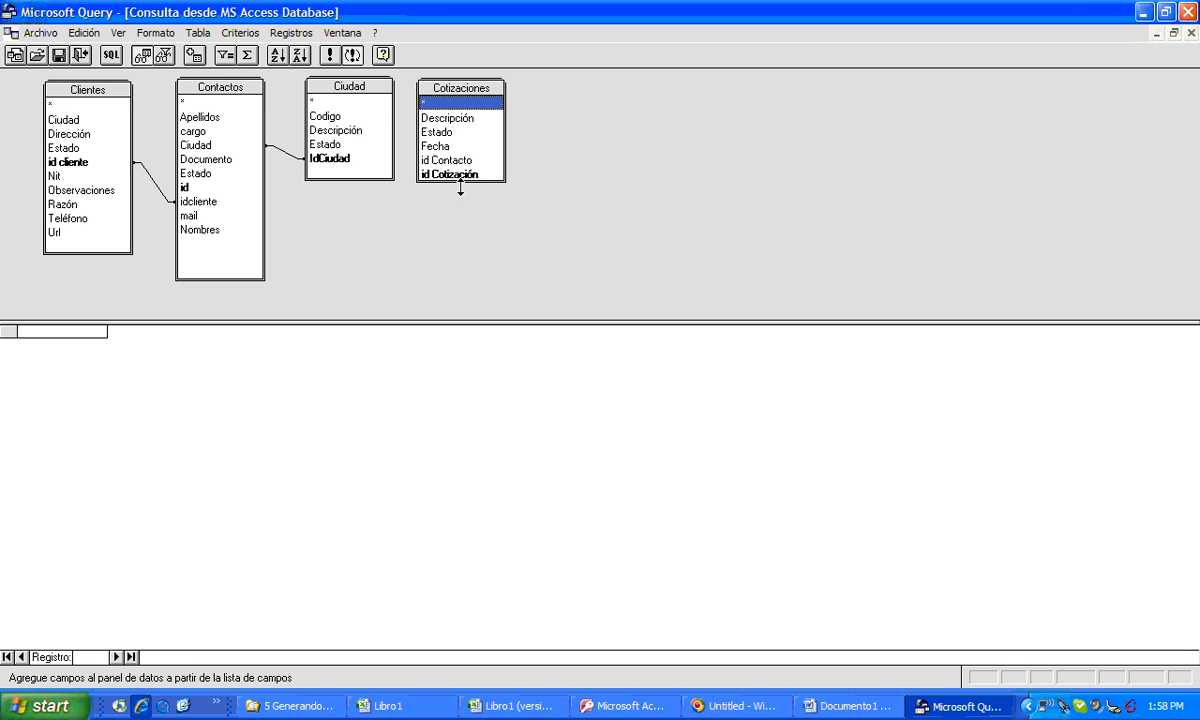
drag(460, 182, 460, 204)
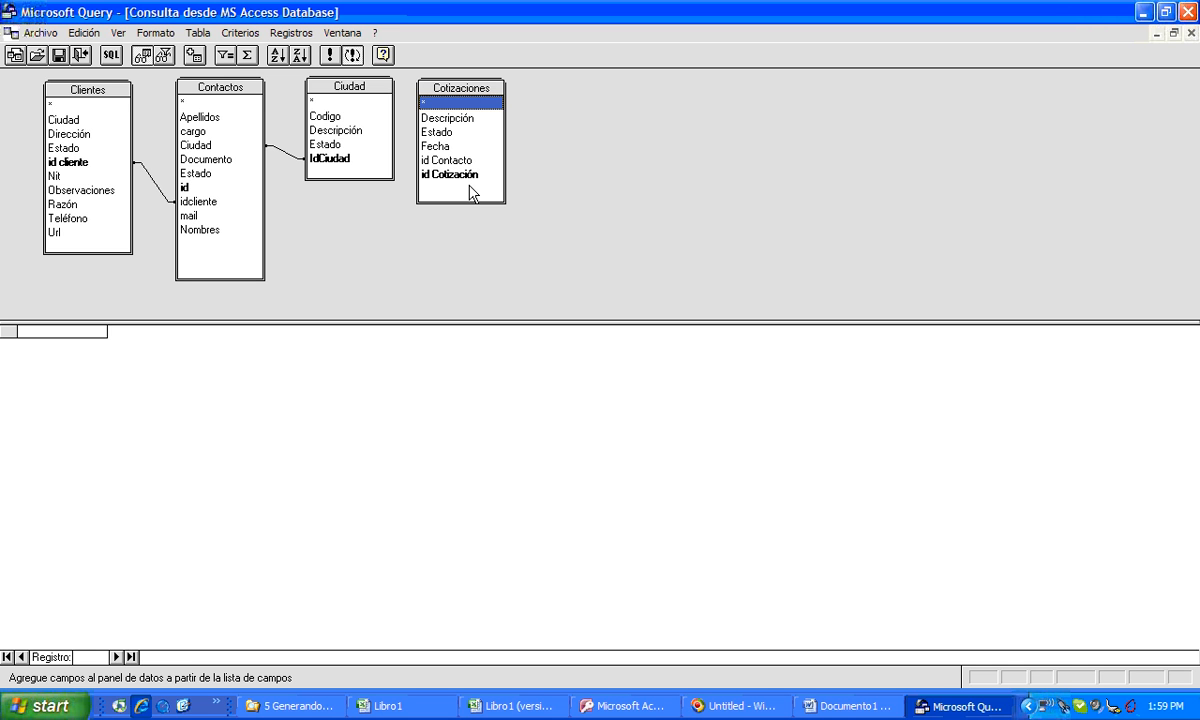
Shift Clientes, Contactos and Ciudad across the table area and put Cotizaciones at the end of the row after Ciudad.
drag(452, 95, 720, 98)
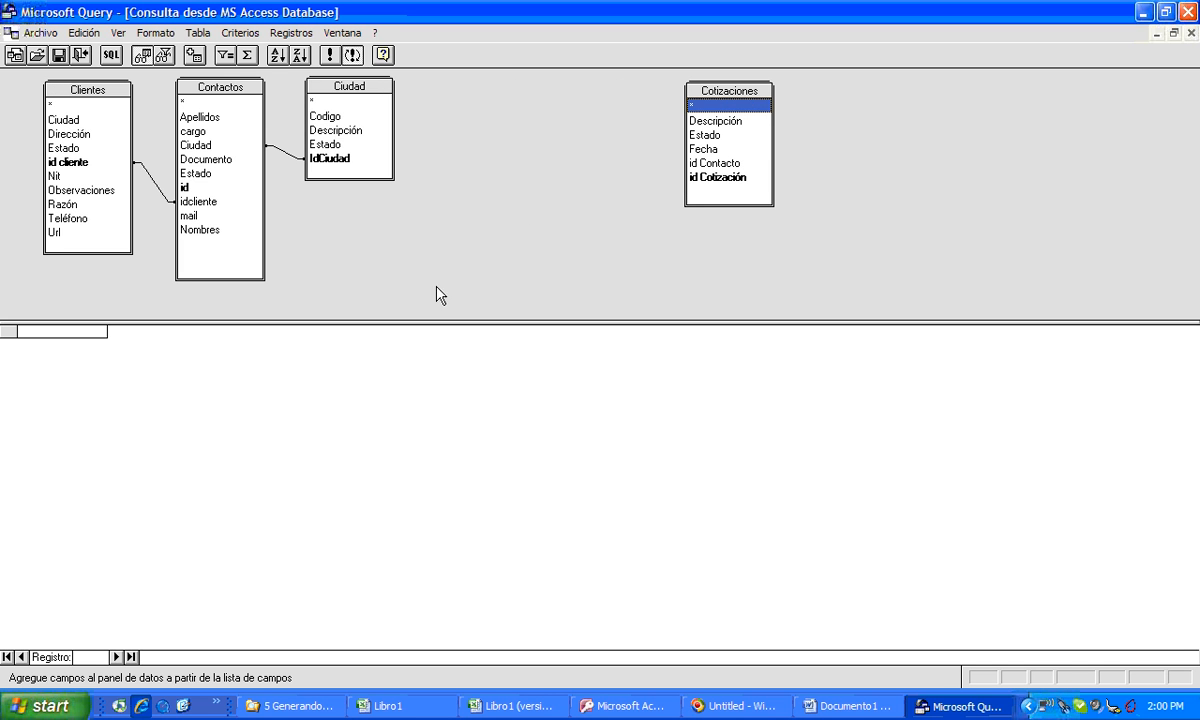
drag(331, 87, 558, 88)
drag(198, 88, 385, 88)
drag(110, 95, 304, 96)
drag(720, 96, 165, 96)
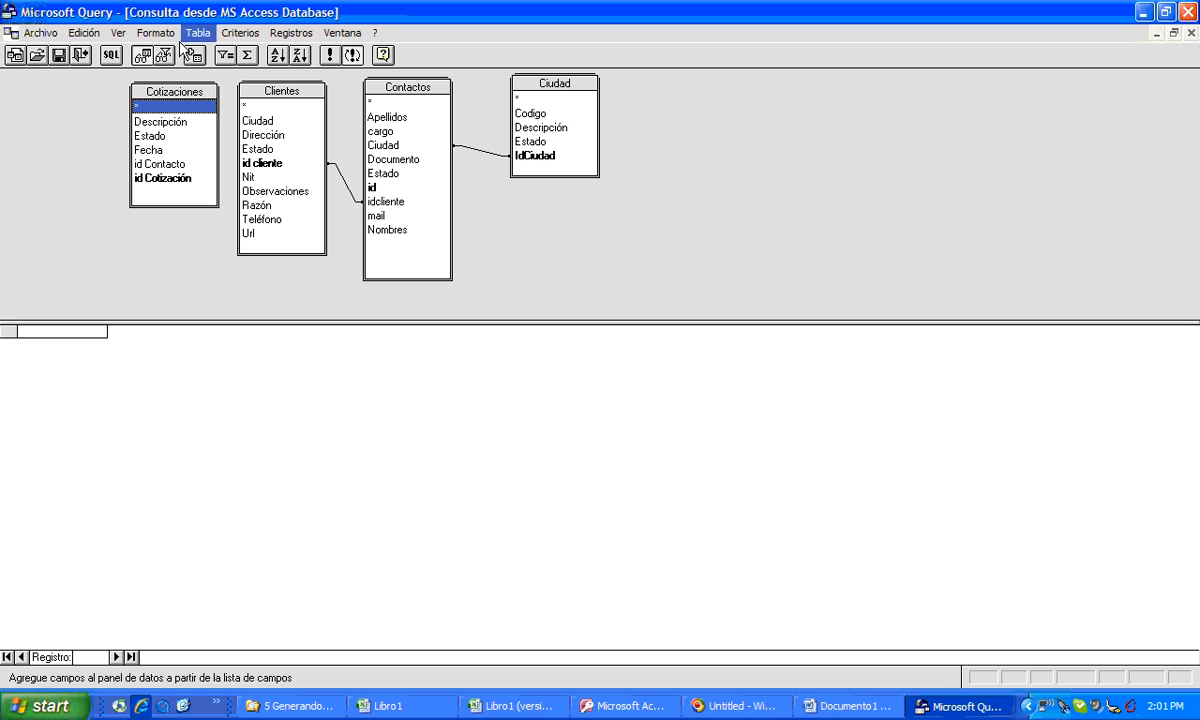
drag(215, 91, 528, 174)
drag(640, 170, 700, 97)
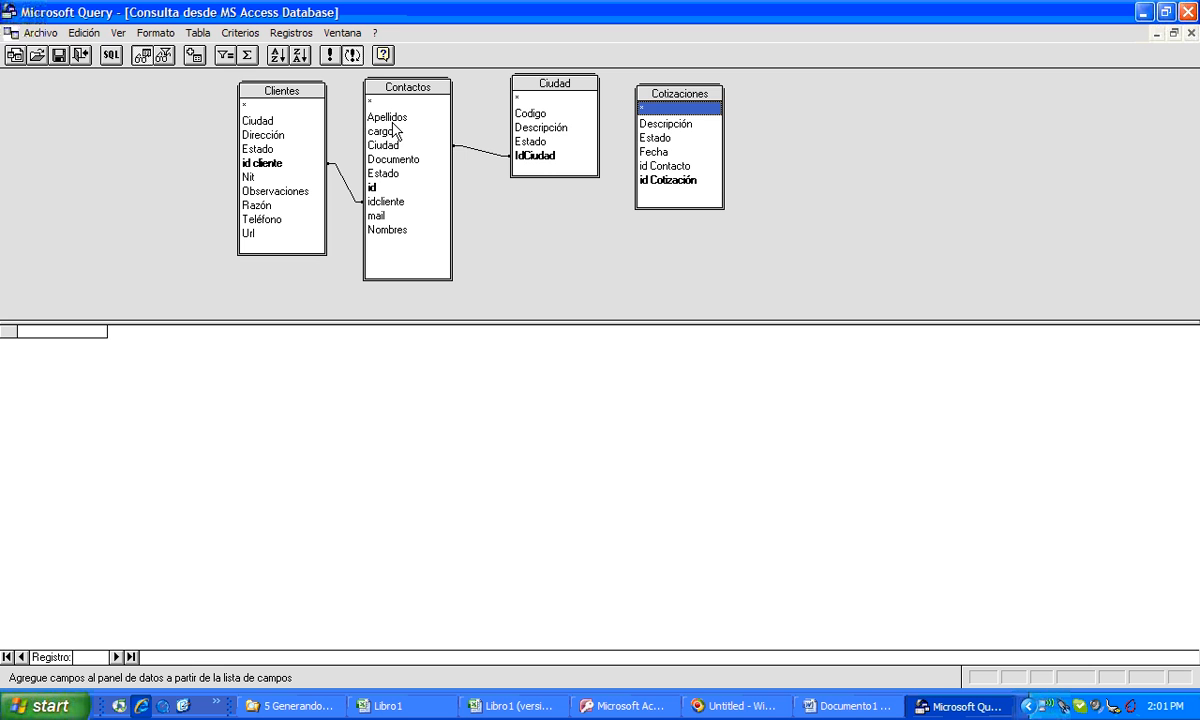
Join the id field of Contactos to id Contacto in Cotizaciones, and place Cotizaciones below Ciudad.
click(394, 187)
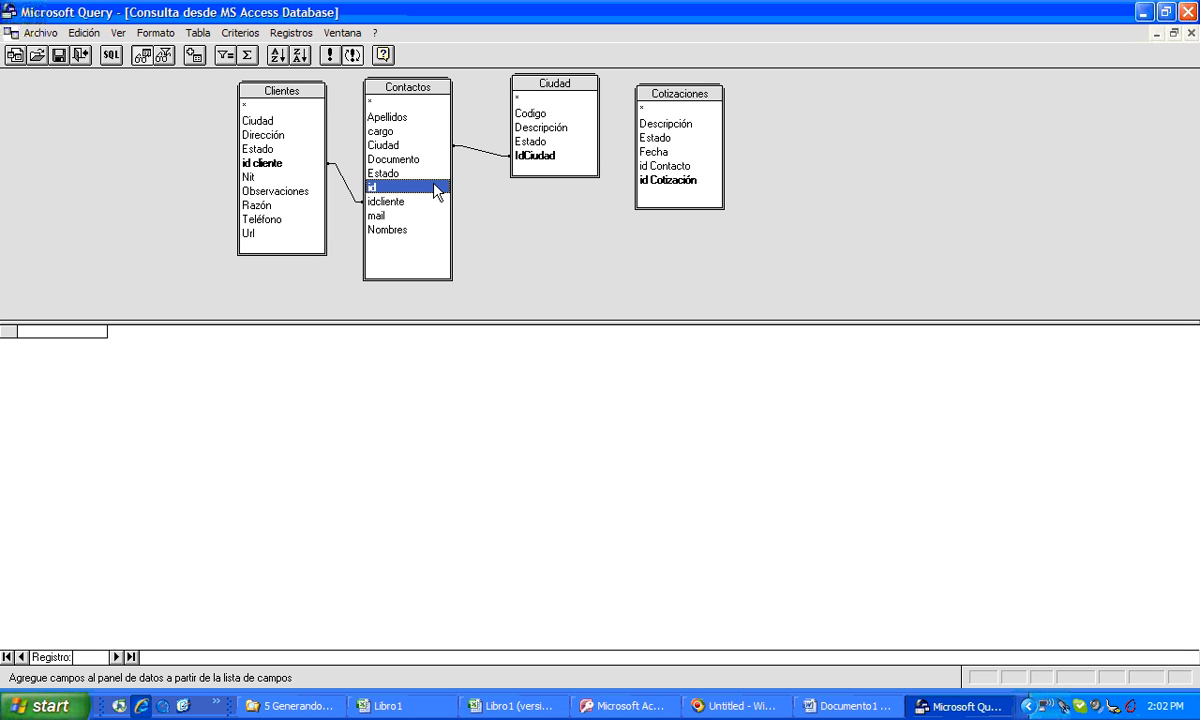
click(679, 167)
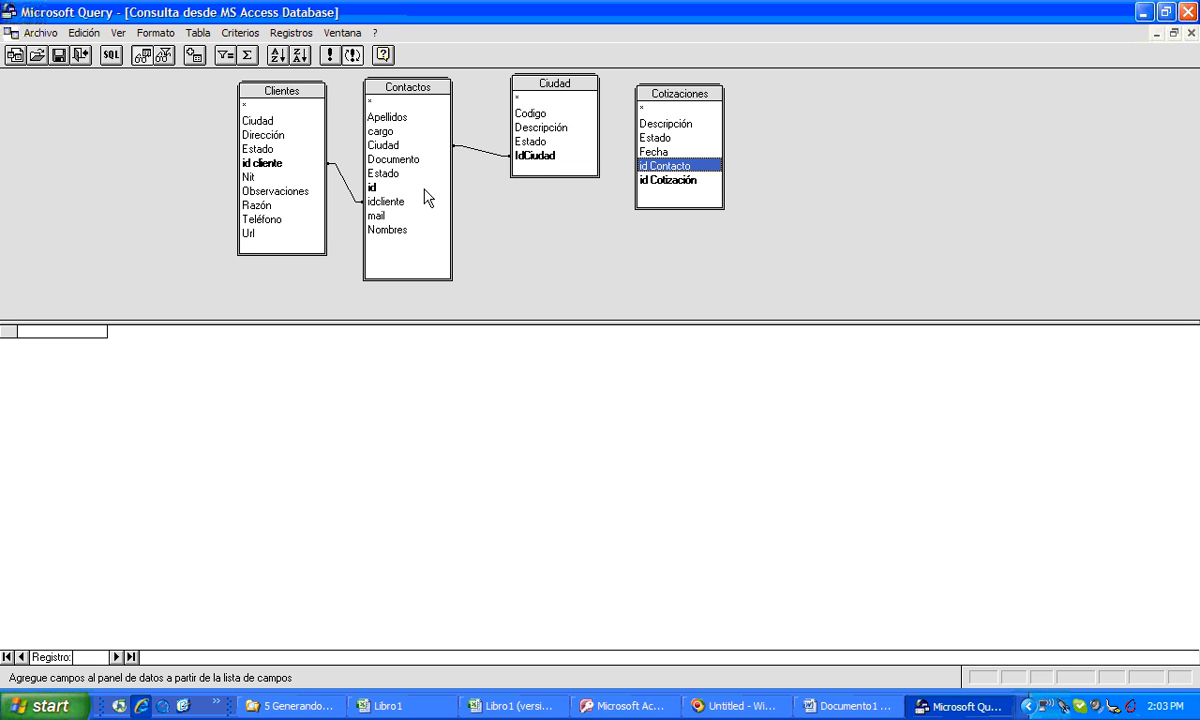
click(406, 188)
drag(406, 187, 632, 166)
drag(654, 94, 531, 189)
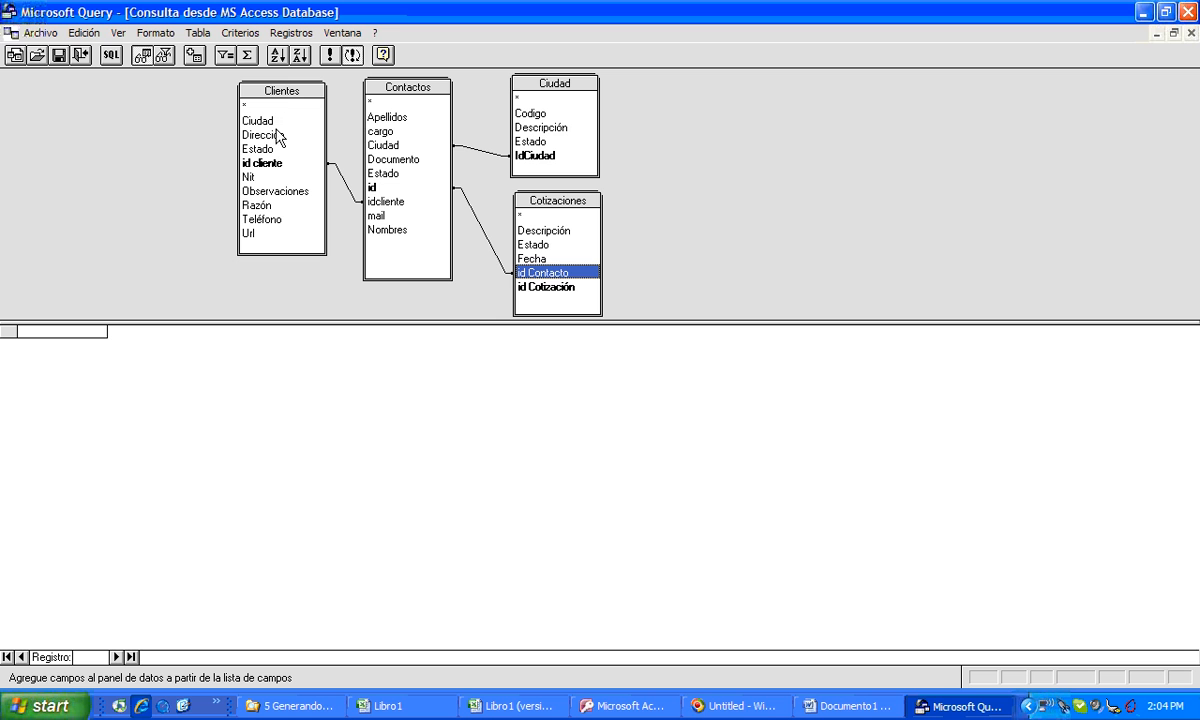
Add Razón from Clientes and Apellidos, Nombres and cargo from Contactos as columns of the query results.
click(264, 206)
drag(265, 208, 70, 335)
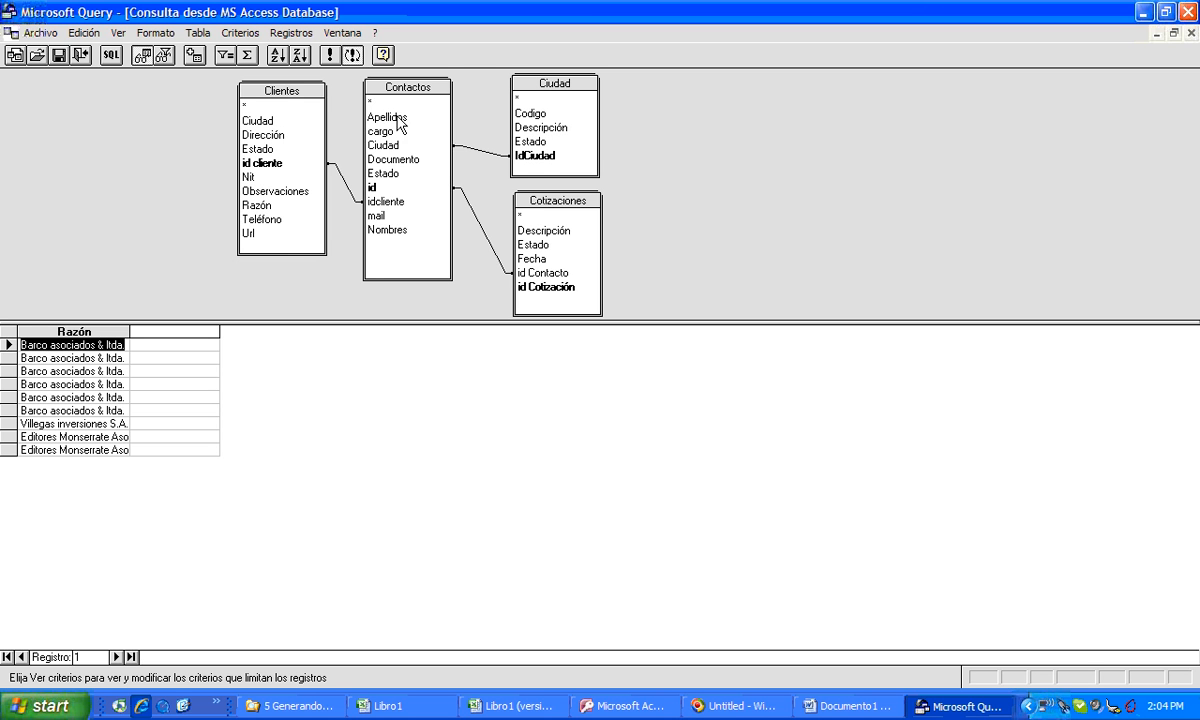
drag(367, 117, 185, 333)
drag(372, 229, 252, 328)
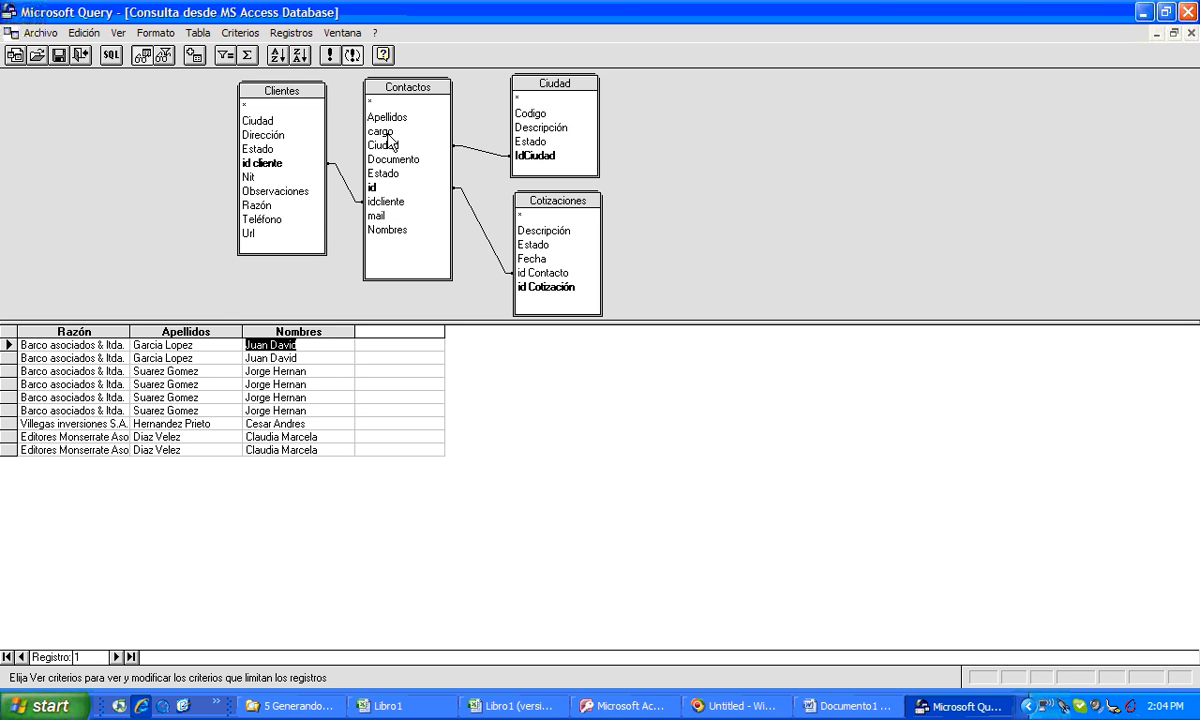
drag(388, 136, 364, 318)
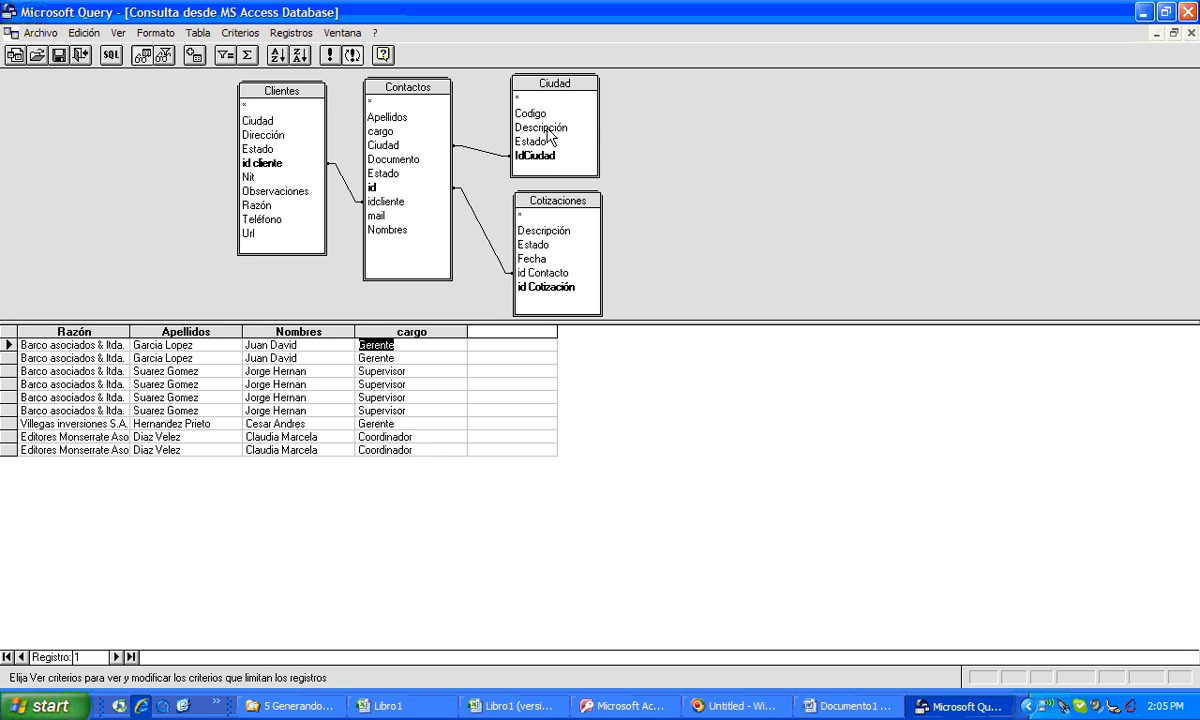
Add Descripción from Ciudad and Fecha and id Cotización from Cotizaciones as further result columns.
drag(547, 128, 480, 328)
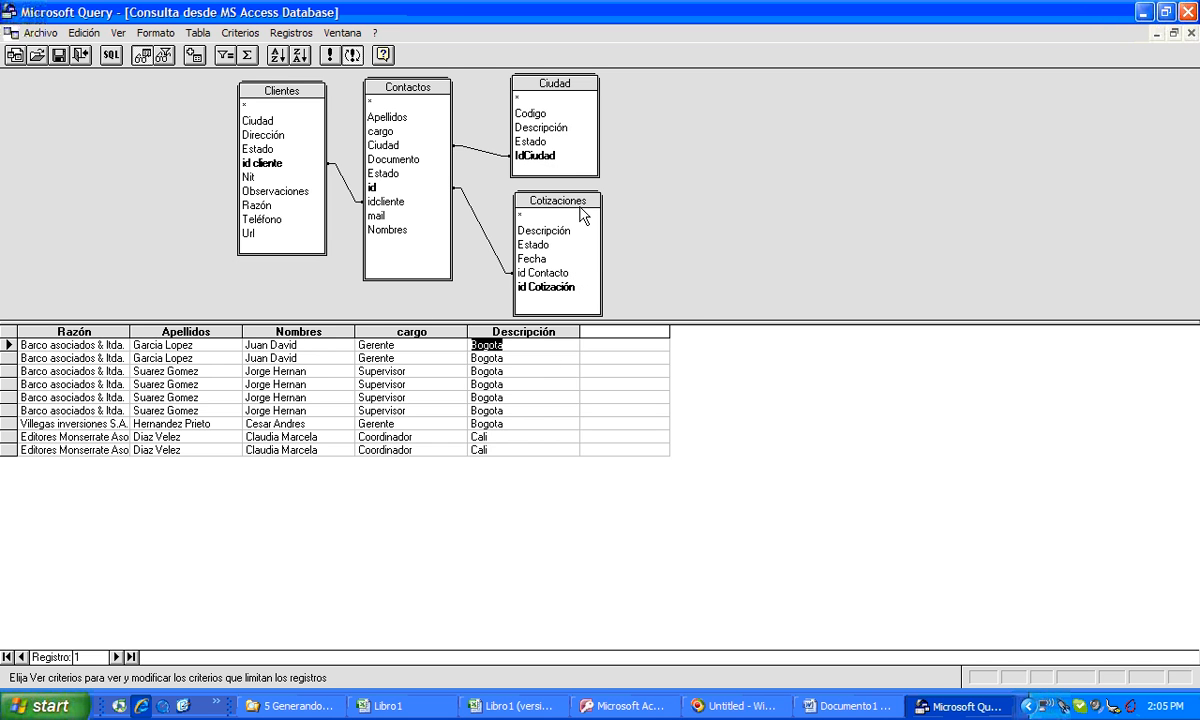
drag(525, 258, 588, 332)
drag(545, 289, 720, 330)
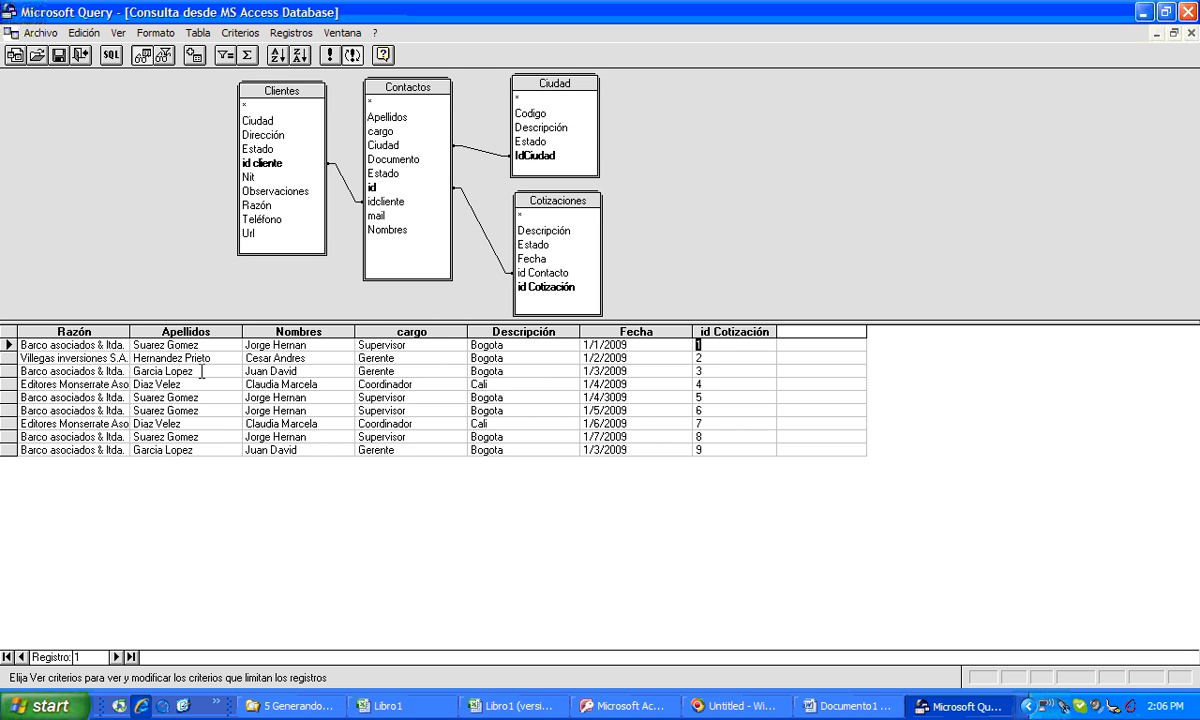
Return the query data to Excel as a table placed at cell A6 of the existing sheet Hoja2.
click(32, 33)
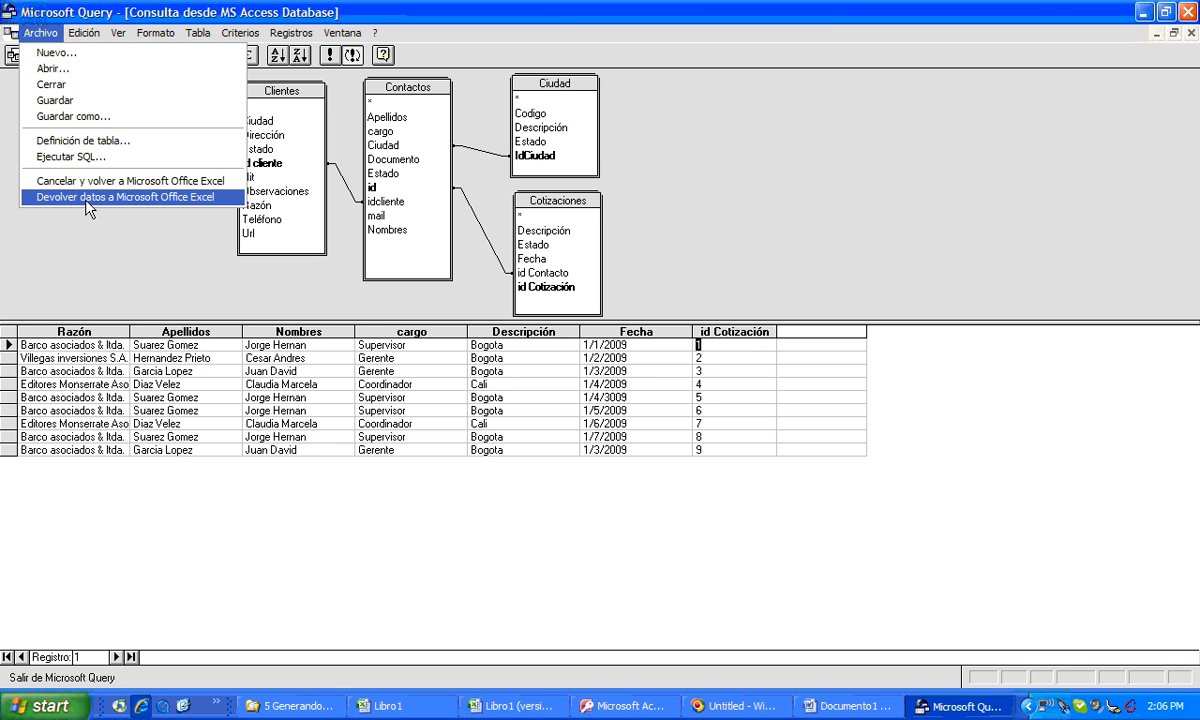
click(86, 200)
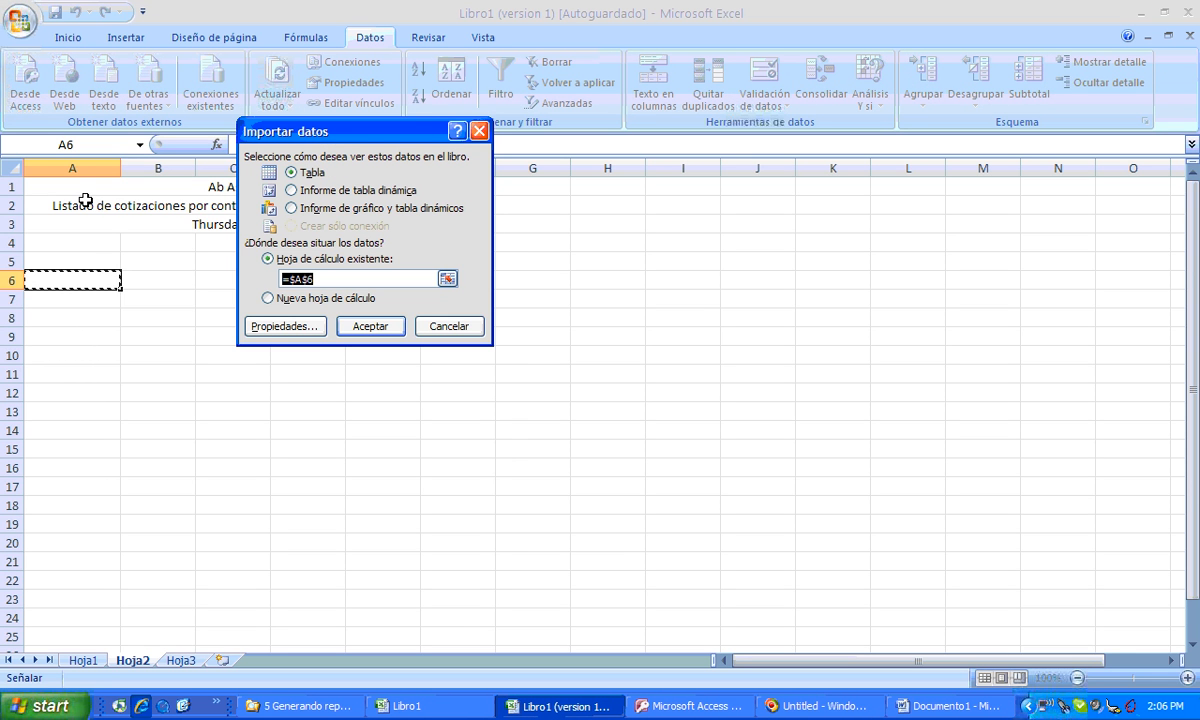
drag(352, 138, 497, 160)
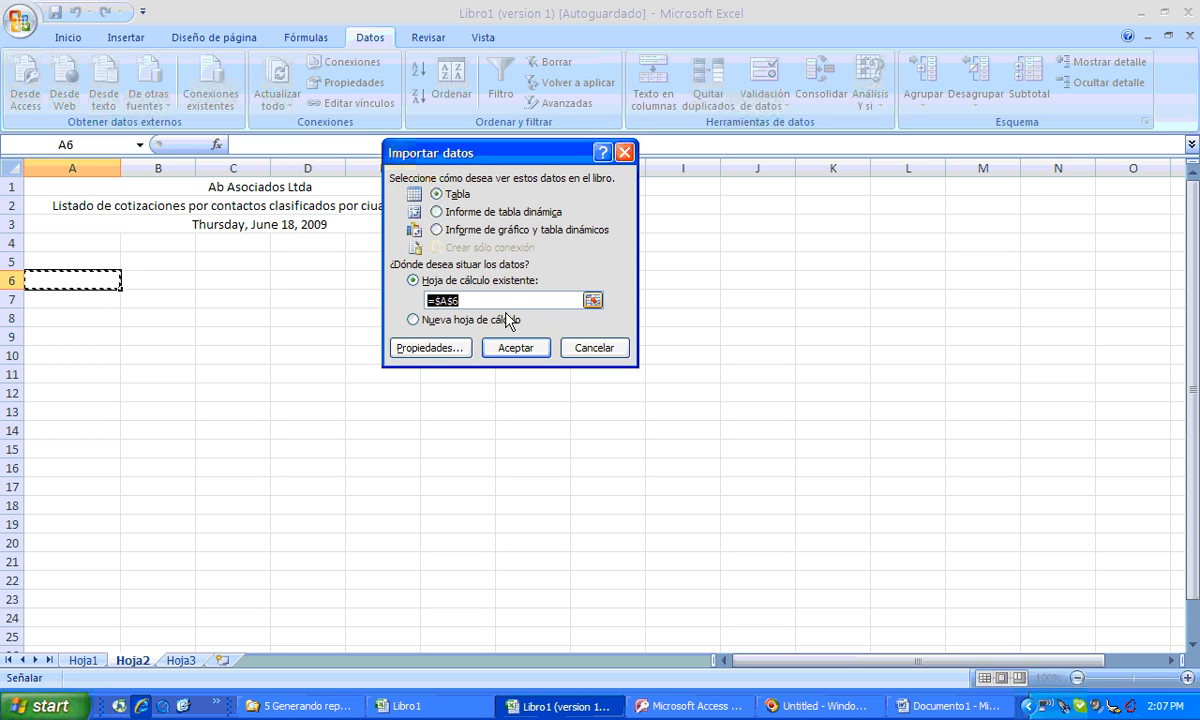
click(88, 286)
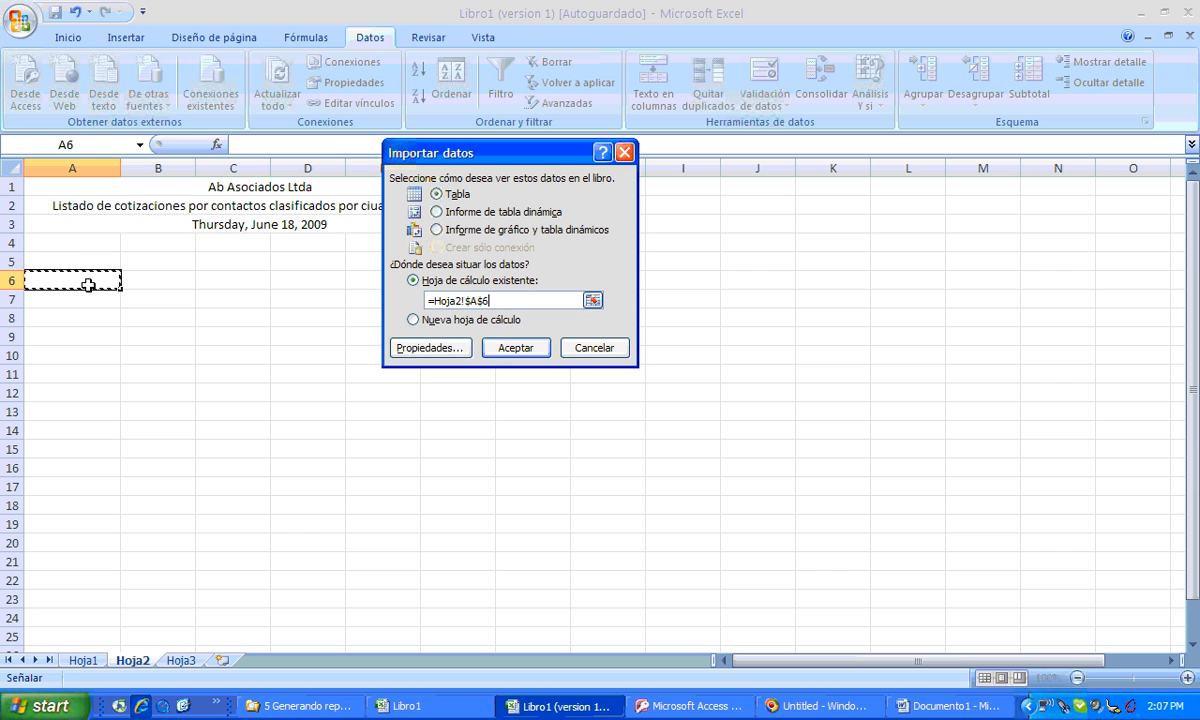
click(522, 350)
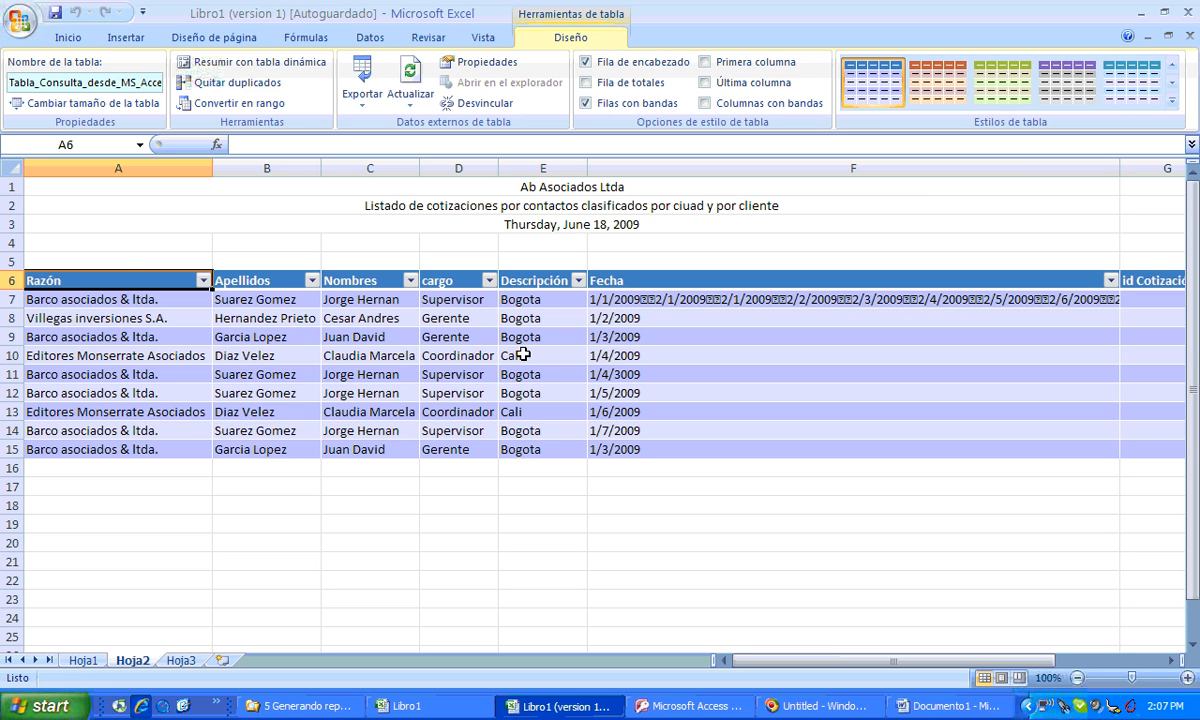
Delete rows 6 to 15 with the imported table and narrow column A.
drag(9, 287, 26, 457)
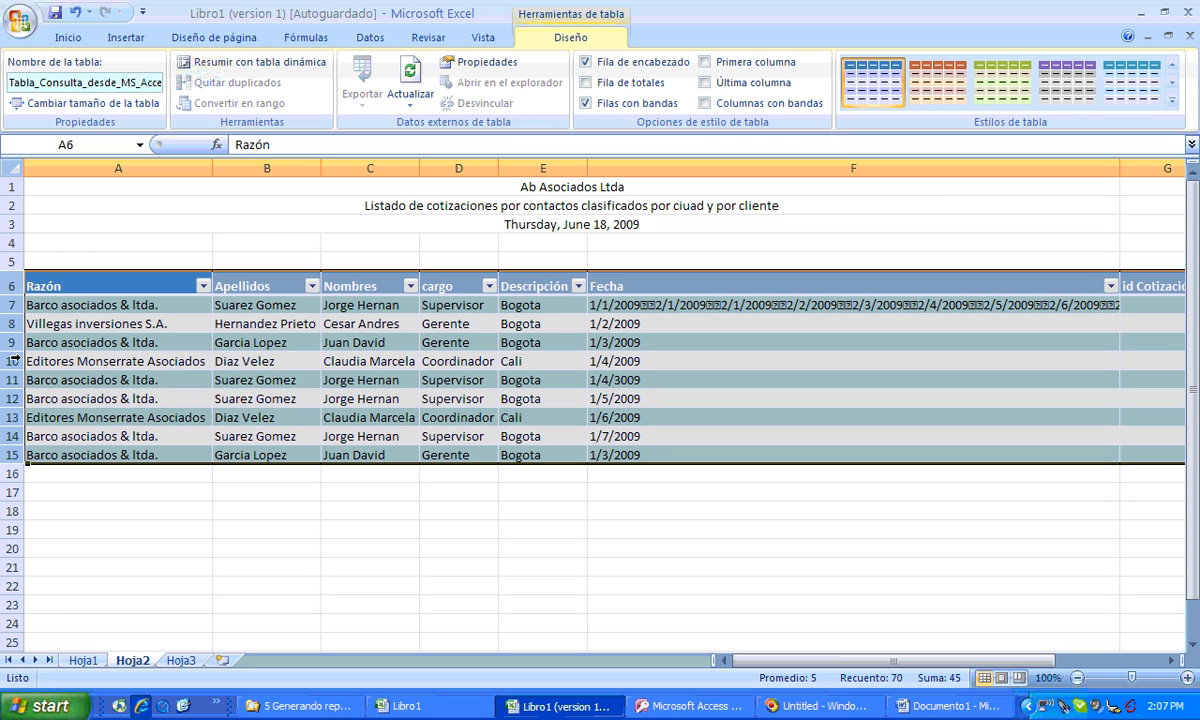
right_click(11, 285)
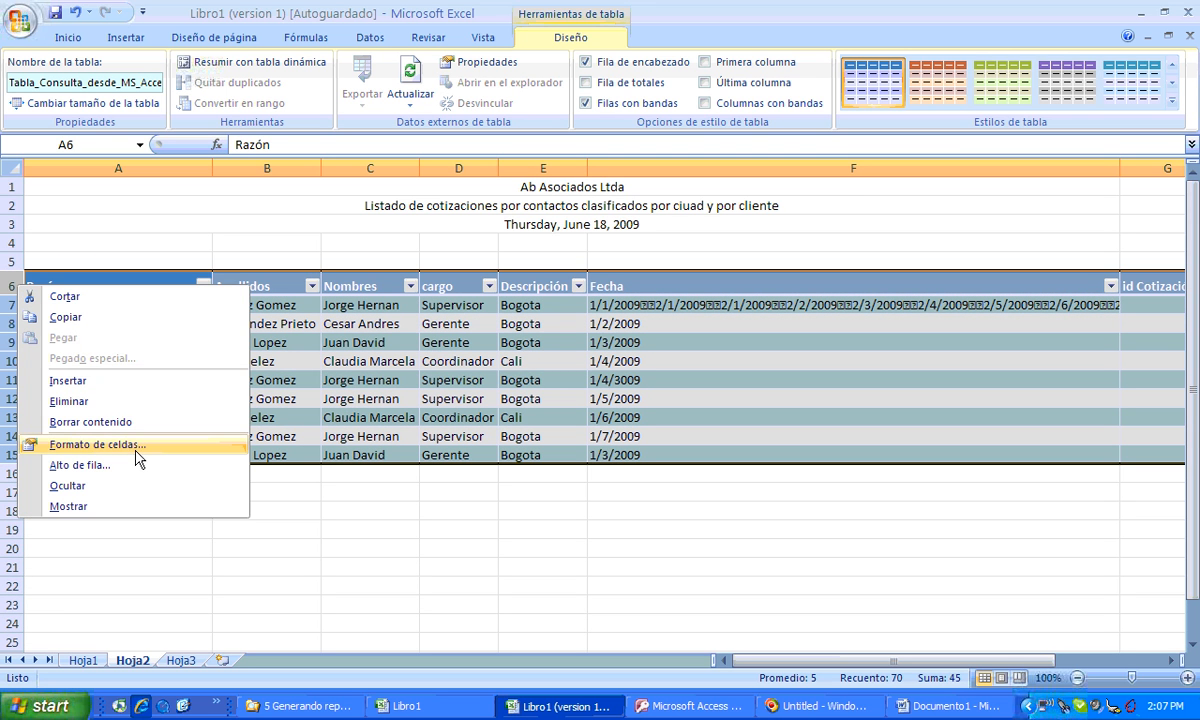
click(134, 403)
click(100, 298)
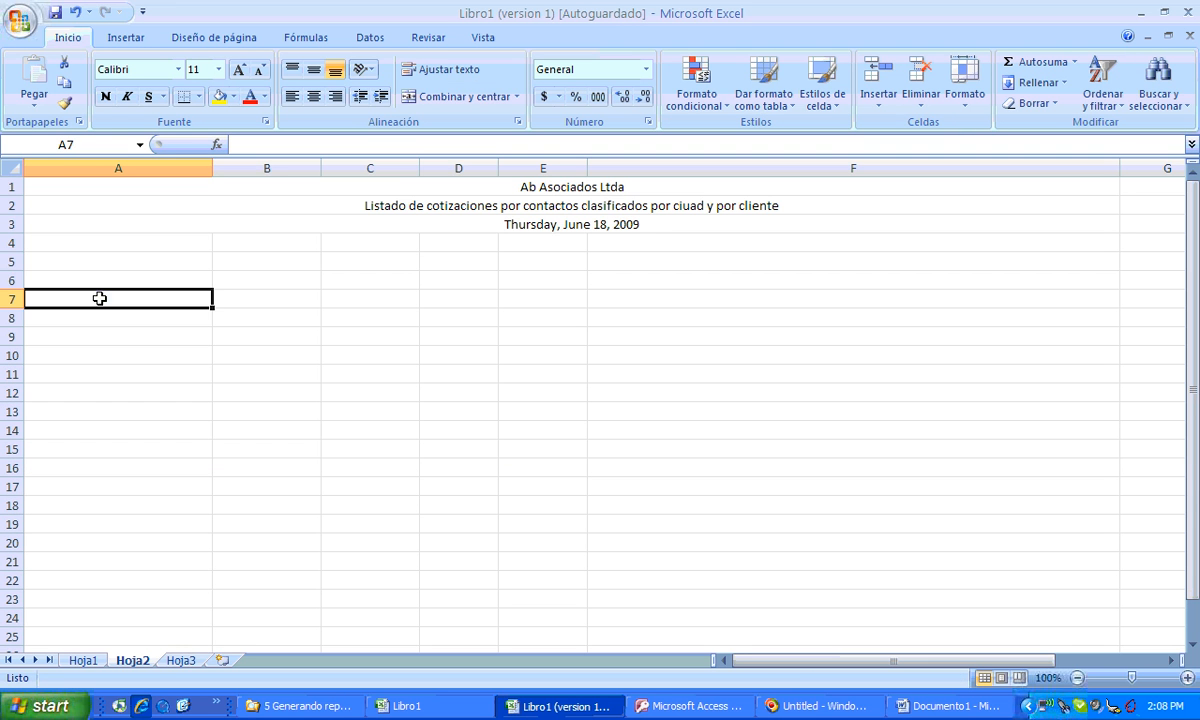
click(72, 278)
drag(210, 172, 104, 170)
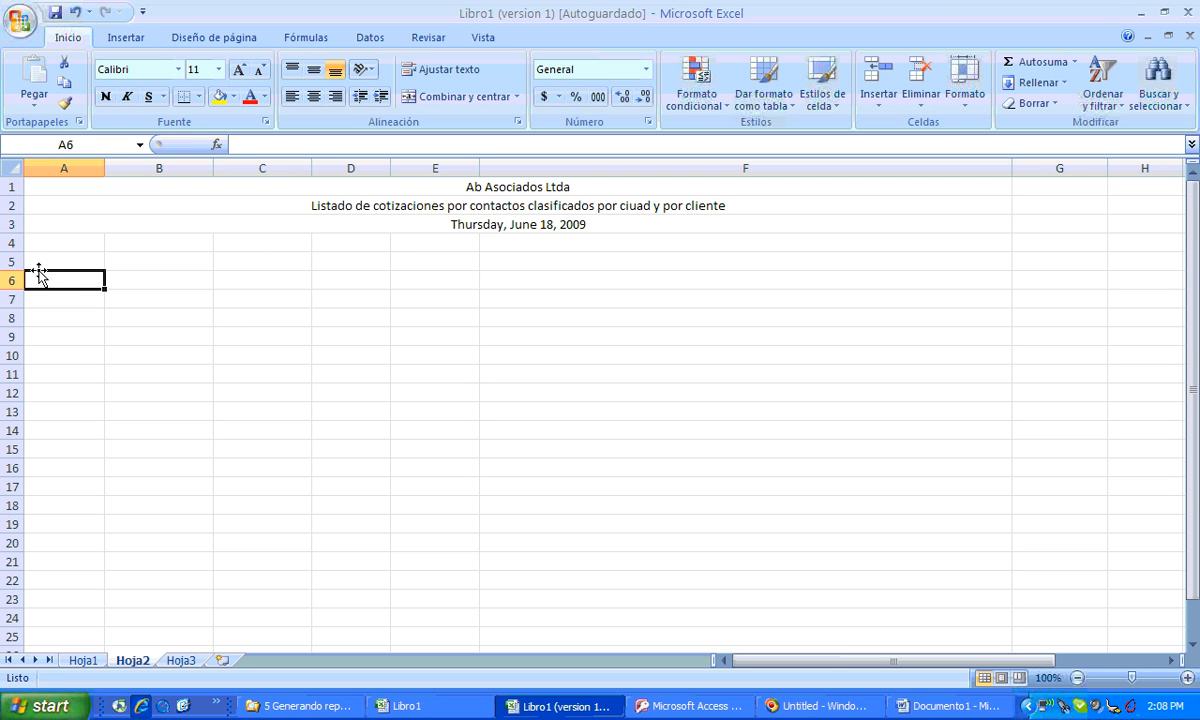
Start a new Microsoft Query import at cell A6 with MS Access Database as the data source.
click(385, 39)
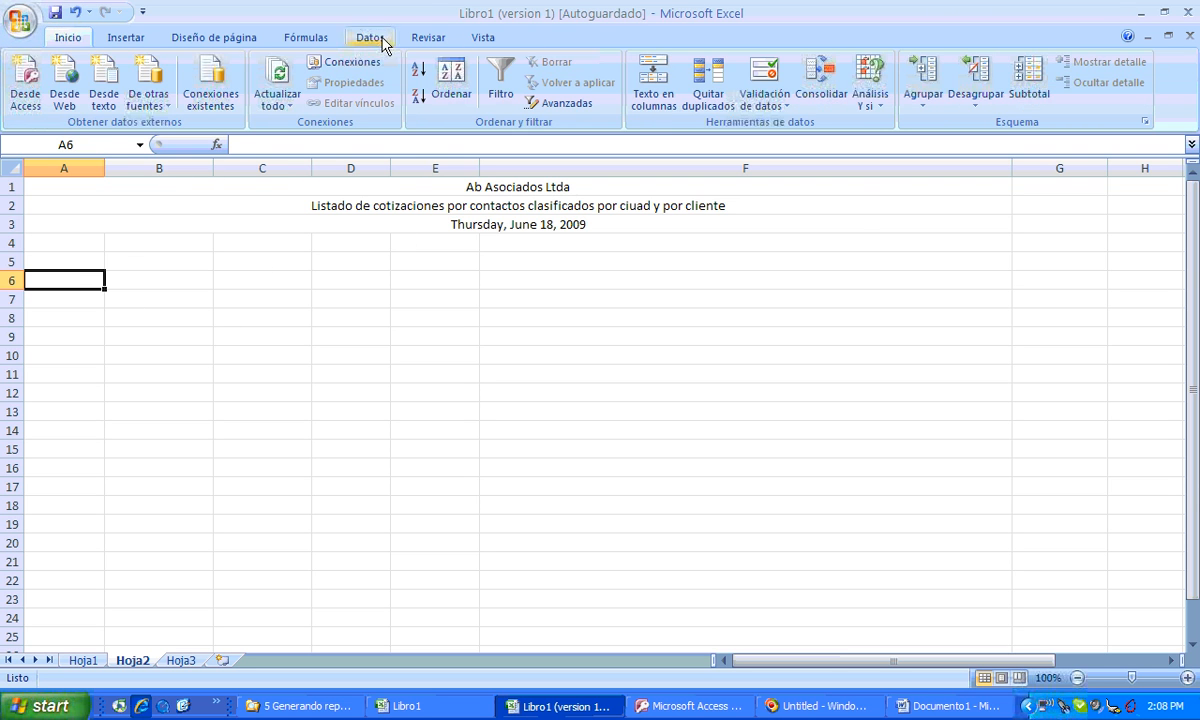
click(148, 106)
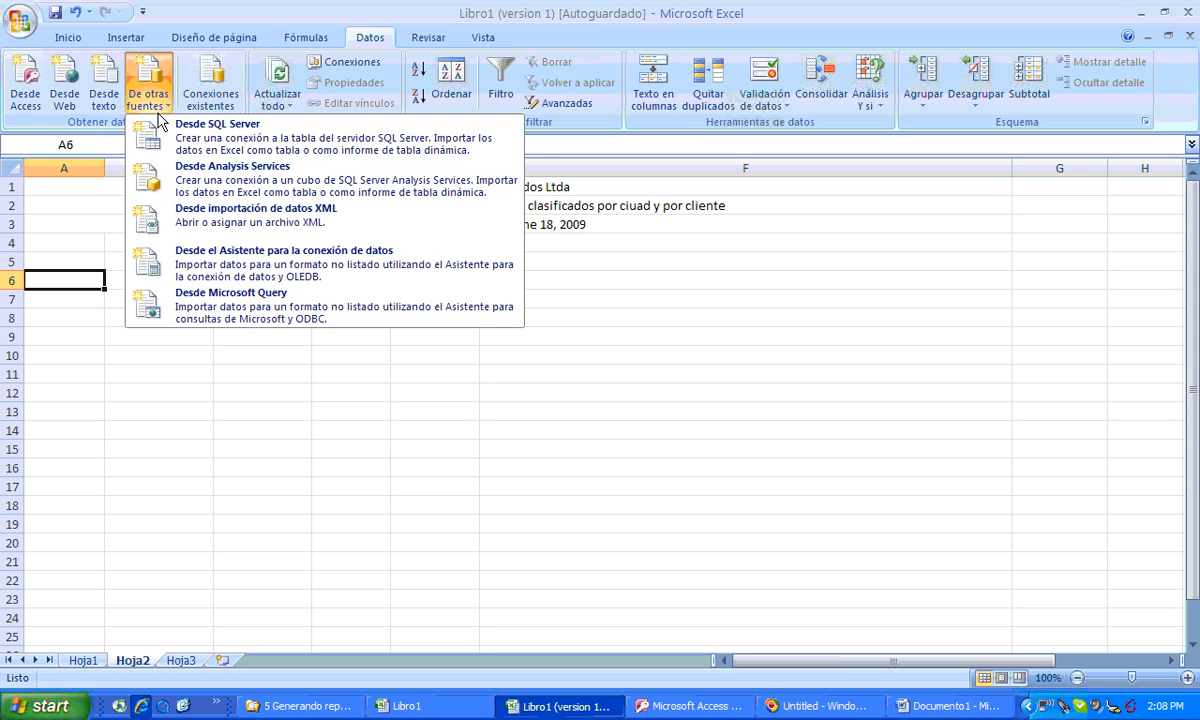
click(239, 308)
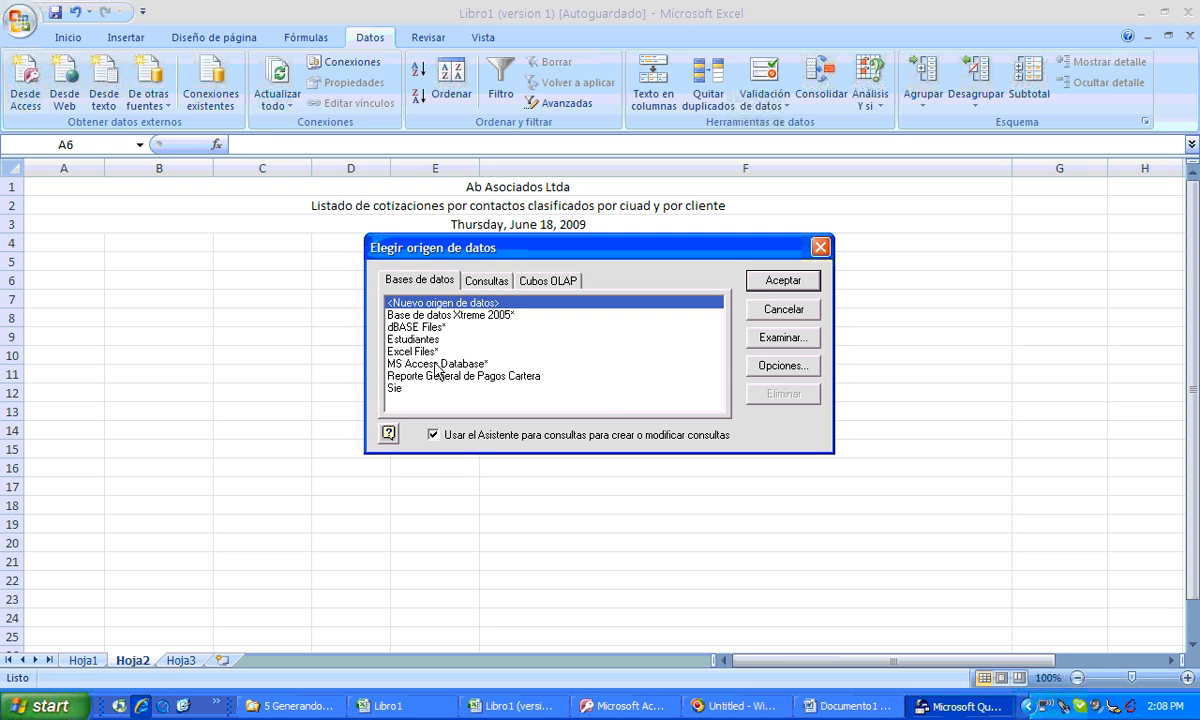
click(437, 364)
click(779, 279)
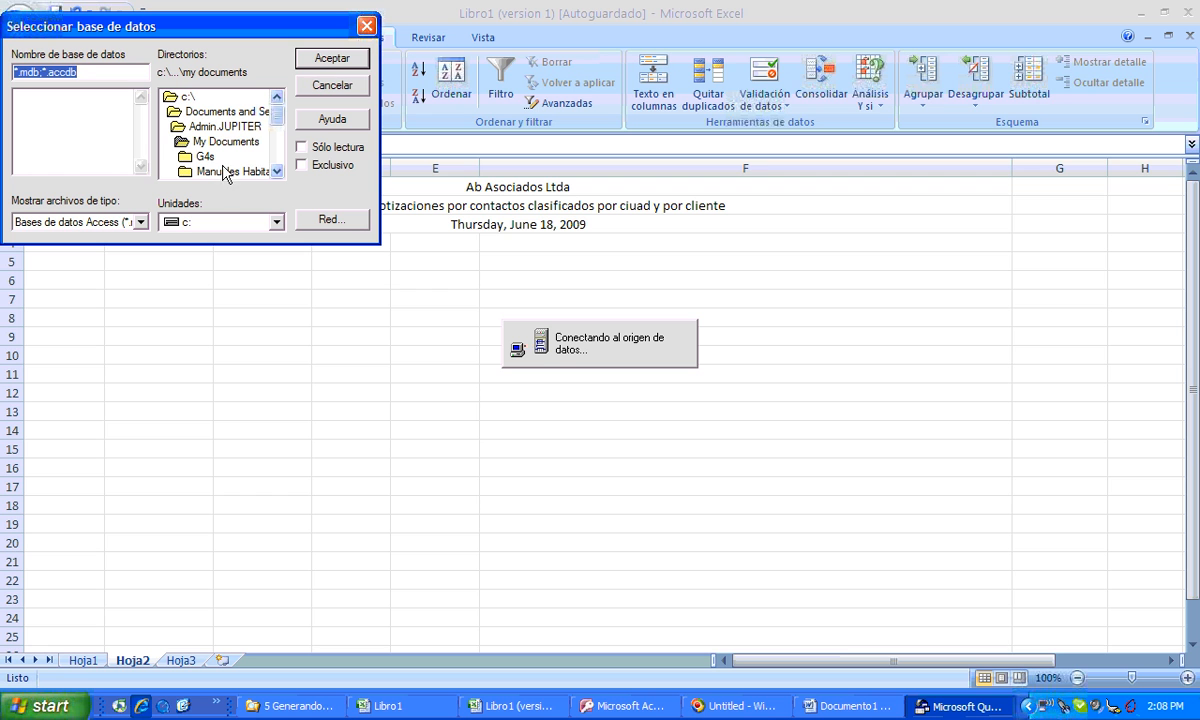
Browse from My Documents through the Politecnico Gran and Curso de Gestio folders to the Material Academico folder.
click(267, 170)
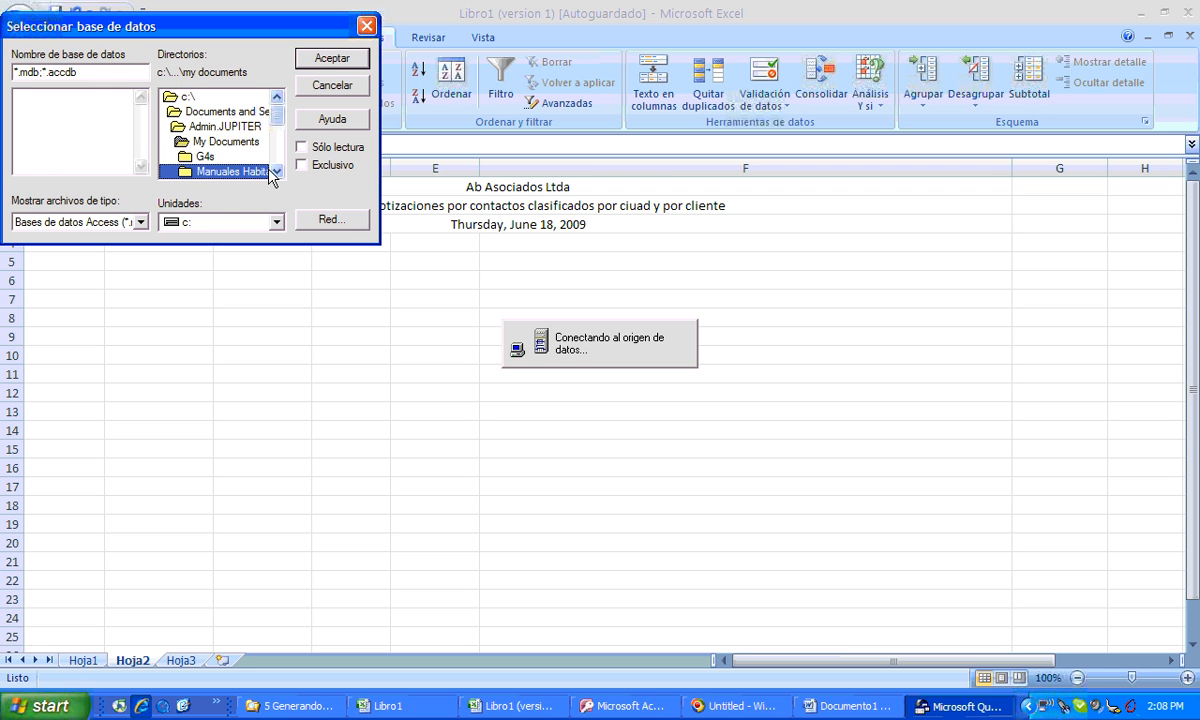
click(273, 171)
click(273, 171)
click(273, 171)
click(273, 171)
click(273, 171)
click(273, 171)
click(273, 171)
click(273, 171)
click(273, 171)
click(273, 171)
click(250, 143)
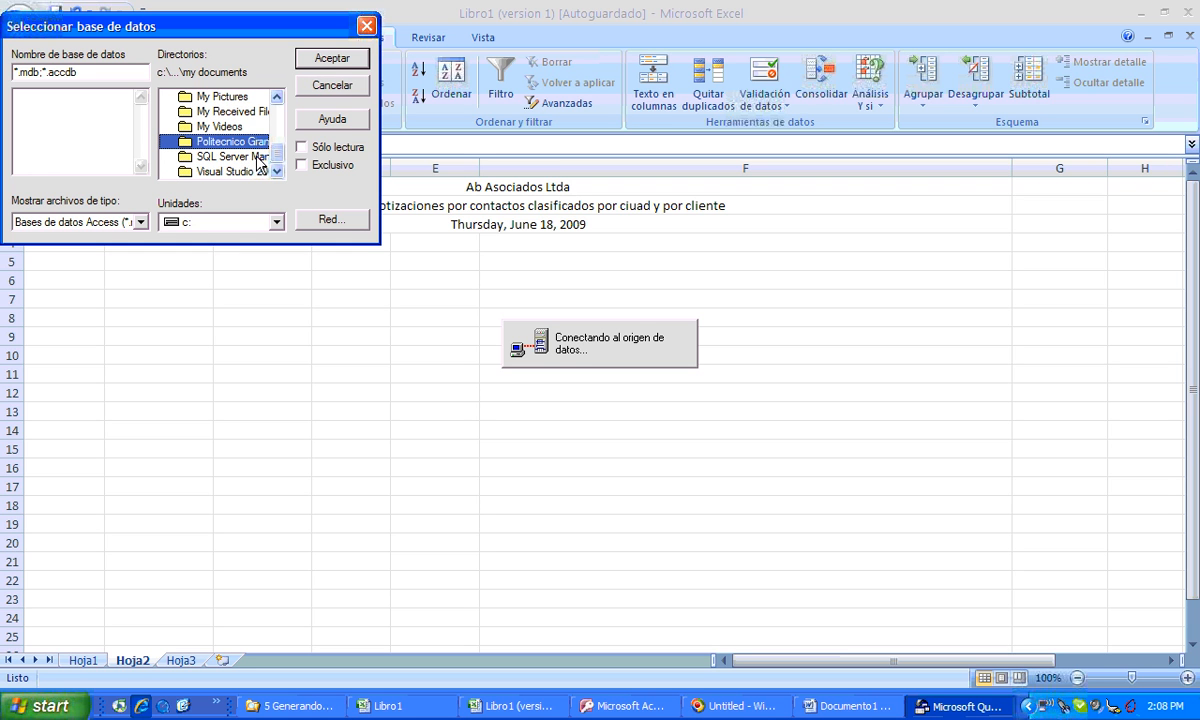
click(321, 56)
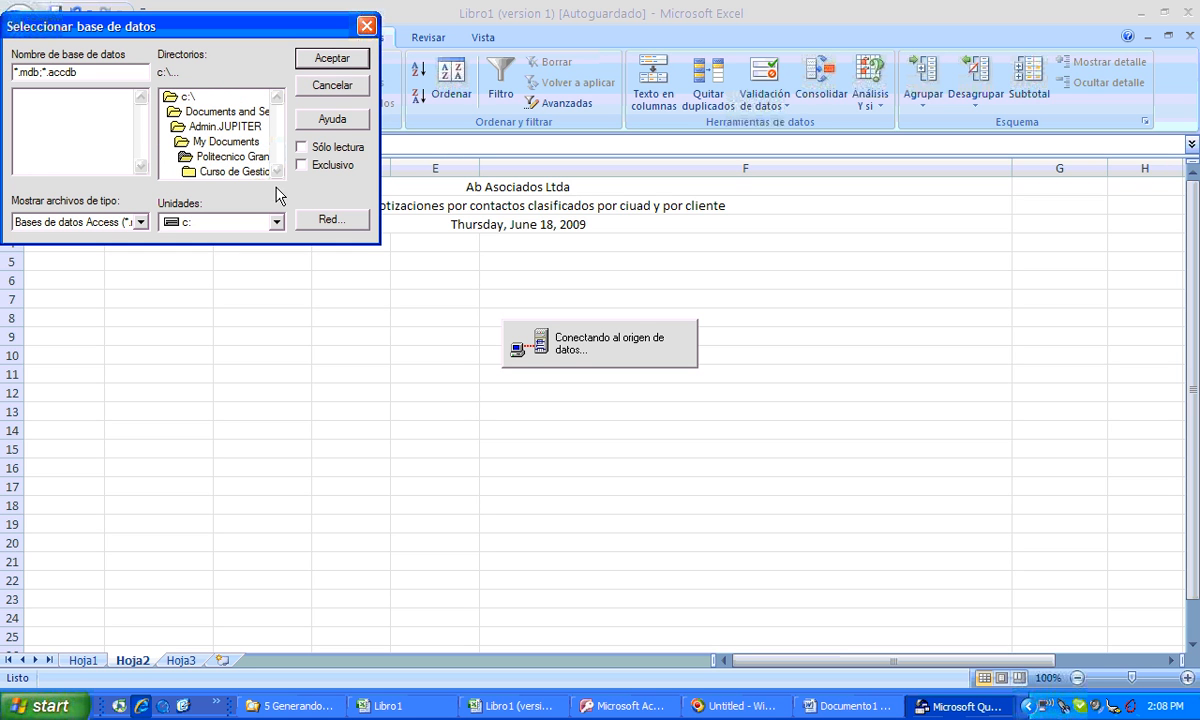
click(236, 171)
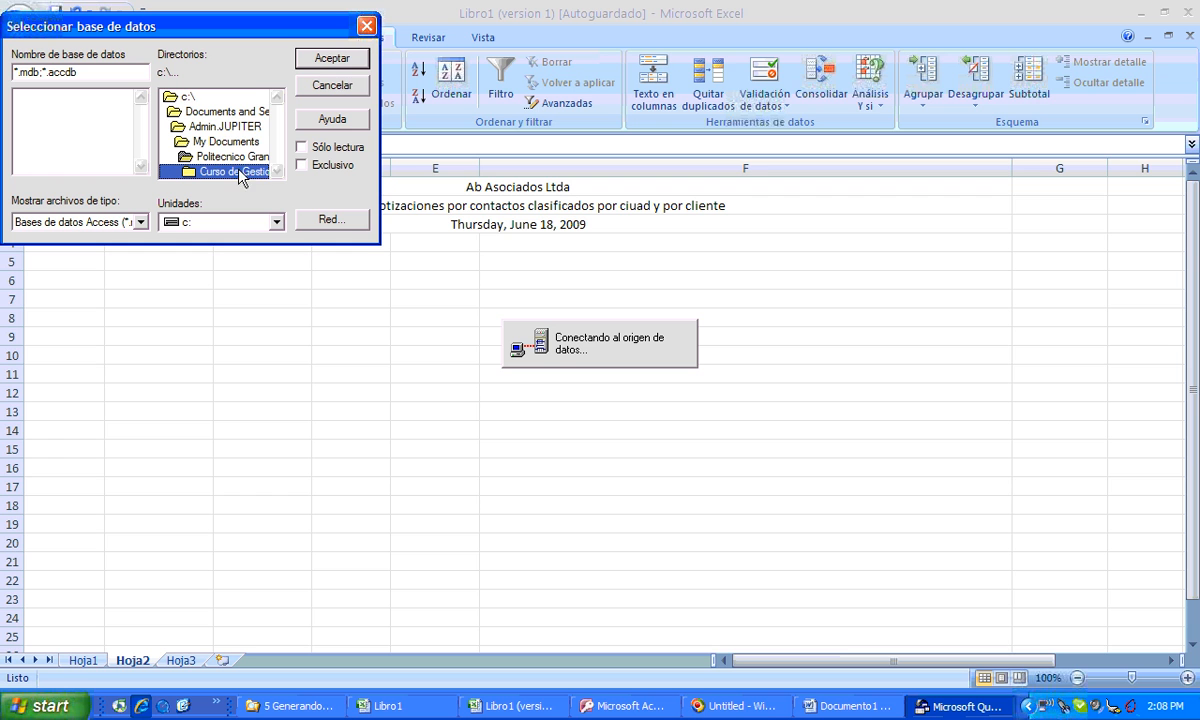
click(333, 59)
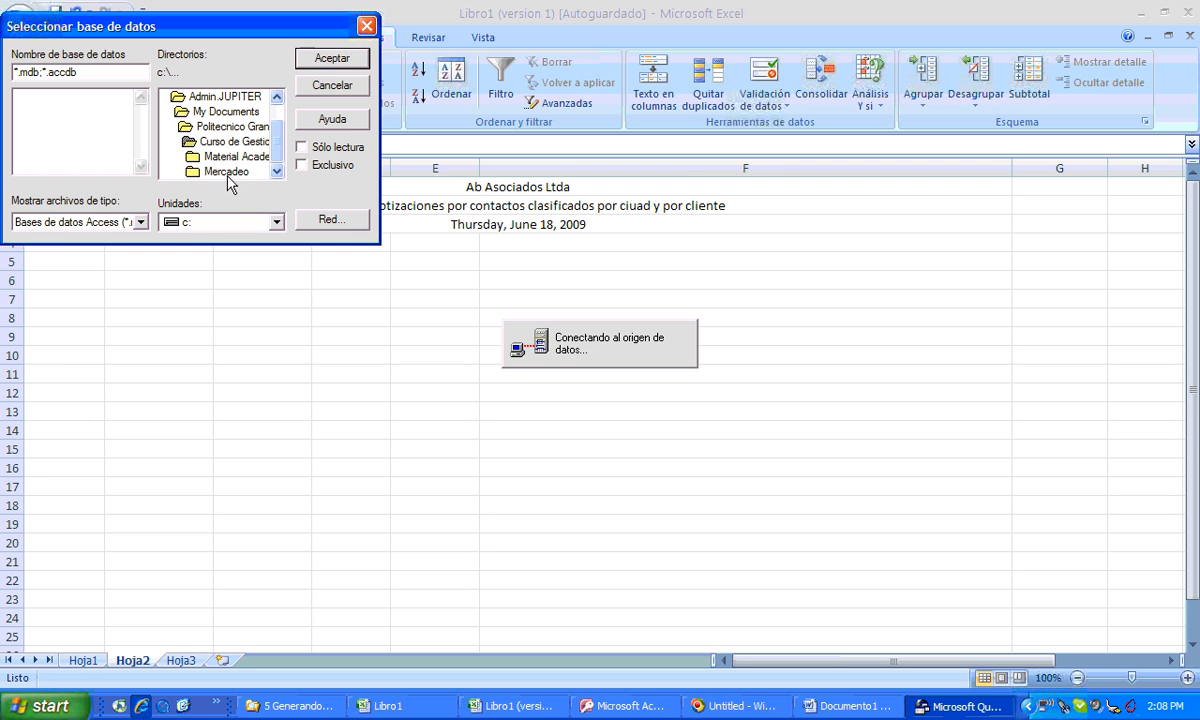
click(222, 157)
click(329, 60)
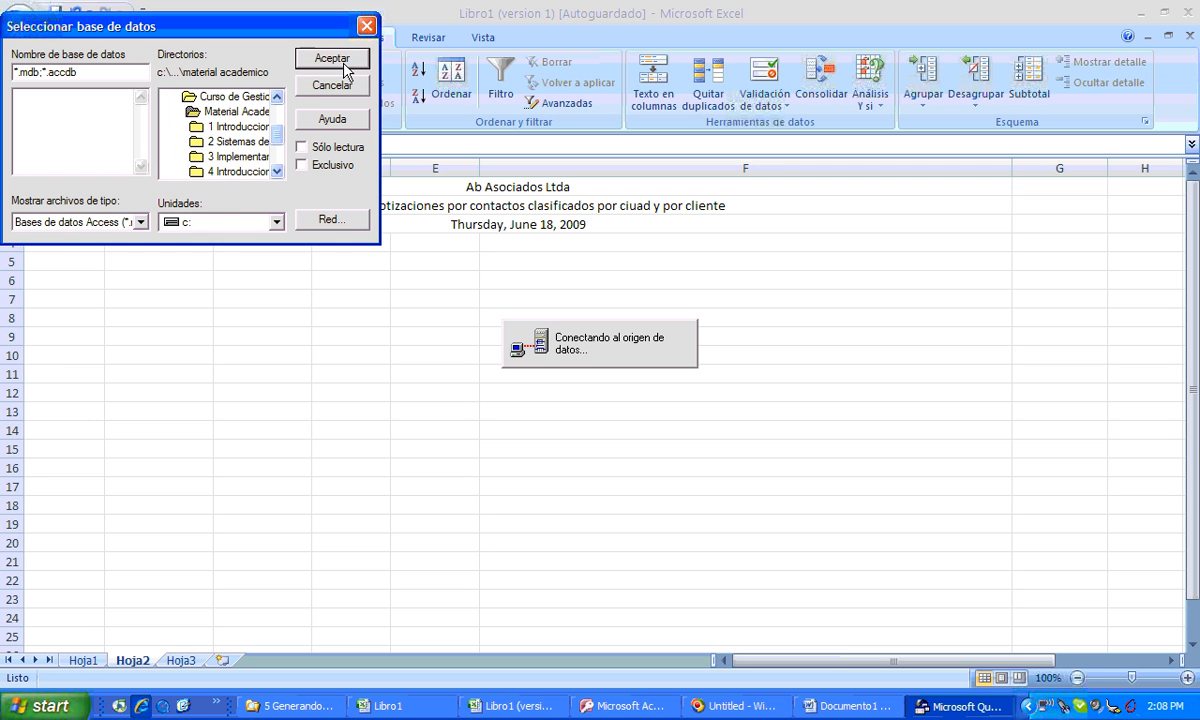
Open the 5 Generando reportes folder and connect to its Sistema de Informacion database.
scroll(260, 163, down, 2)
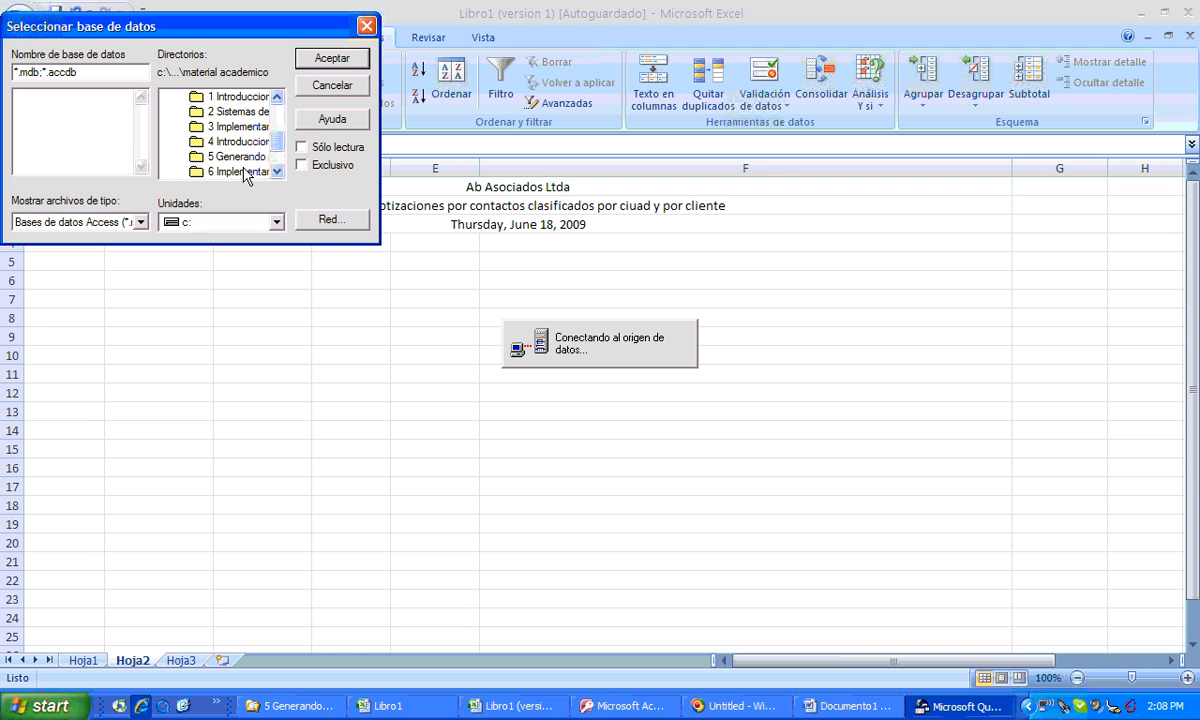
click(243, 172)
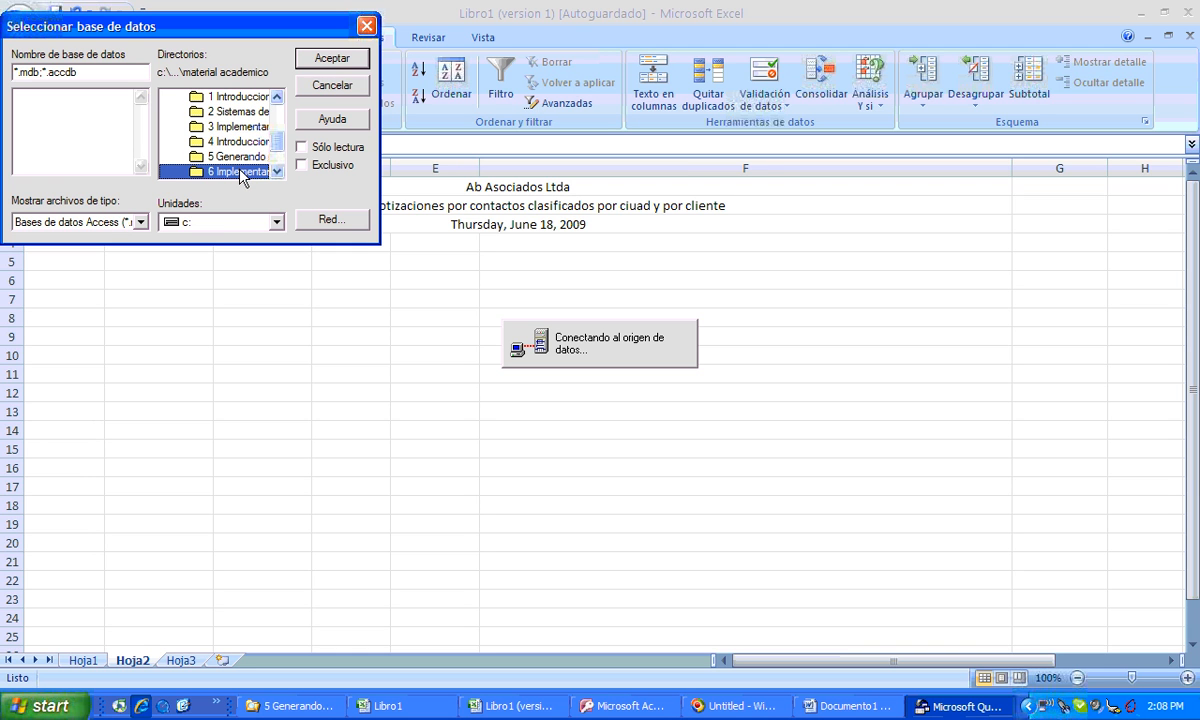
click(243, 158)
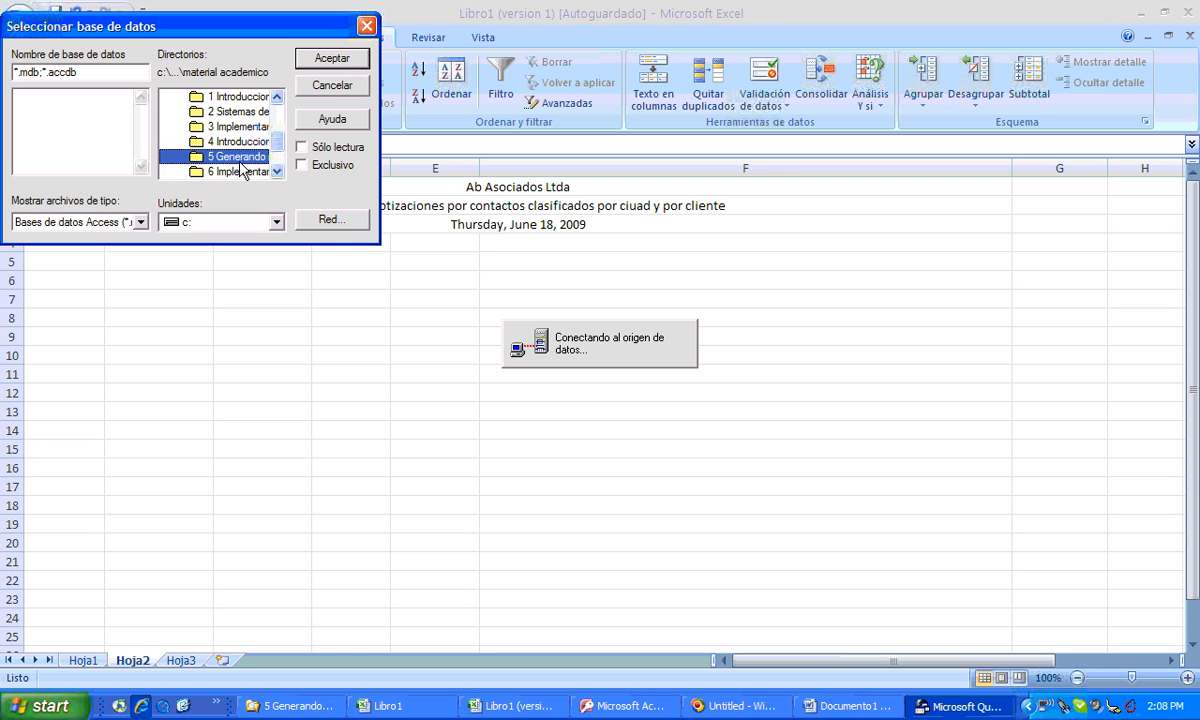
click(316, 60)
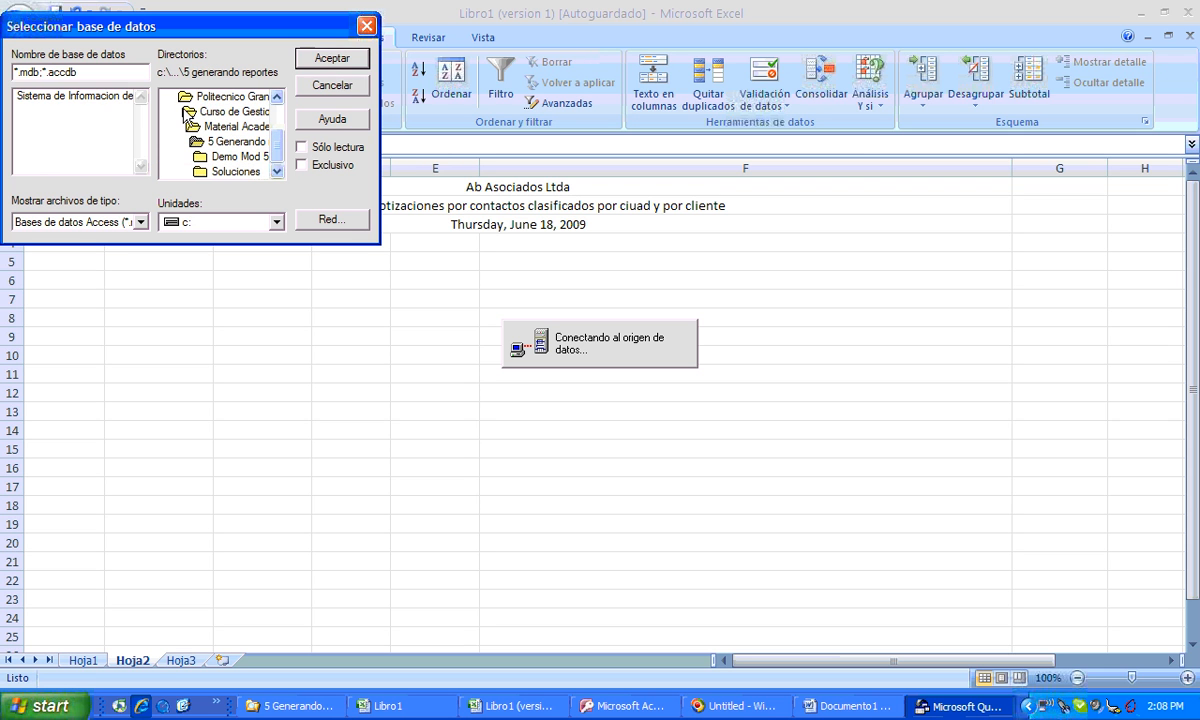
click(103, 103)
click(330, 58)
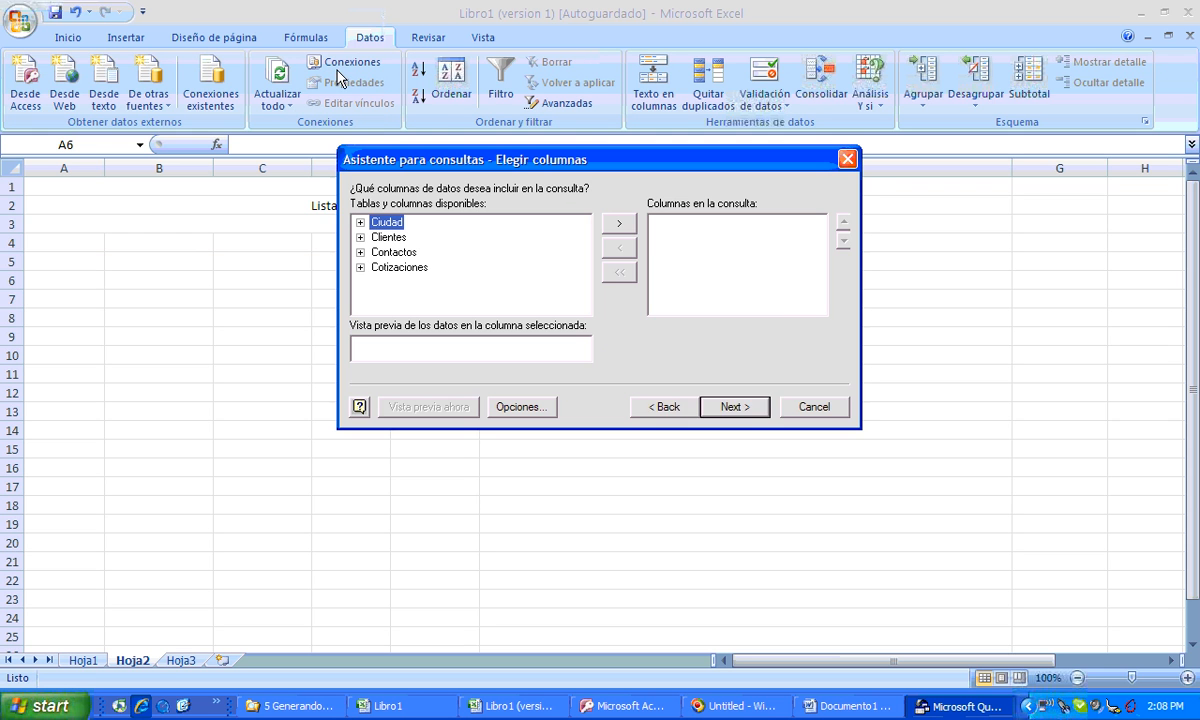
Add all columns of Ciudad, Clientes, Contactos and Cotizaciones to the query and continue to manual joining in a maximized query window.
click(619, 222)
click(388, 237)
click(614, 224)
click(393, 252)
click(617, 224)
click(398, 267)
click(617, 224)
click(734, 408)
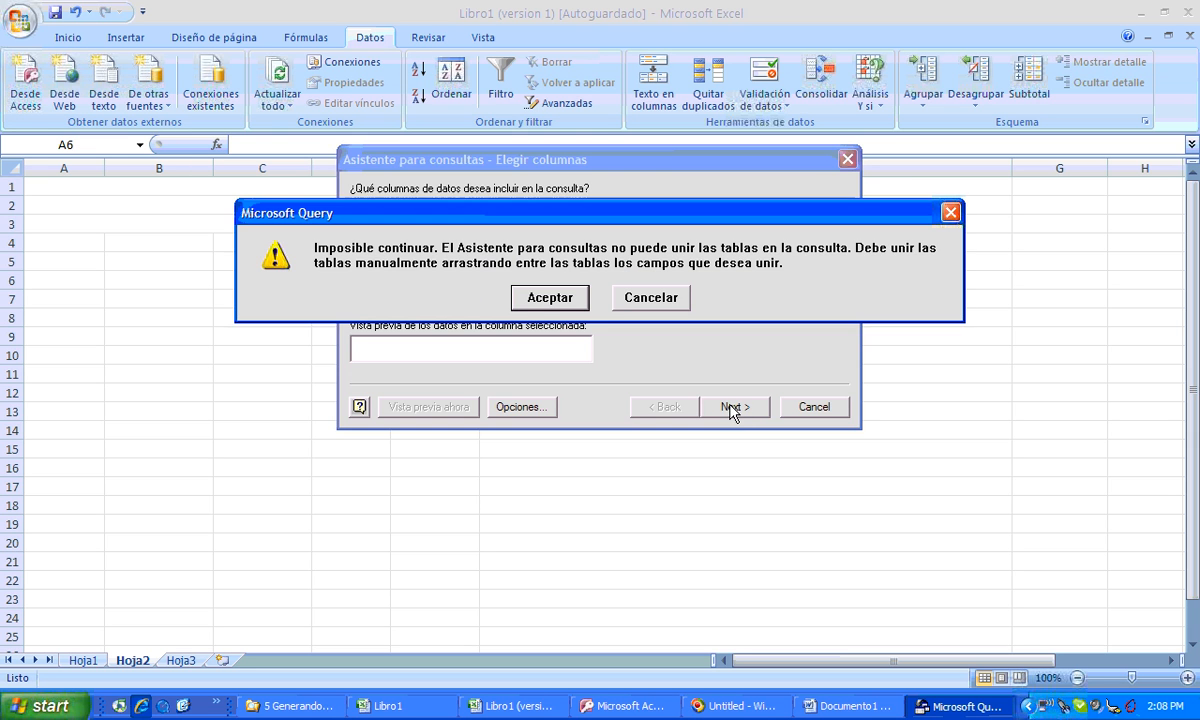
click(546, 298)
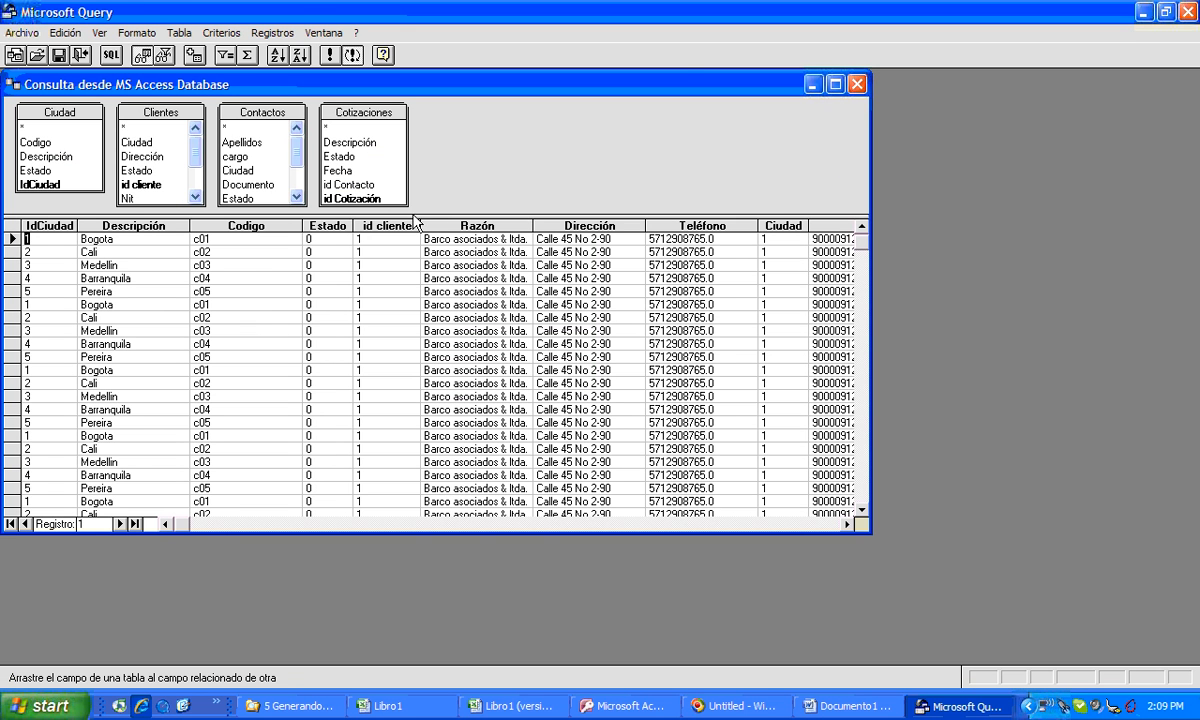
click(835, 85)
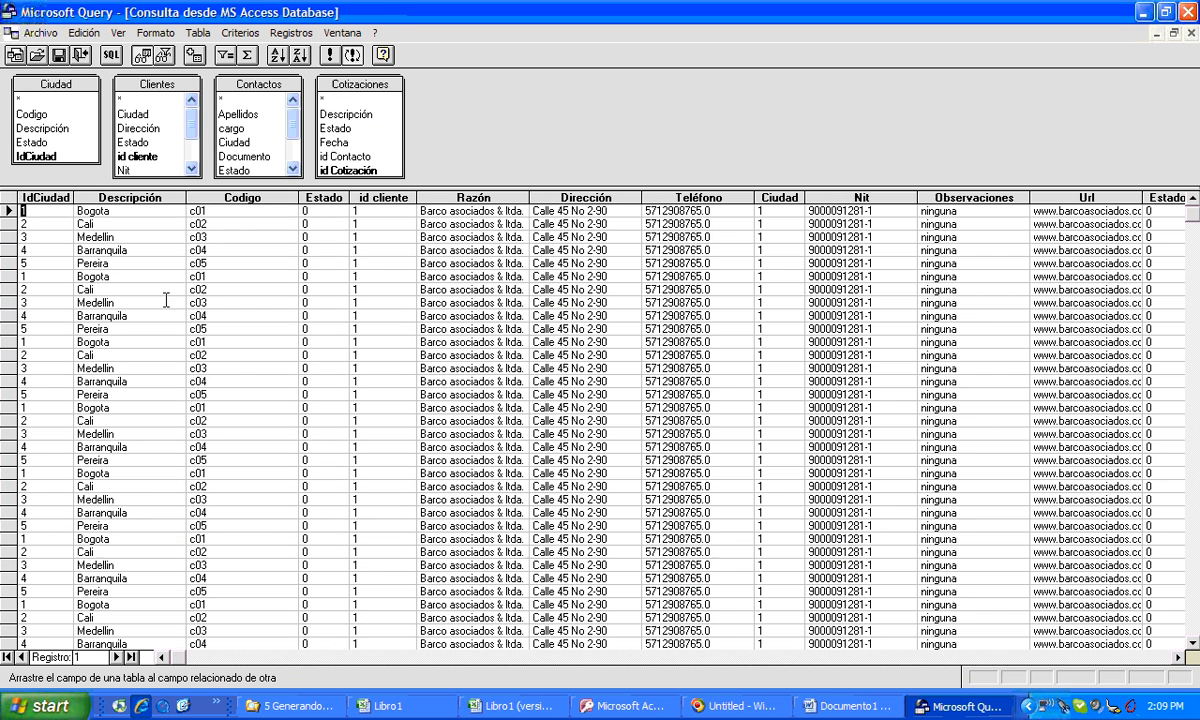
Remove all columns from the query results and enlarge the table area above the results.
drag(60, 193, 1185, 192)
key(Delete)
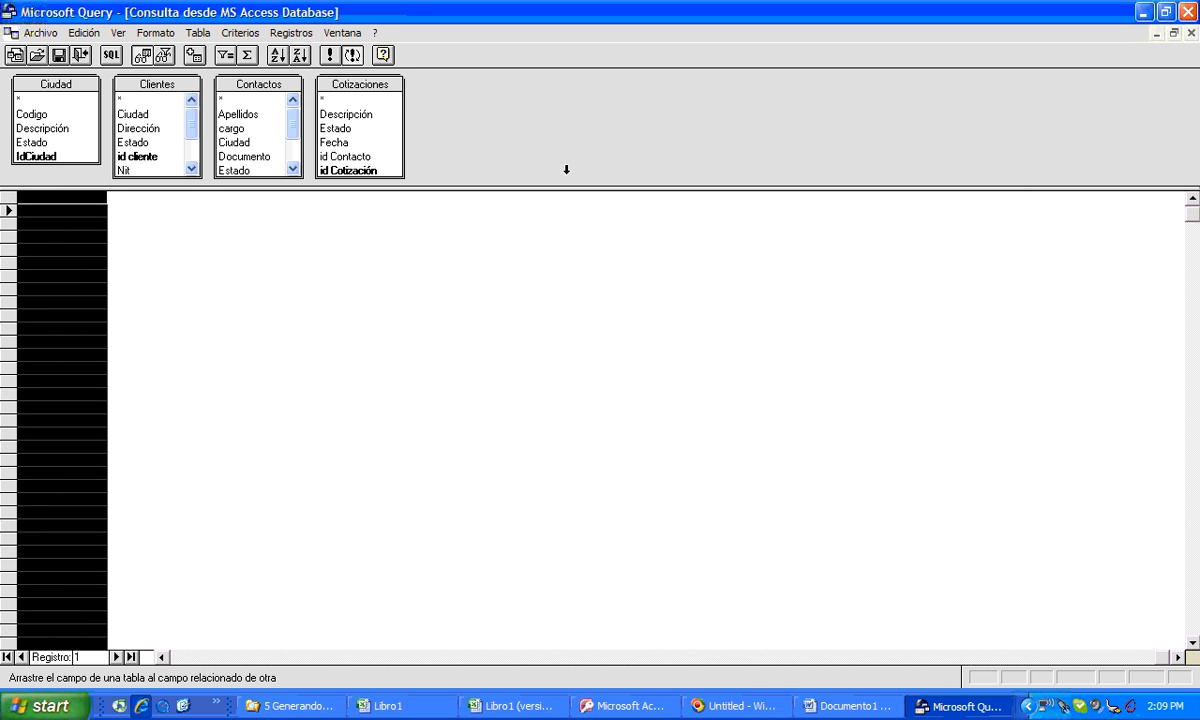
click(291, 33)
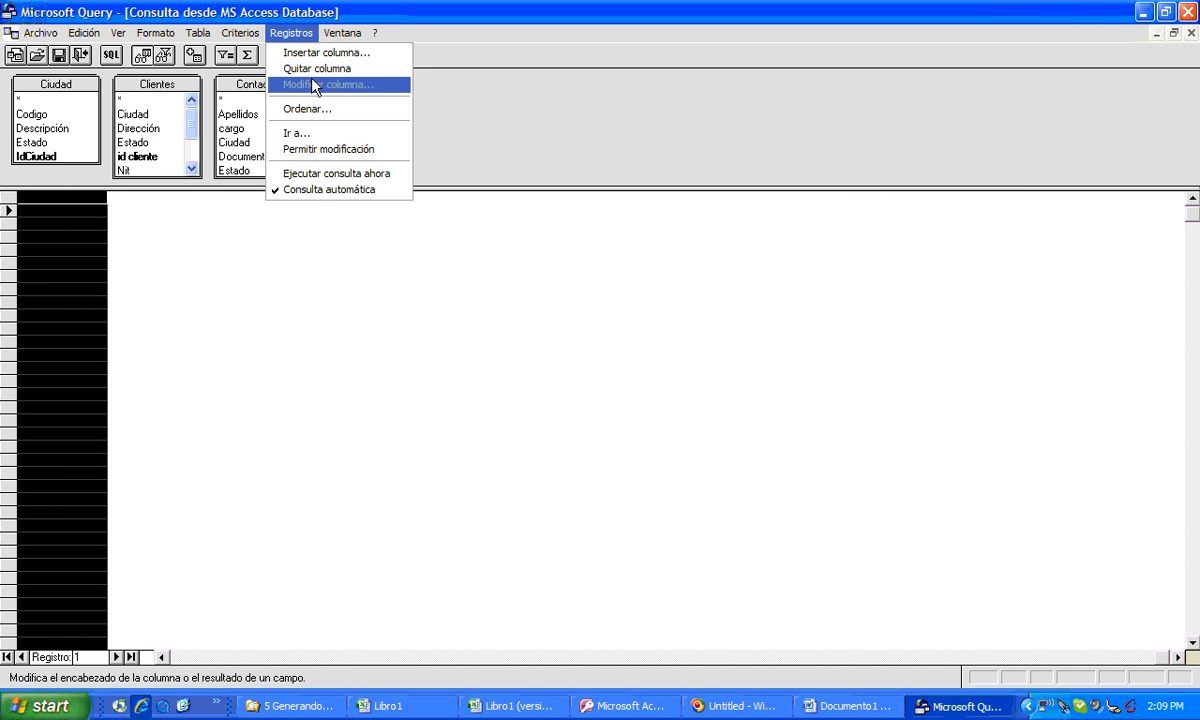
click(316, 70)
drag(491, 187, 530, 500)
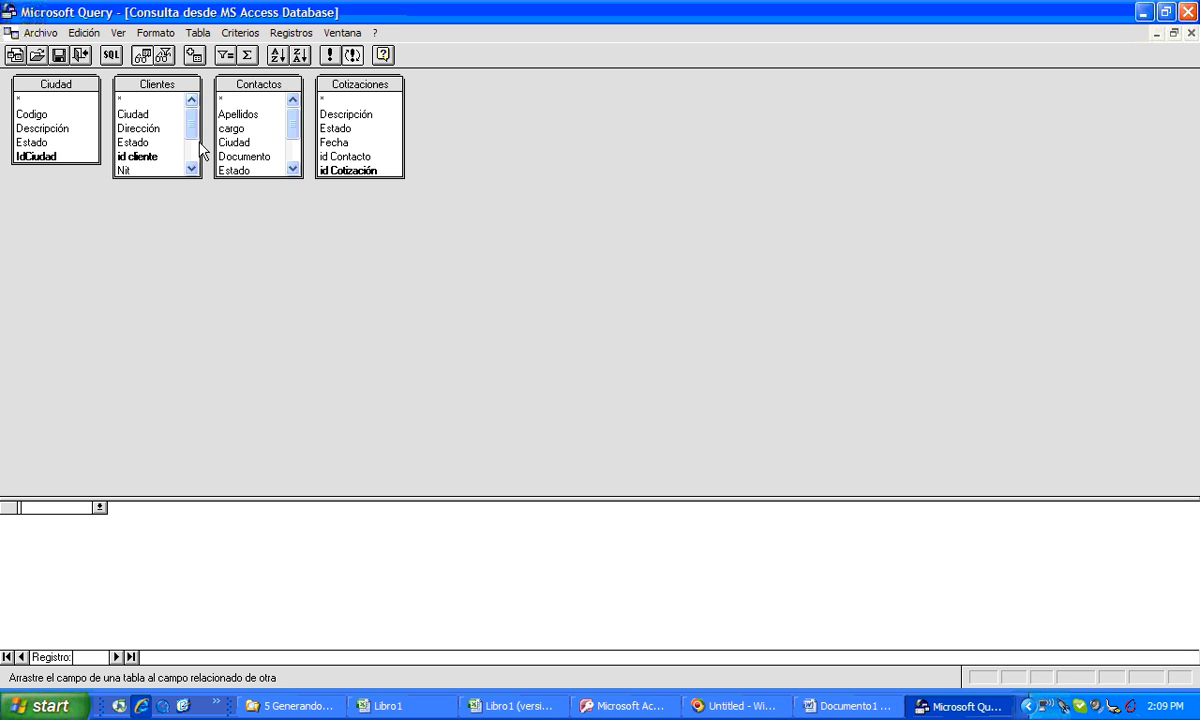
Move the Ciudad table below Cotizaciones and shift Clientes to the left of Contactos.
drag(150, 79, 157, 205)
click(229, 86)
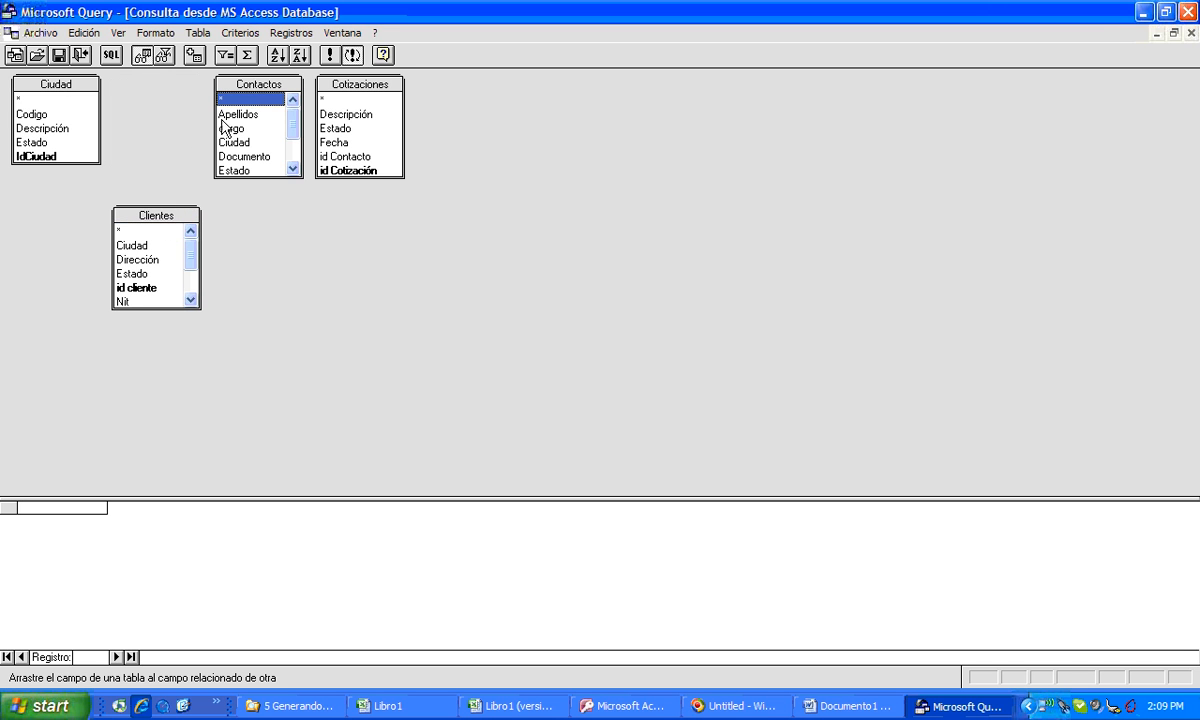
drag(43, 76, 390, 240)
drag(61, 145, 409, 233)
drag(178, 215, 105, 104)
Lengthen Contactos beside Clientes and join id cliente of Clientes to idcliente in Contactos.
drag(251, 177, 251, 250)
mouse_move(228, 205)
mouse_down()
mouse_move(82, 183)
mouse_move(135, 168)
mouse_move(215, 178)
mouse_move(226, 198)
mouse_up()
drag(228, 86, 173, 120)
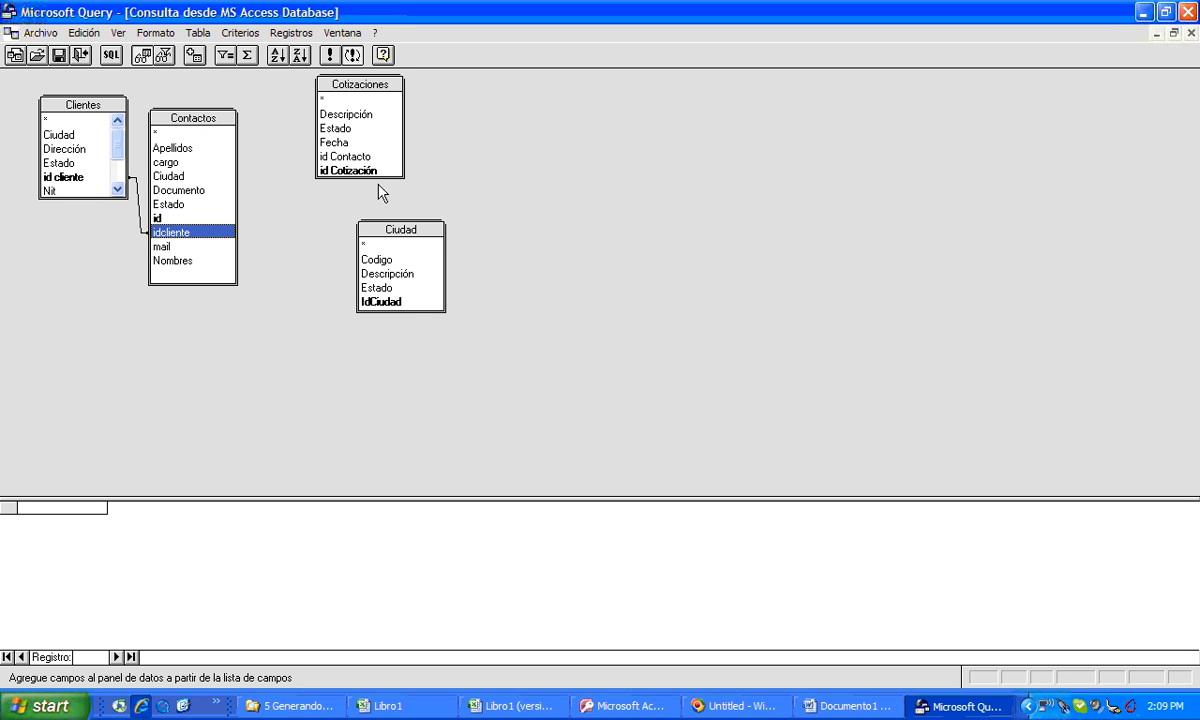
Move the Ciudad table closer to Contactos and join the Ciudad field of Contactos to IdCiudad.
click(394, 234)
drag(393, 231, 340, 240)
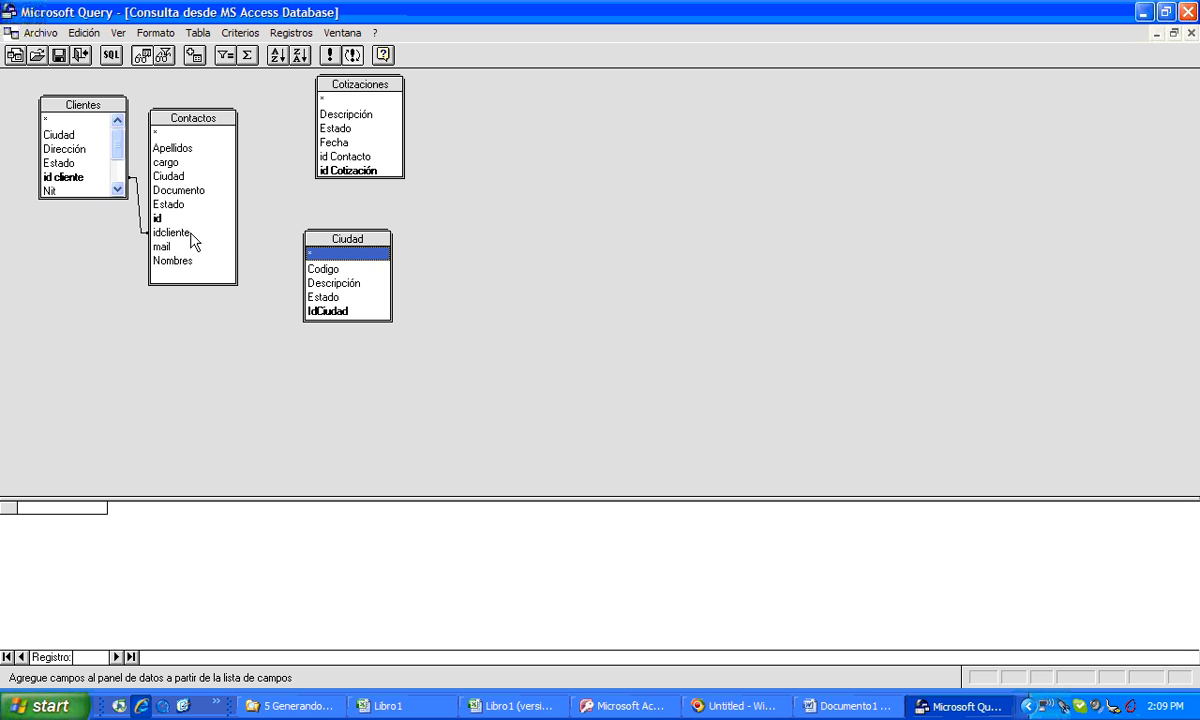
drag(184, 178, 339, 314)
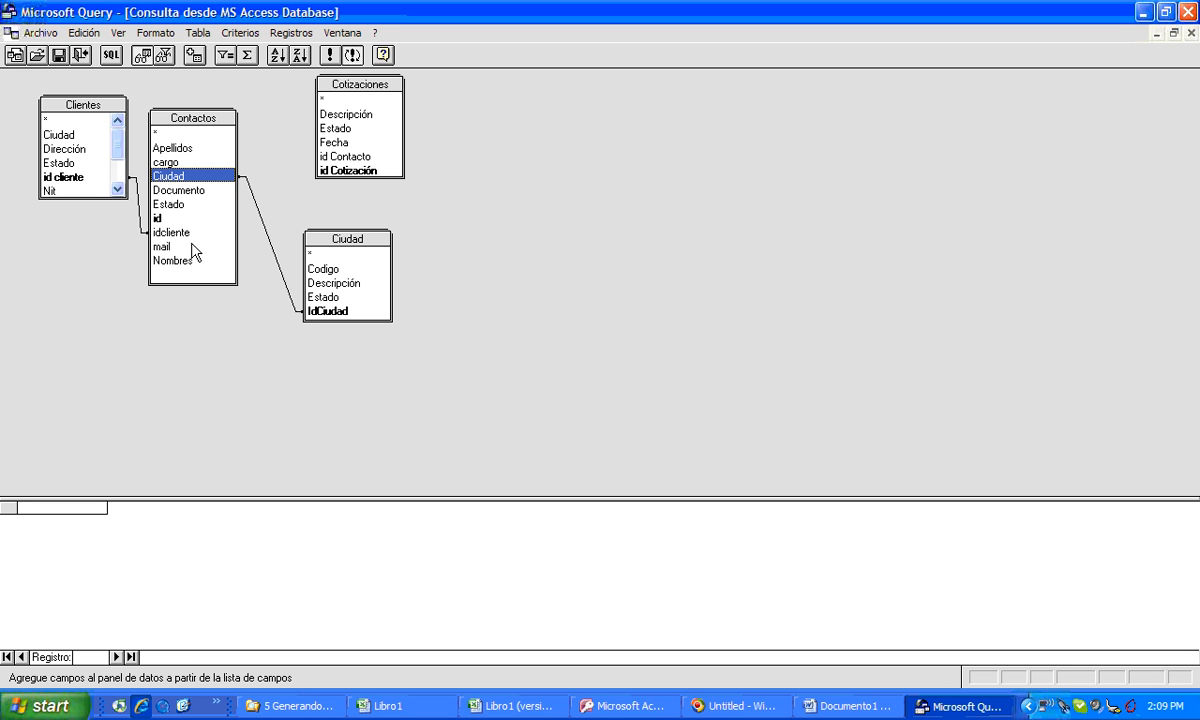
Join id of Contactos to id Contacto in Cotizaciones and move Cotizaciones to the lower part of the table area.
click(168, 218)
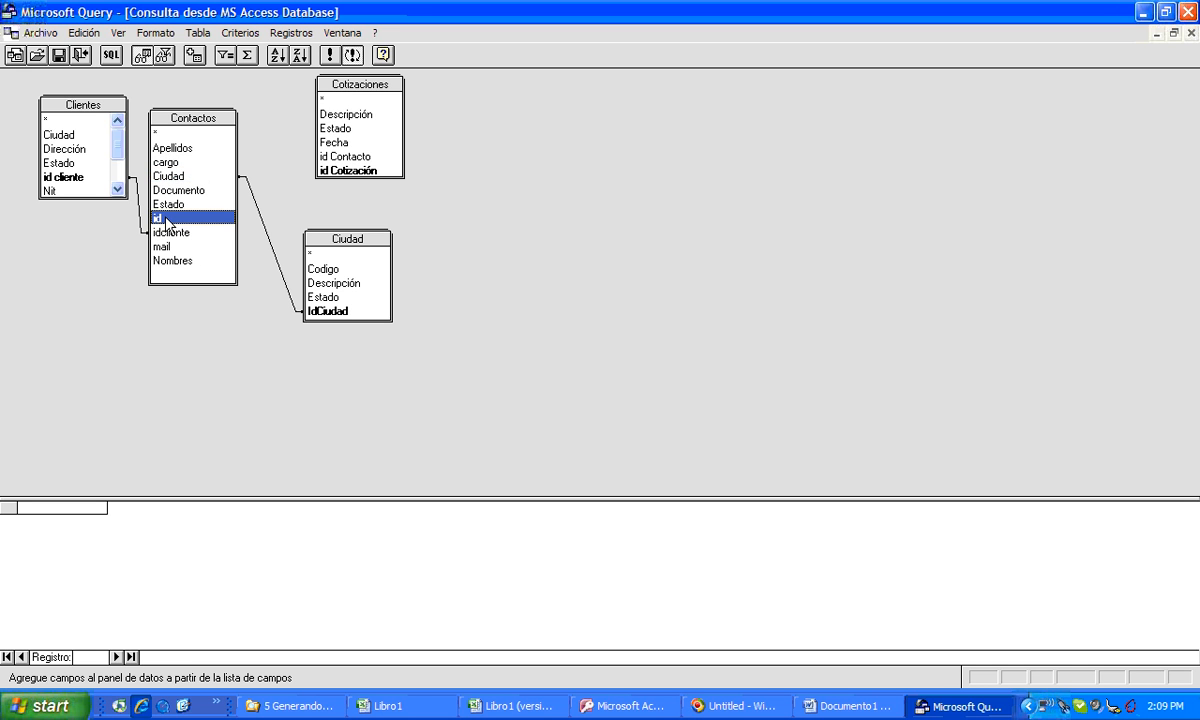
drag(168, 220, 330, 157)
drag(344, 76, 345, 331)
drag(330, 160, 264, 351)
Stack Ciudad above Cotizaciones beside the Contactos table and reduce the height of the table area.
drag(346, 236, 323, 117)
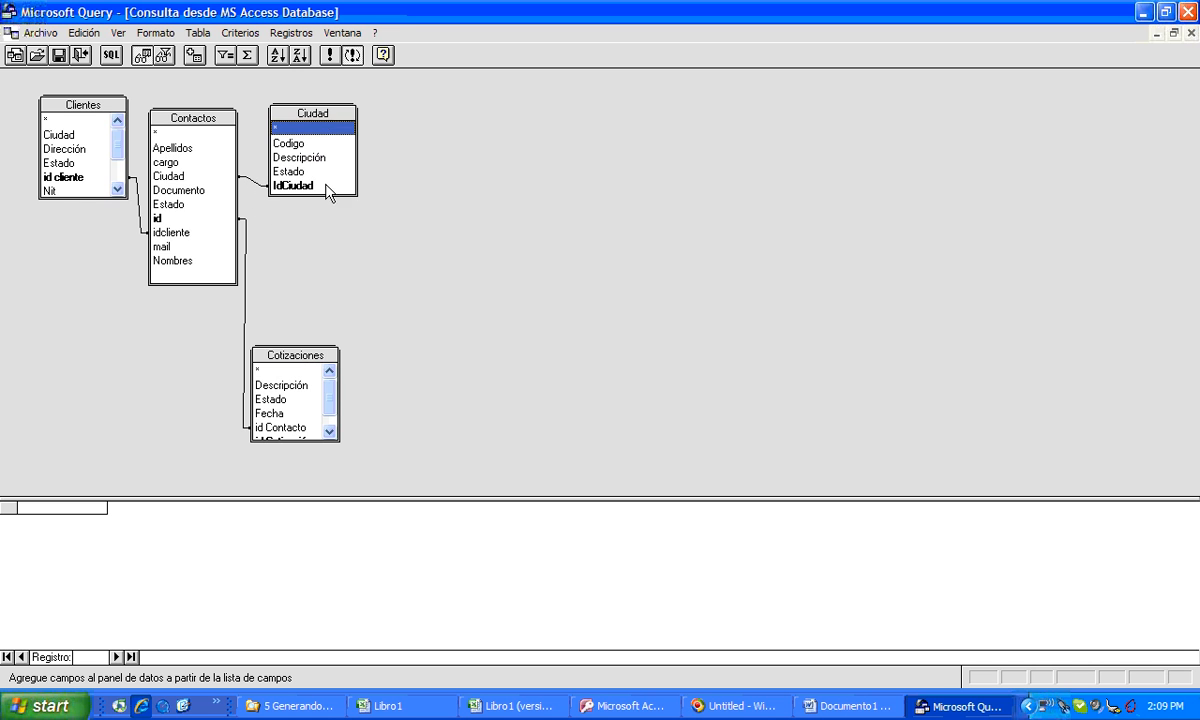
drag(316, 357, 339, 225)
drag(388, 498, 344, 330)
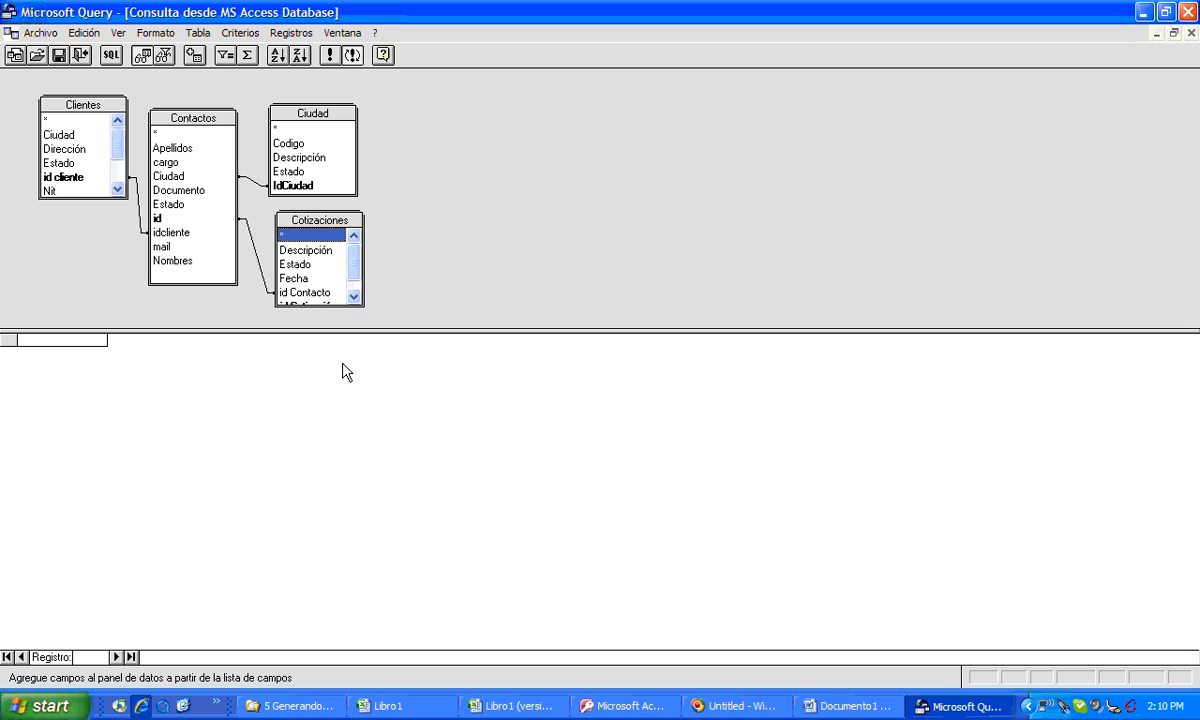
click(77, 150)
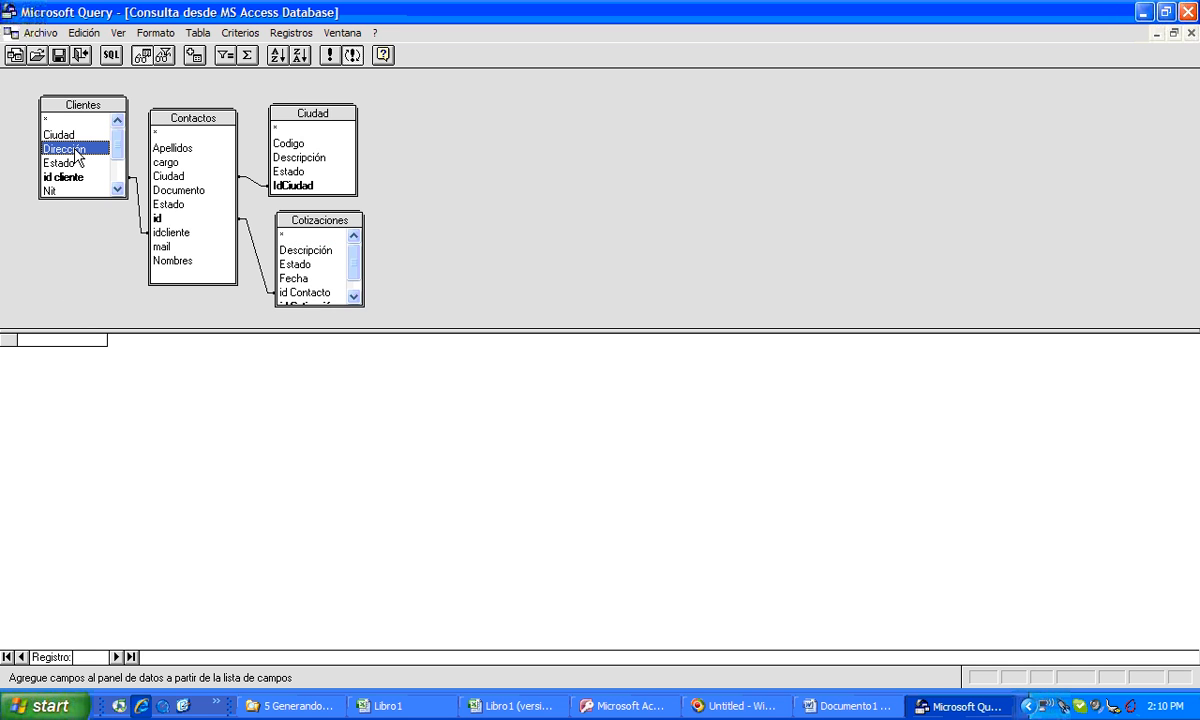
drag(76, 152, 60, 340)
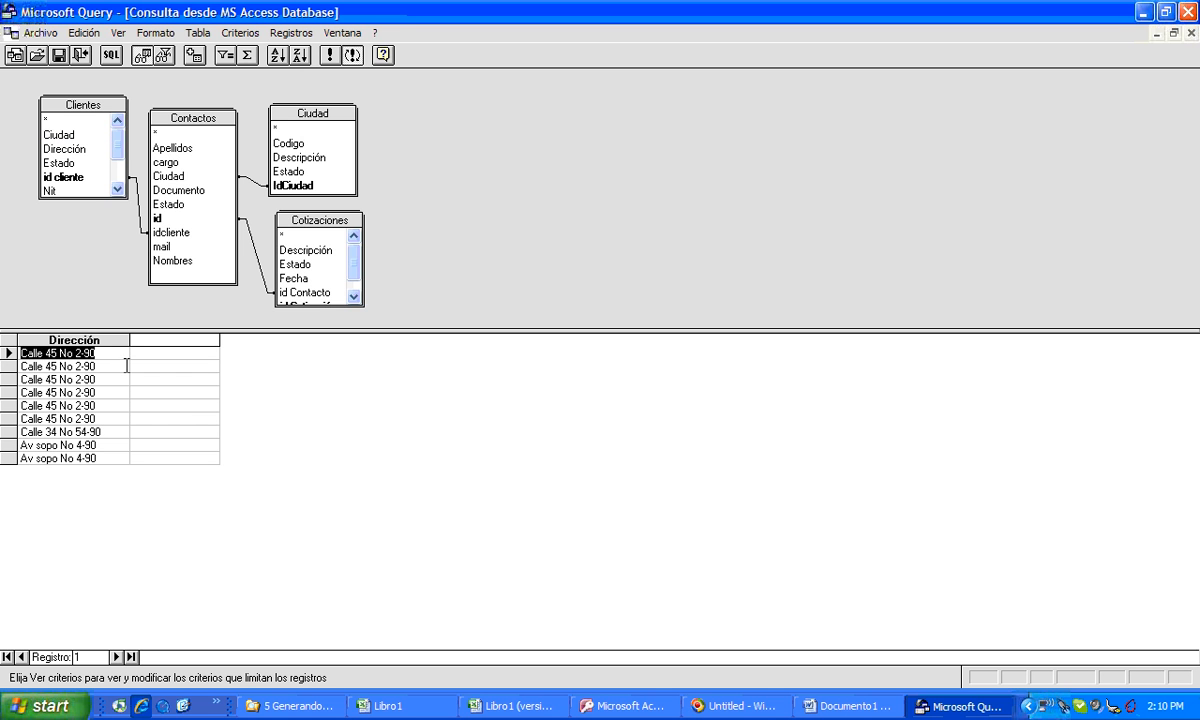
click(79, 341)
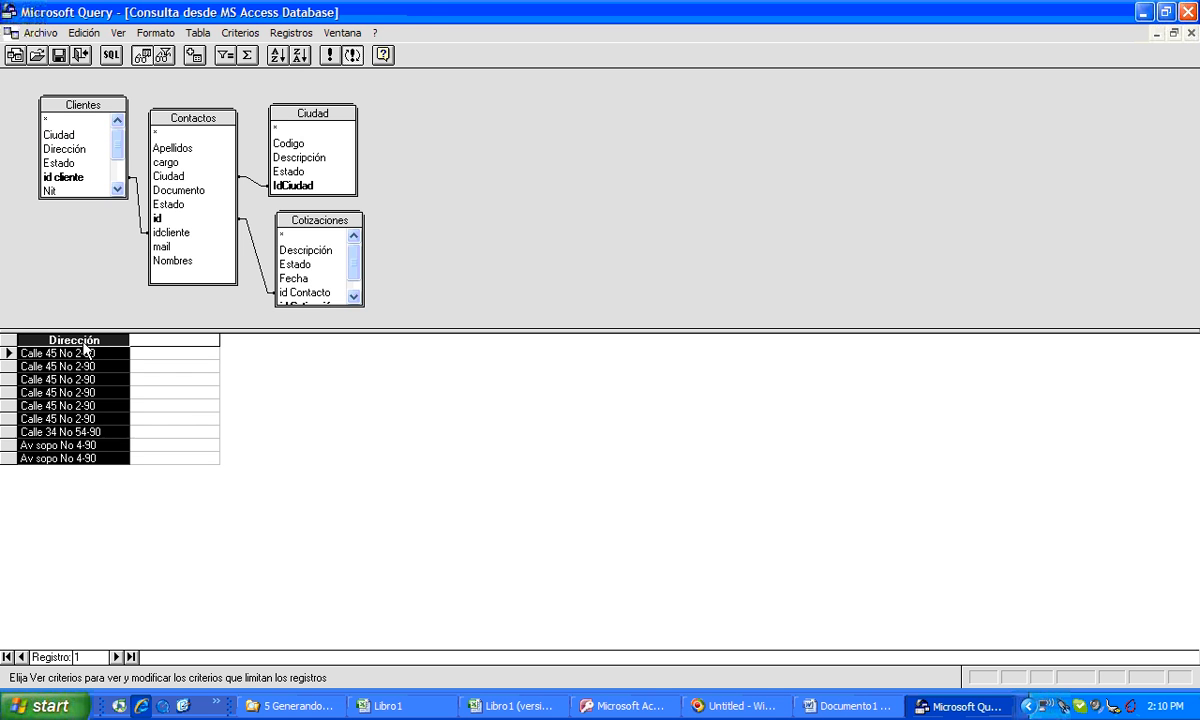
click(311, 38)
click(375, 68)
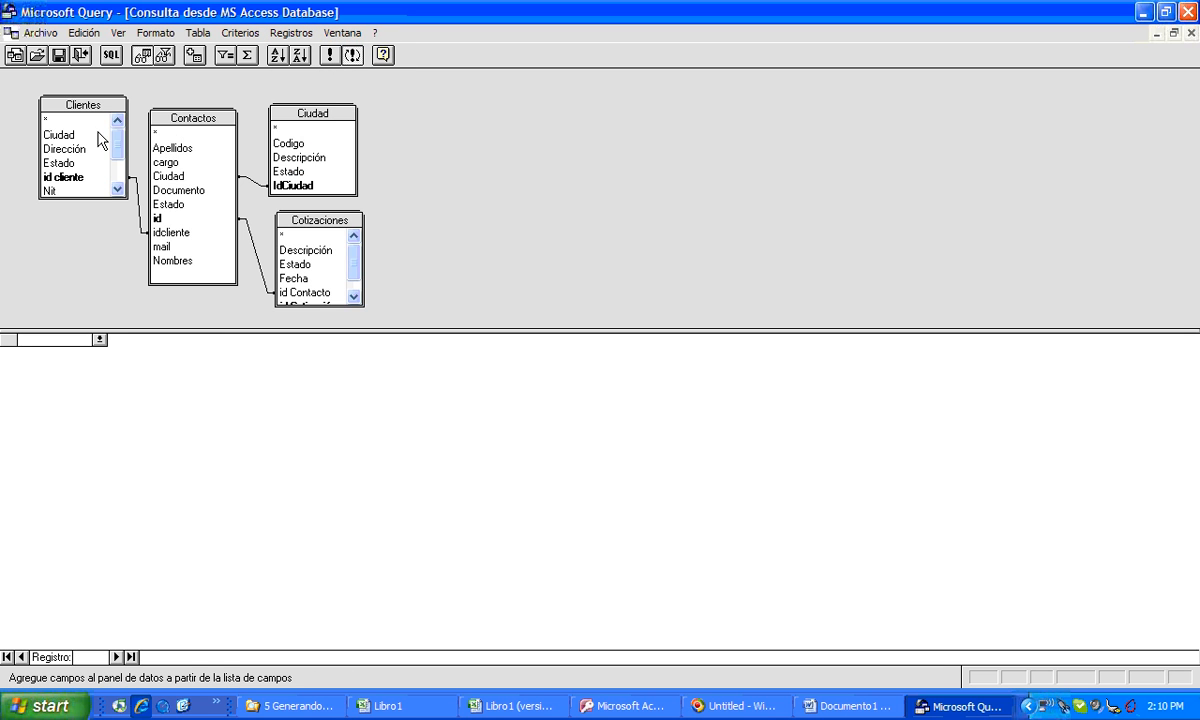
Add Razón from Clientes, Apellidos and Nombres from Contactos, and Descripción from Ciudad to the query results.
drag(88, 197, 57, 337)
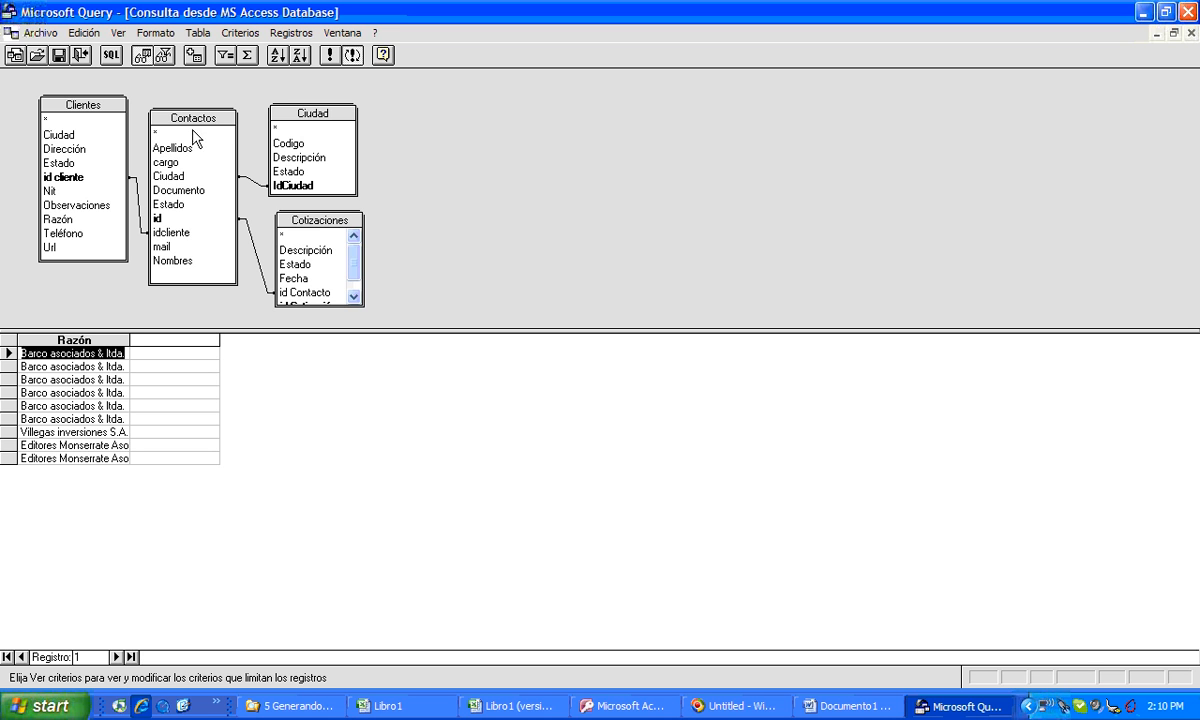
drag(179, 150, 165, 325)
drag(183, 262, 262, 336)
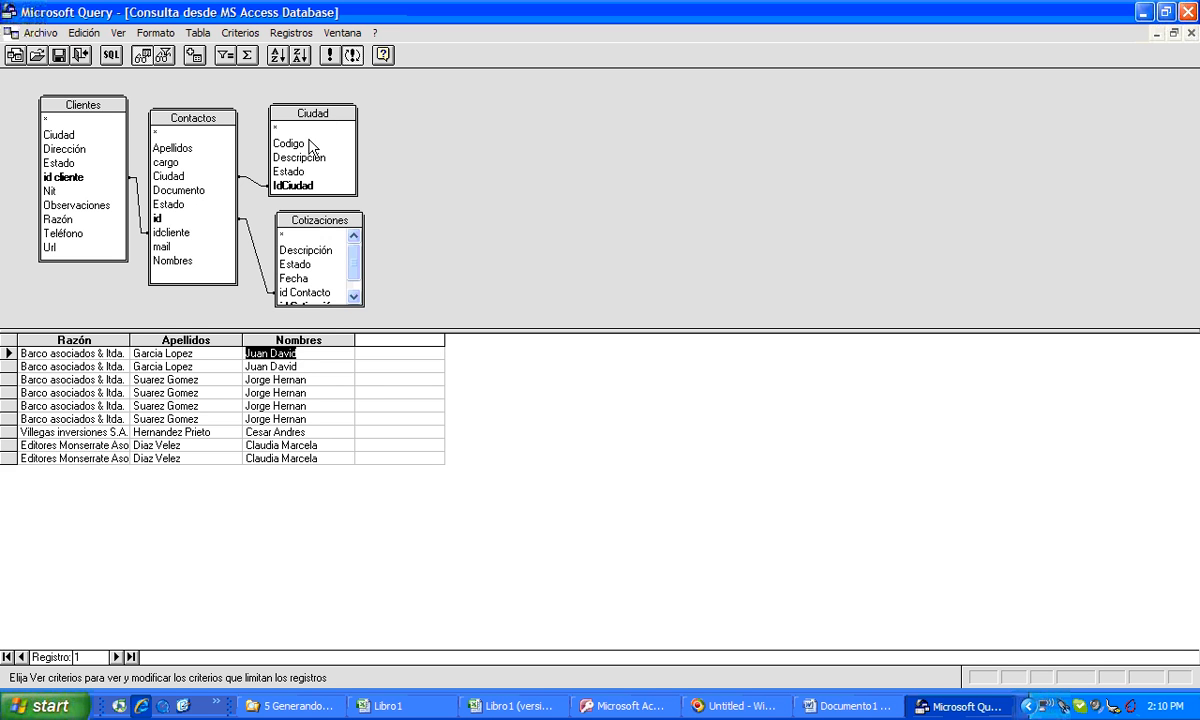
drag(303, 158, 367, 336)
Move Cotizaciones to the right of Ciudad and add its id Cotización, Fecha and Descripción fields to the results.
drag(318, 219, 461, 108)
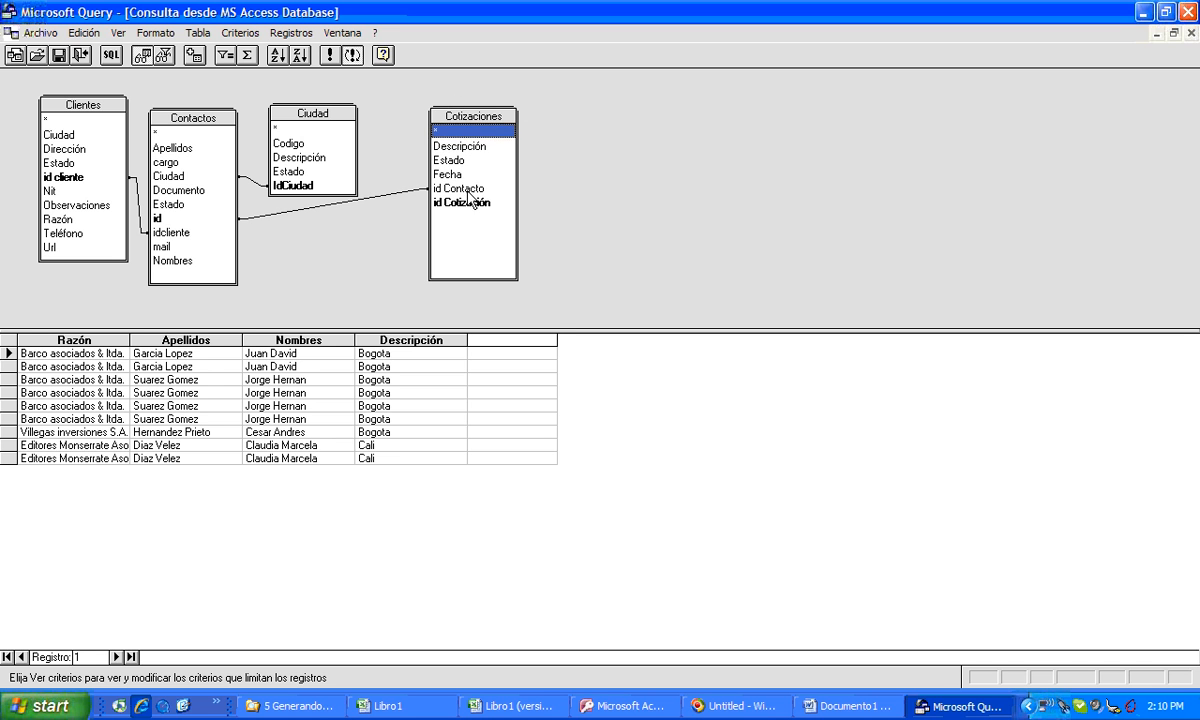
drag(466, 203, 476, 337)
drag(445, 174, 593, 338)
drag(448, 146, 690, 333)
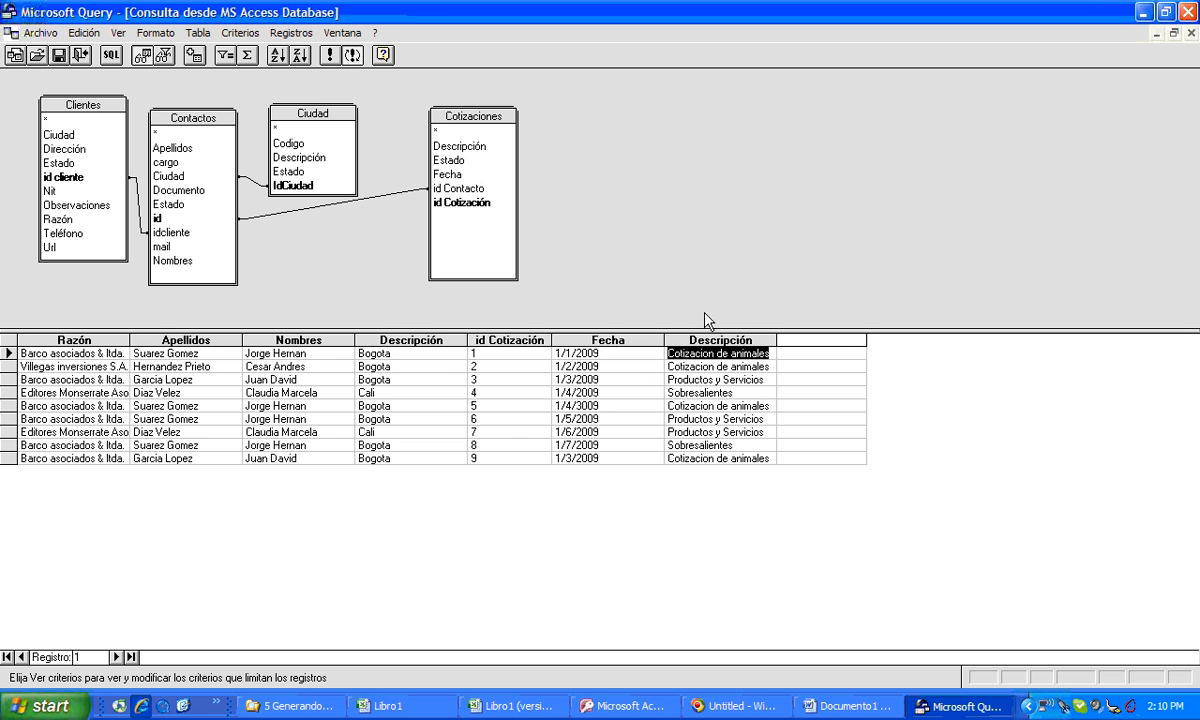
Return the query data to Excel as a pivot table report placed at cell A6 of the existing sheet.
click(38, 33)
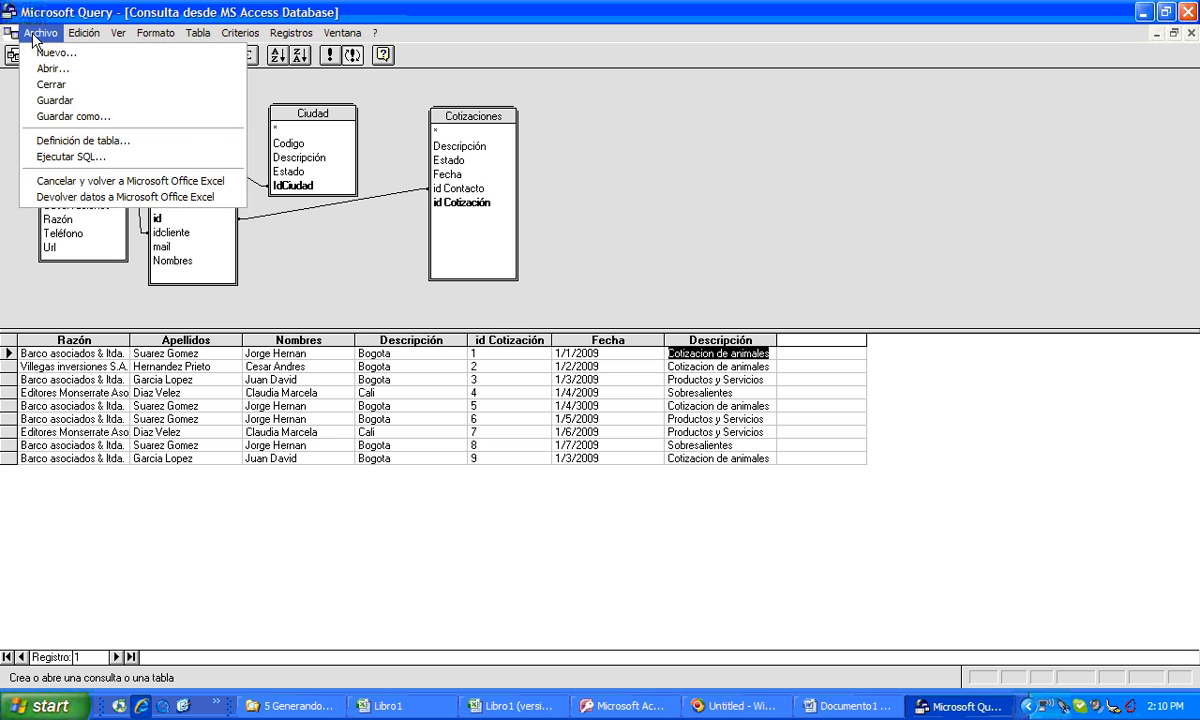
click(86, 200)
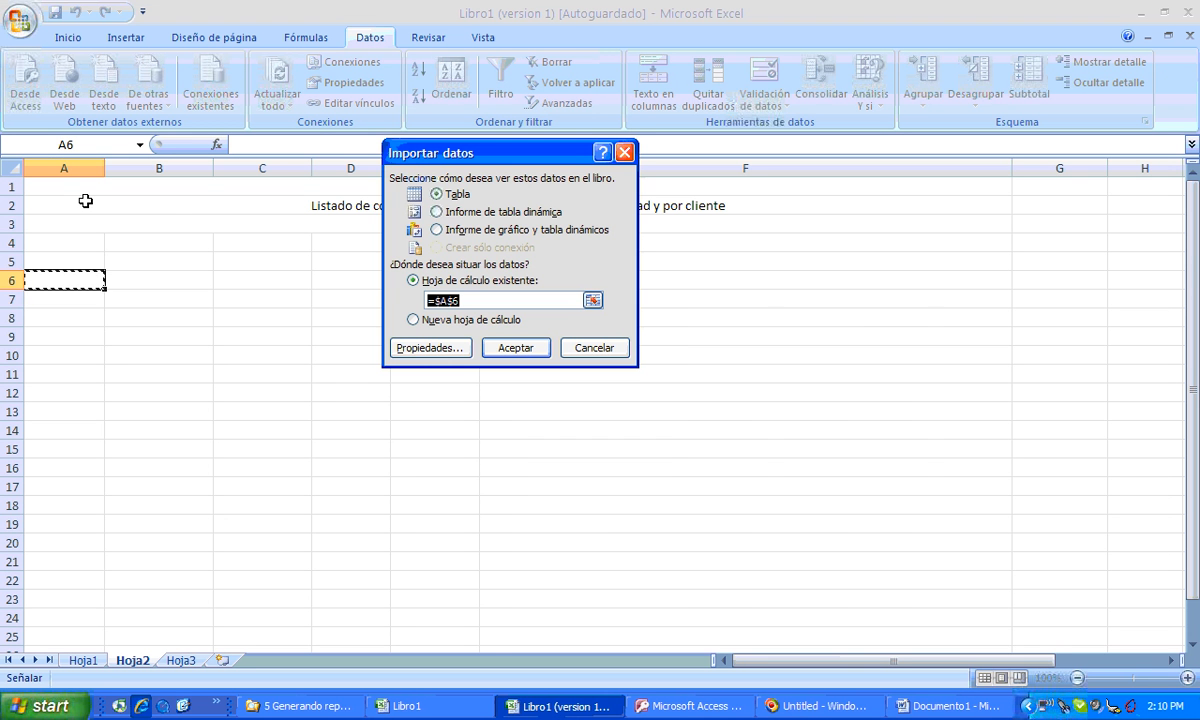
click(436, 211)
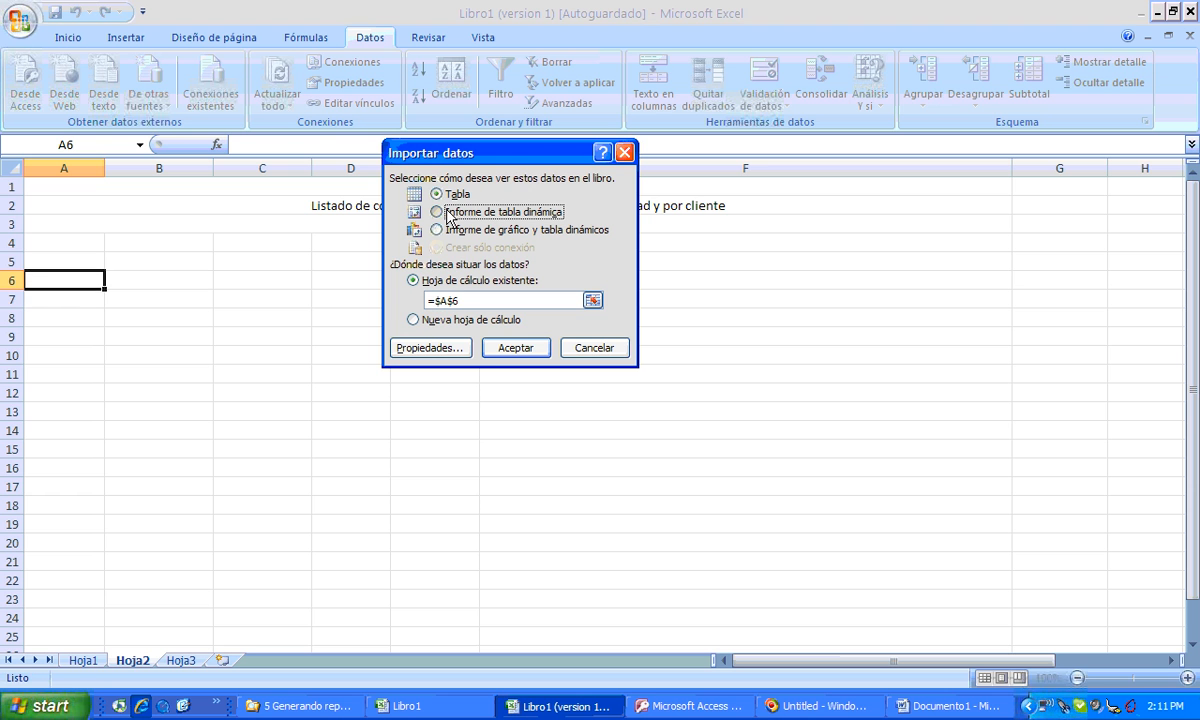
click(492, 347)
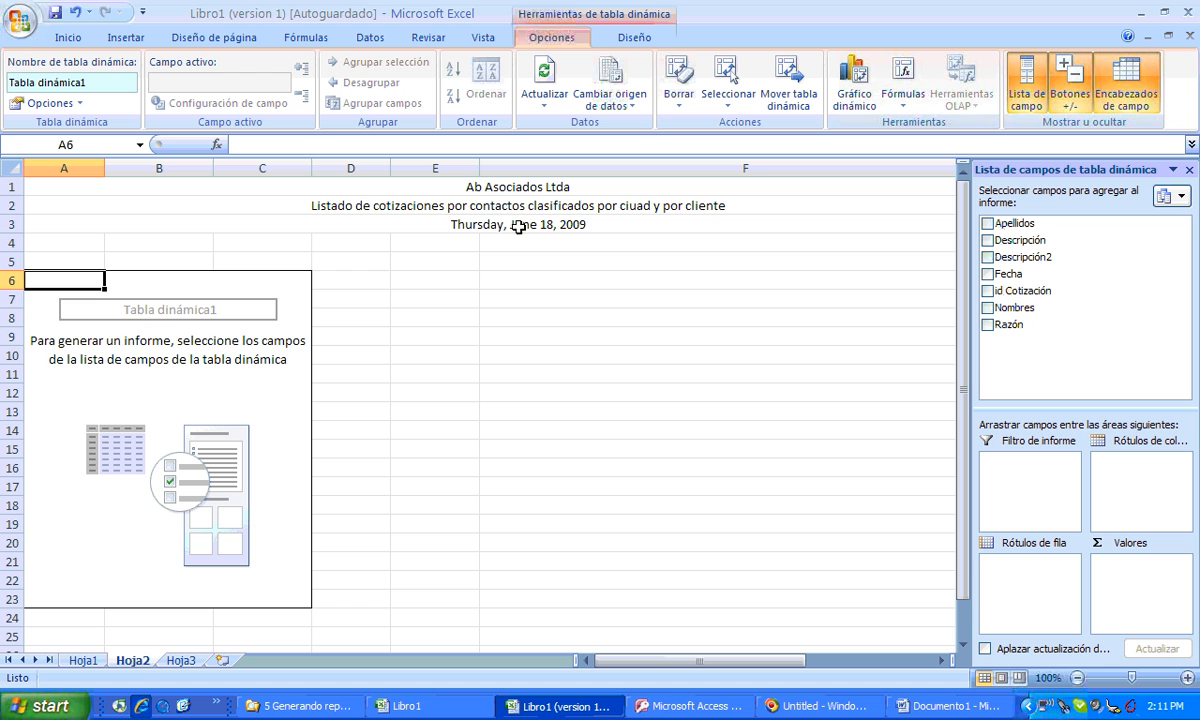
Lay out the pivot table with Apellidos as row labels, Descripción as column labels and Razón as report filter.
click(987, 223)
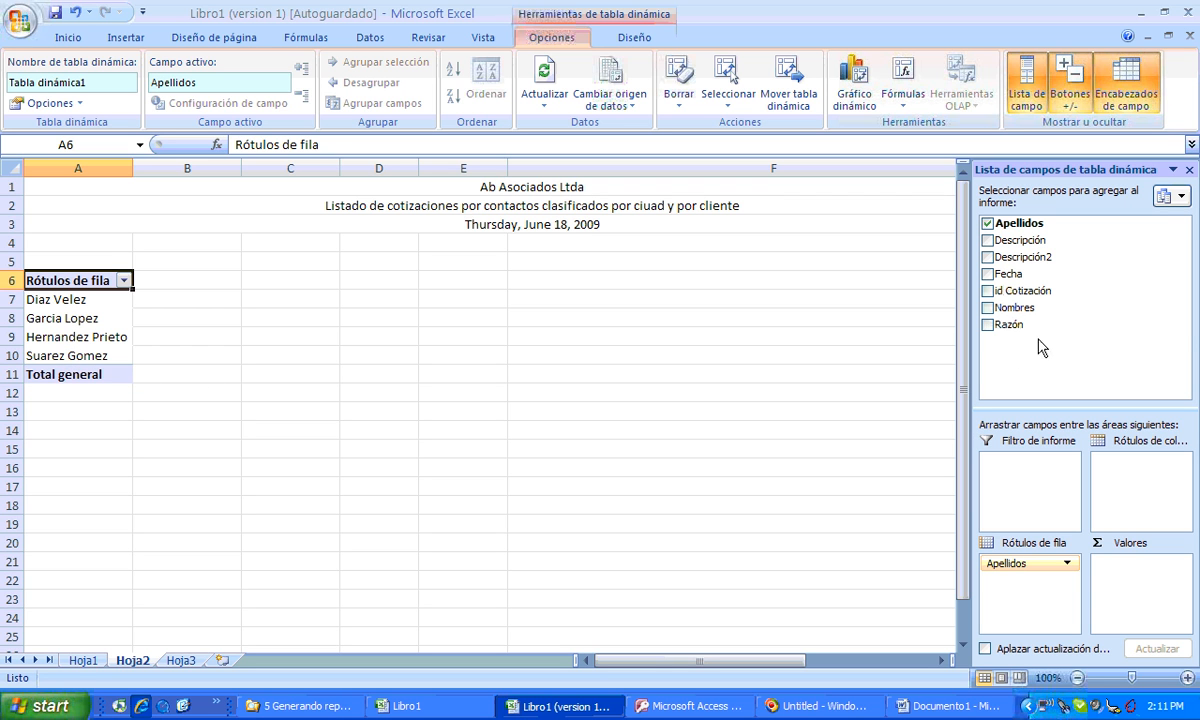
click(987, 242)
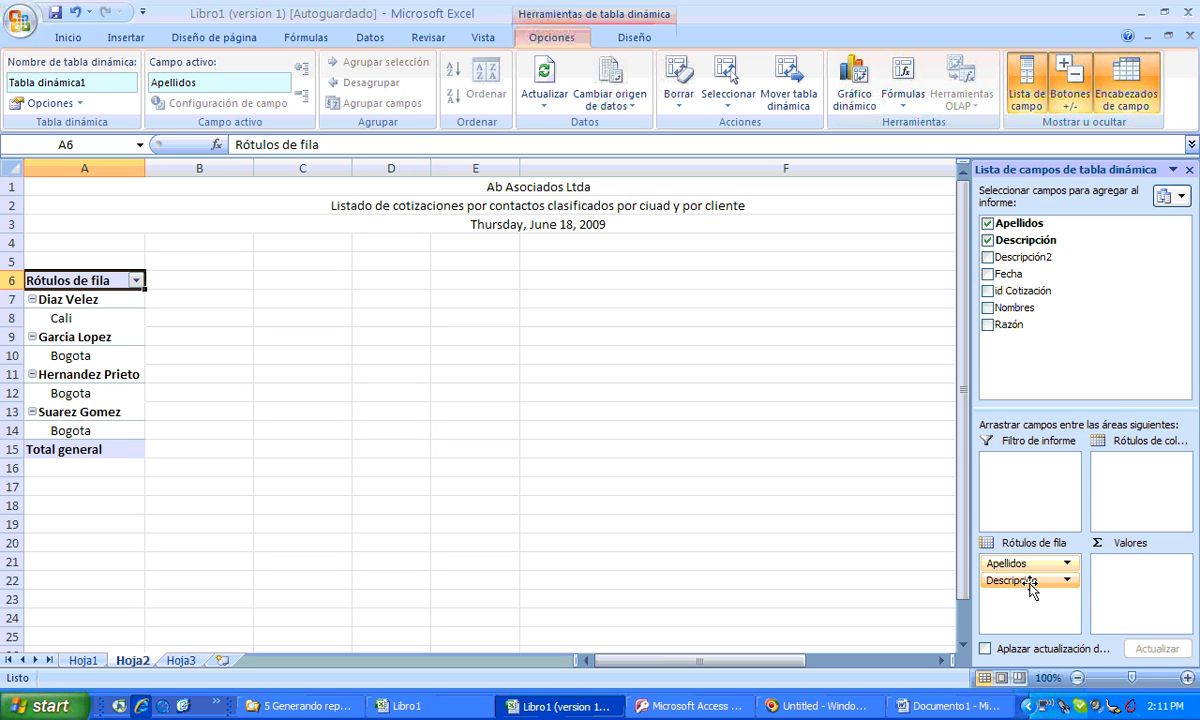
drag(1030, 590, 1130, 472)
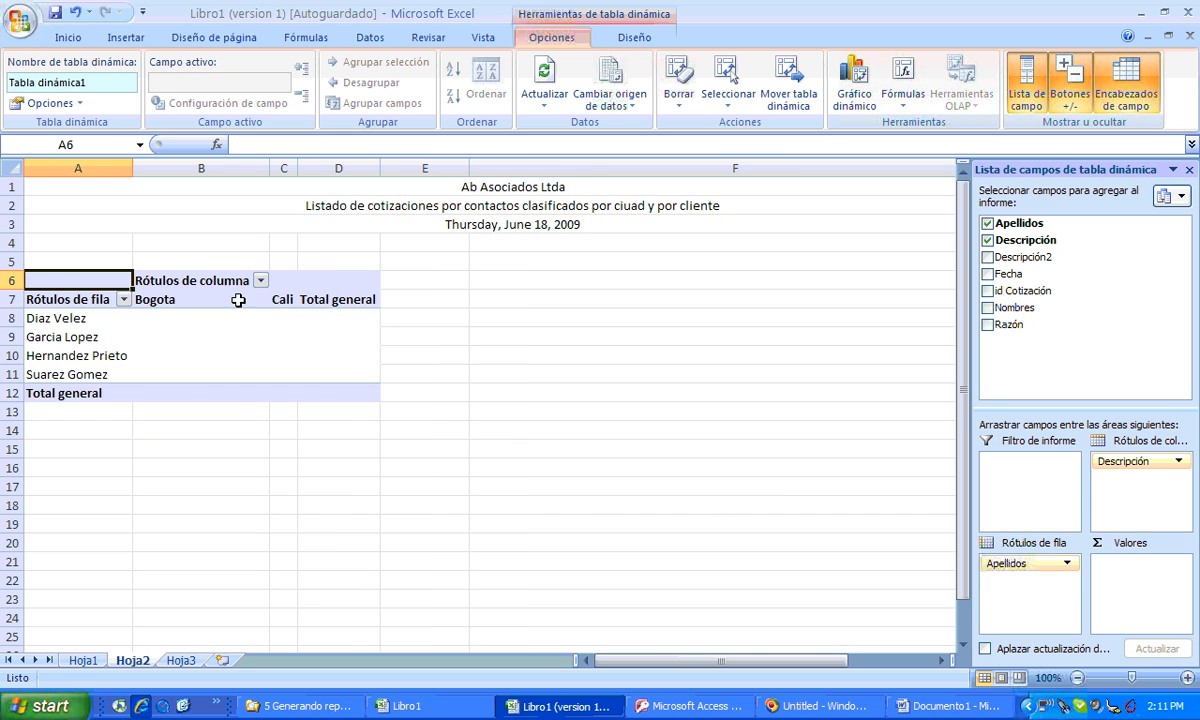
drag(312, 168, 311, 168)
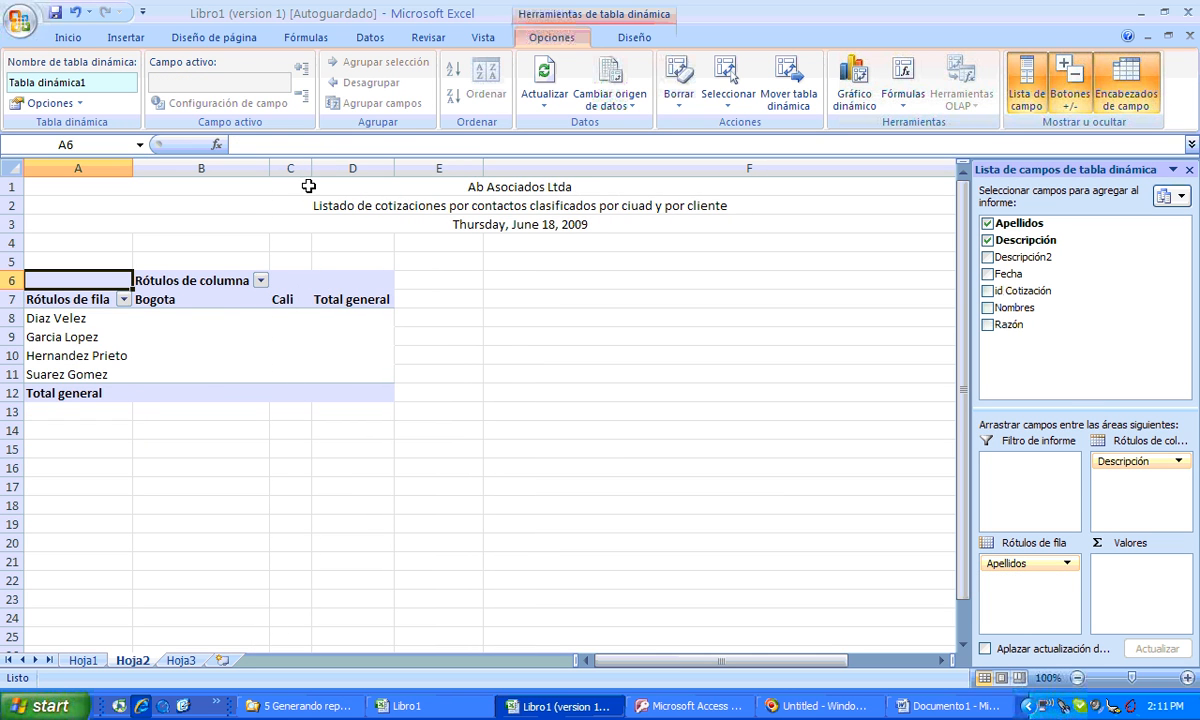
click(260, 281)
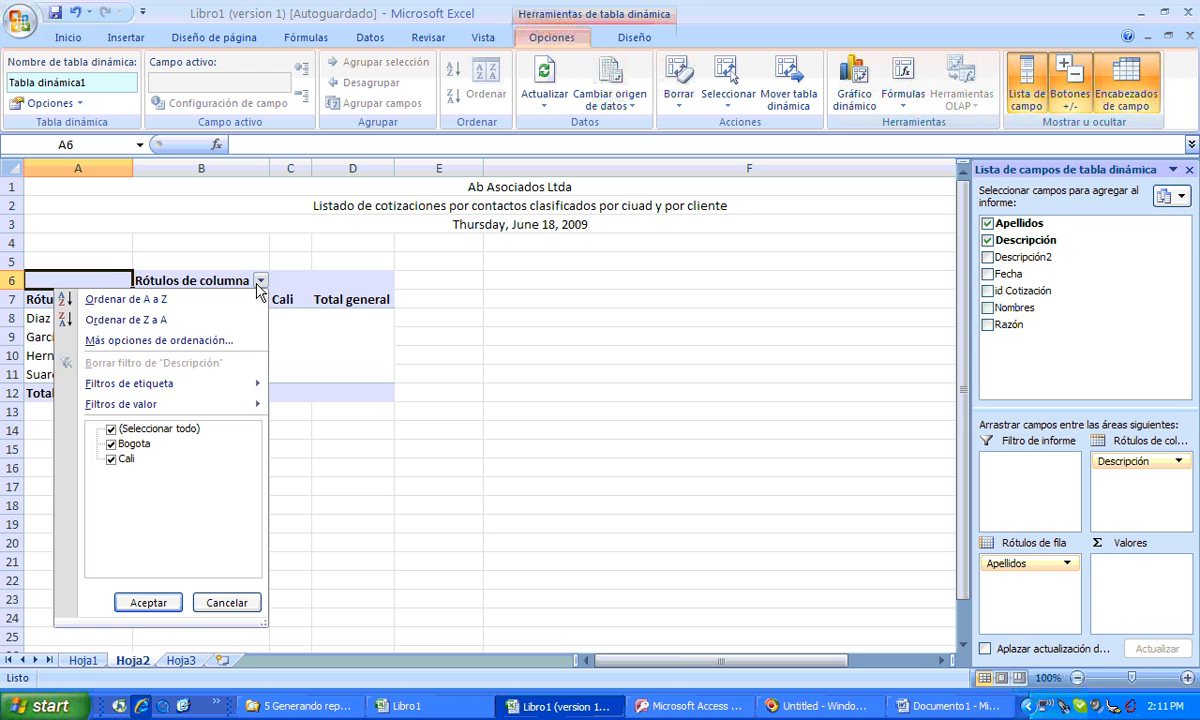
click(260, 282)
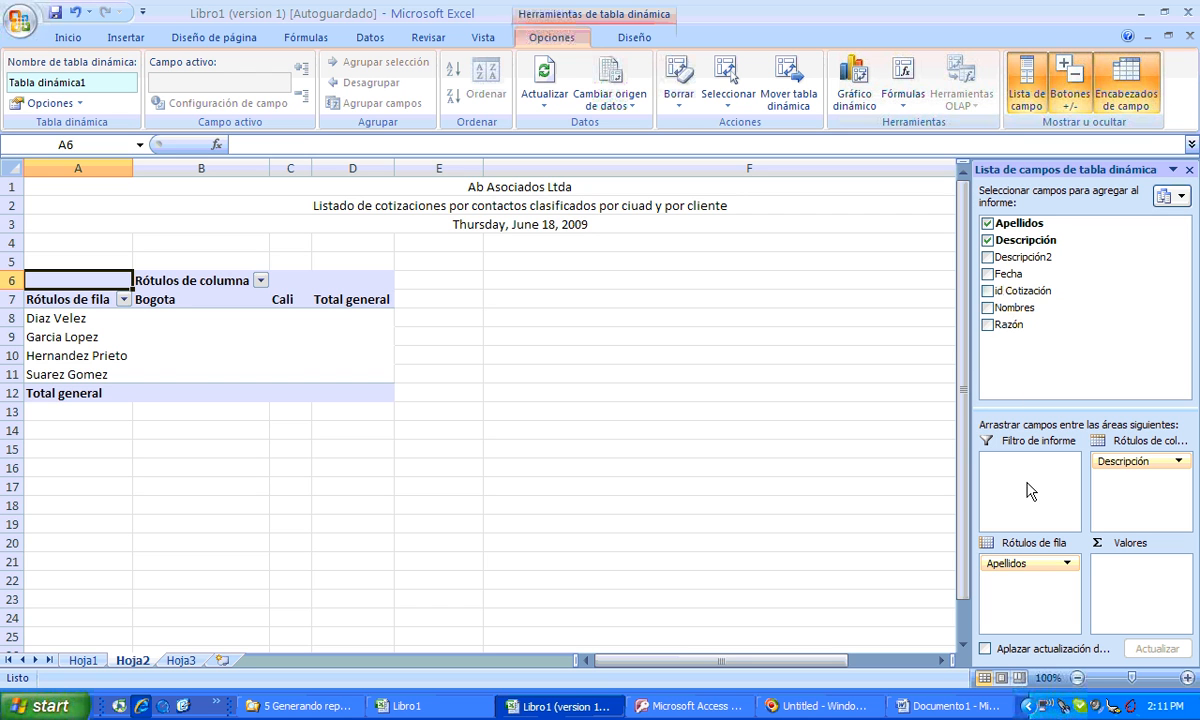
click(990, 325)
drag(1025, 590, 1018, 473)
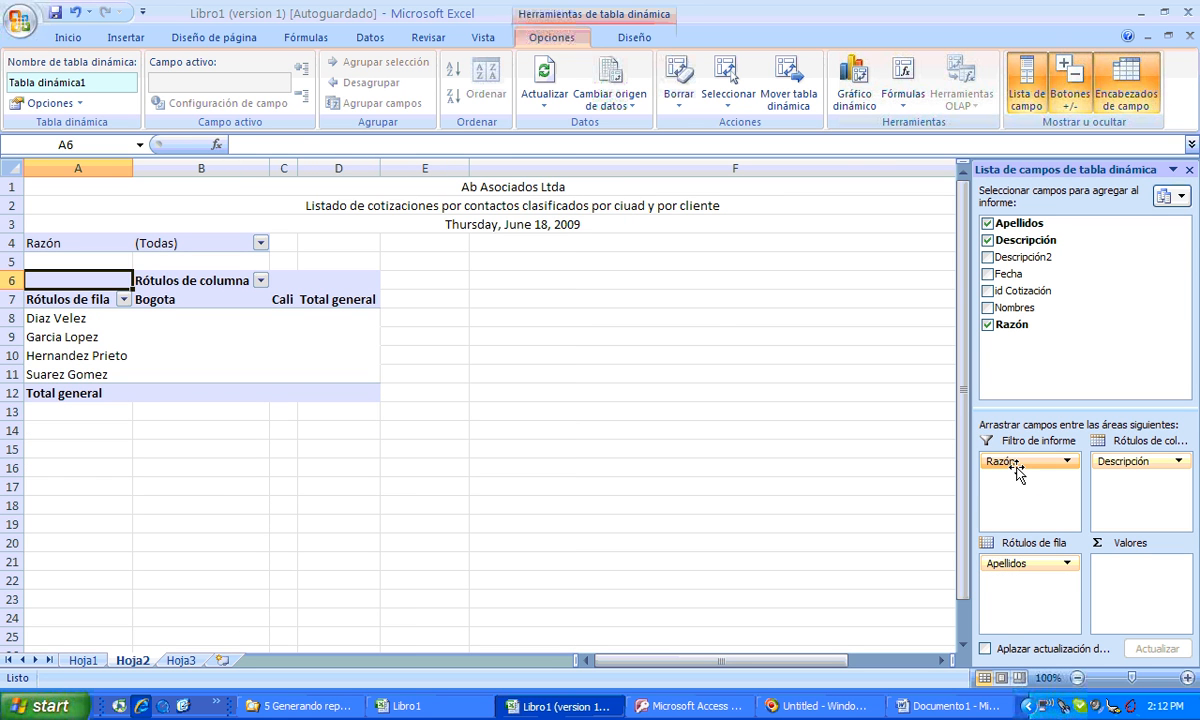
Format the three heading rows above the pivot table as 16-point bold text in the dark blue theme colour.
drag(509, 188, 520, 221)
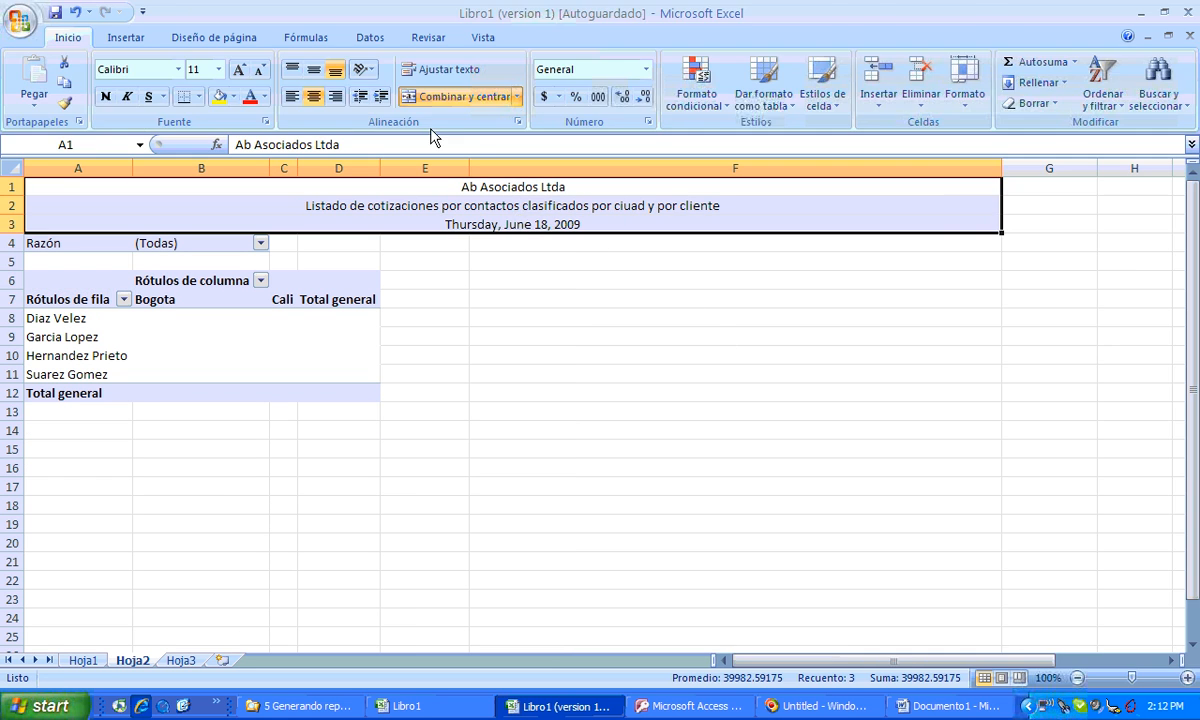
click(235, 70)
click(235, 70)
click(235, 70)
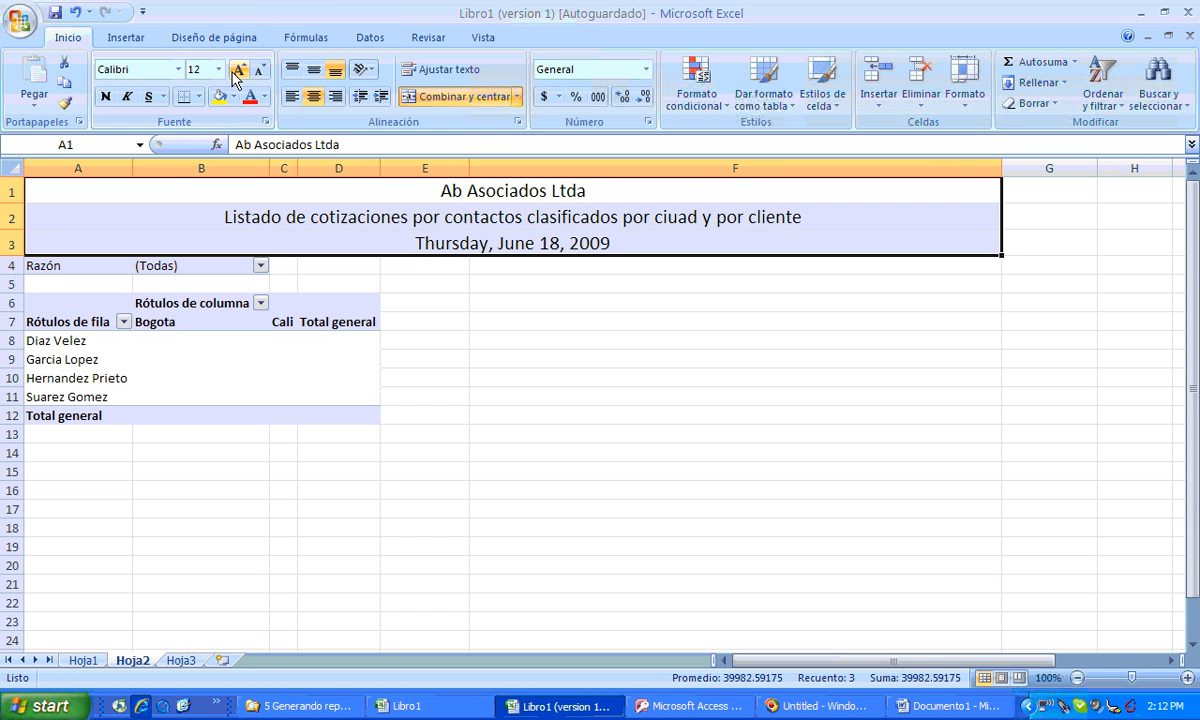
click(105, 96)
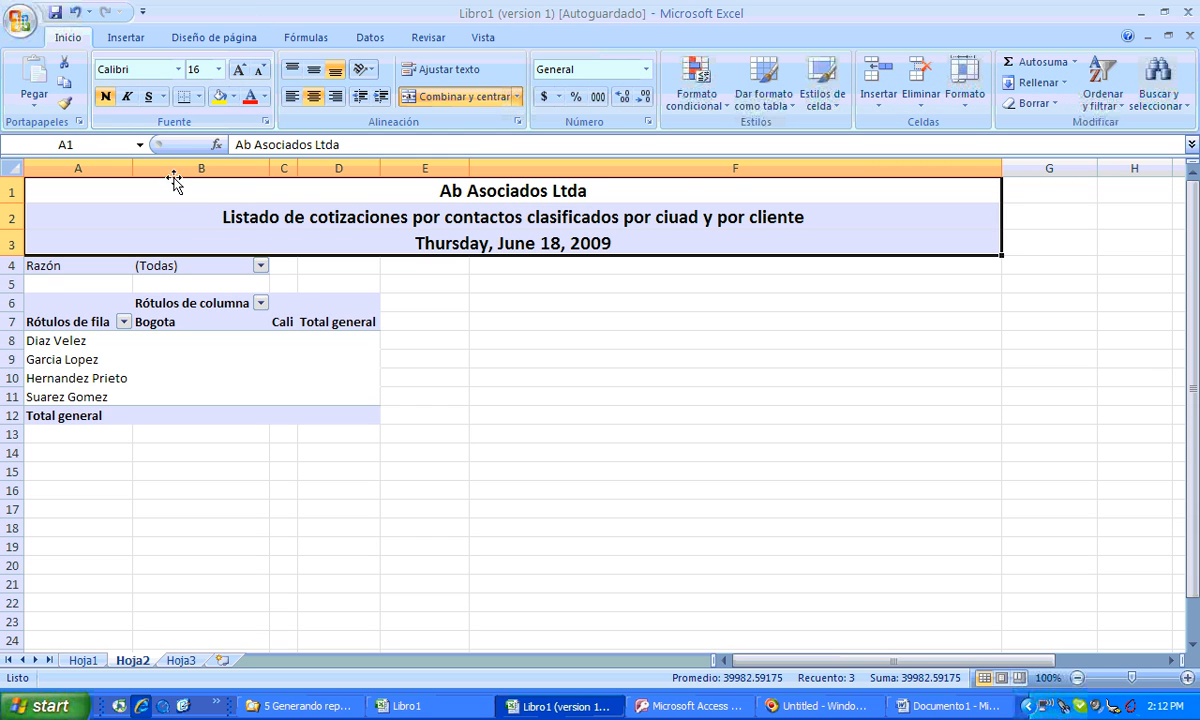
click(265, 96)
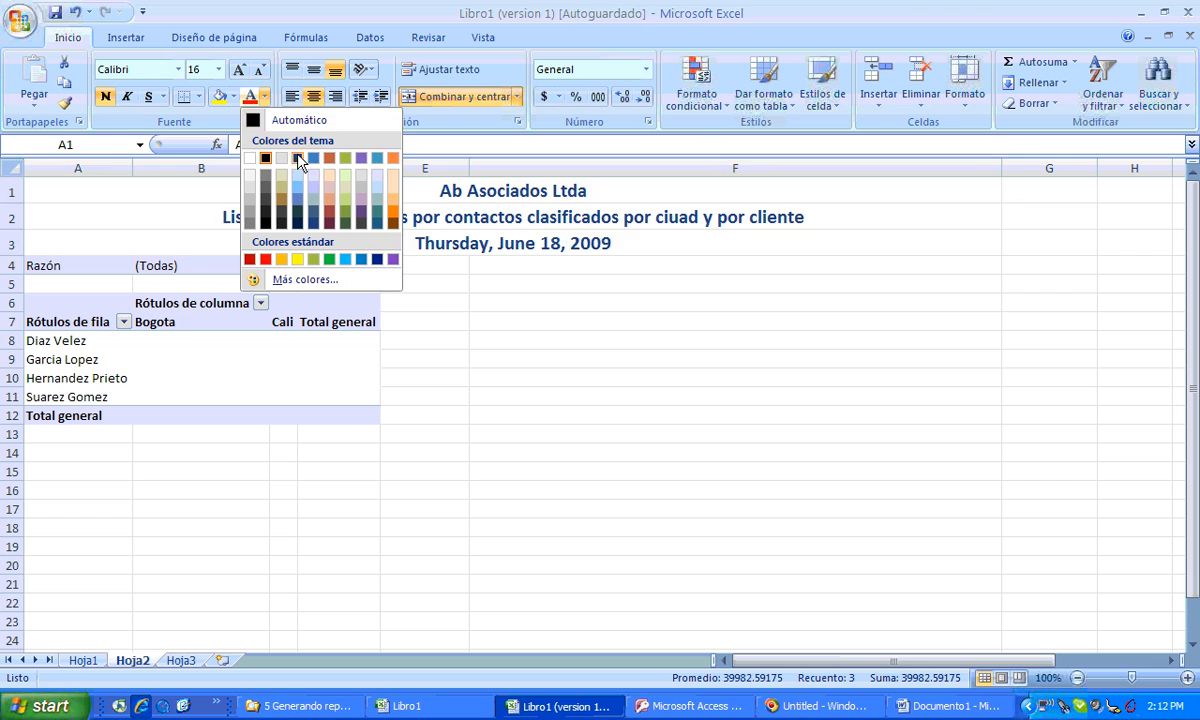
click(290, 153)
click(408, 263)
click(216, 280)
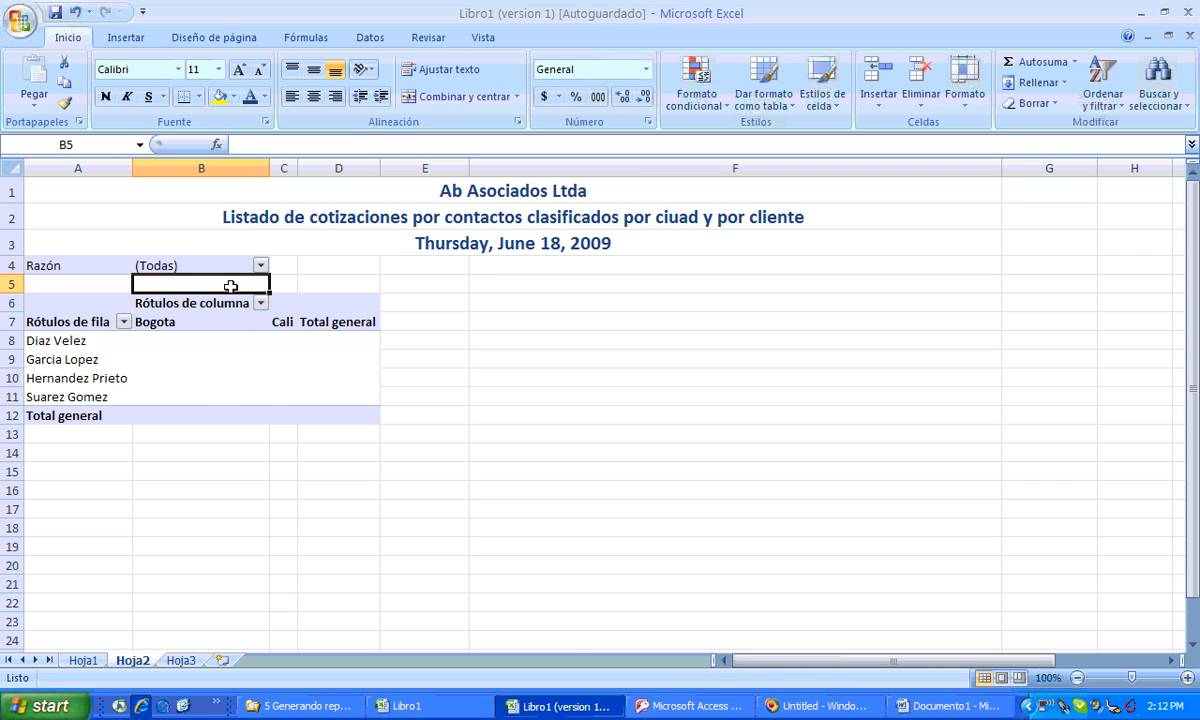
Select a cell in the pivot table and view the client choices offered by the Razón report filter.
click(214, 402)
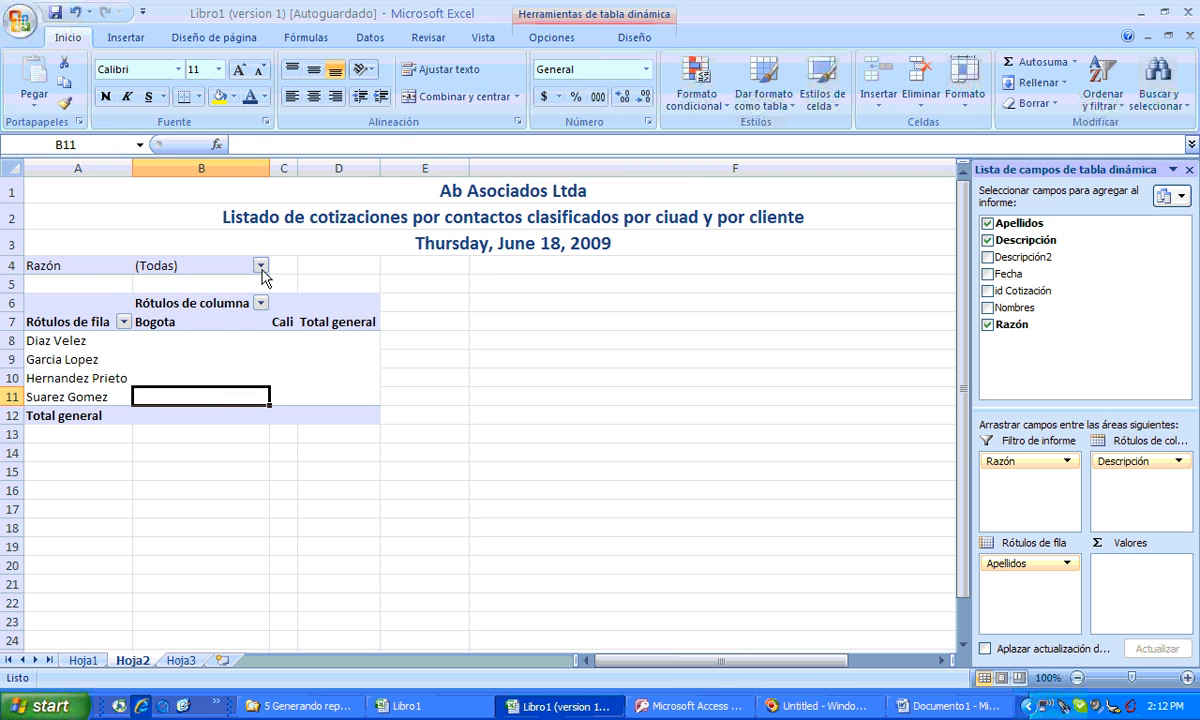
click(261, 267)
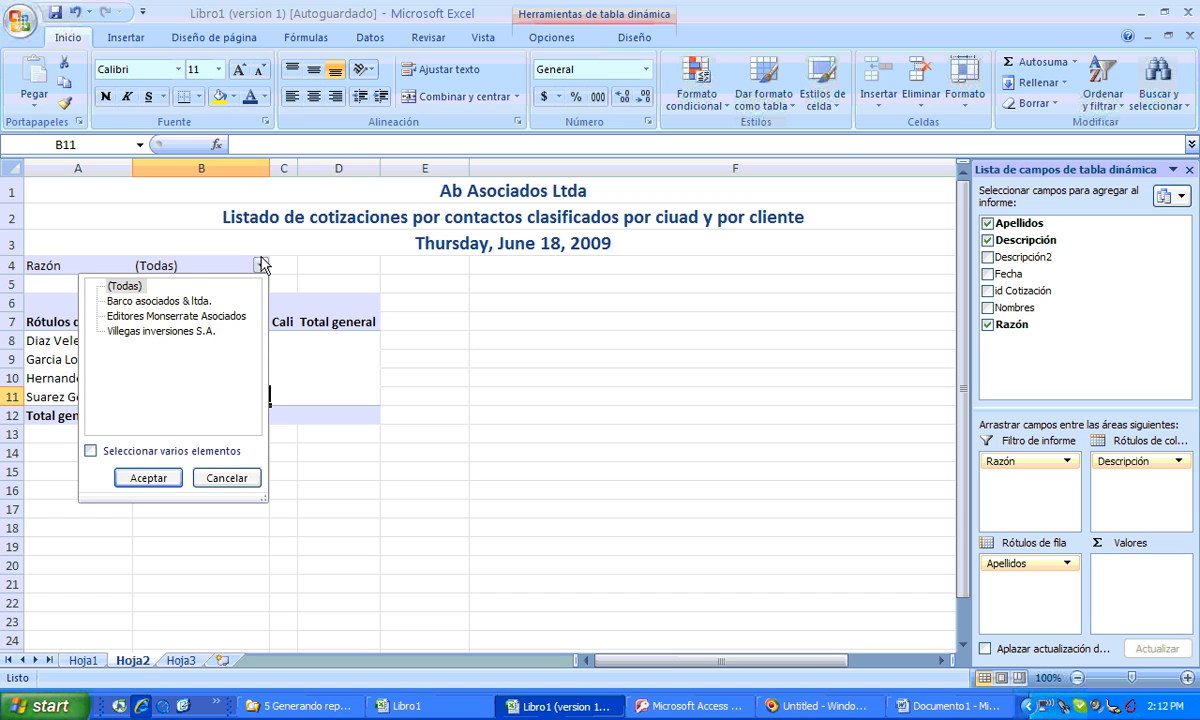
click(259, 266)
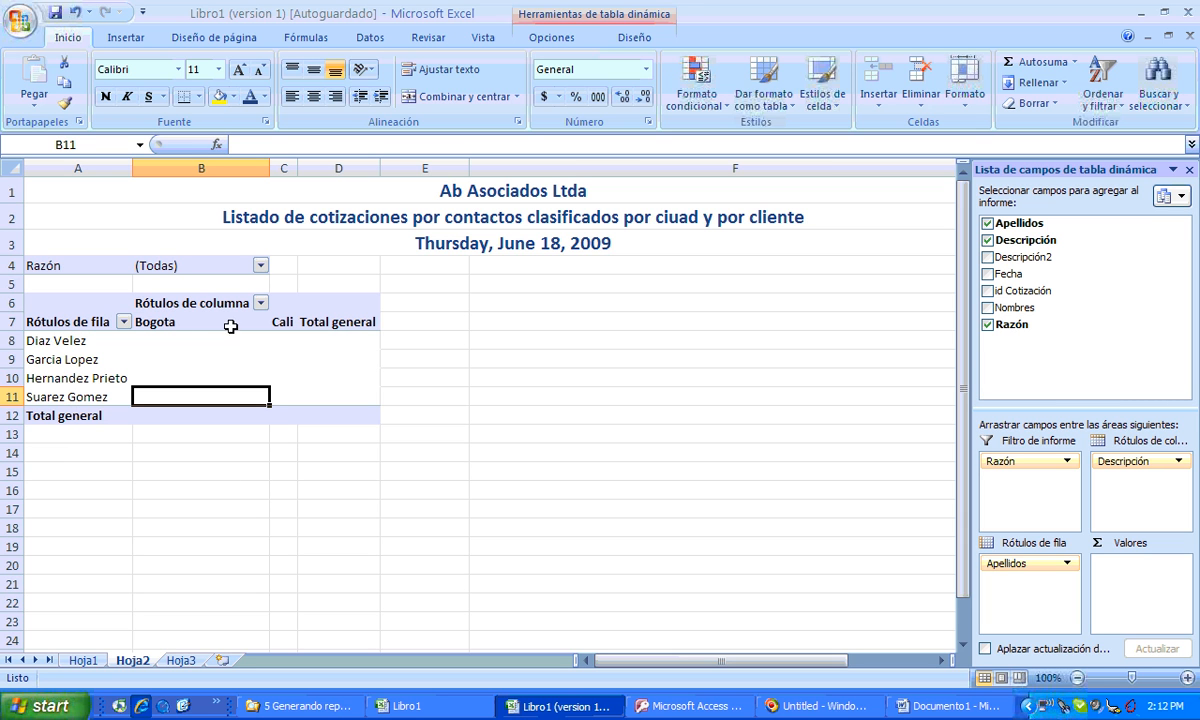
Widen the Cali column and select the empty value cells B8:D11 of the pivot table.
drag(297, 166, 389, 163)
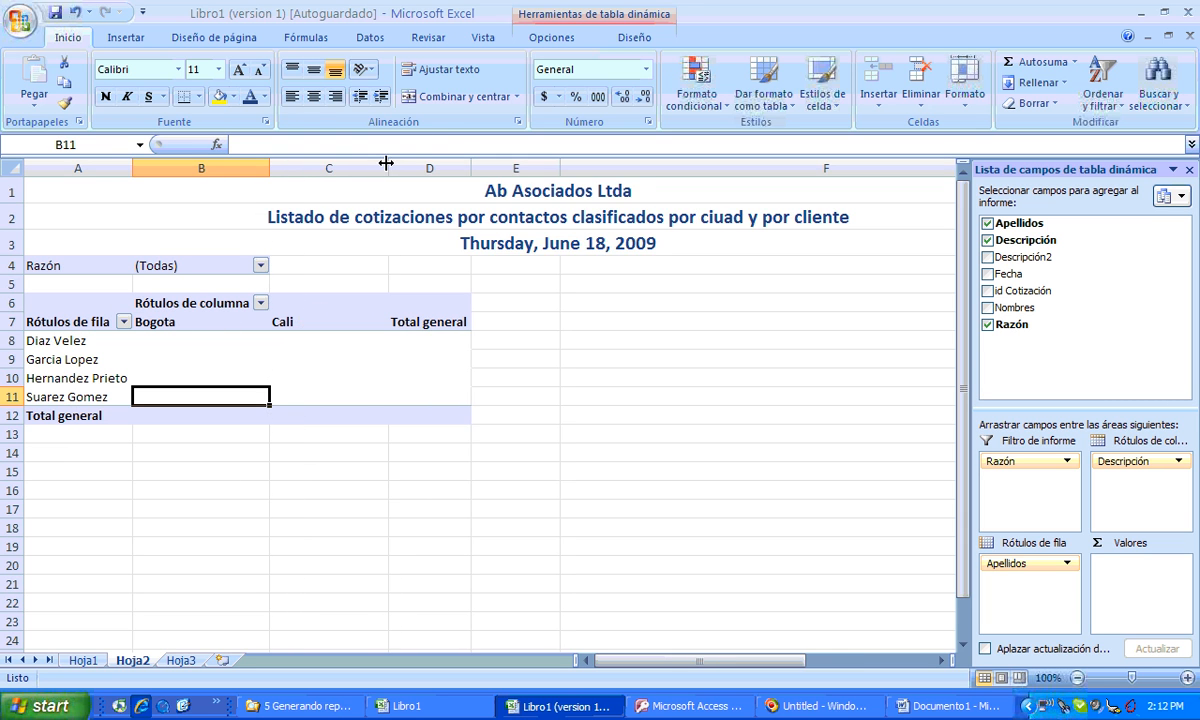
click(243, 342)
drag(206, 340, 430, 390)
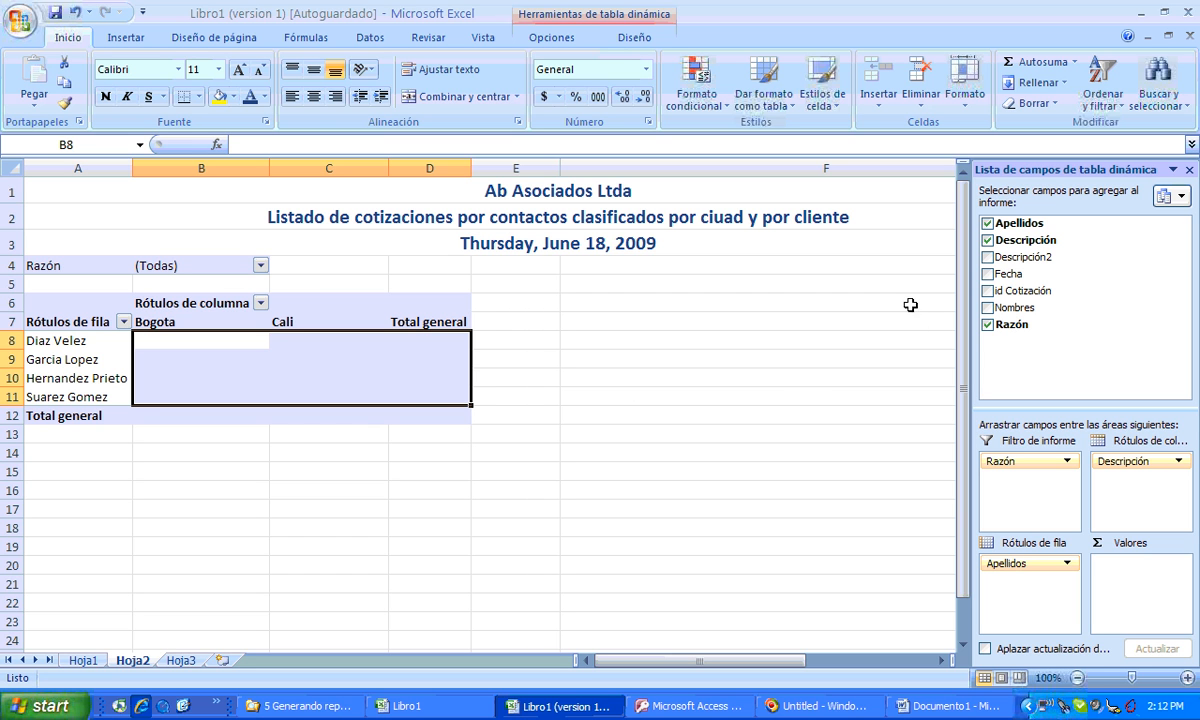
Add id Cotización to the pivot table values summarised by Cuenta, and widen the Cali column.
click(988, 292)
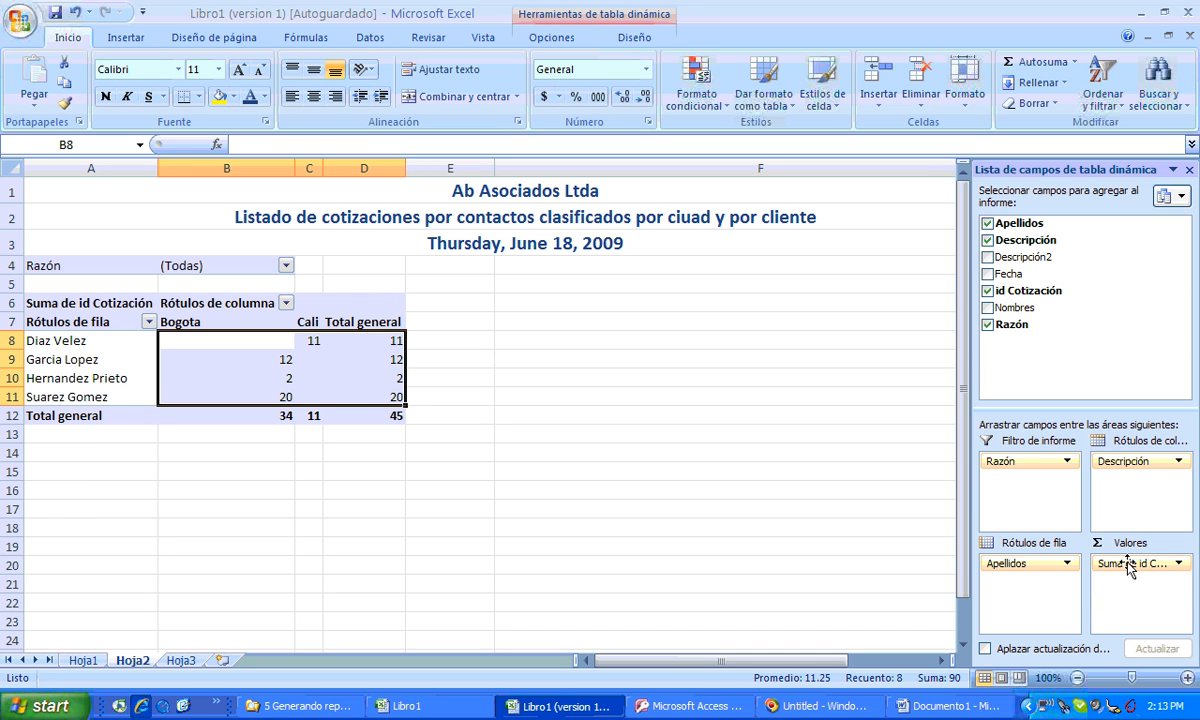
click(1131, 566)
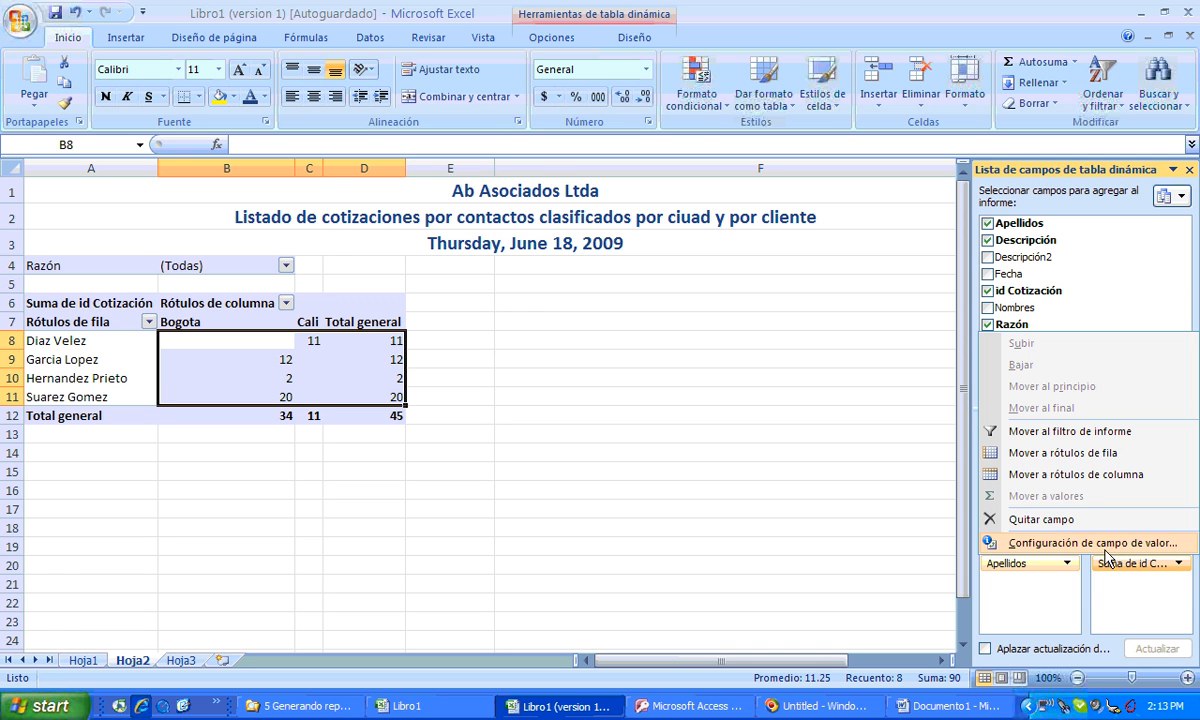
click(1095, 543)
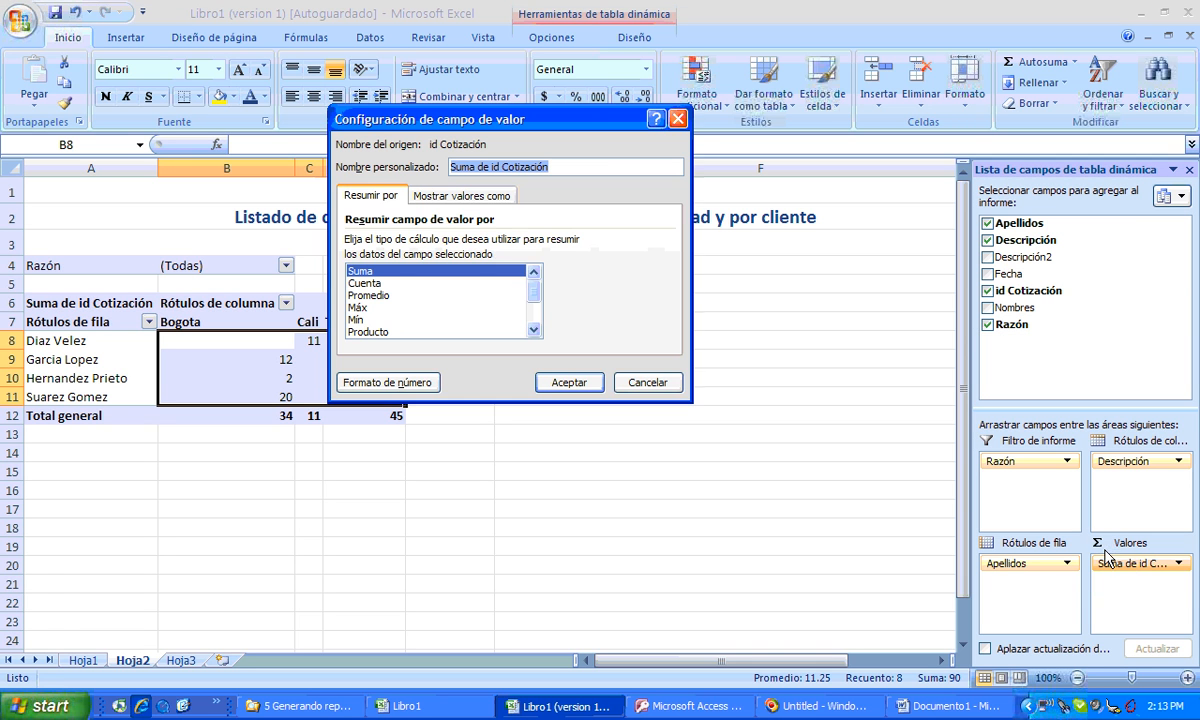
click(350, 283)
click(589, 392)
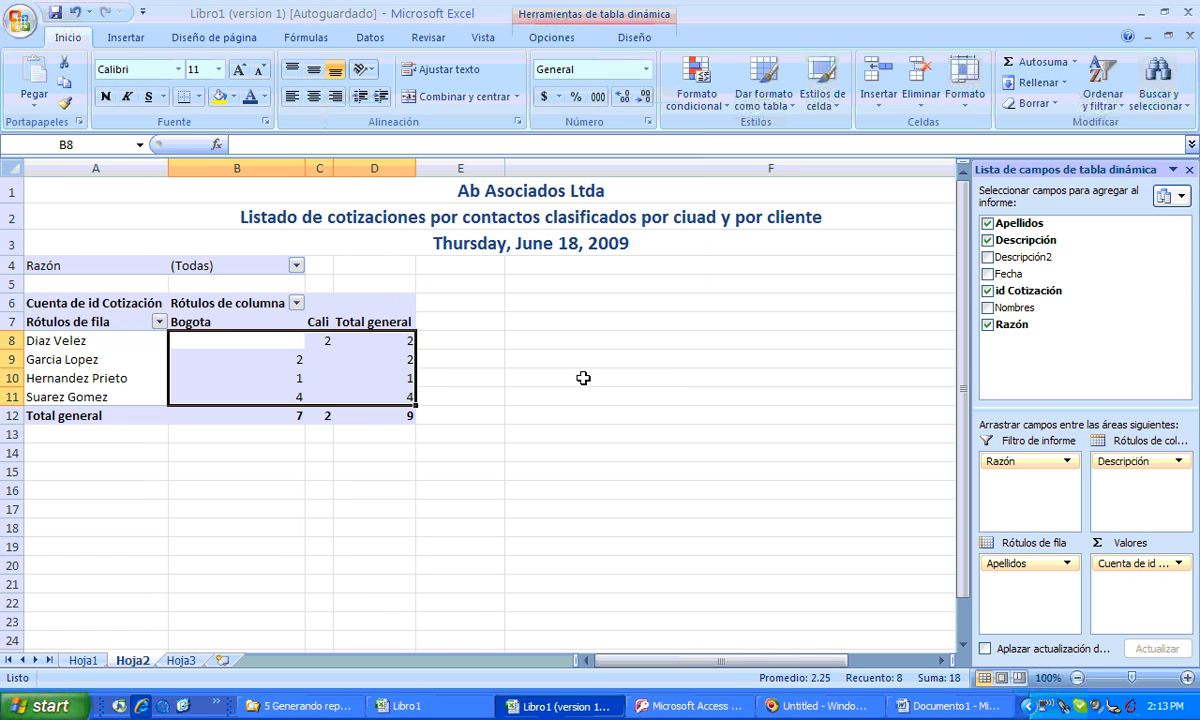
drag(334, 169, 378, 169)
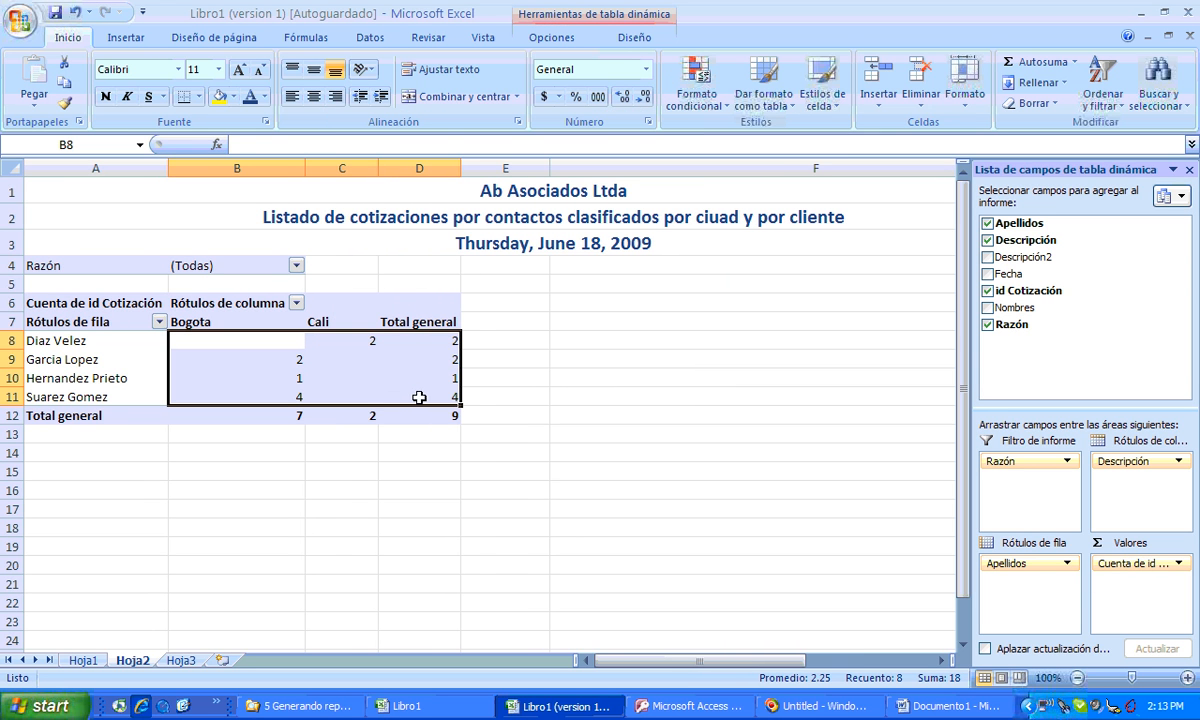
Examine the quotation counts by contact and city, the Razón filter field, the grand total and the value cells B8:C11.
click(289, 334)
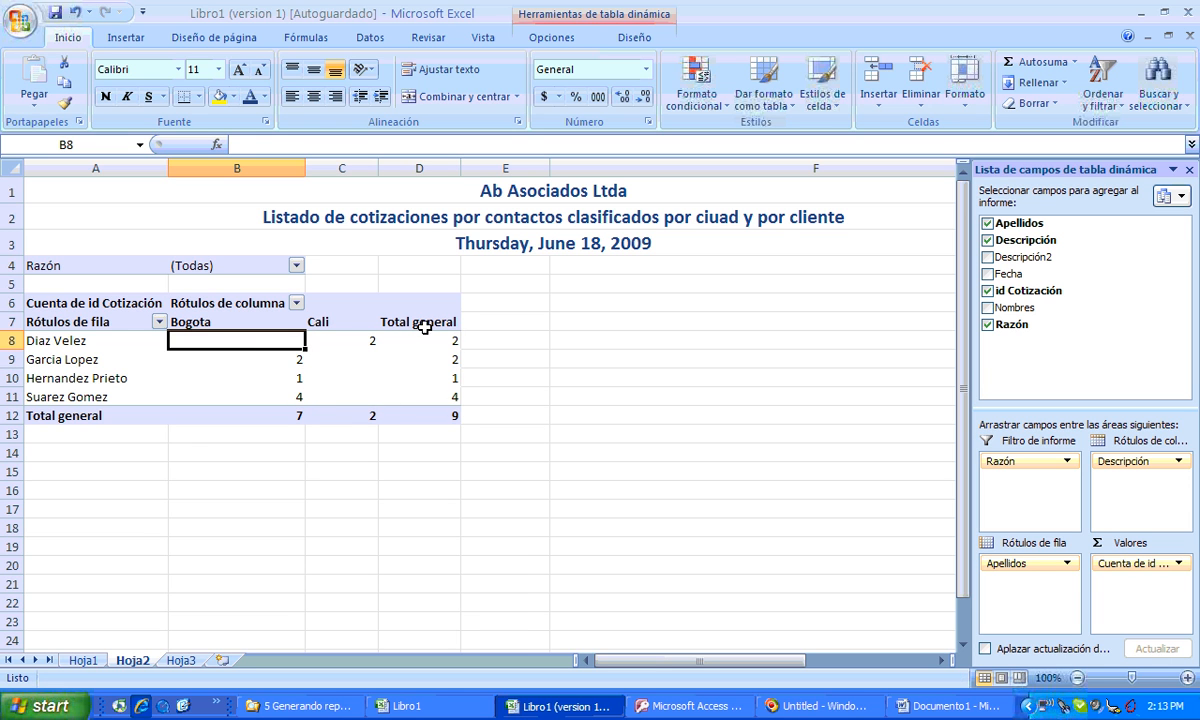
click(251, 366)
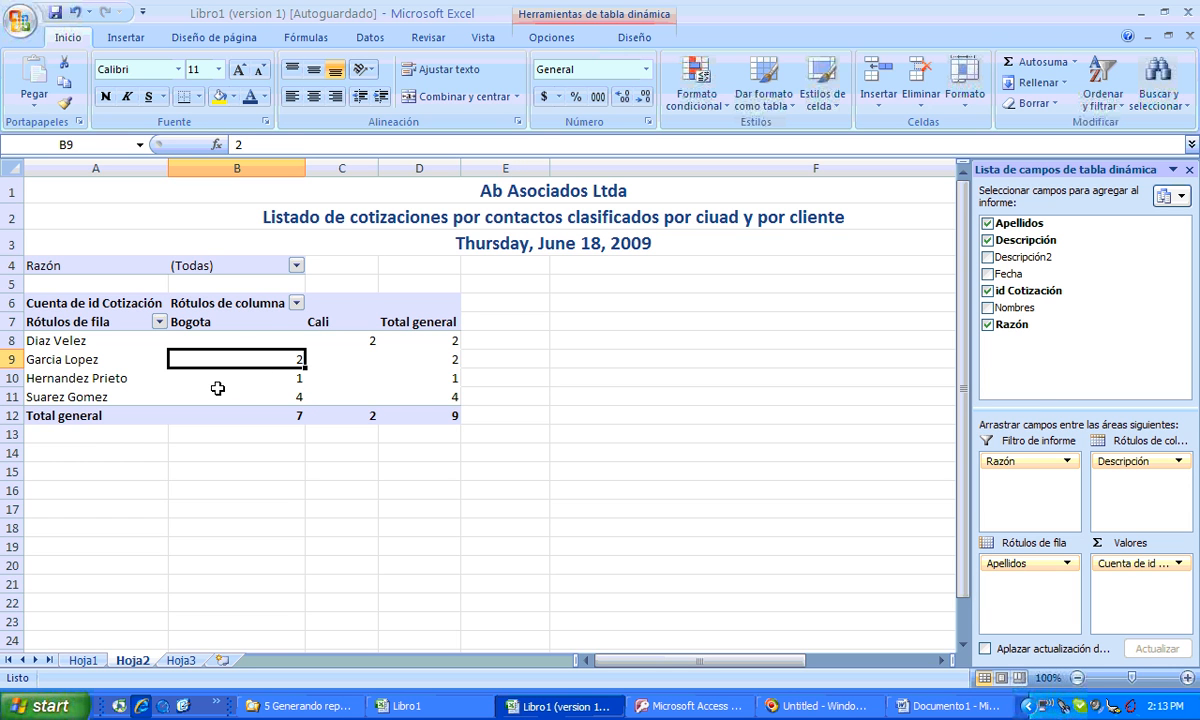
click(88, 342)
click(86, 360)
click(90, 380)
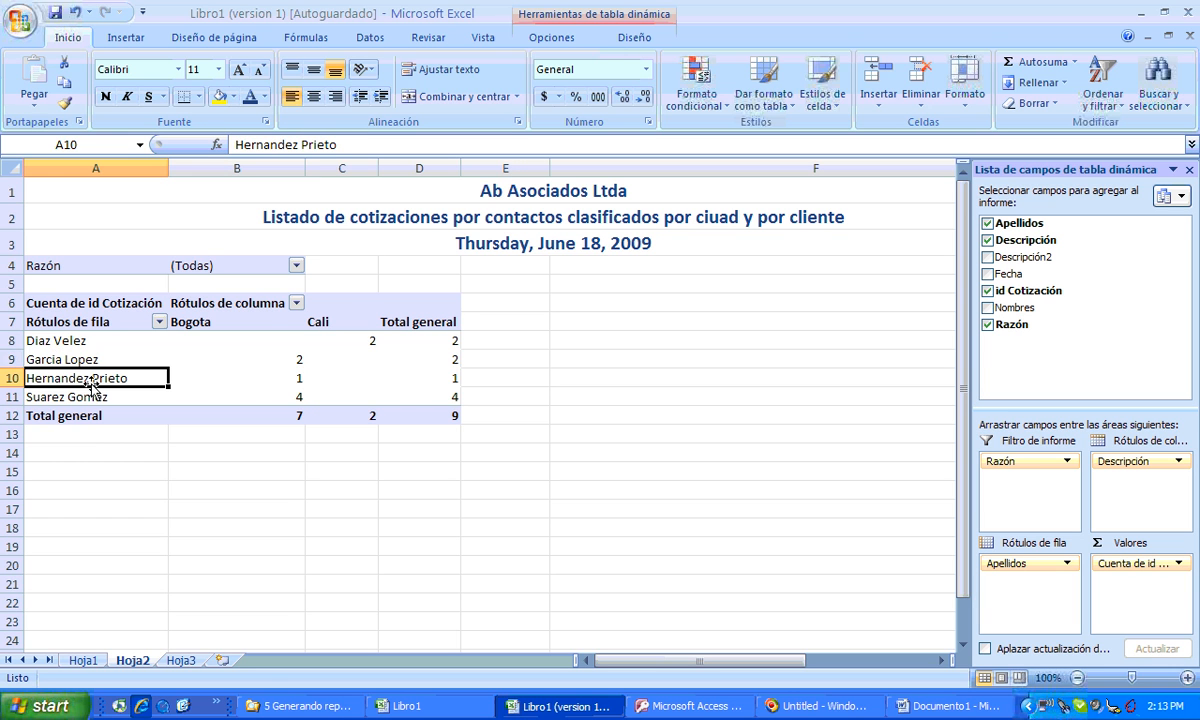
click(255, 325)
click(318, 313)
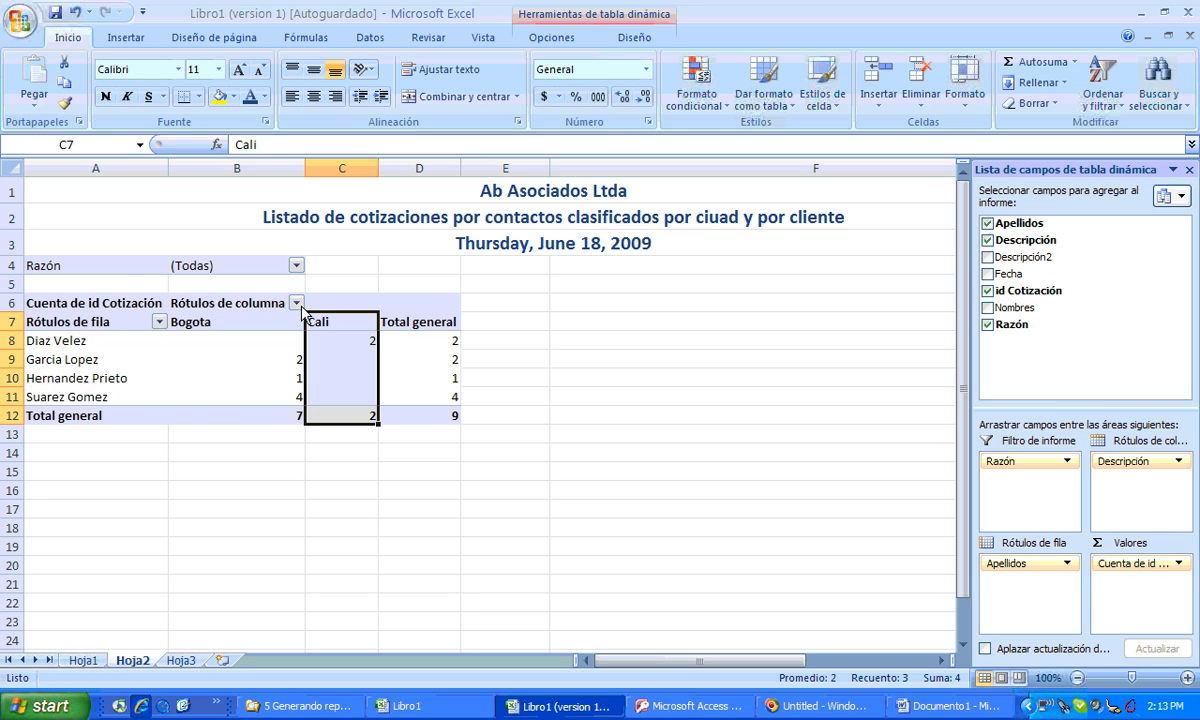
click(120, 265)
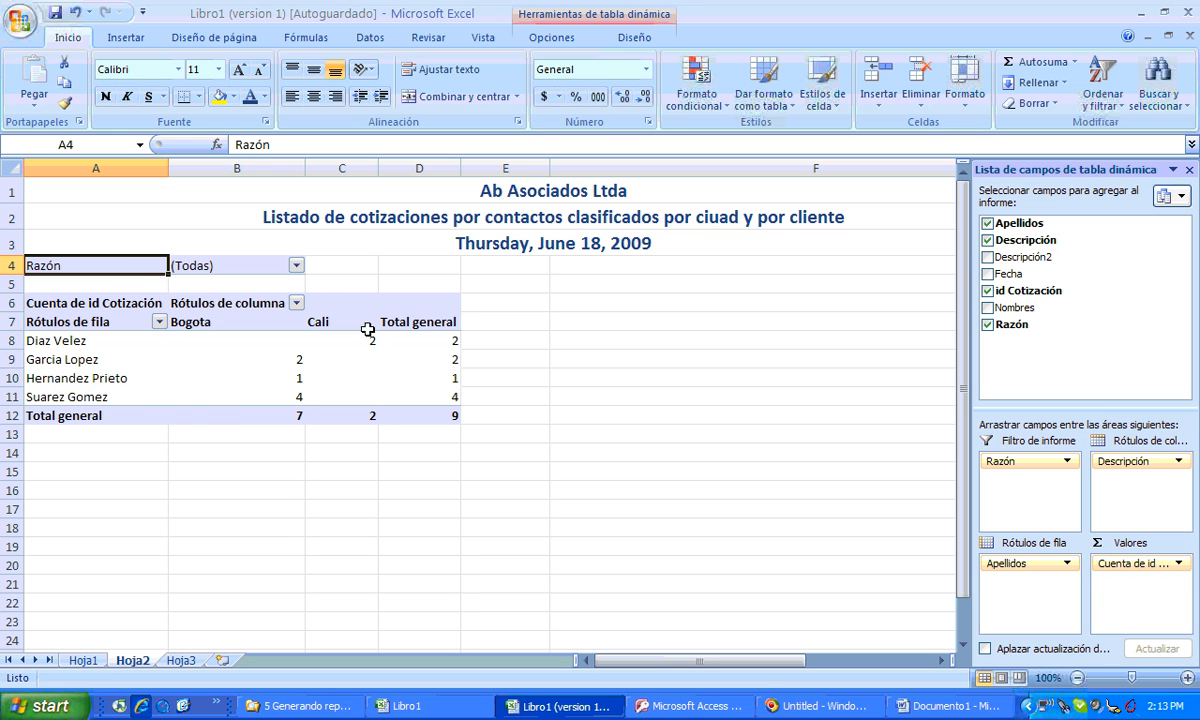
click(439, 413)
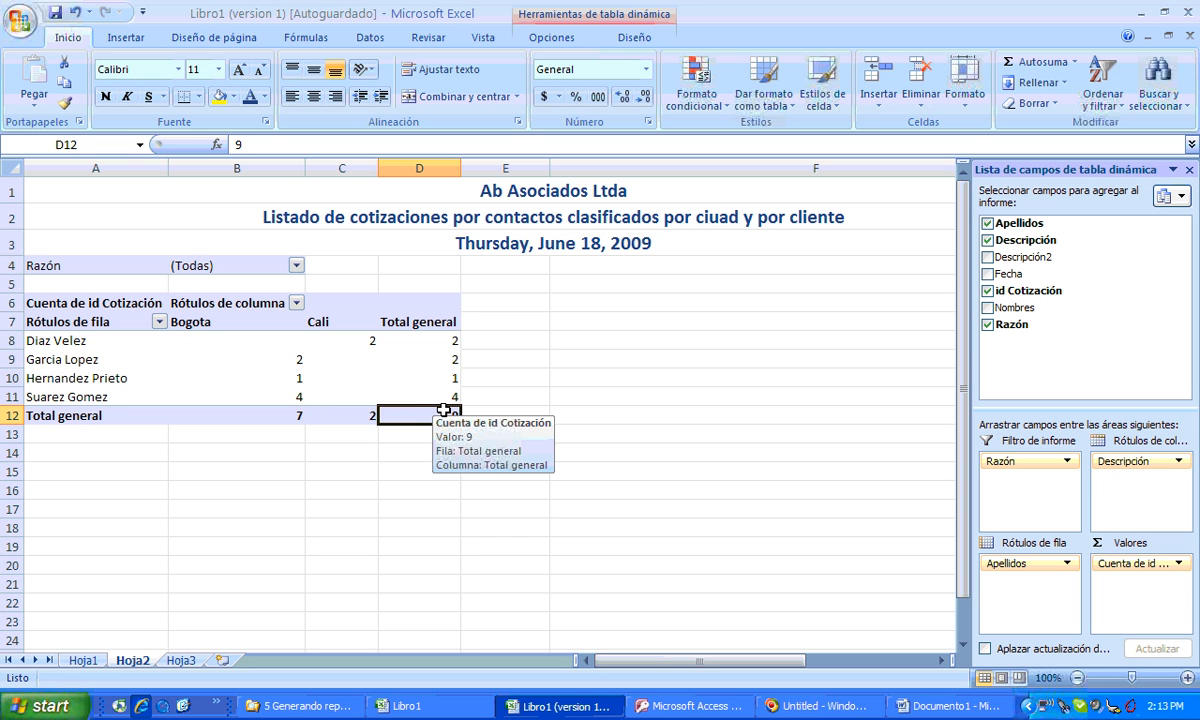
click(252, 341)
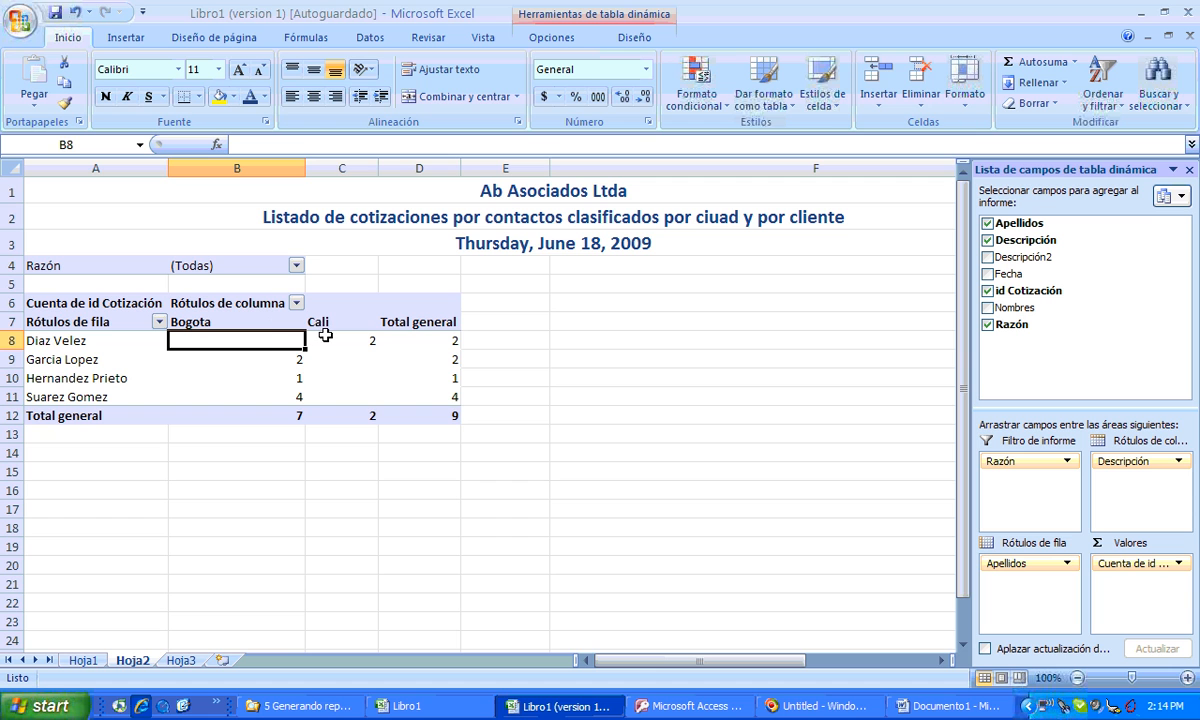
drag(268, 335, 363, 396)
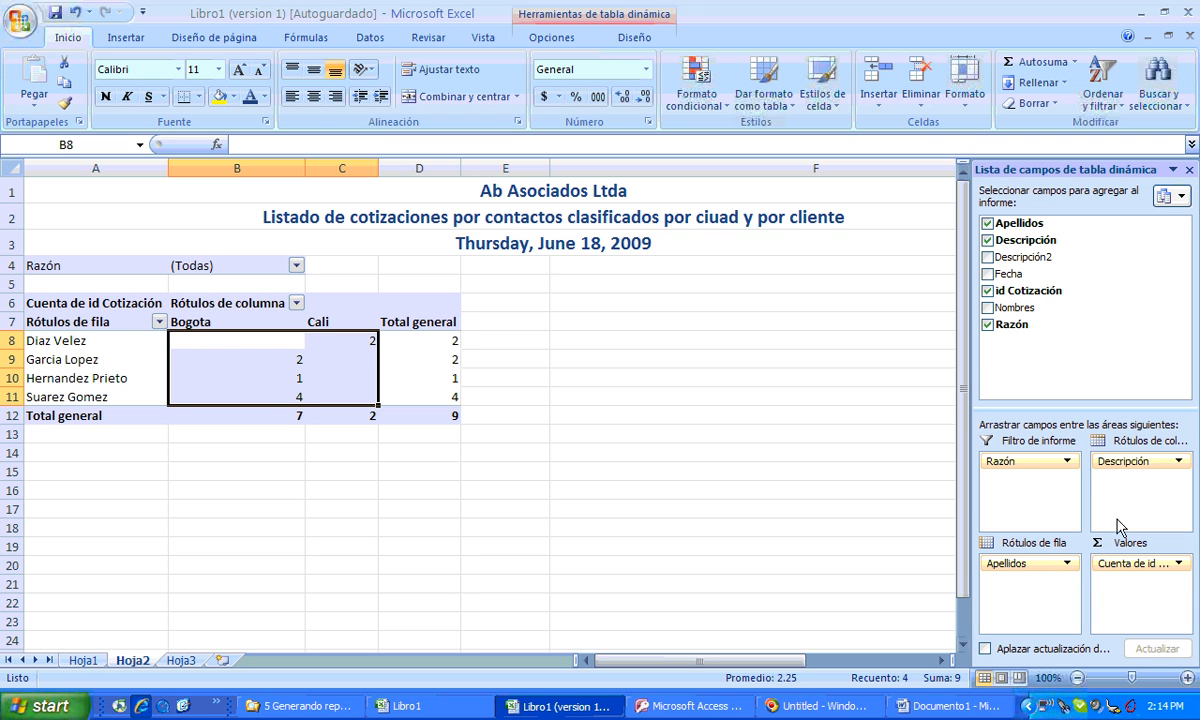
Set the value field's custom name to "No de cotizaciones" and widen the Cali column again.
click(1115, 565)
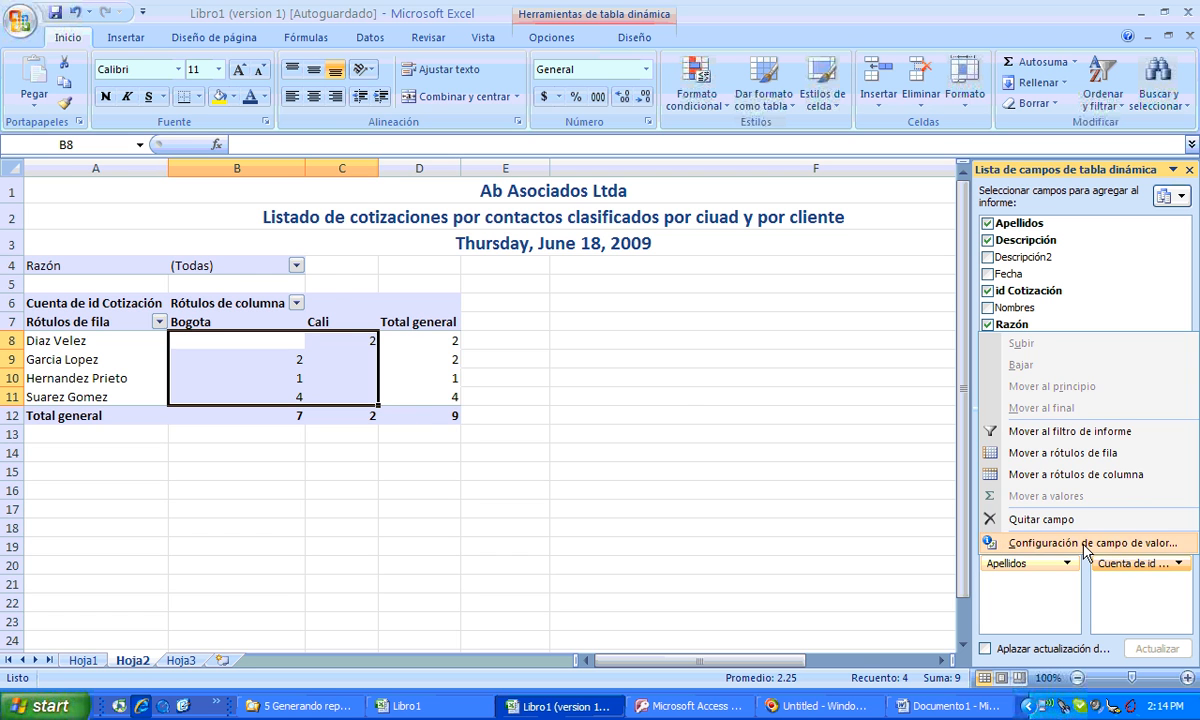
click(1035, 541)
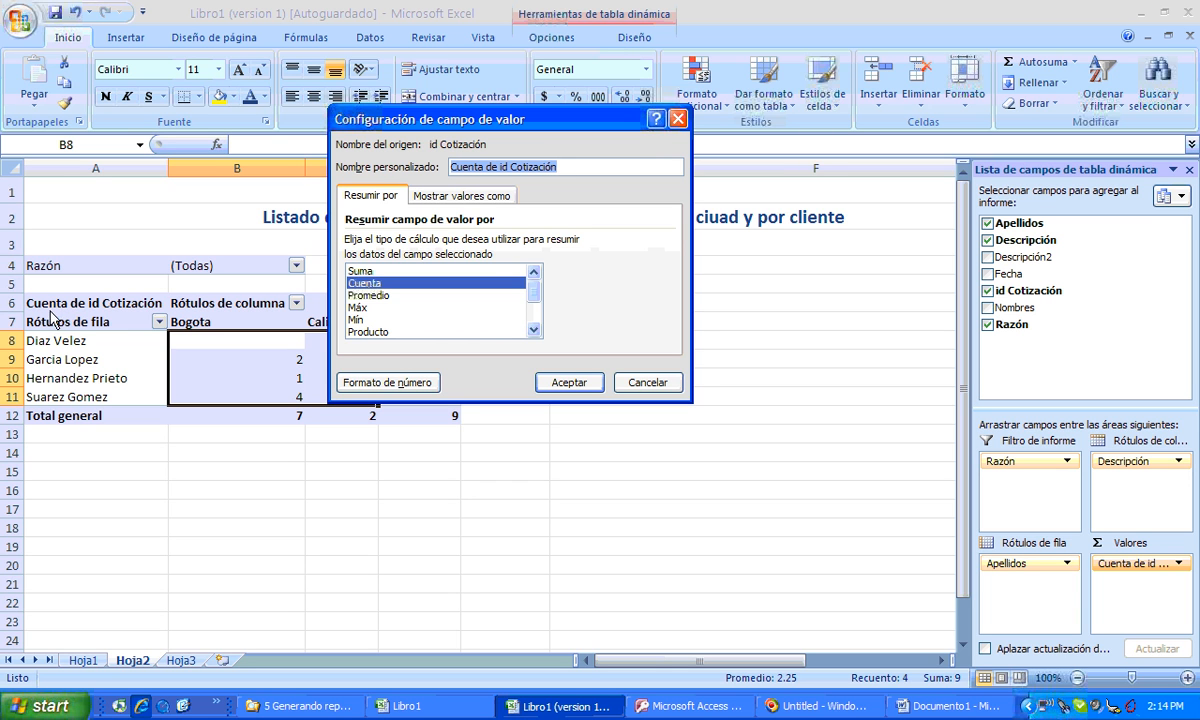
drag(528, 158, 367, 167)
text(No de )
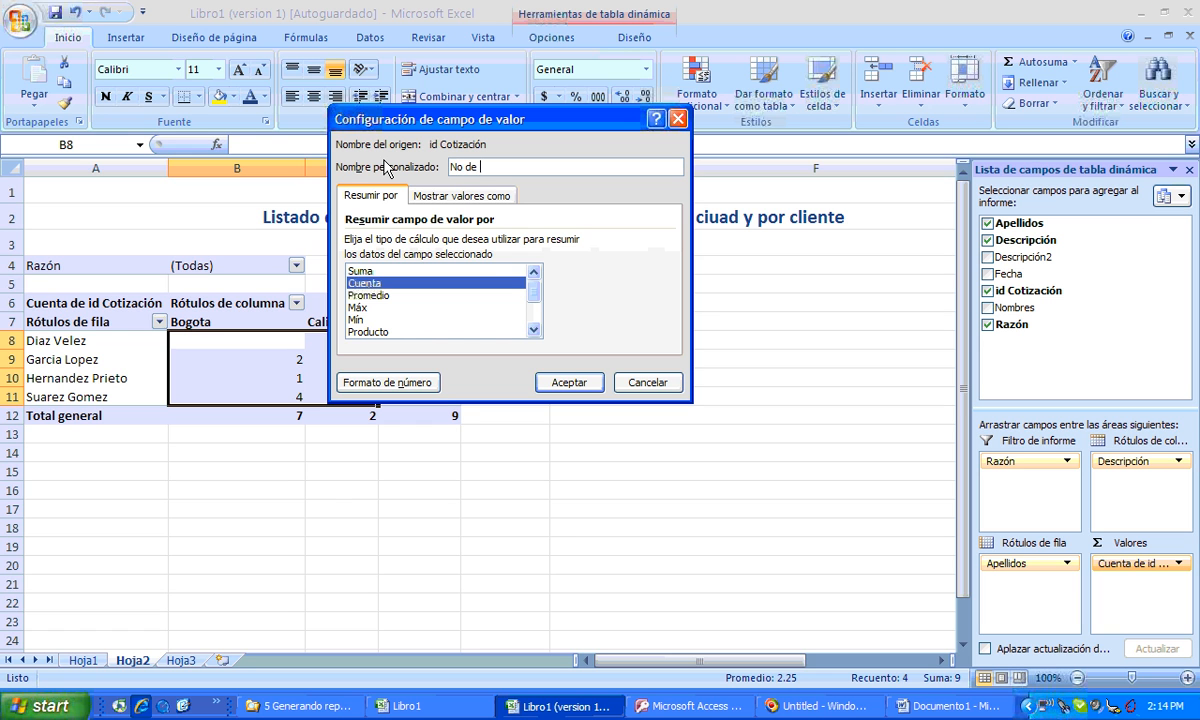
text(cotizaciones)
key(Return)
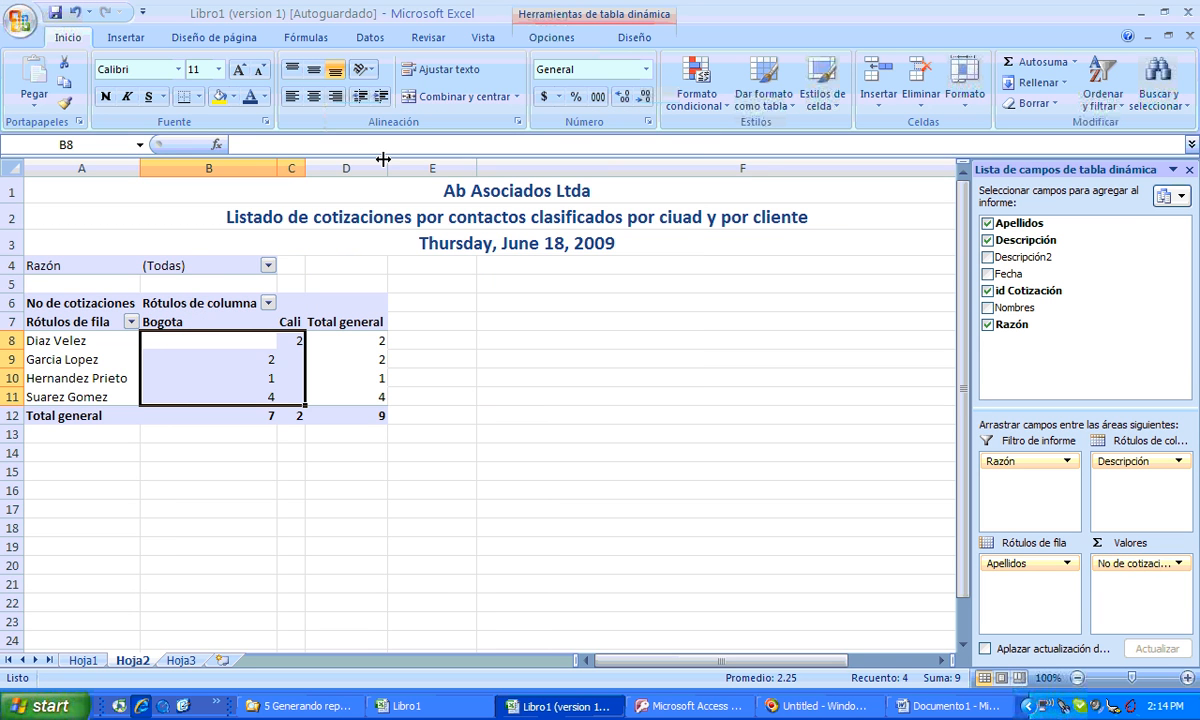
click(84, 304)
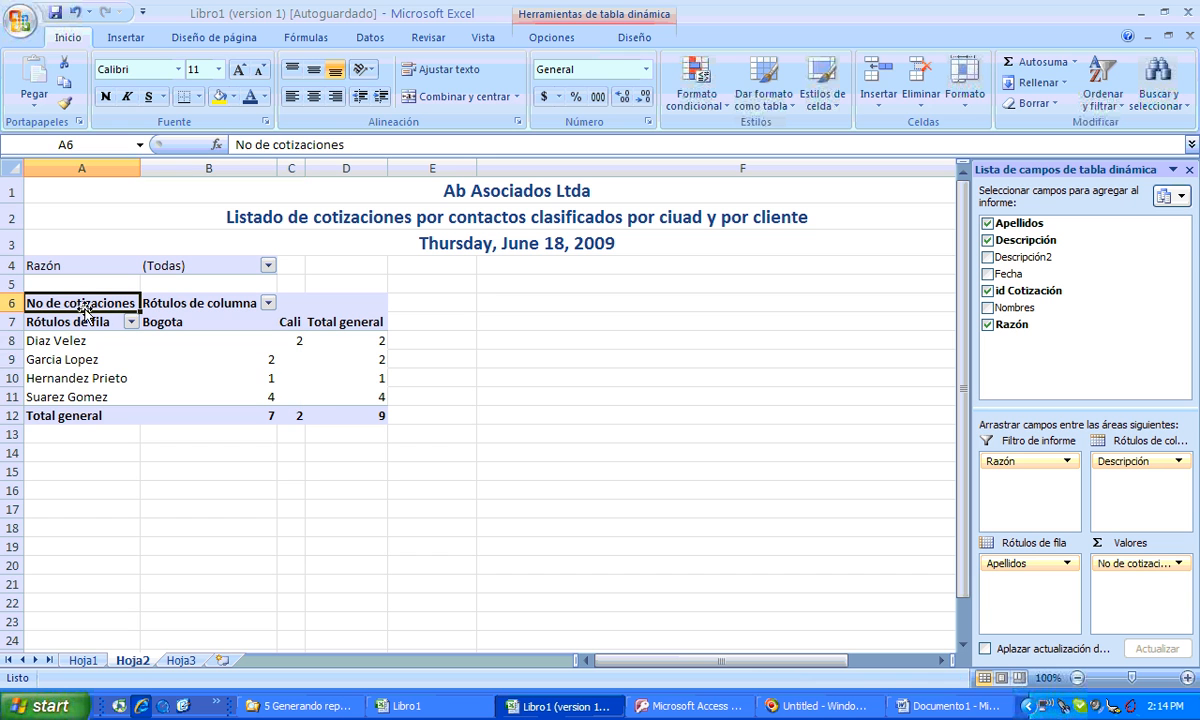
drag(313, 170, 367, 167)
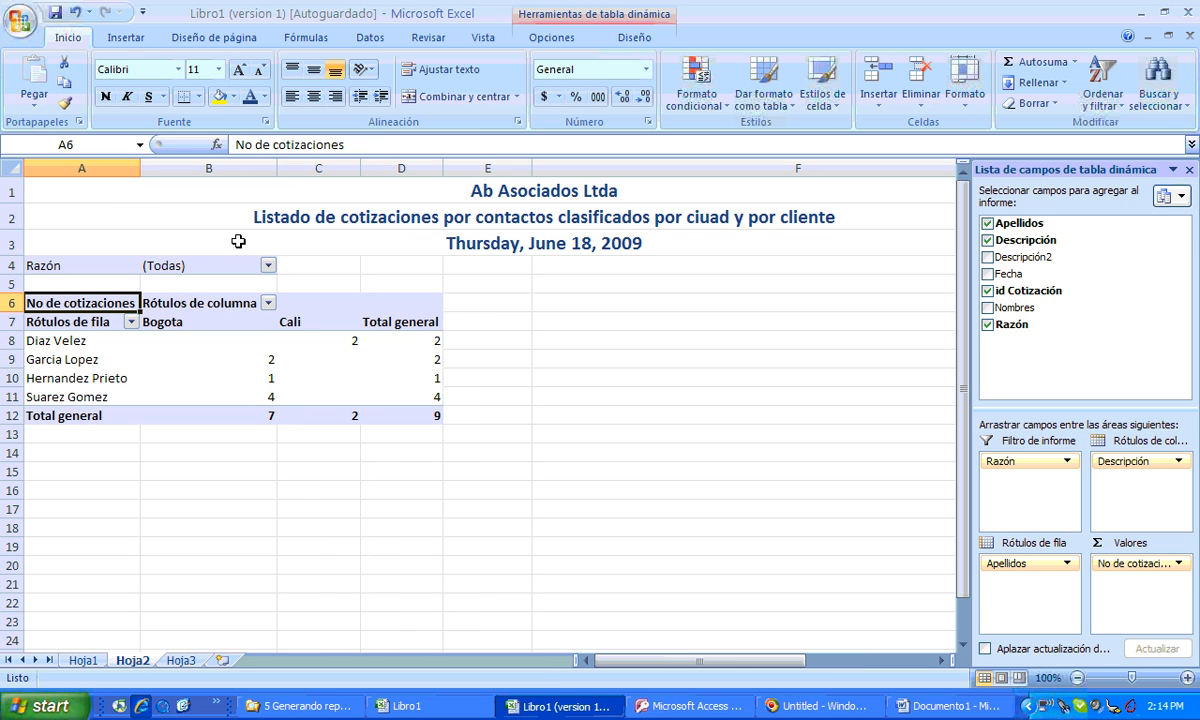
Replace the pivot table's row label heading in A7 with "Contactos".
click(55, 320)
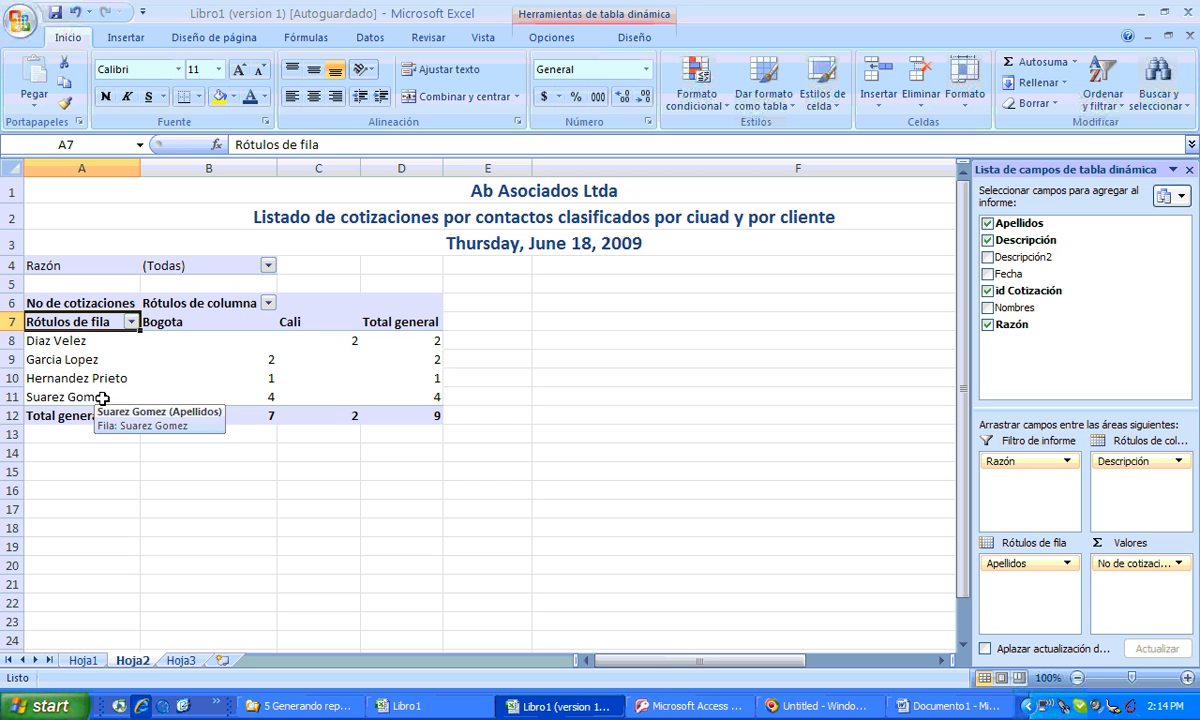
text(Contactos)
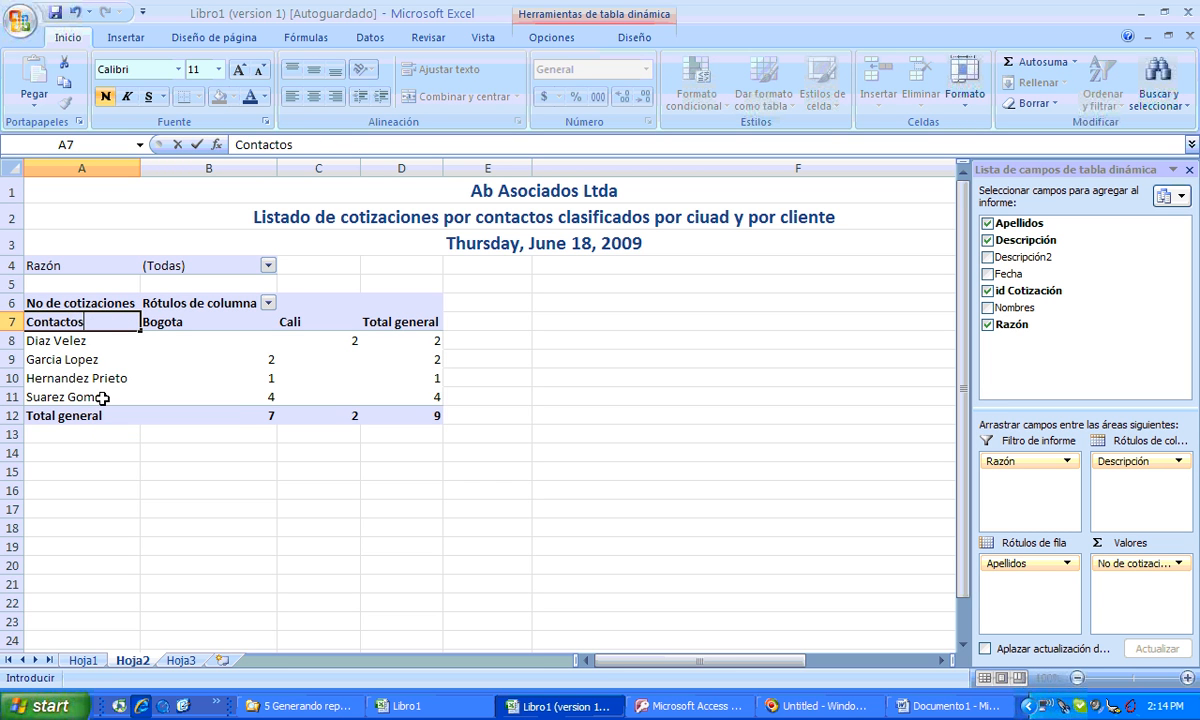
key(Return)
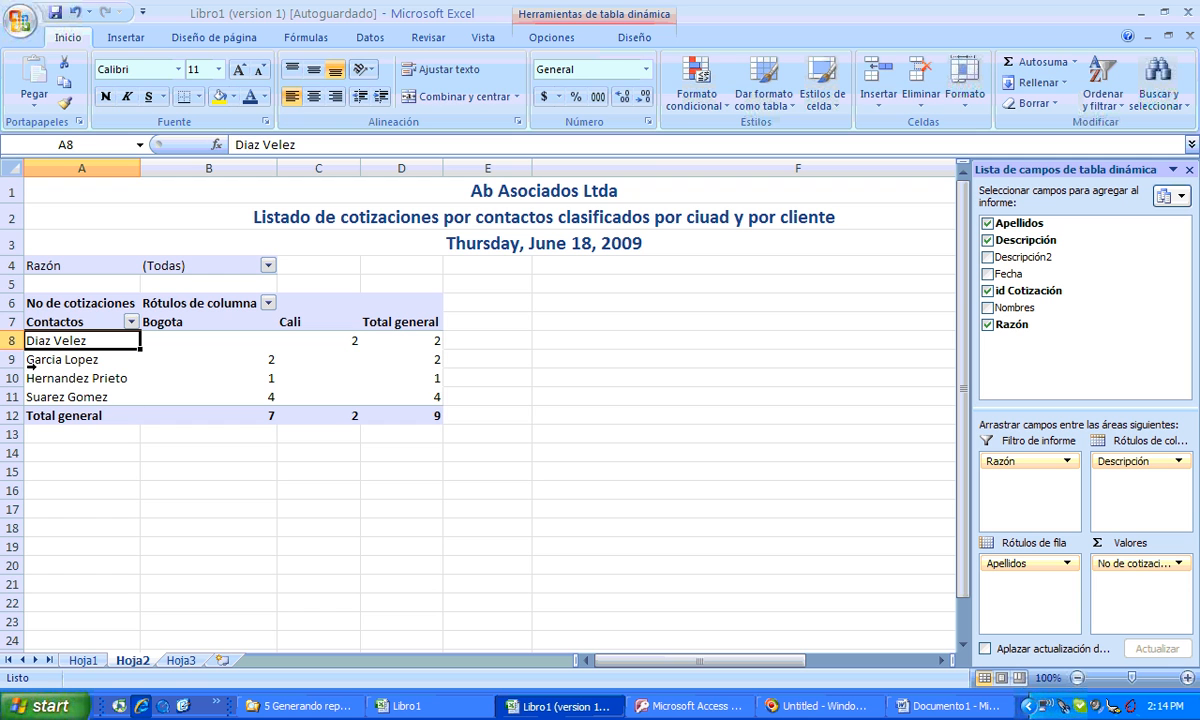
click(68, 322)
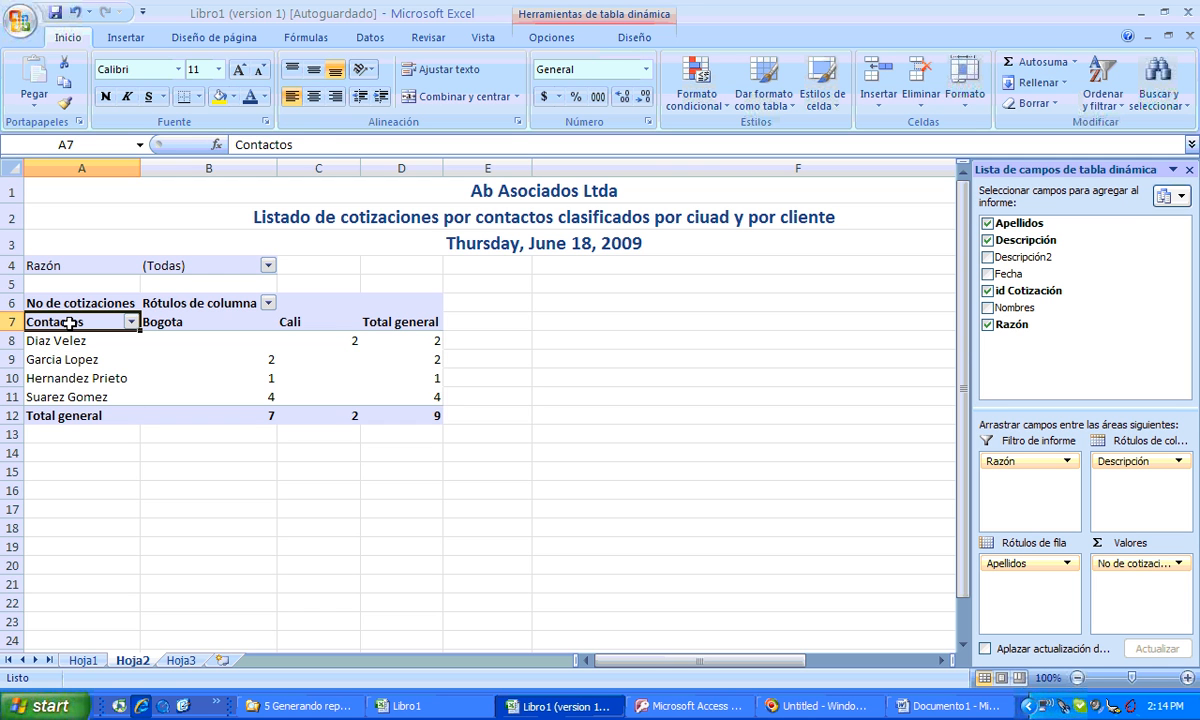
View the filter choices of the Contactos heading and the column labels, keeping all contacts and cities selected.
click(131, 322)
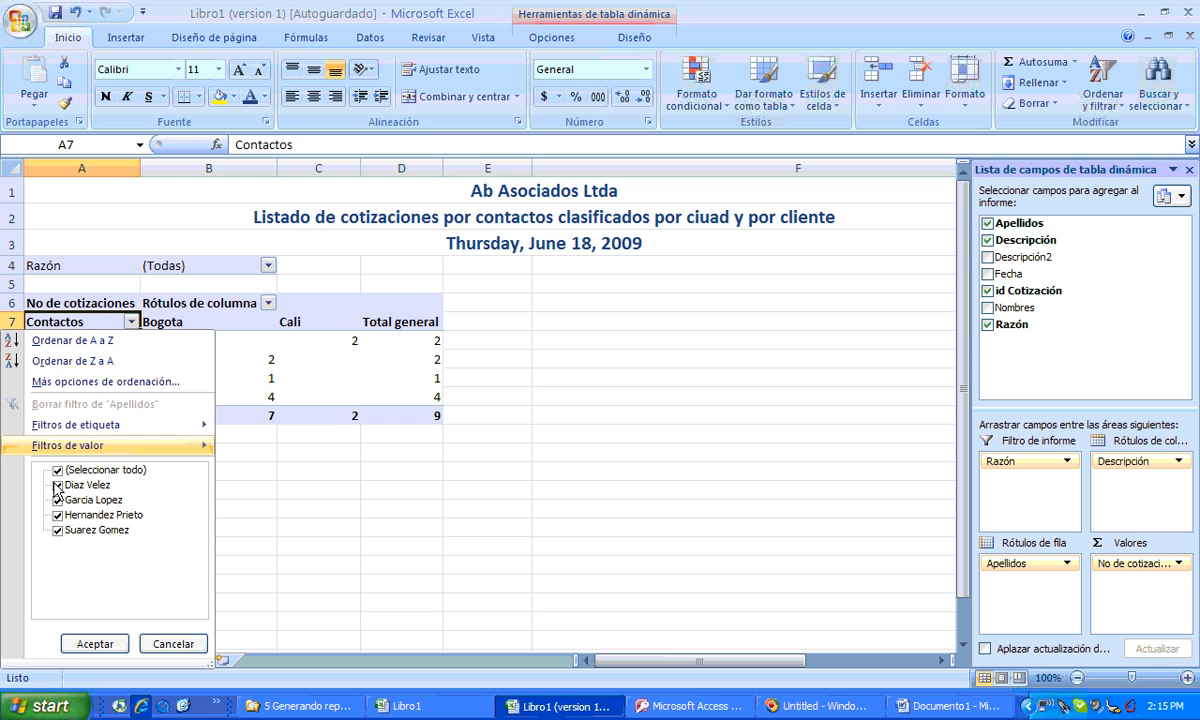
click(97, 643)
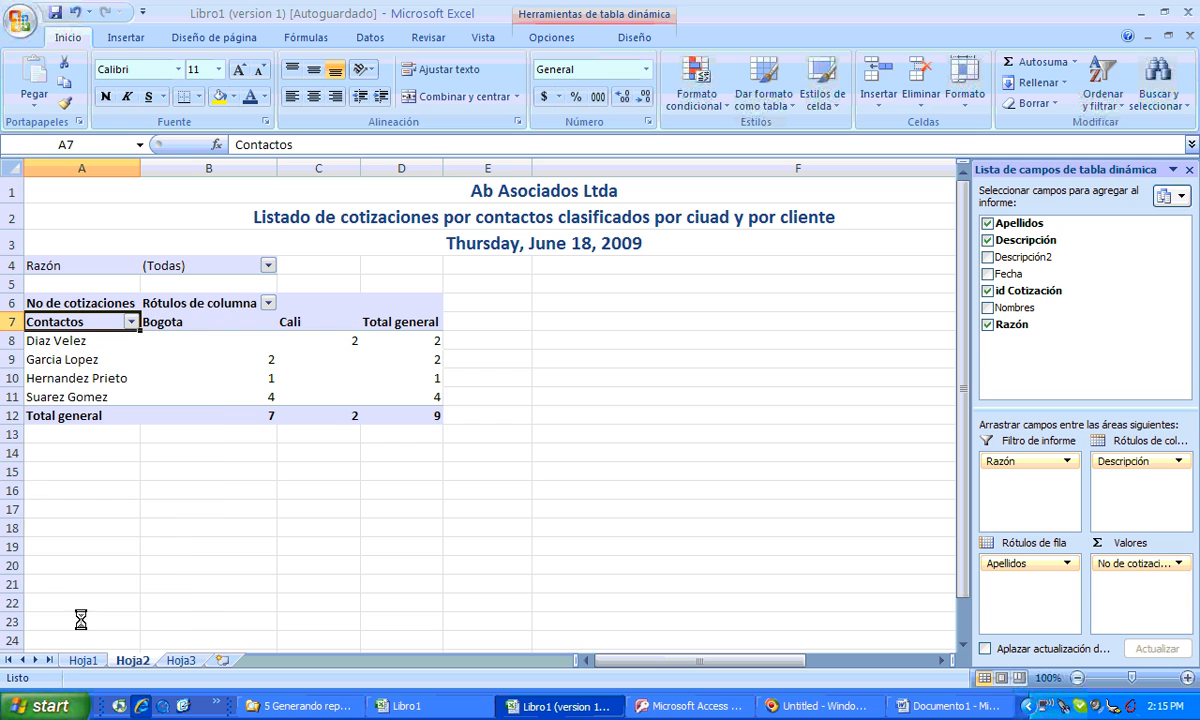
click(267, 303)
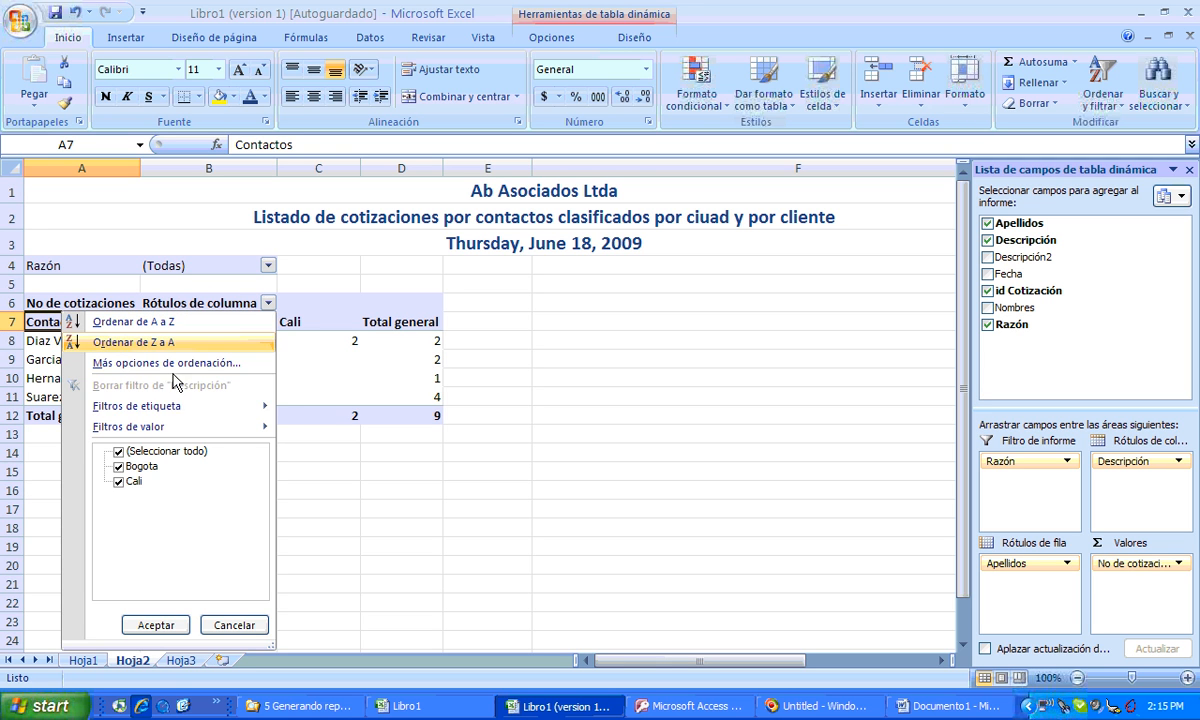
click(155, 624)
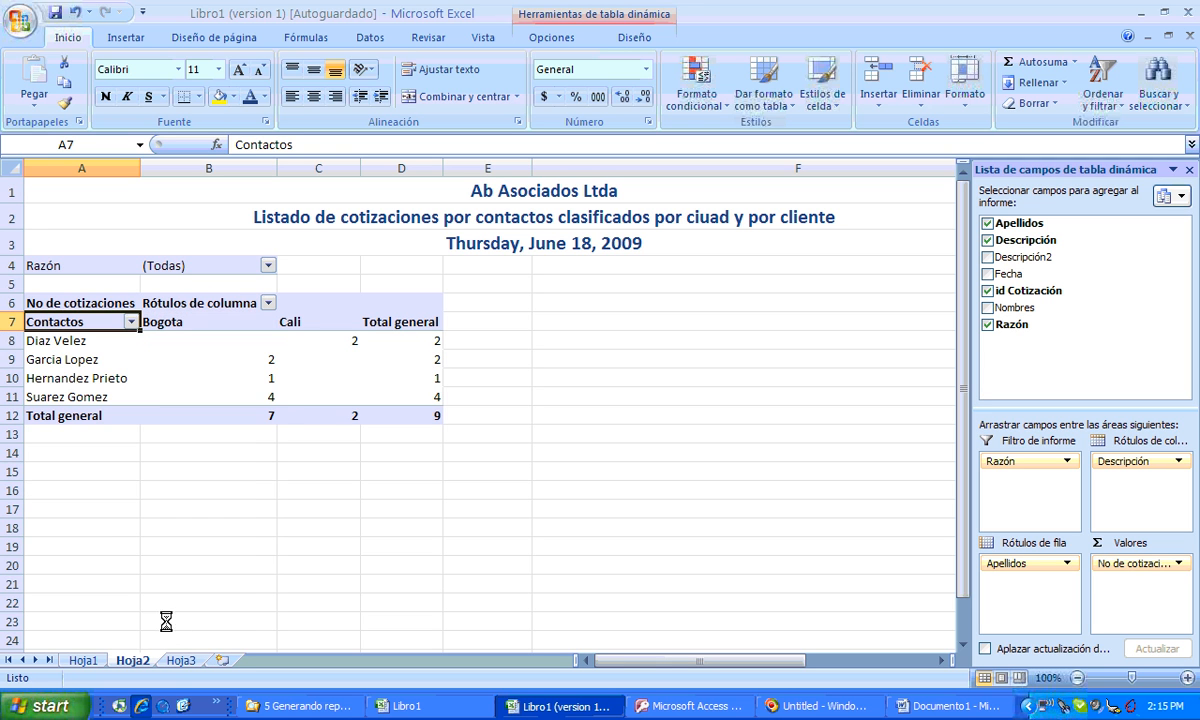
Allow multiple items to be selected in the Razón report filter, keeping all clients included.
click(268, 266)
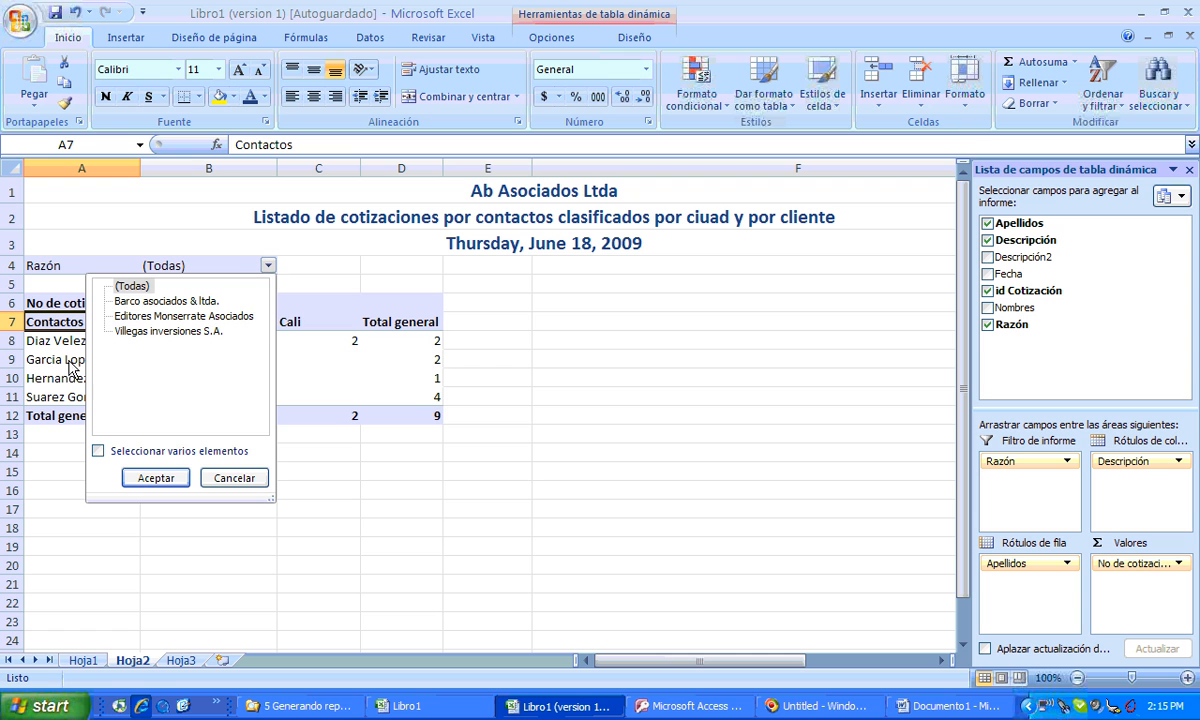
click(104, 452)
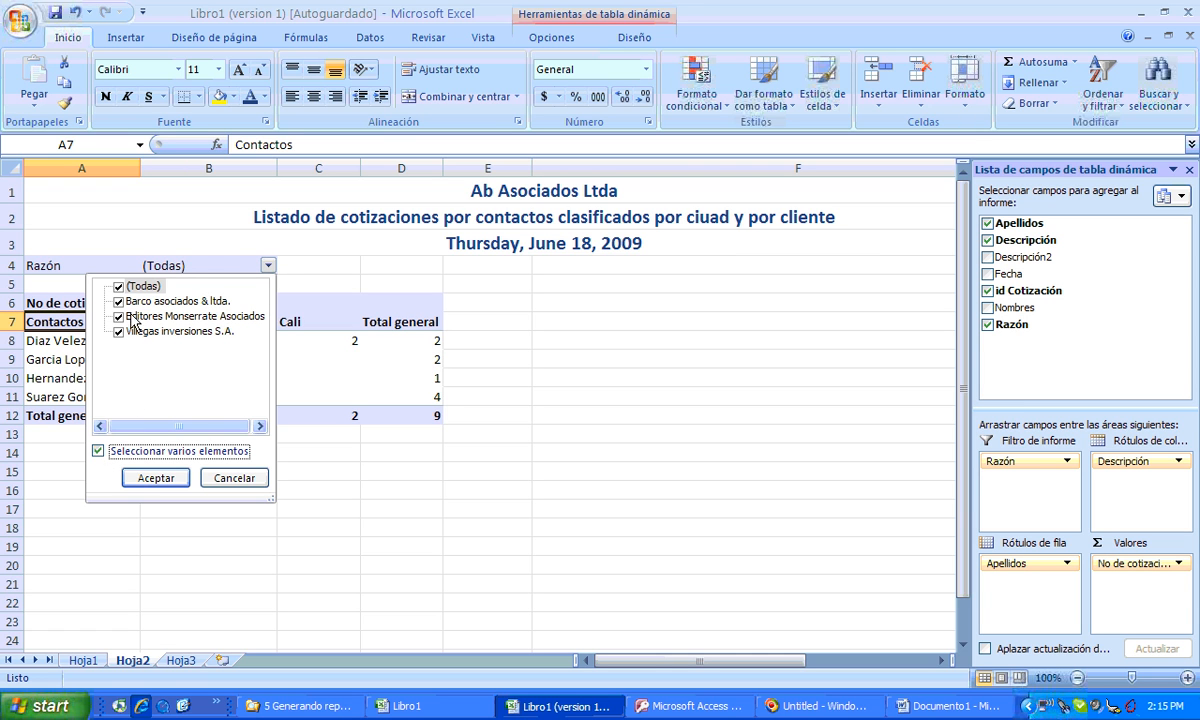
click(152, 478)
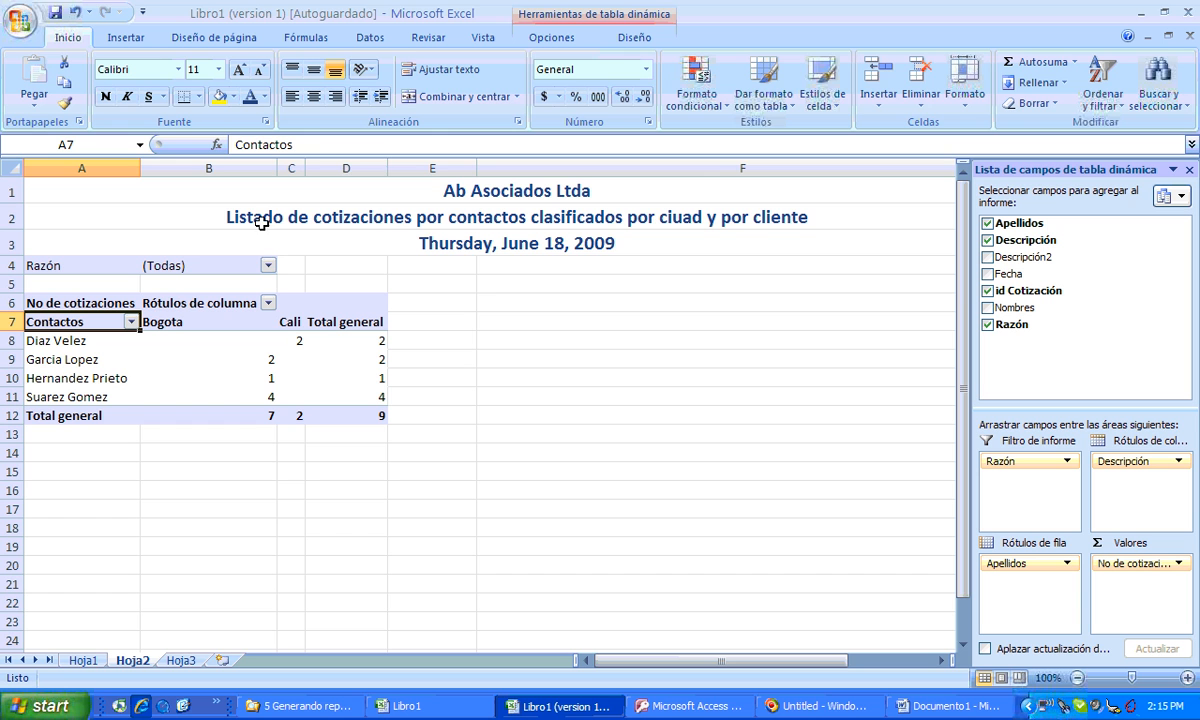
Widen the Cali column slightly and select the pivot table value cells B8:D11.
mouse_move(305, 168)
mouse_down()
mouse_move(375, 166)
mouse_move(302, 168)
mouse_up()
click(206, 340)
drag(215, 341, 370, 390)
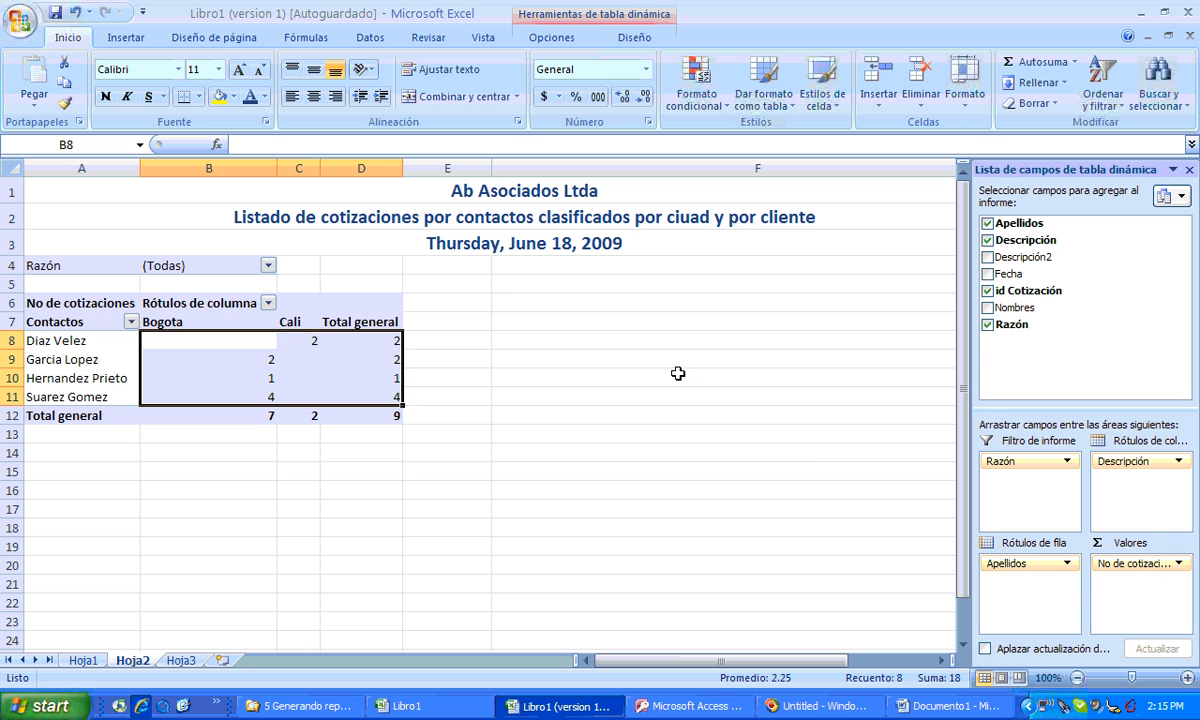
Show the No de cotizaciones values as % de la columna.
click(1133, 565)
click(1120, 543)
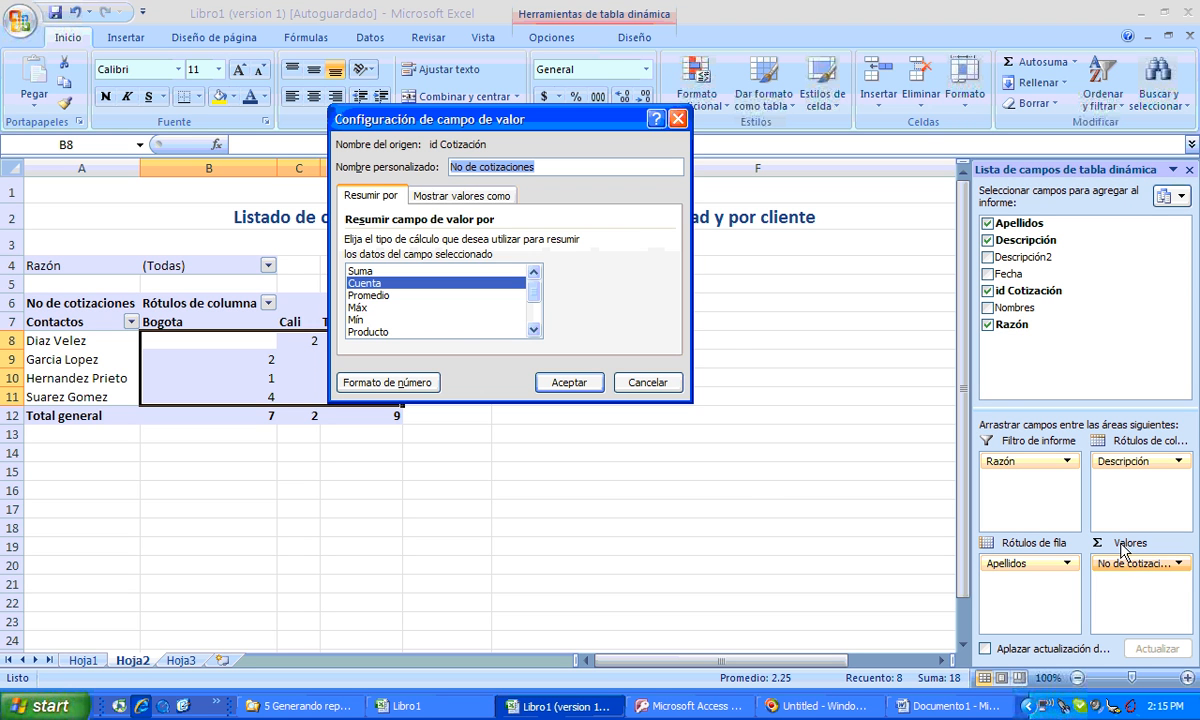
click(448, 197)
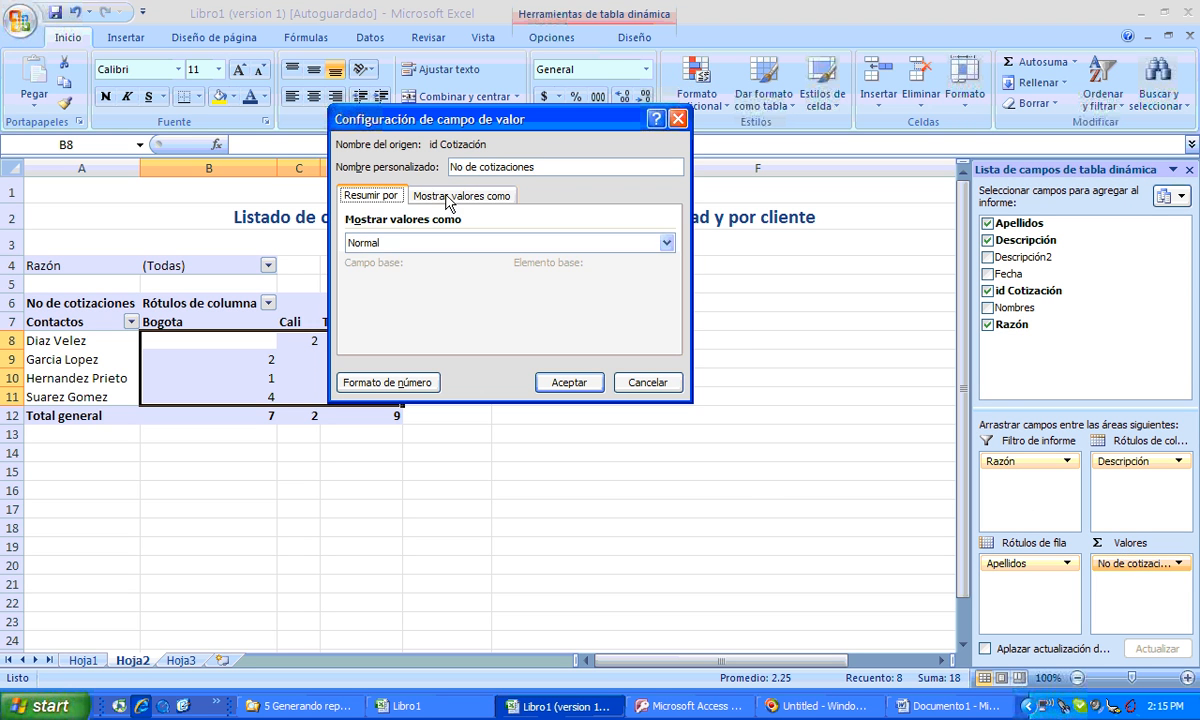
click(476, 246)
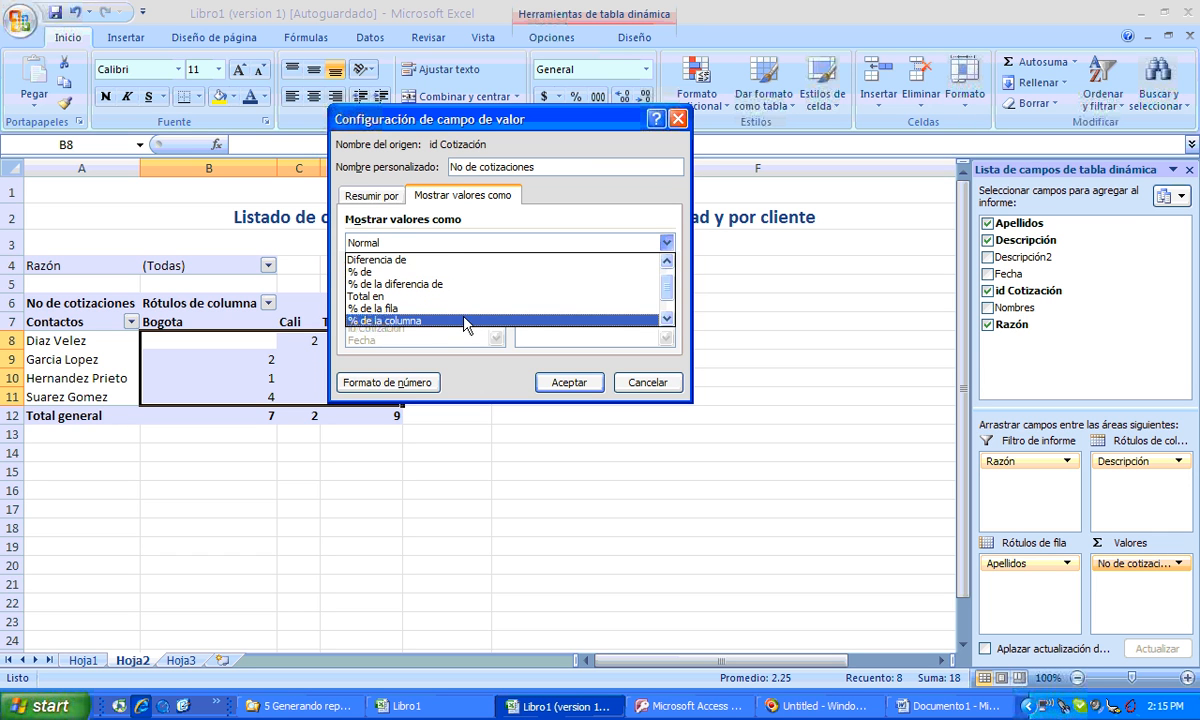
click(470, 322)
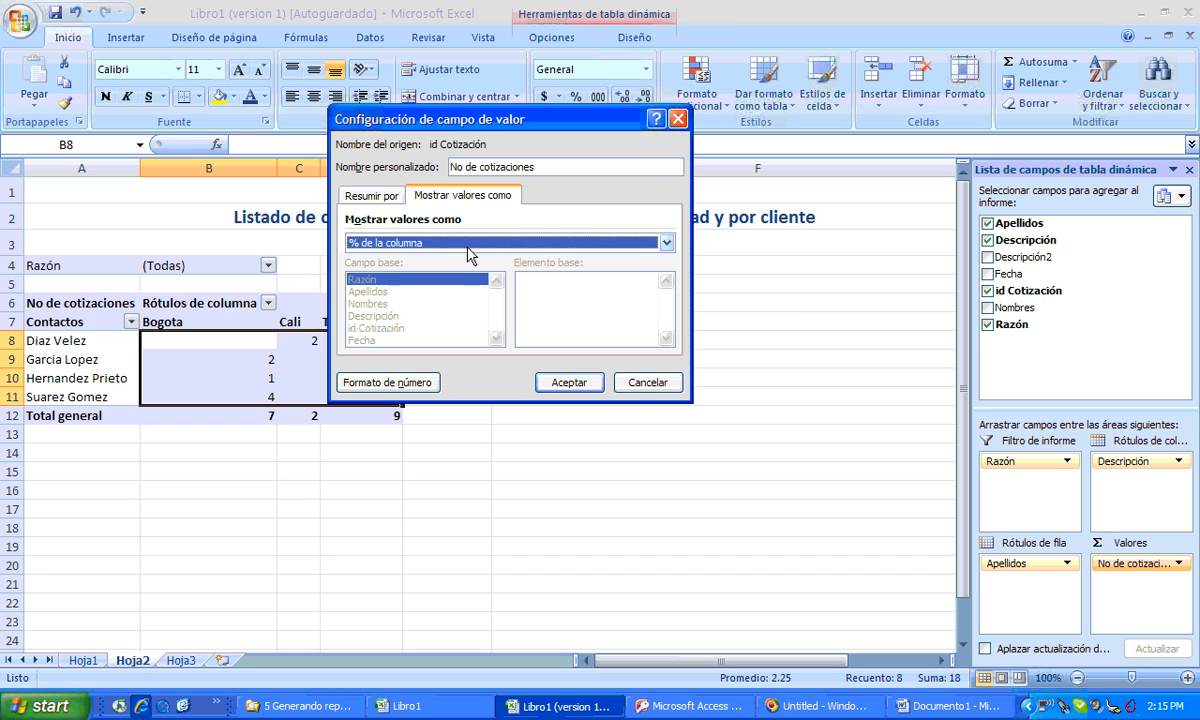
click(562, 382)
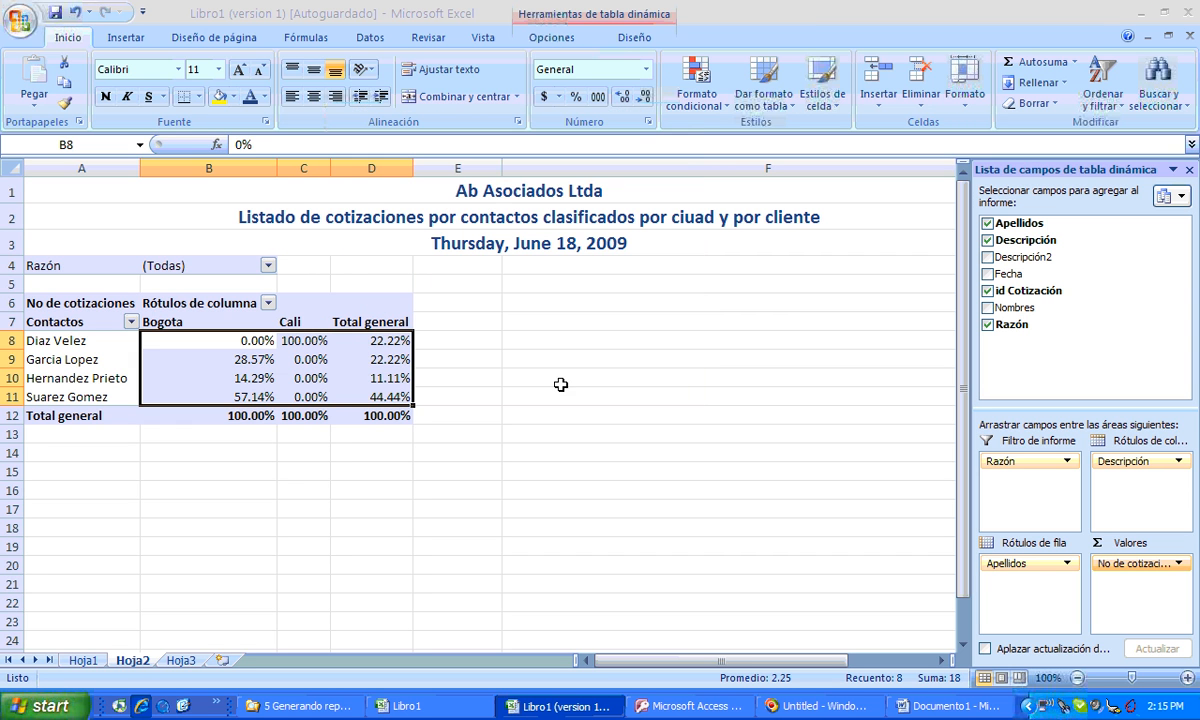
Widen the Cali column and check the first contact's Bogota and Cali percentages in row 8.
click(298, 417)
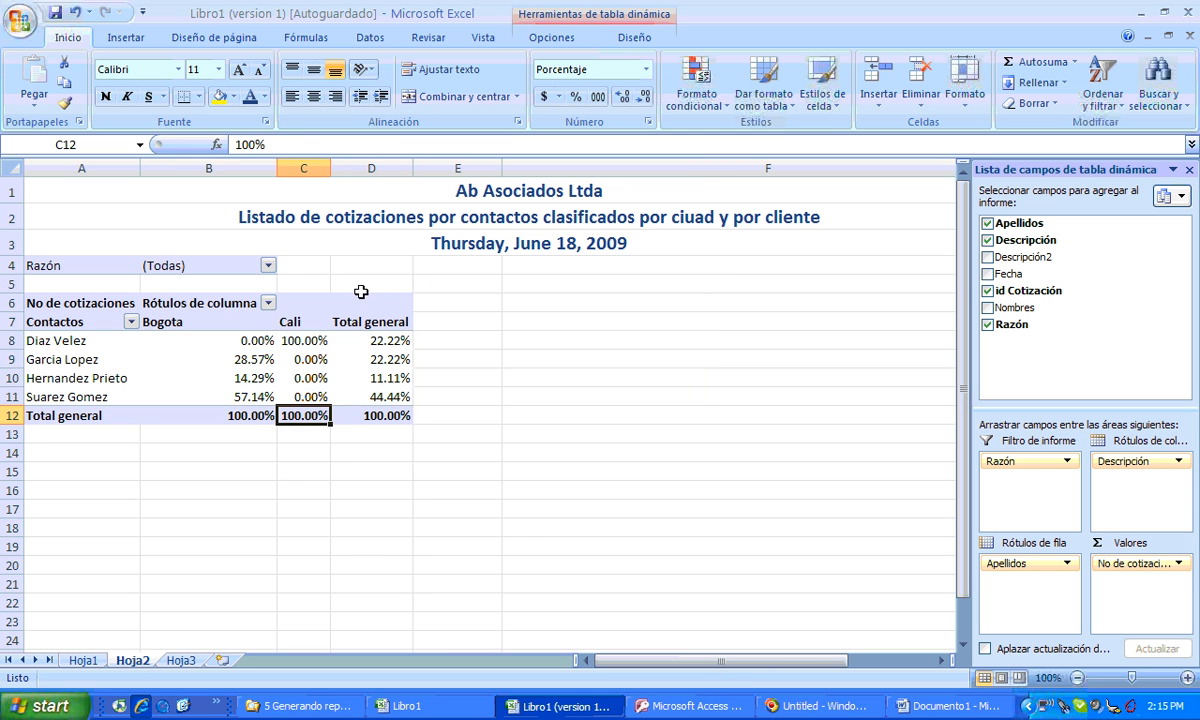
drag(330, 168, 364, 172)
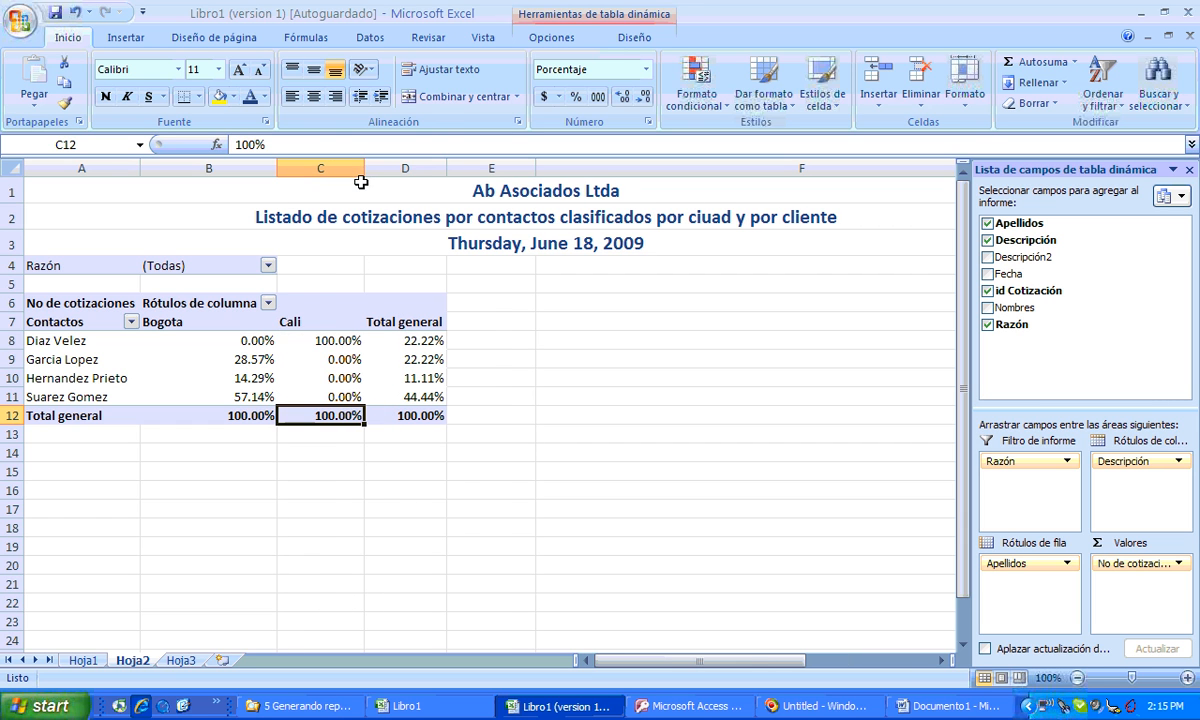
click(334, 340)
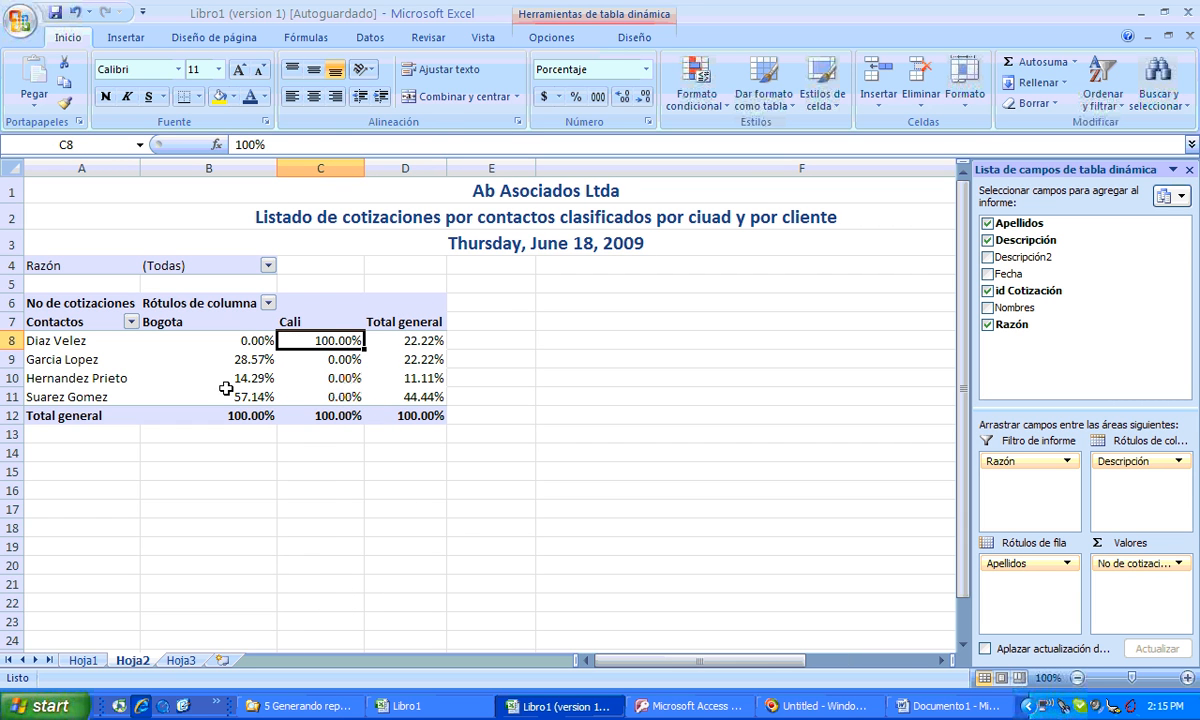
click(176, 339)
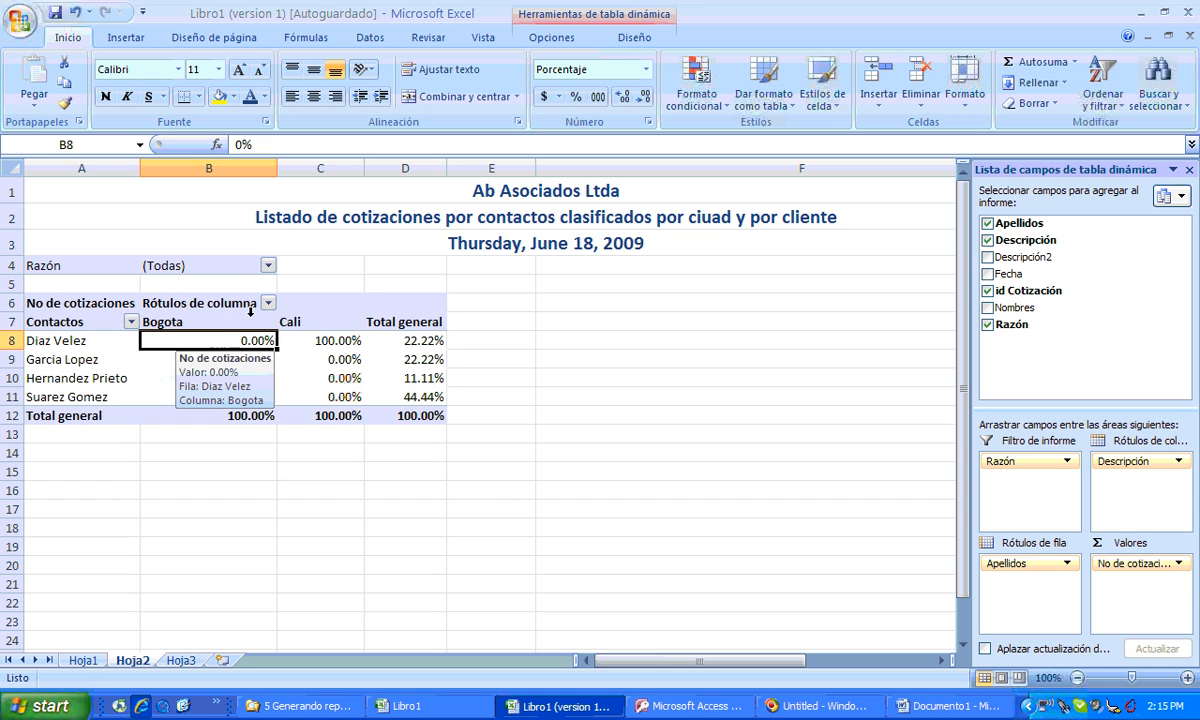
click(317, 345)
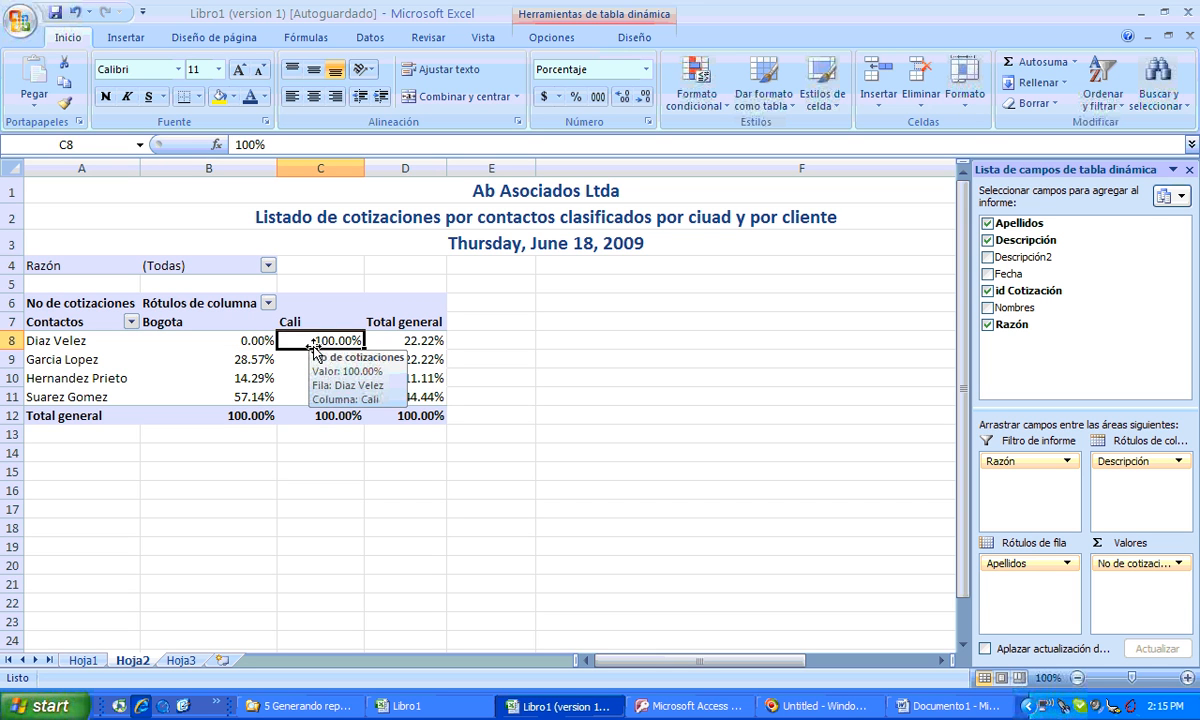
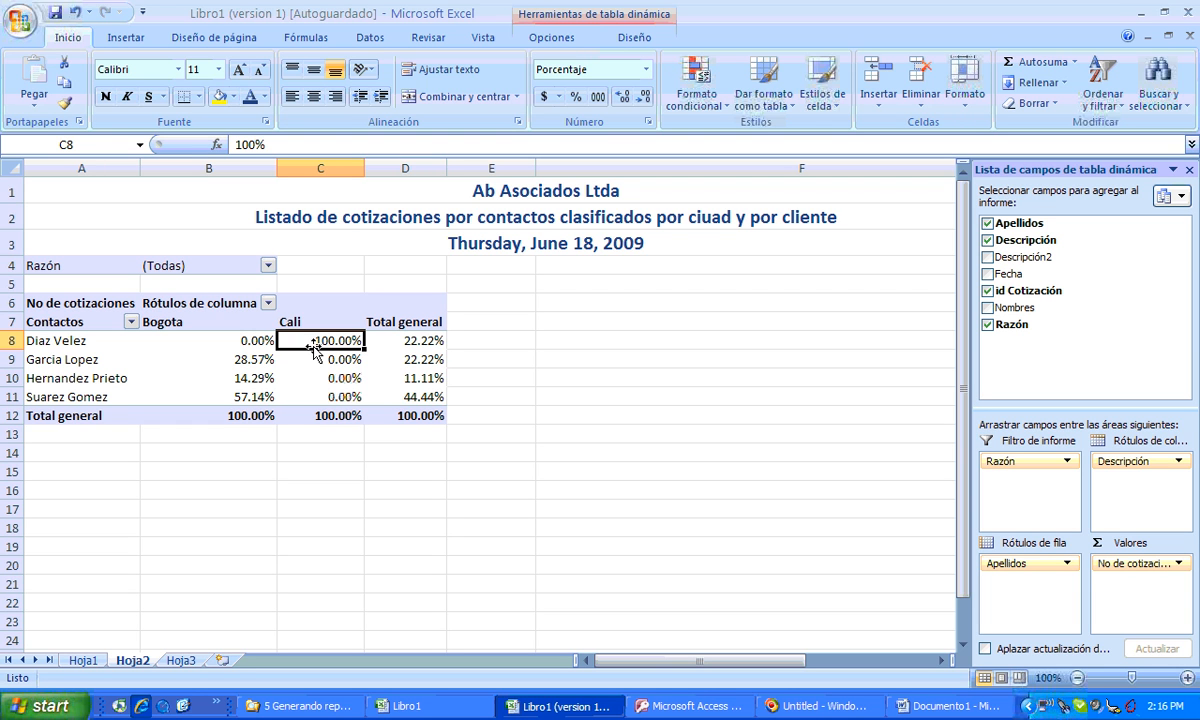
Show the No de cotizaciones values as Diferencia de, with base field Razón and base item Villegas inversiones S.A.
click(1161, 566)
click(1060, 540)
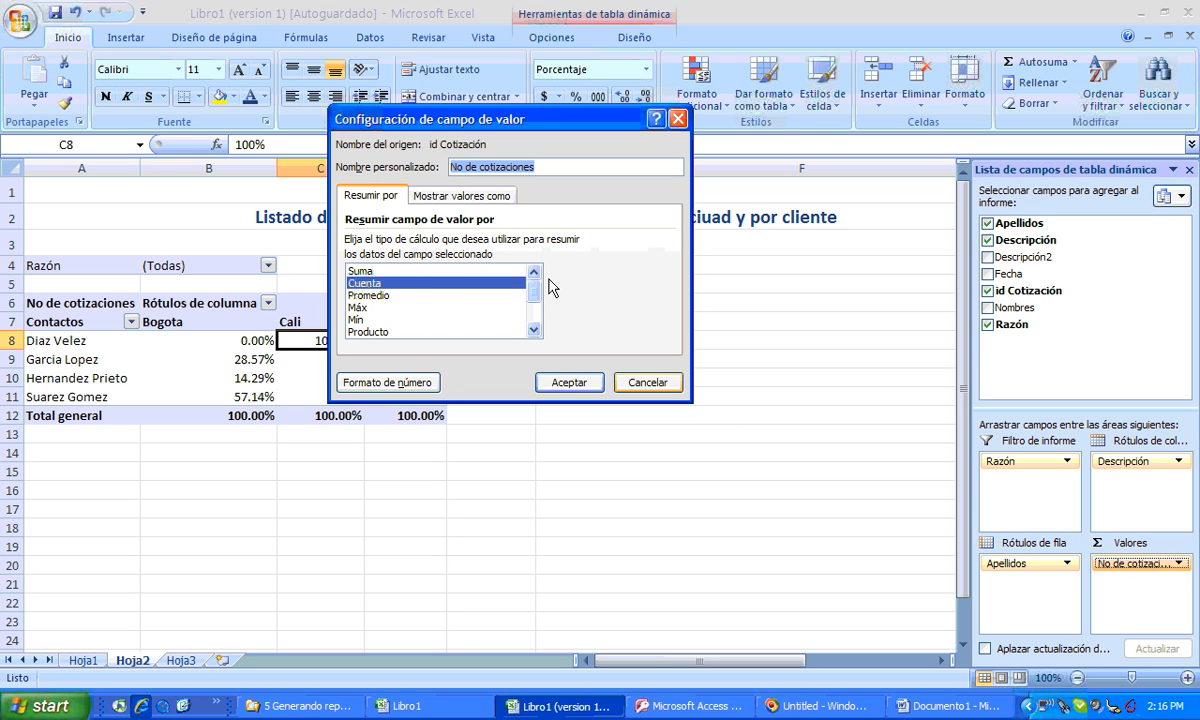
click(413, 194)
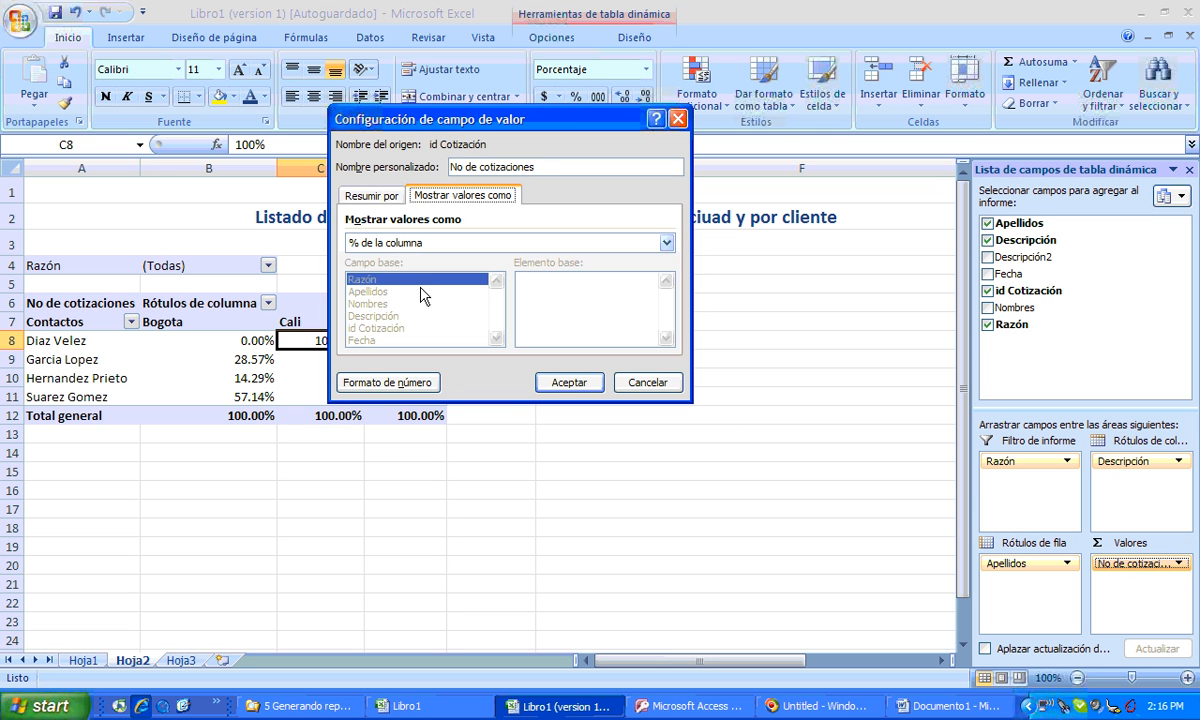
click(400, 240)
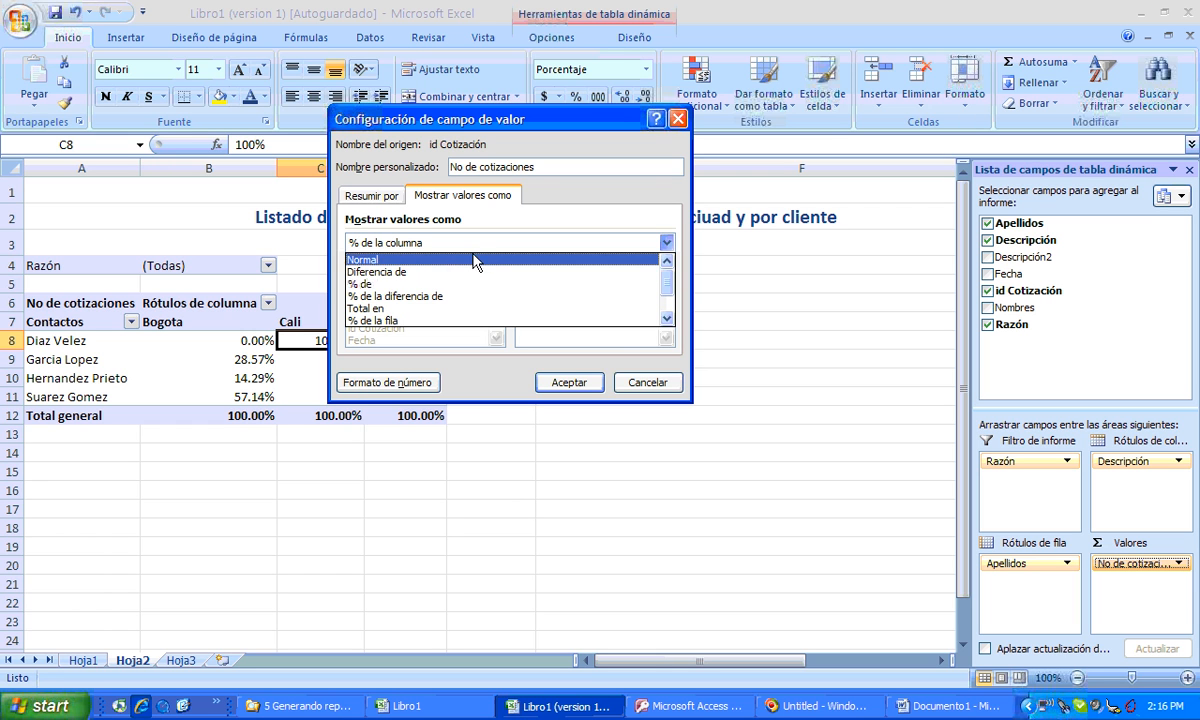
click(453, 272)
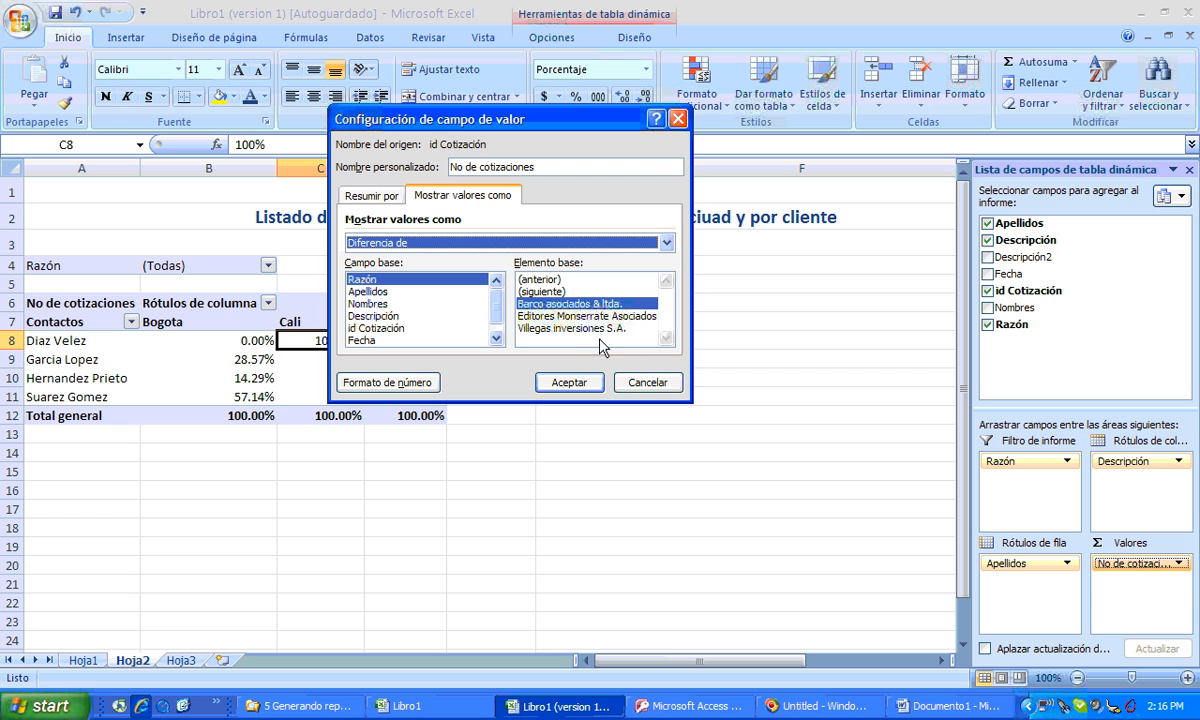
click(589, 329)
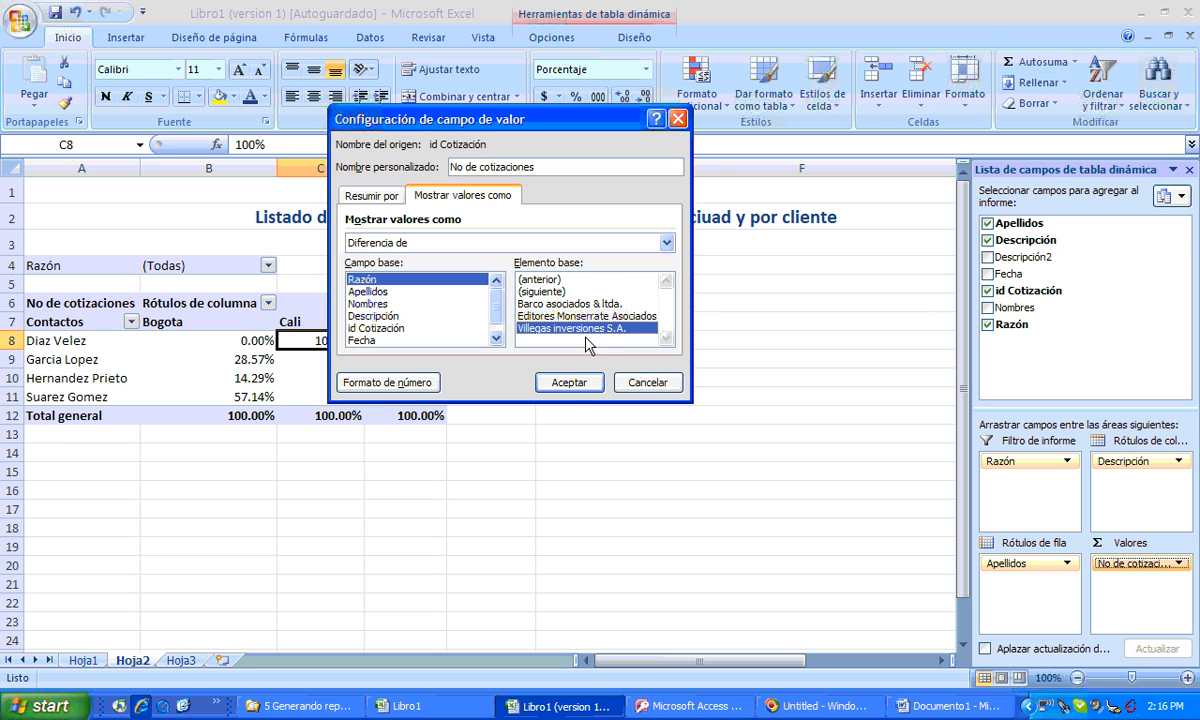
click(569, 384)
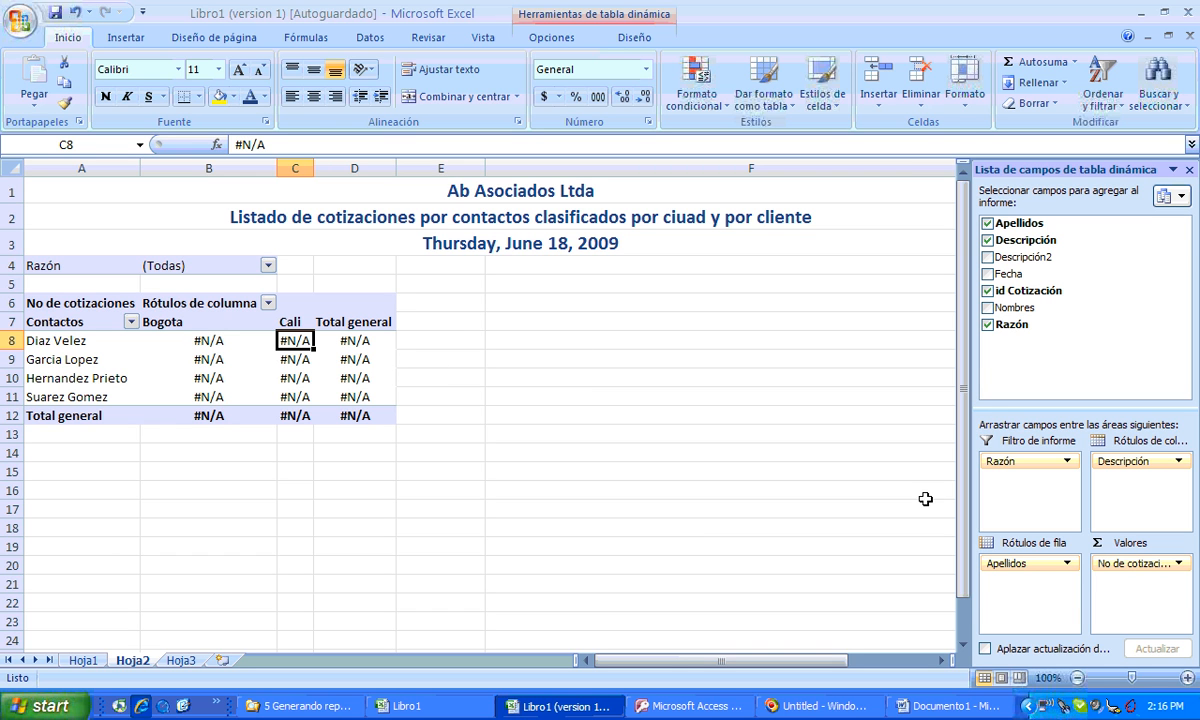
Change the difference calculation's base field to Apellidos, with the first contact as base item.
click(1118, 564)
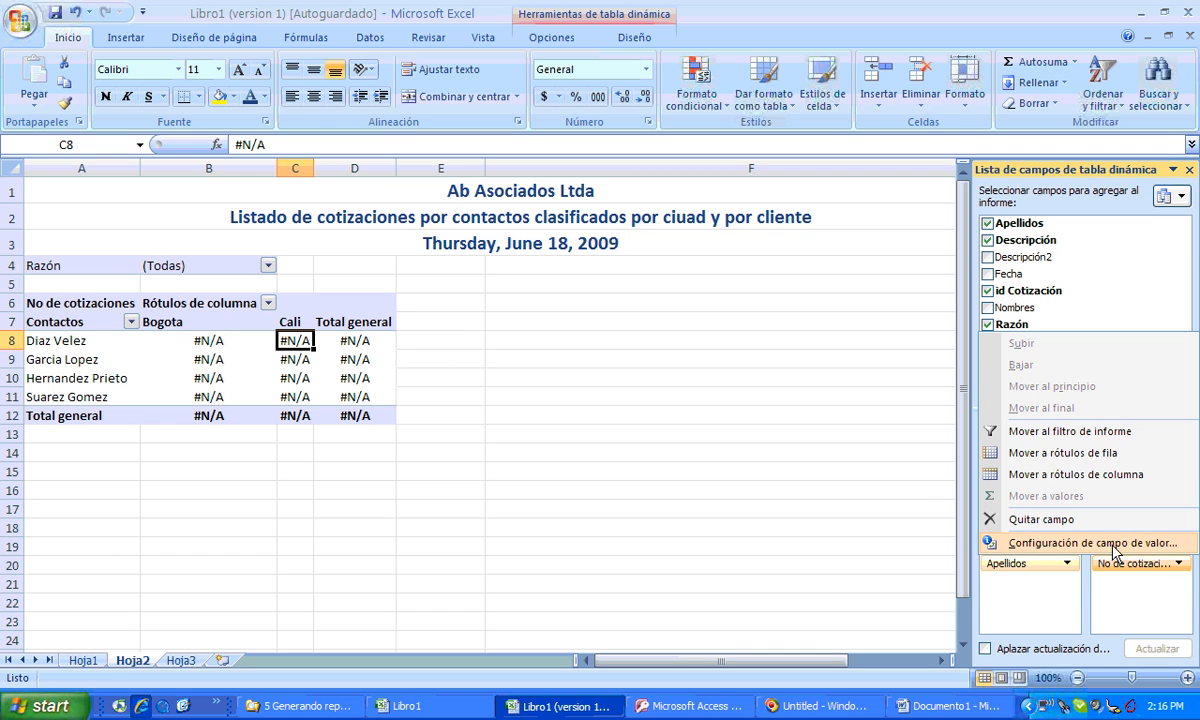
click(1114, 543)
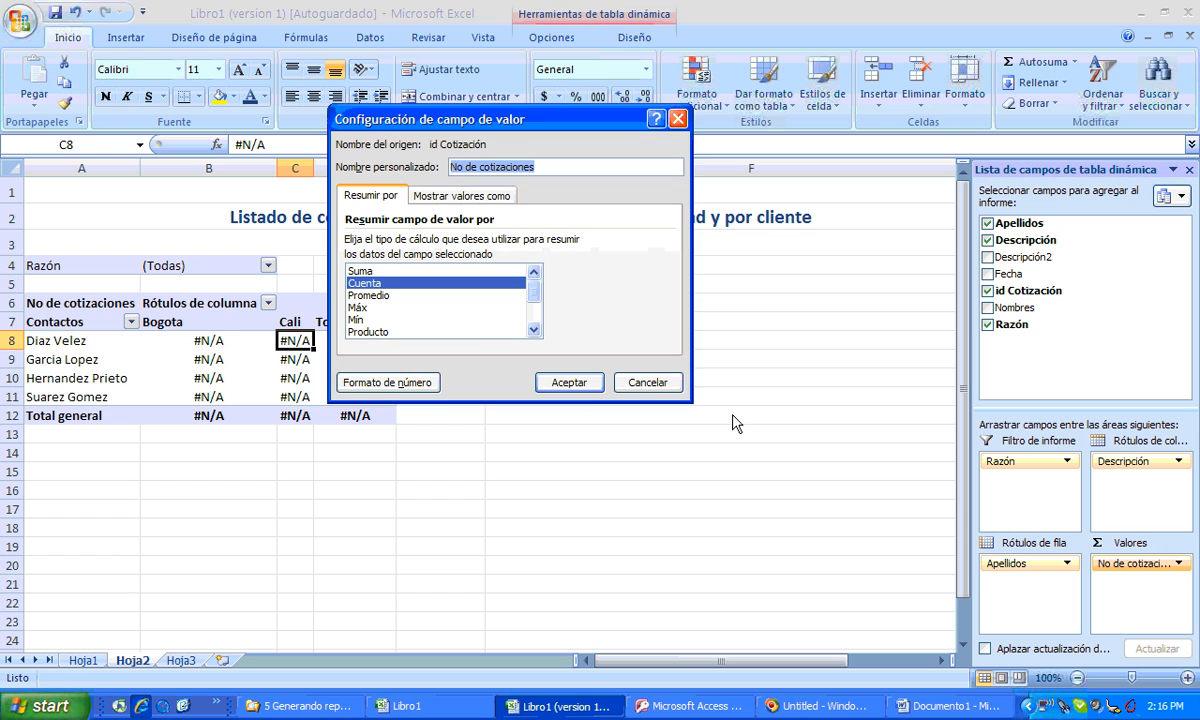
click(468, 198)
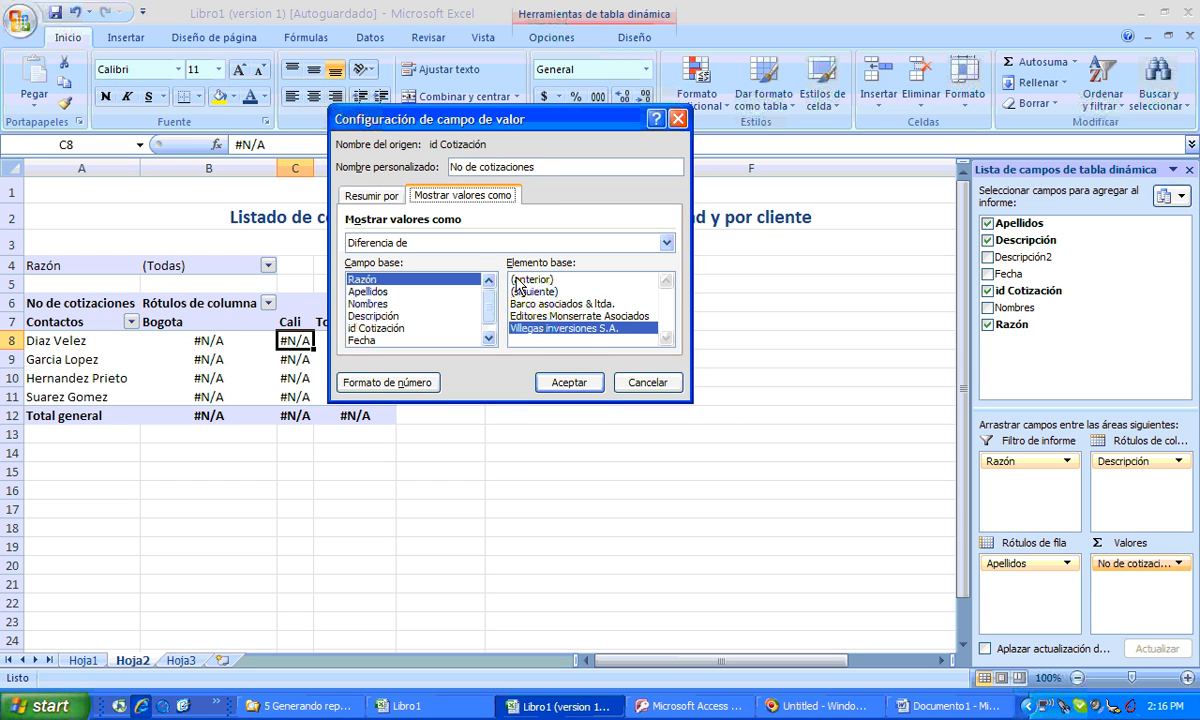
click(421, 292)
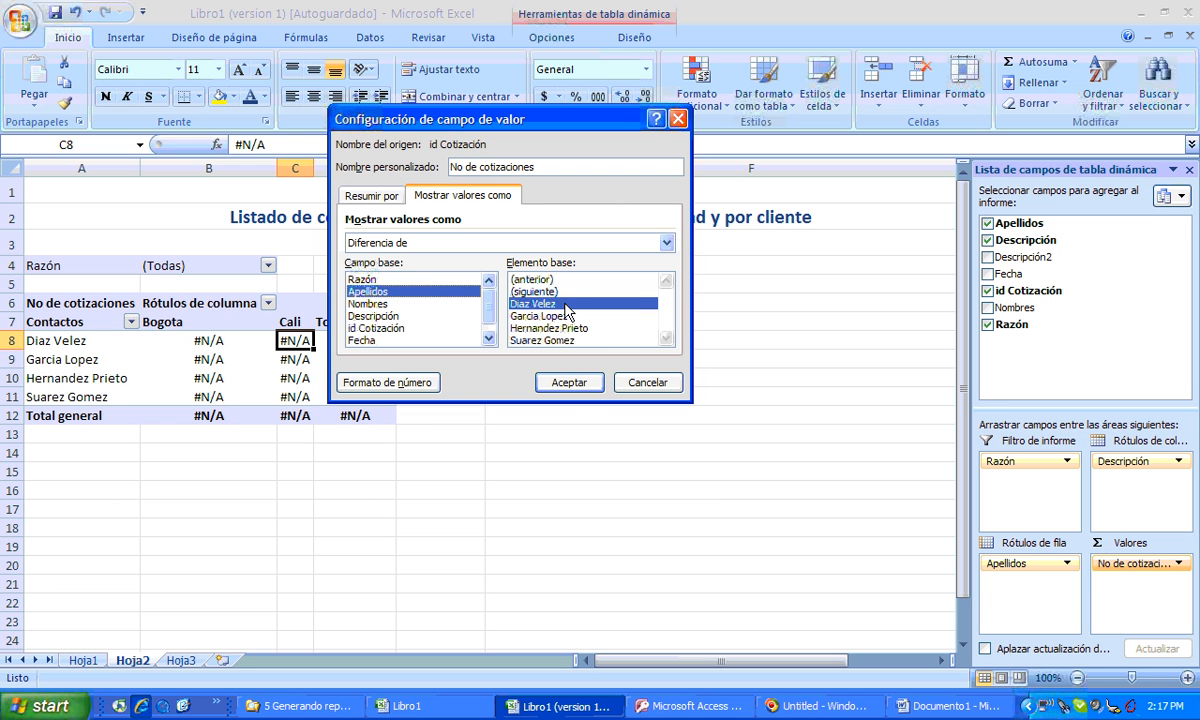
click(569, 382)
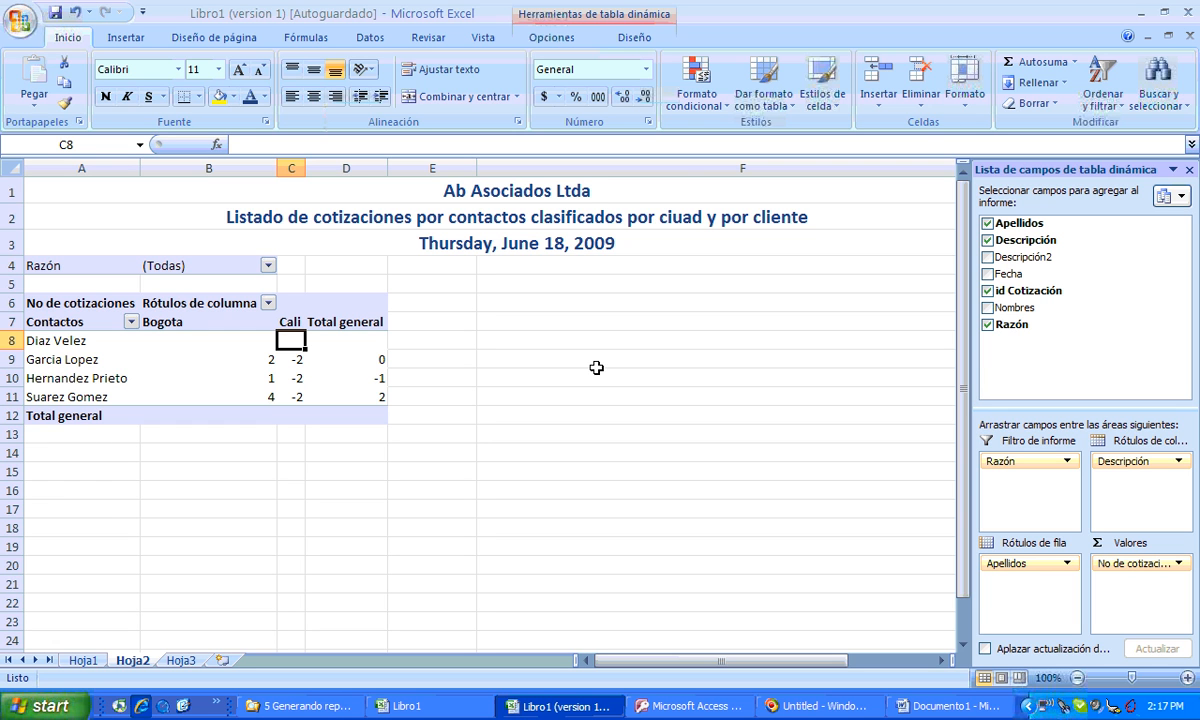
Select the first contact's value cells B8:D8 and widen the Cali column.
click(240, 375)
click(236, 358)
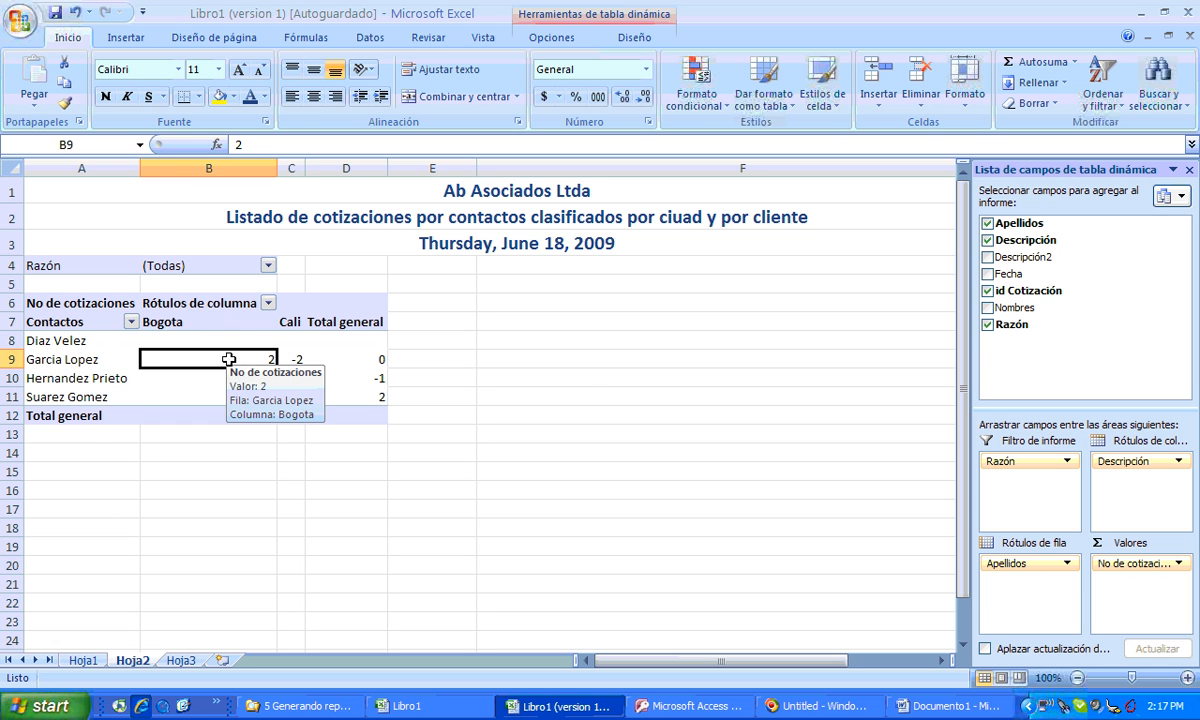
drag(226, 341, 348, 338)
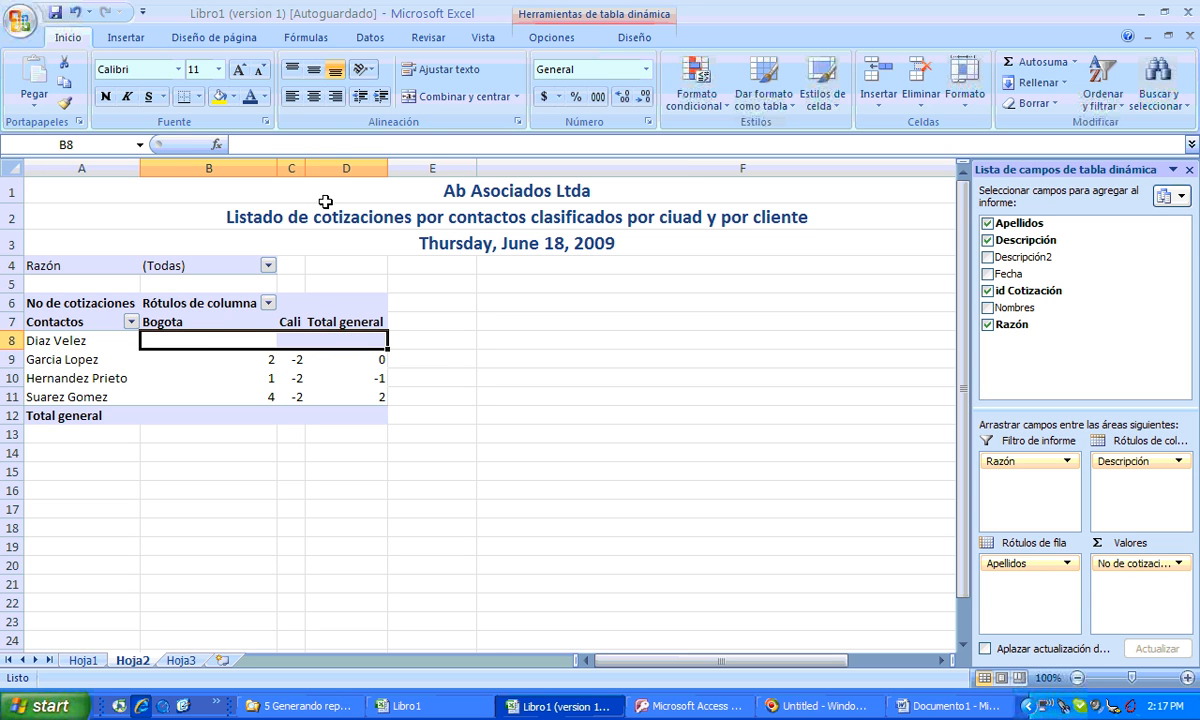
drag(308, 170, 371, 170)
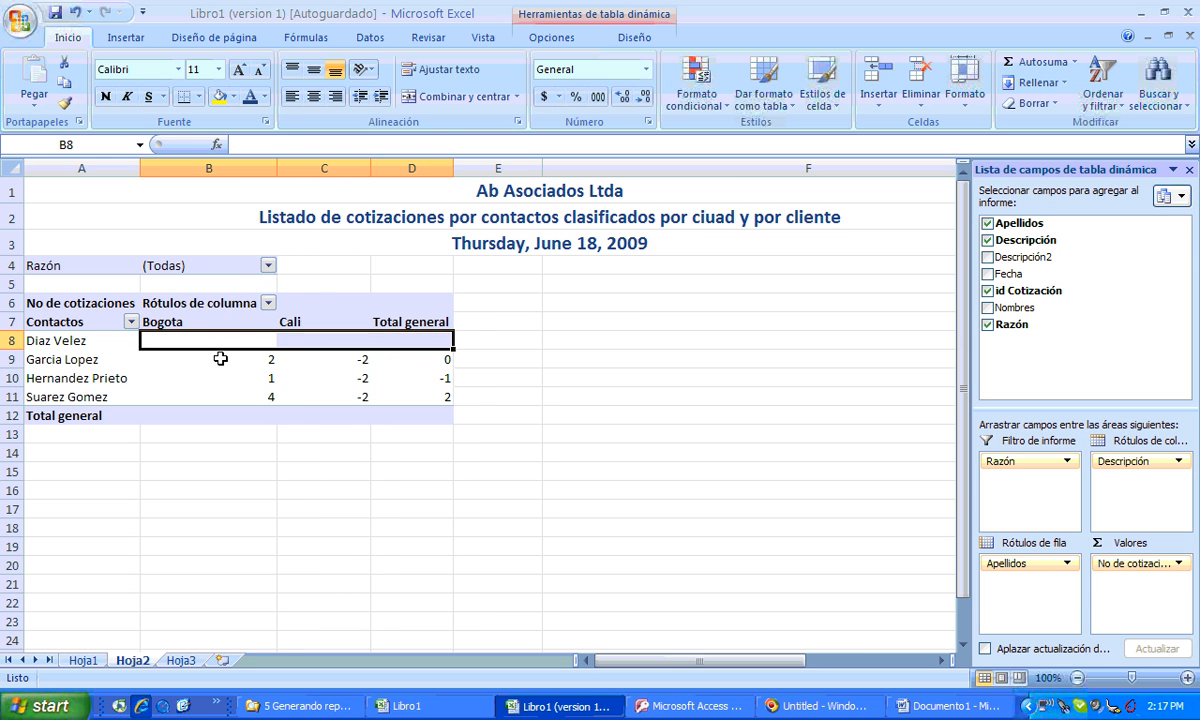
Compare each contact's difference values with the base contact's row in the Bogota and Cali columns.
click(211, 370)
click(213, 360)
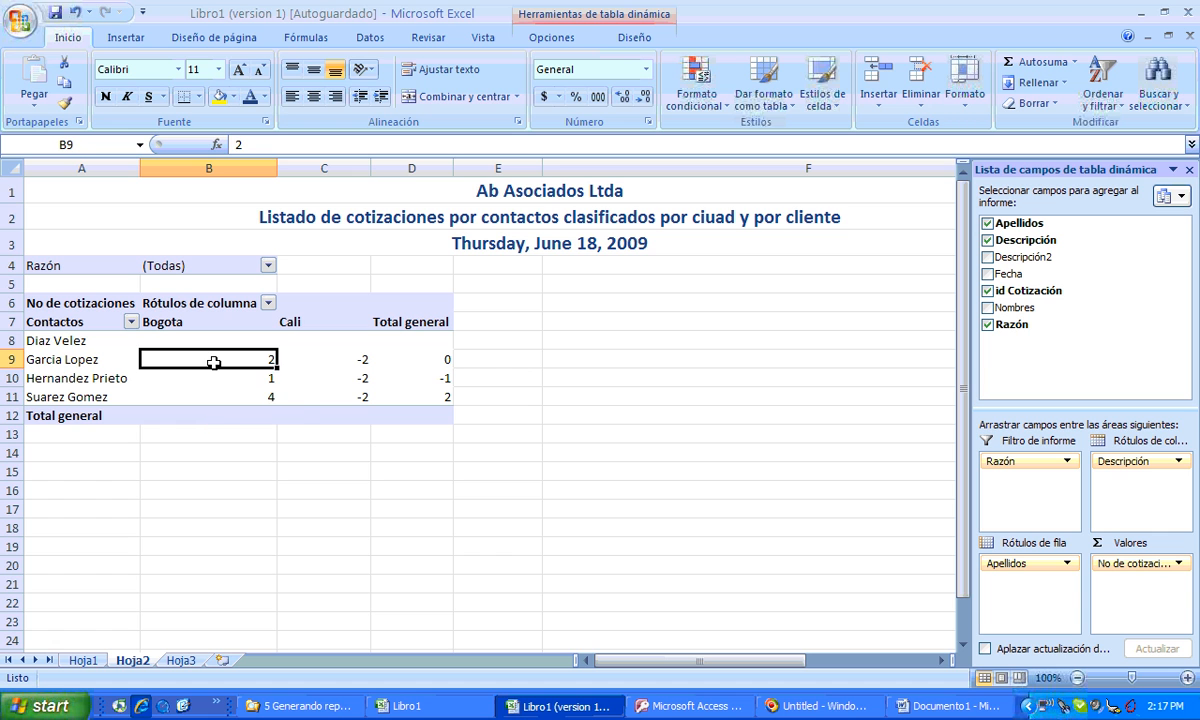
click(186, 379)
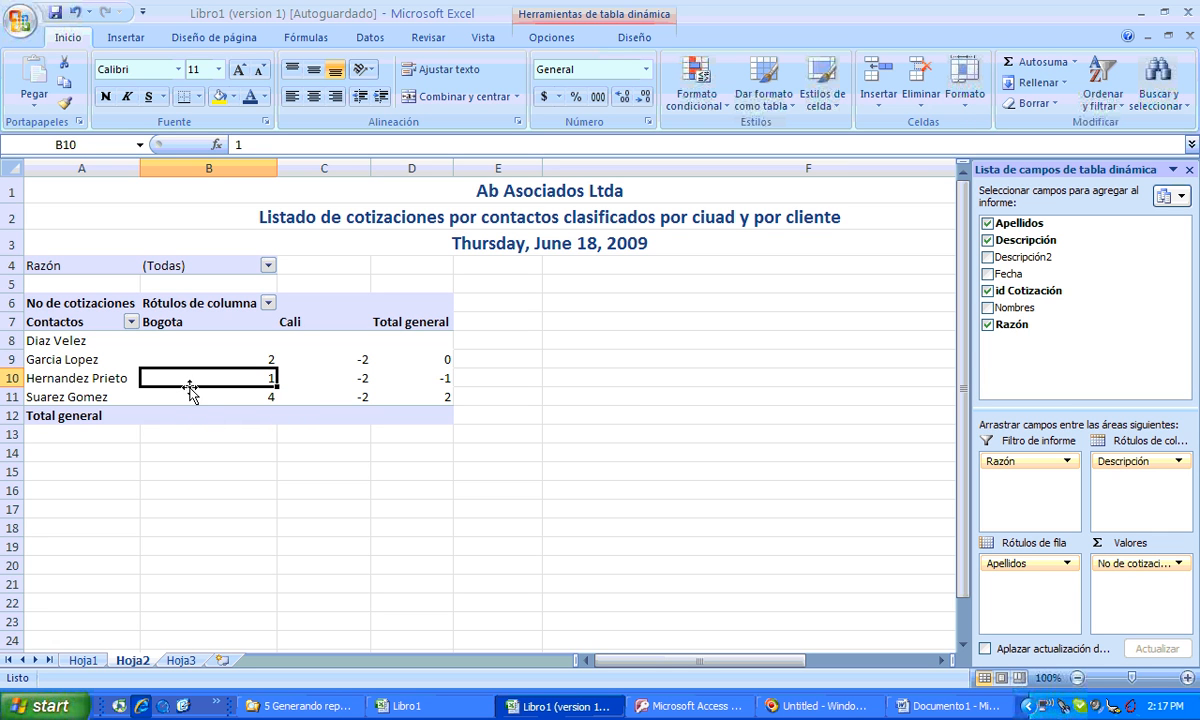
click(191, 397)
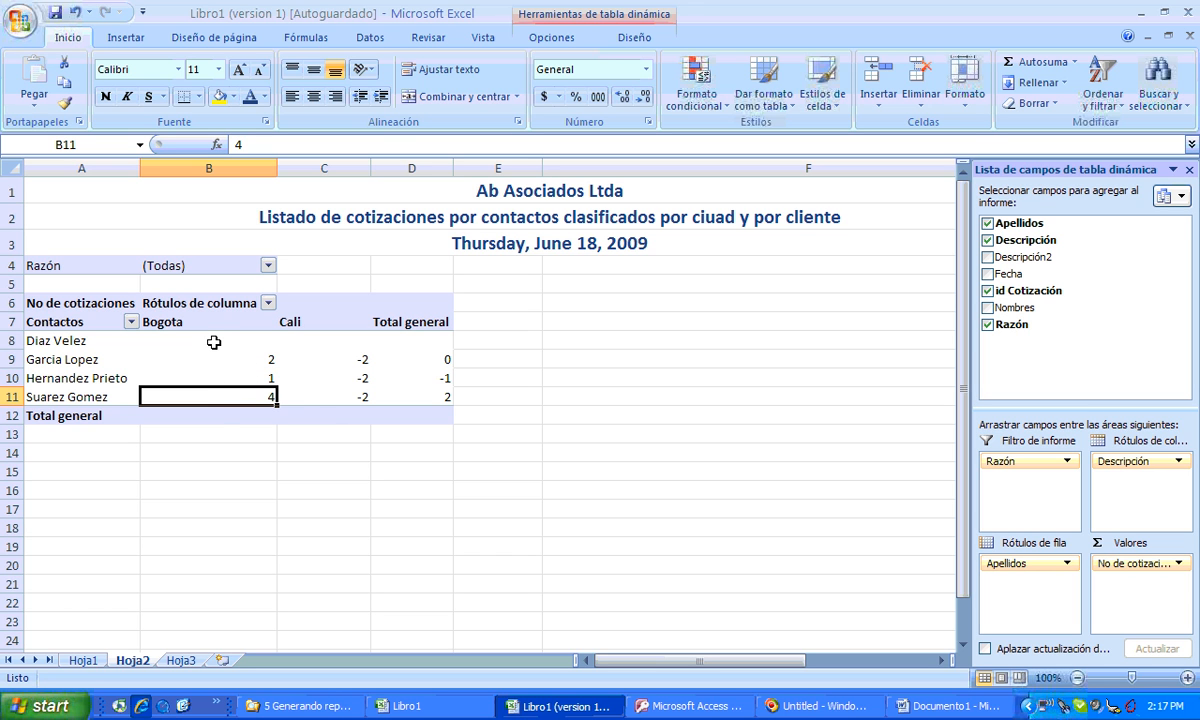
click(214, 340)
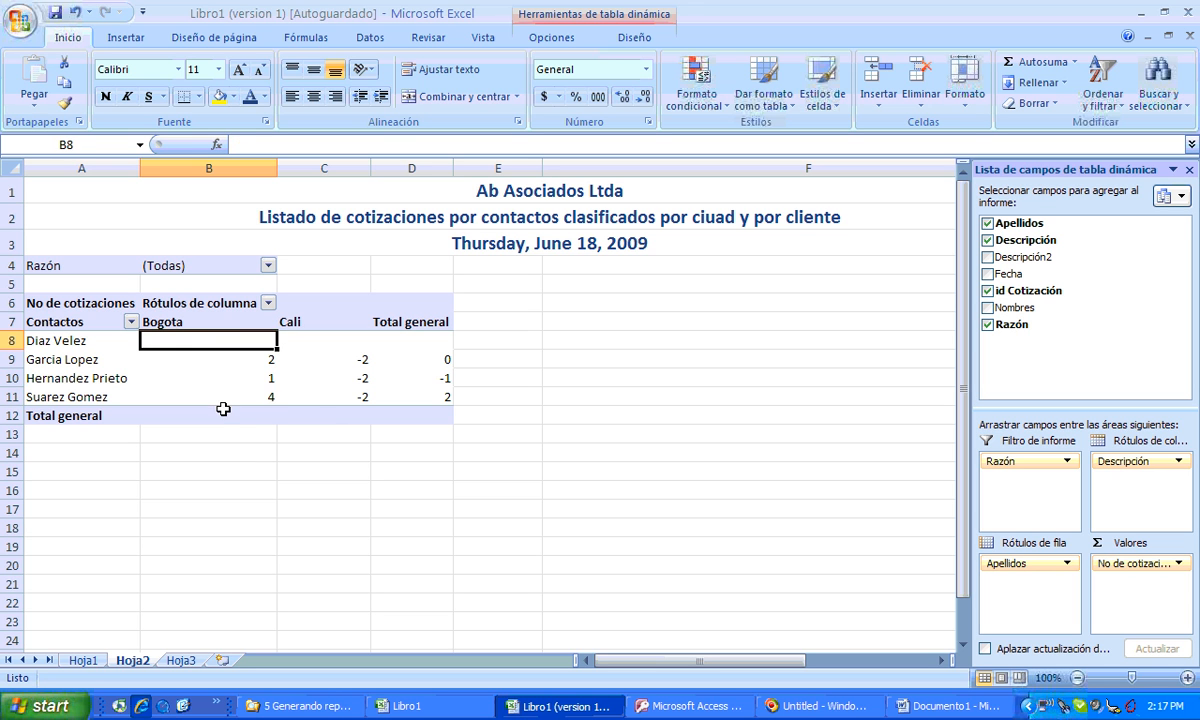
click(222, 398)
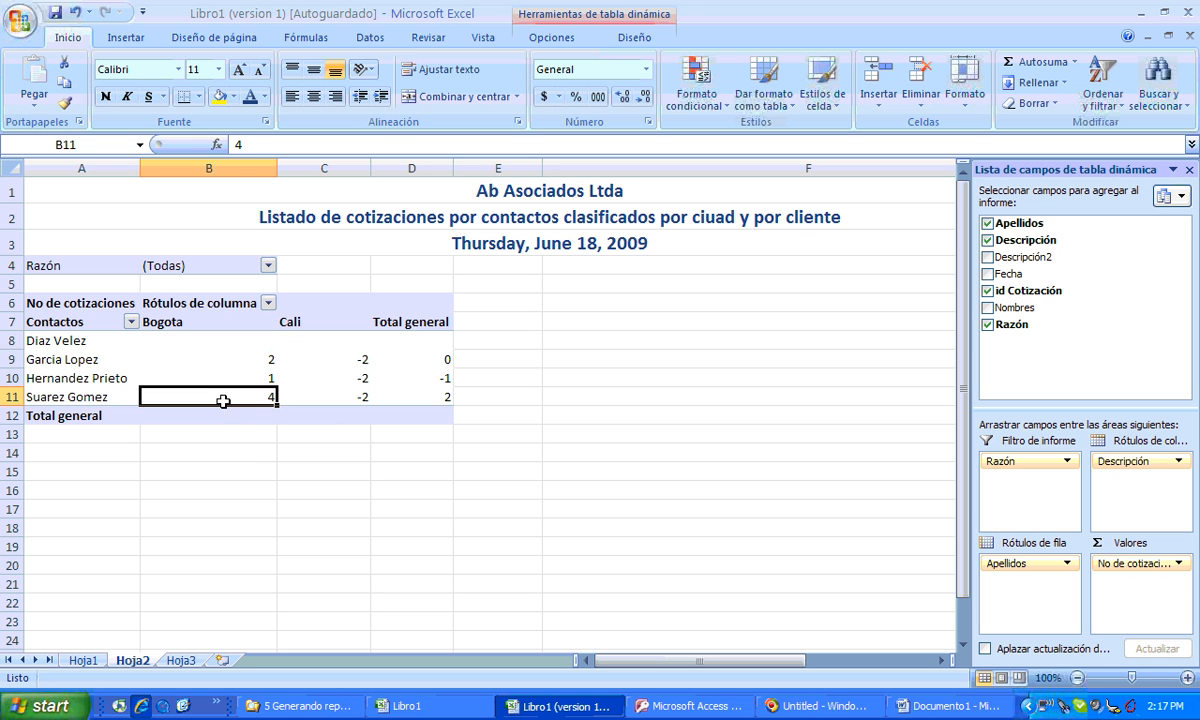
click(328, 355)
click(321, 340)
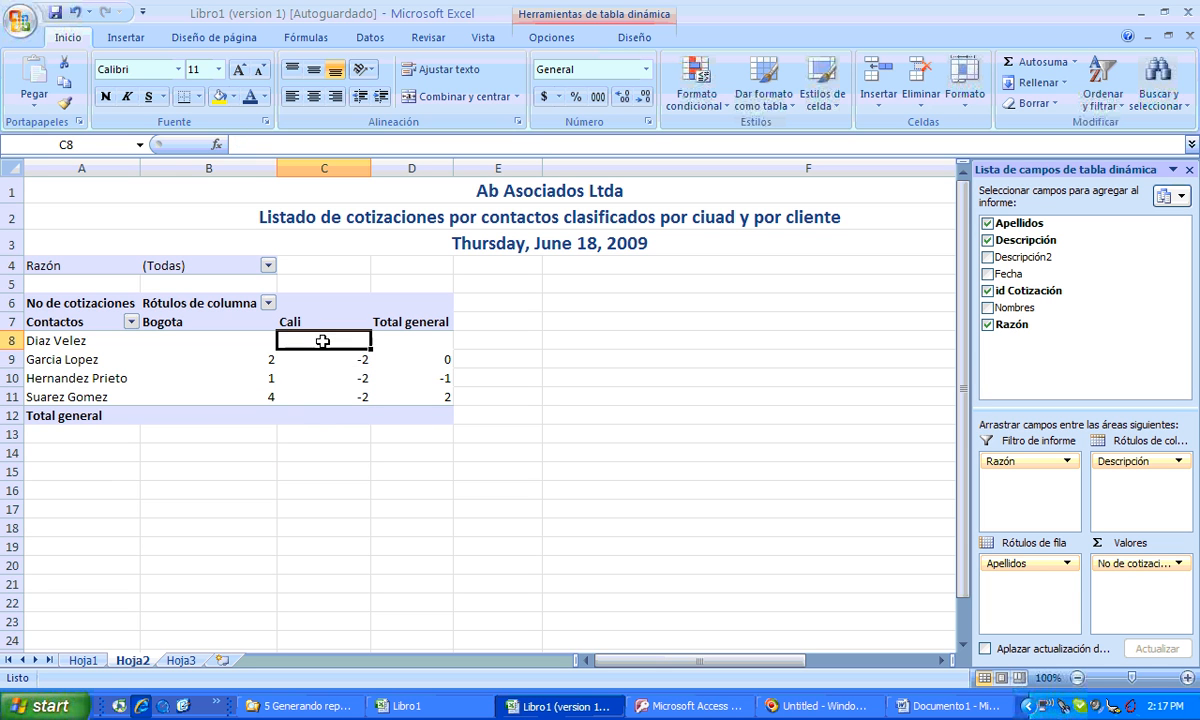
click(333, 400)
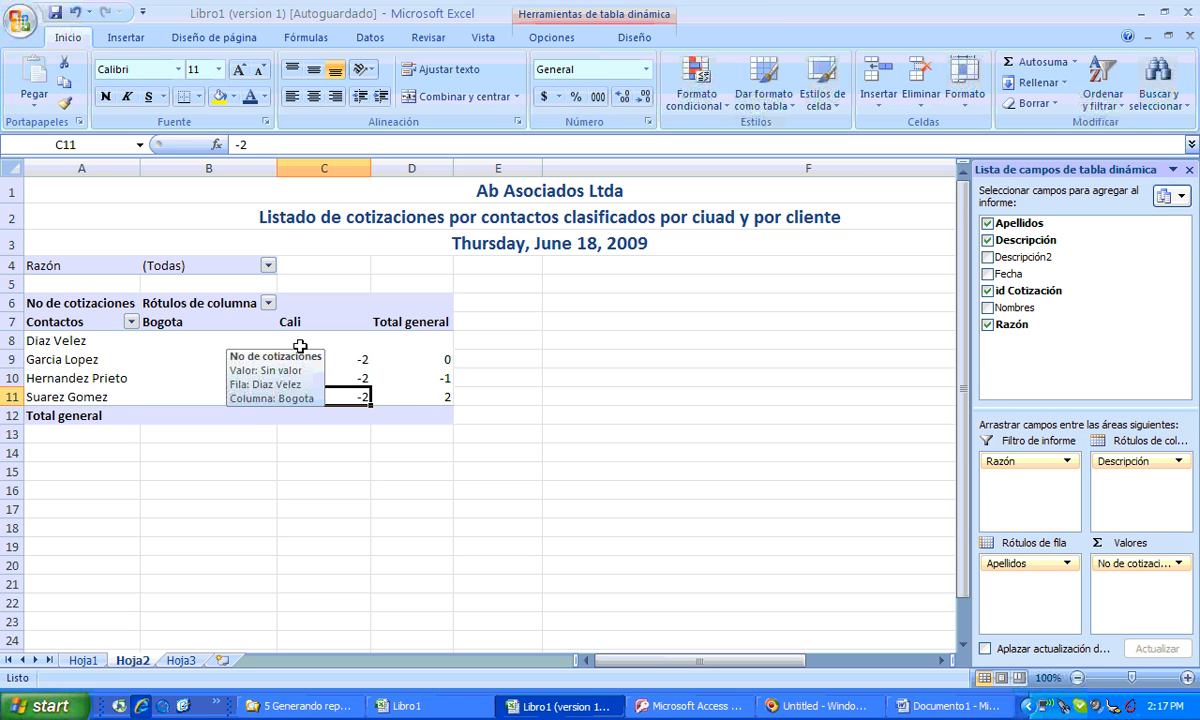
Reset the No de cotizaciones value display to Normal.
click(1131, 565)
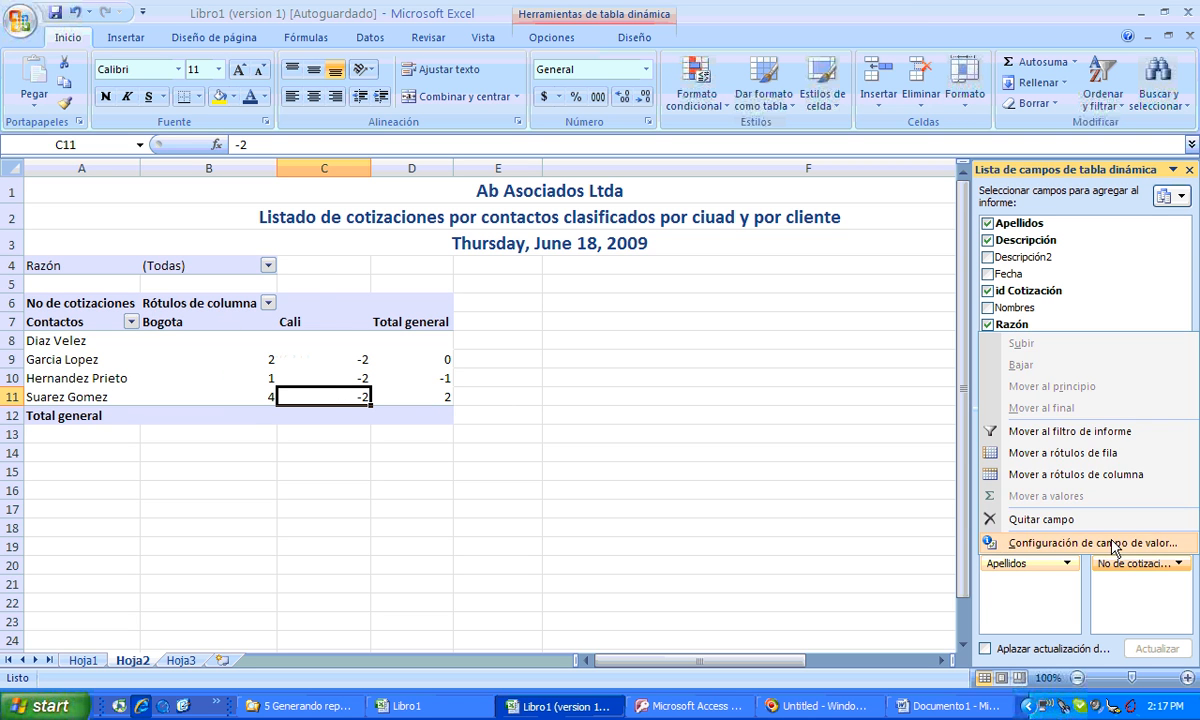
click(1113, 548)
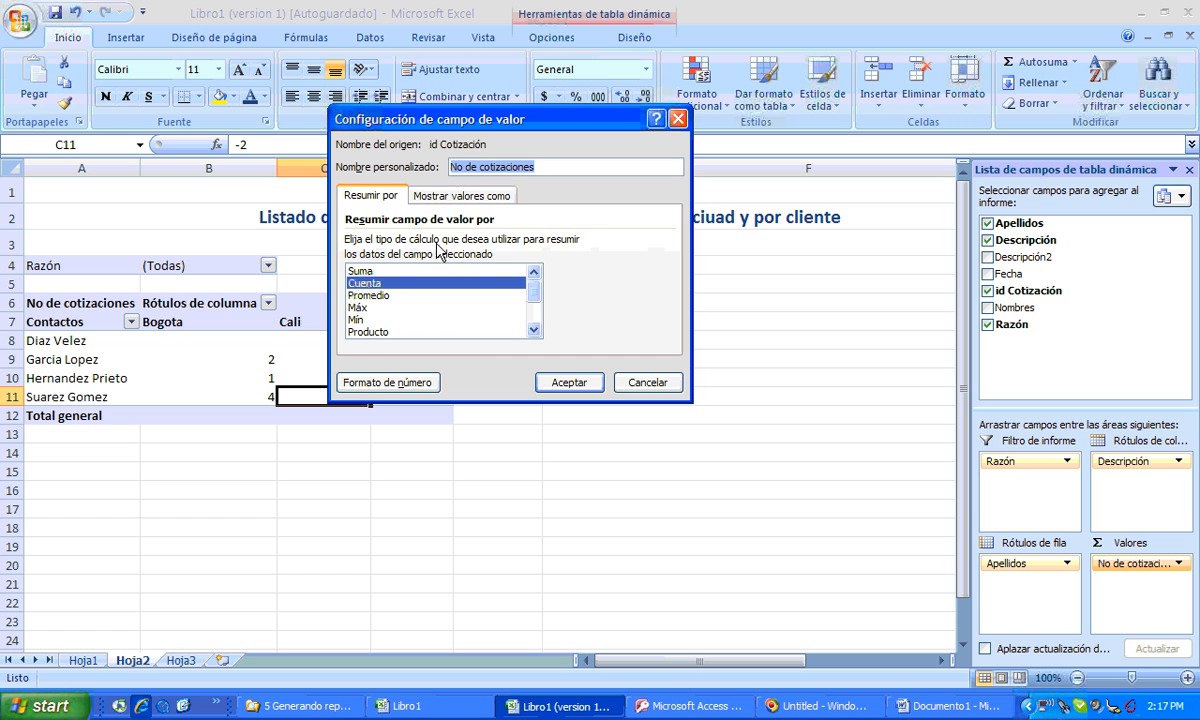
click(452, 197)
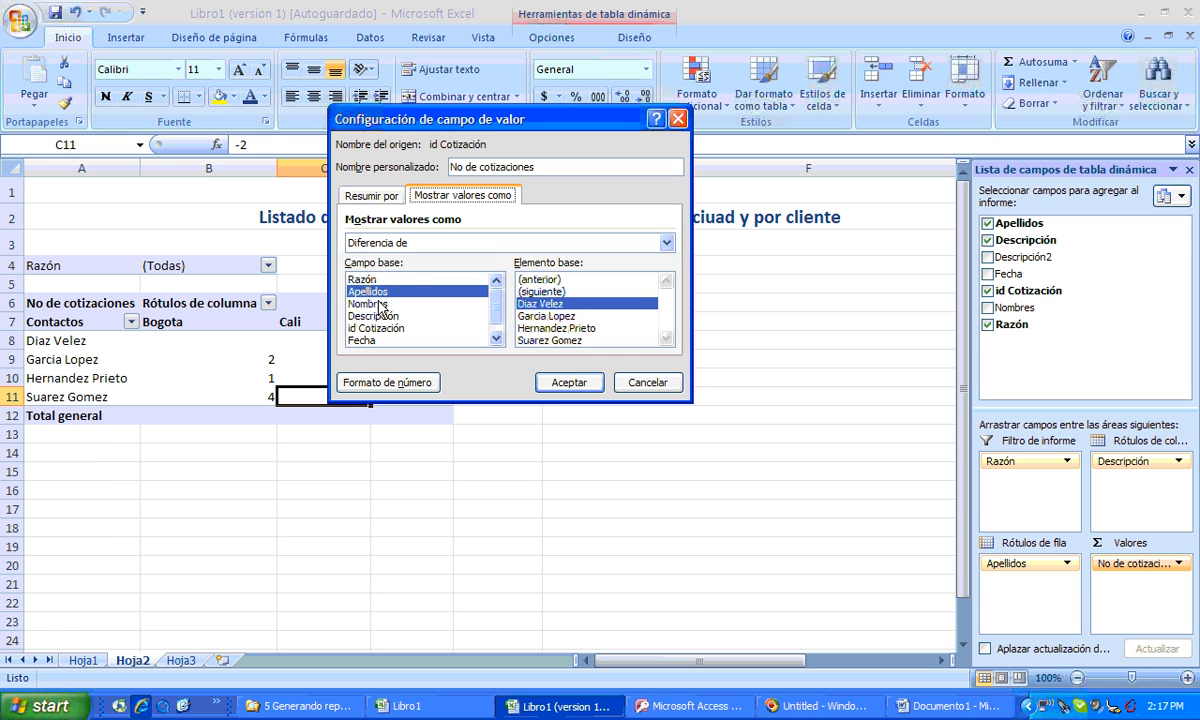
click(409, 243)
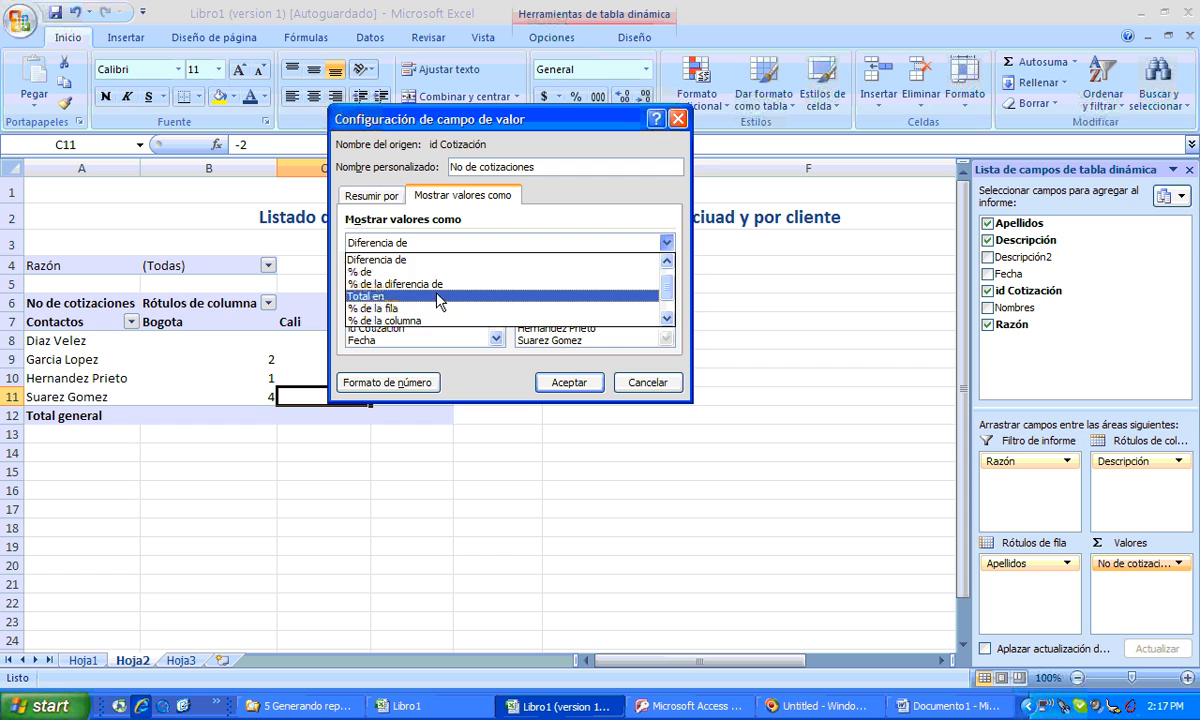
click(435, 261)
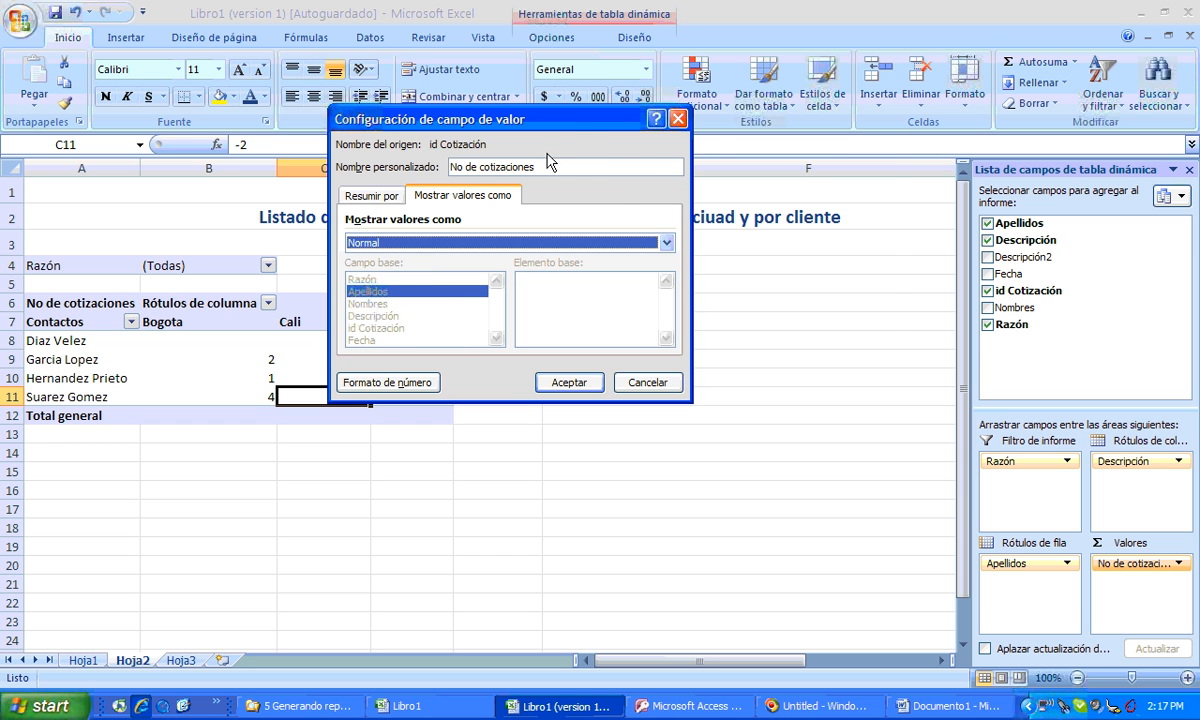
drag(568, 121, 766, 120)
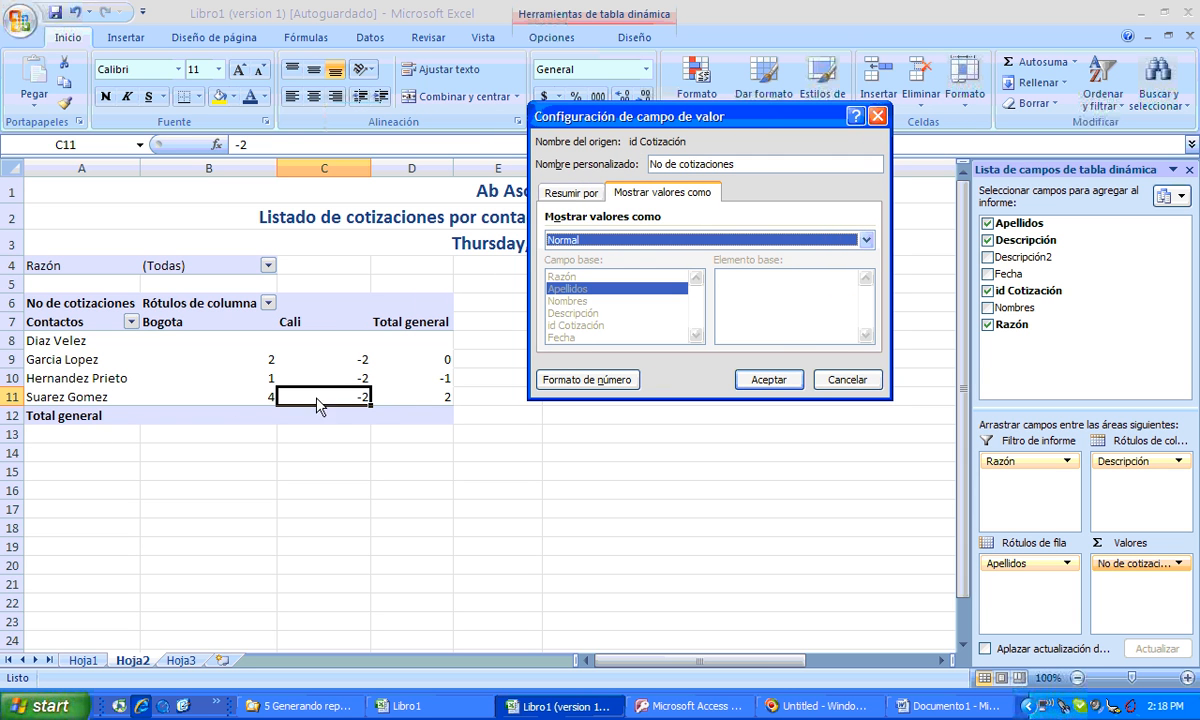
click(768, 380)
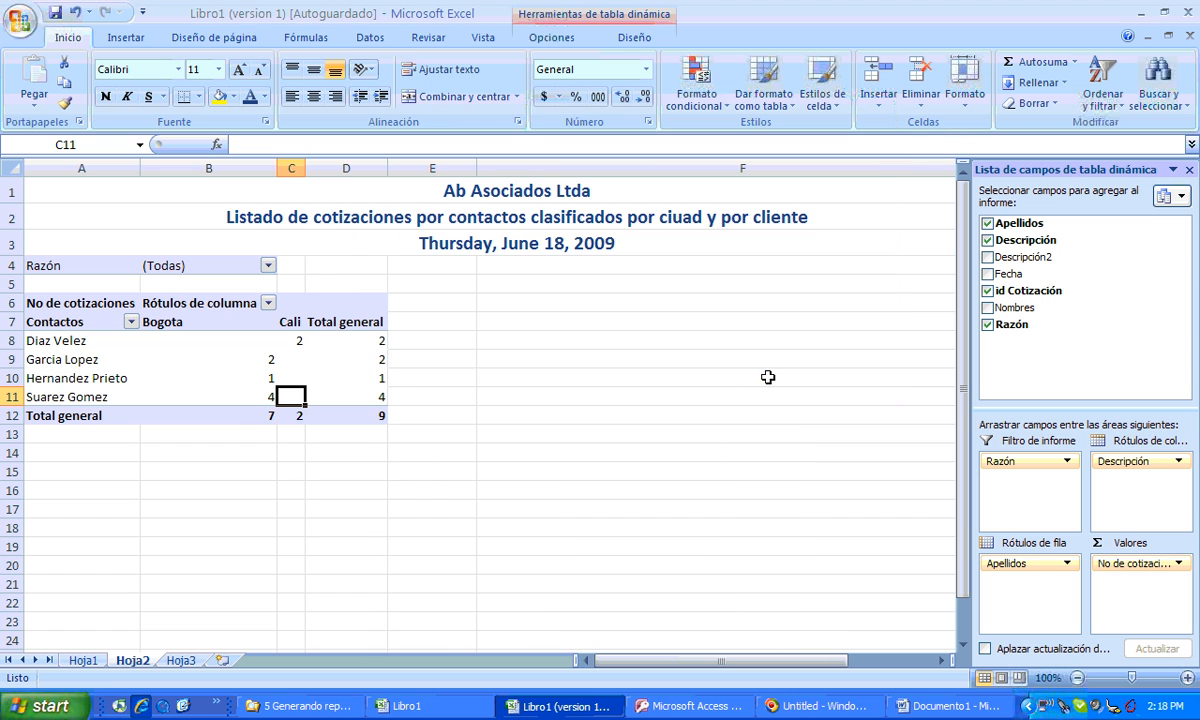
Compare the first and last contacts' quotation counts in the Bogota and Cali columns, widening the Cali column.
click(266, 395)
click(254, 343)
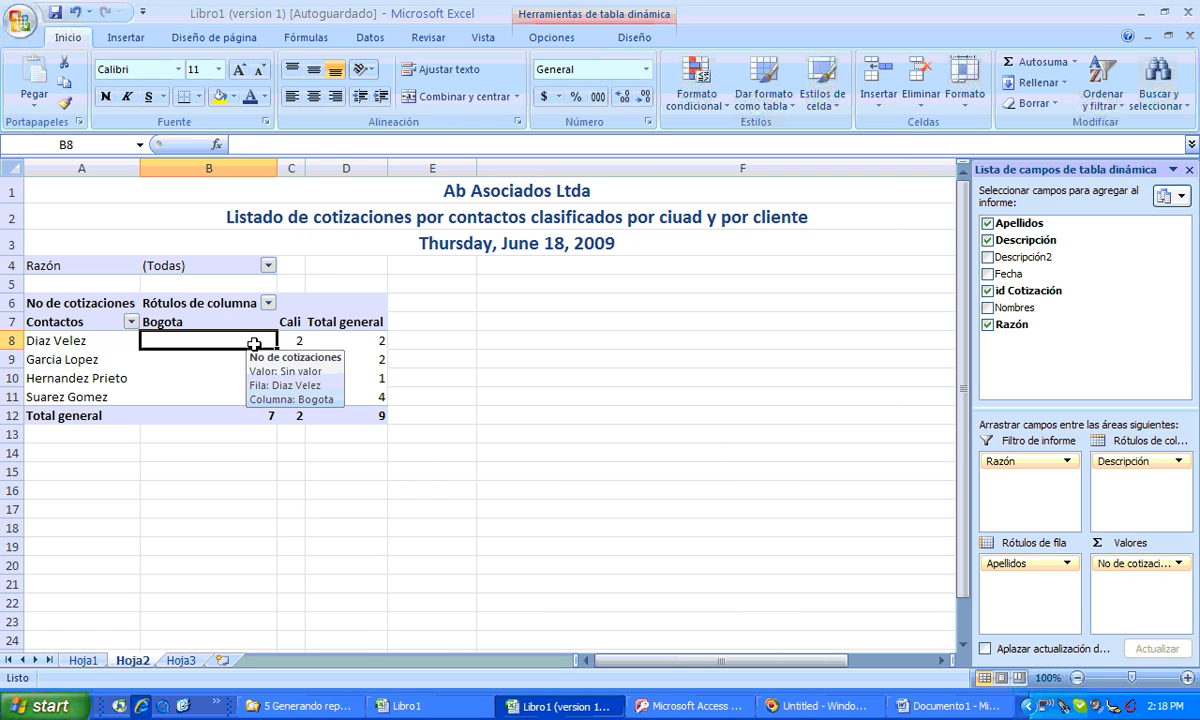
click(249, 397)
click(249, 338)
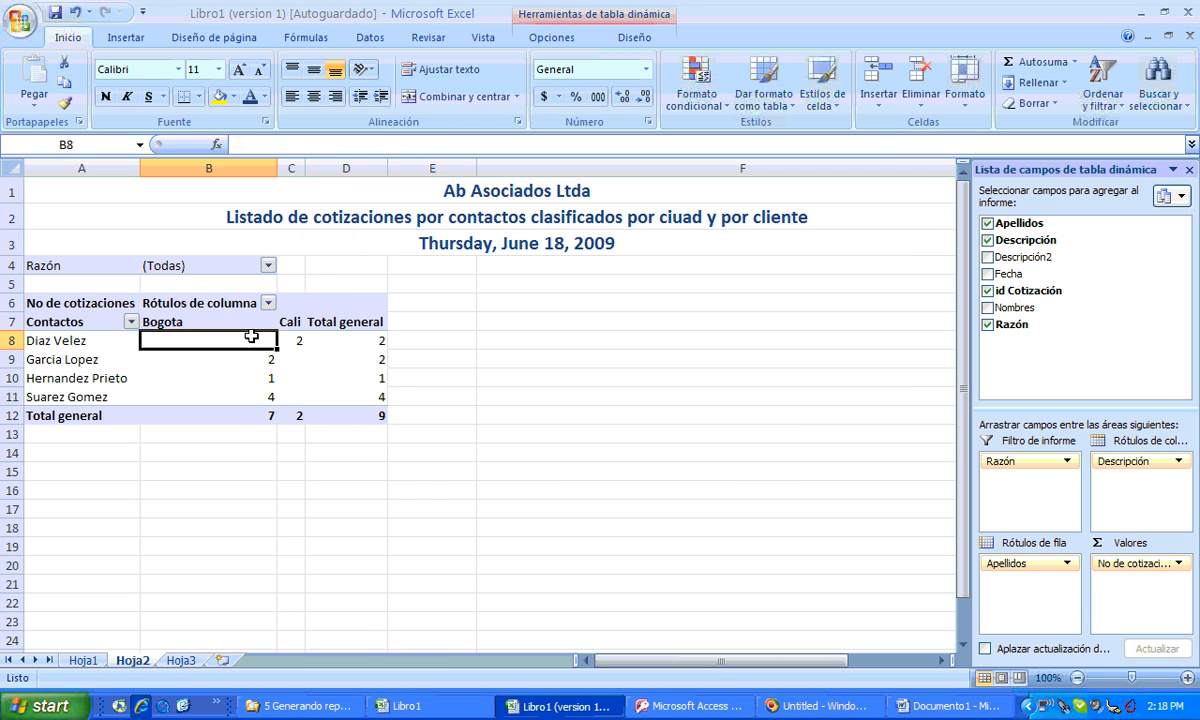
click(296, 399)
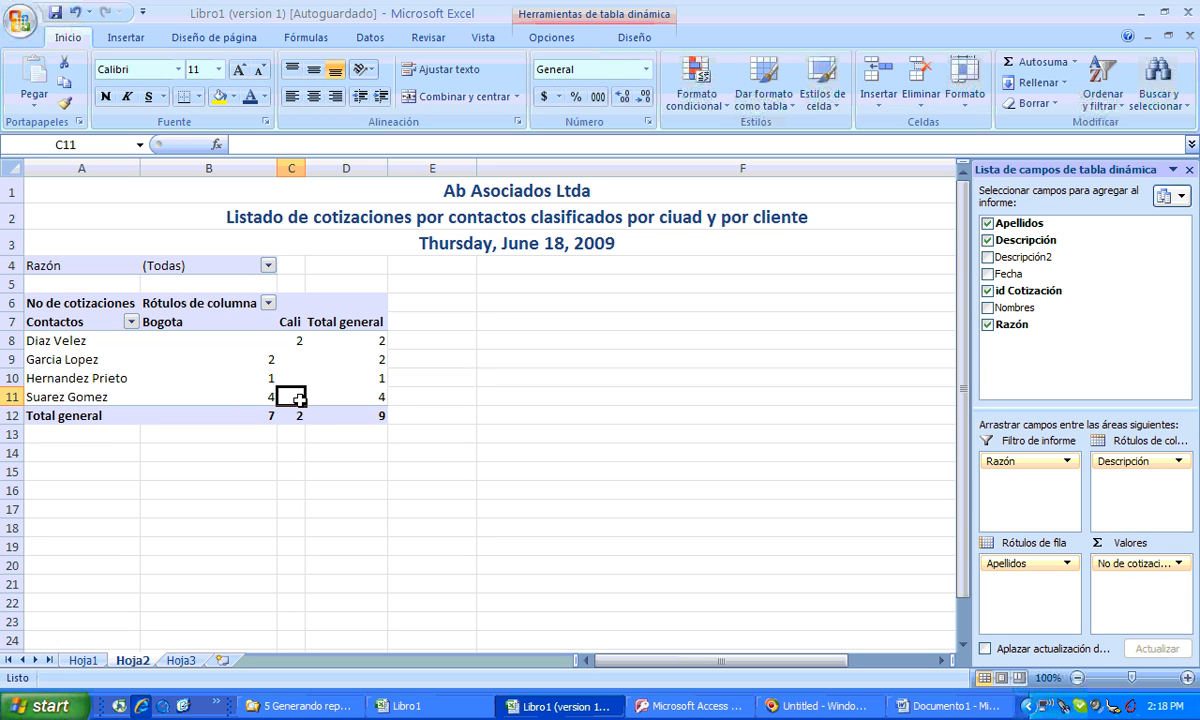
mouse_move(303, 344)
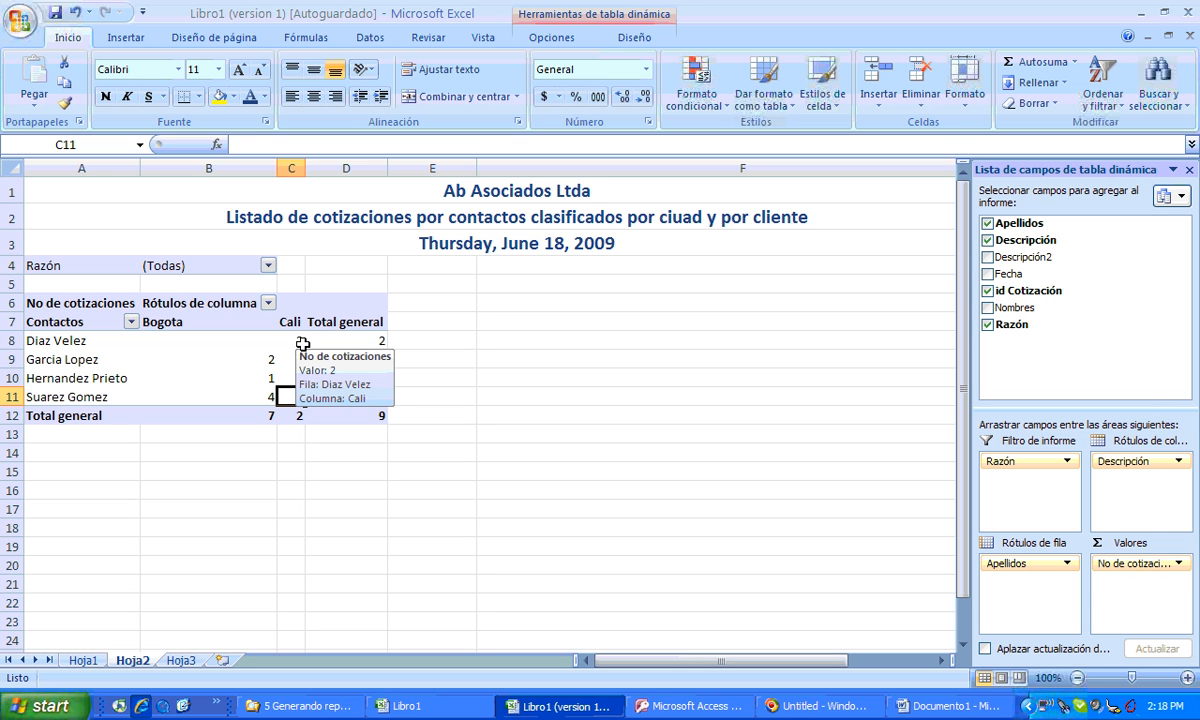
click(298, 344)
drag(305, 168, 399, 171)
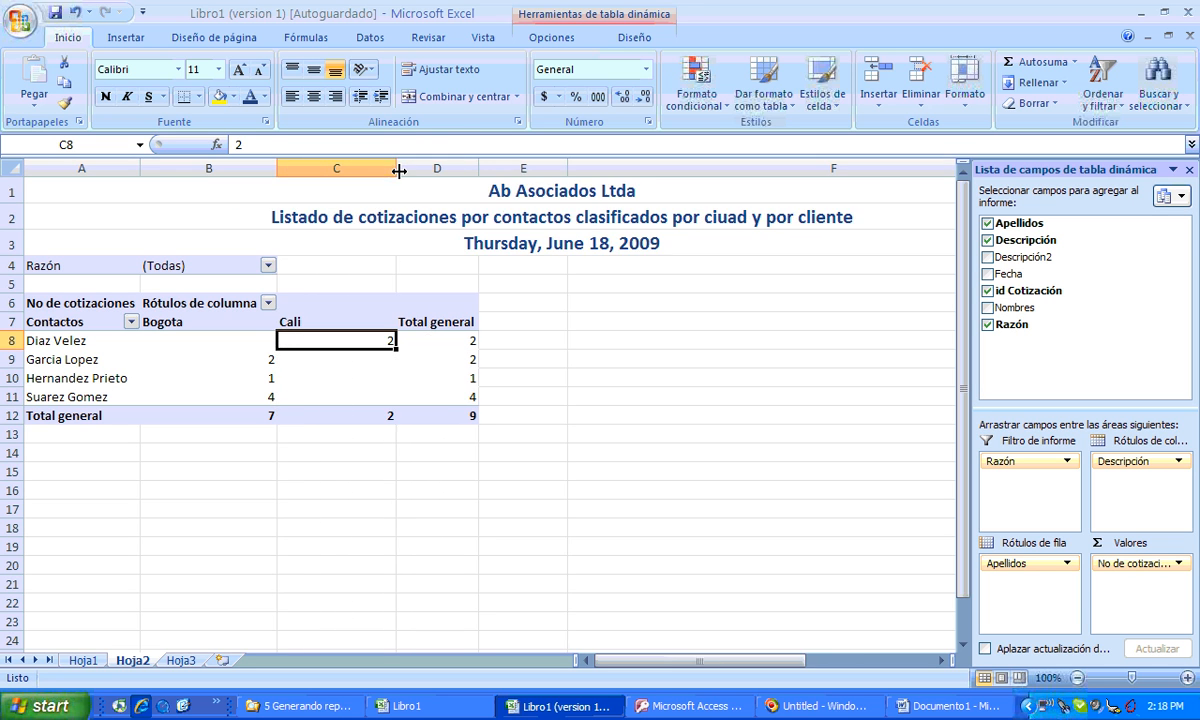
click(340, 395)
mouse_move(340, 397)
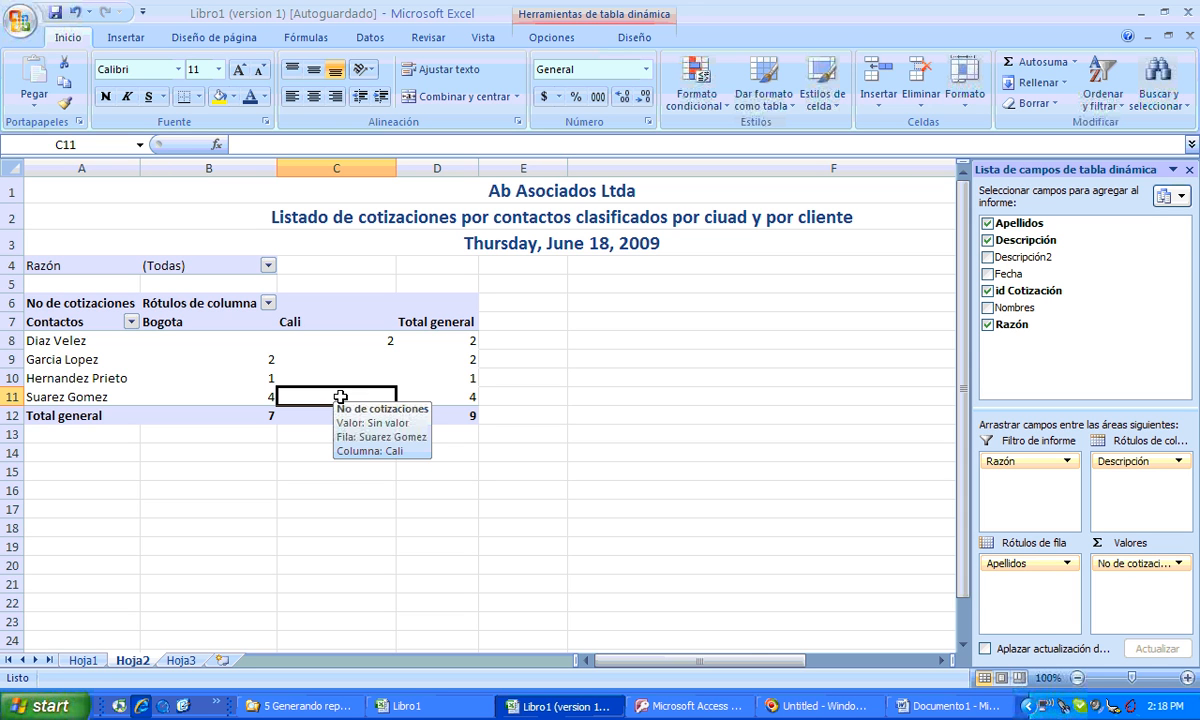
Open the list of value display calculations for the No de cotizaciones field.
click(1133, 565)
click(1110, 545)
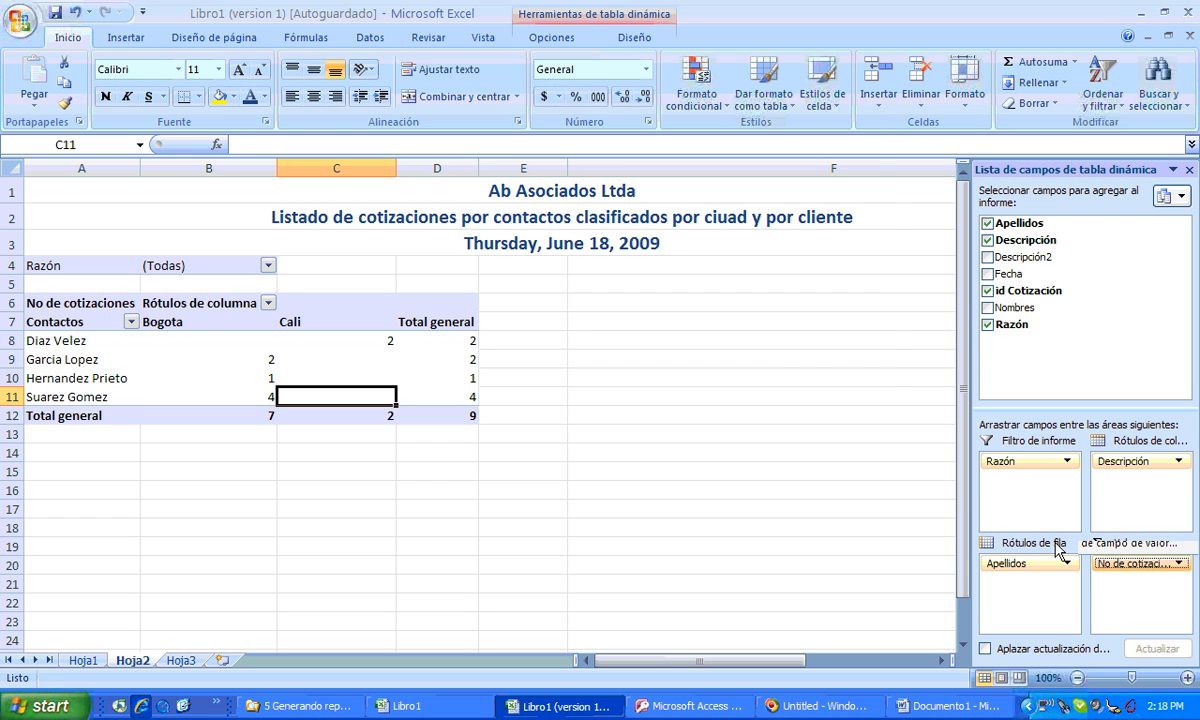
click(617, 192)
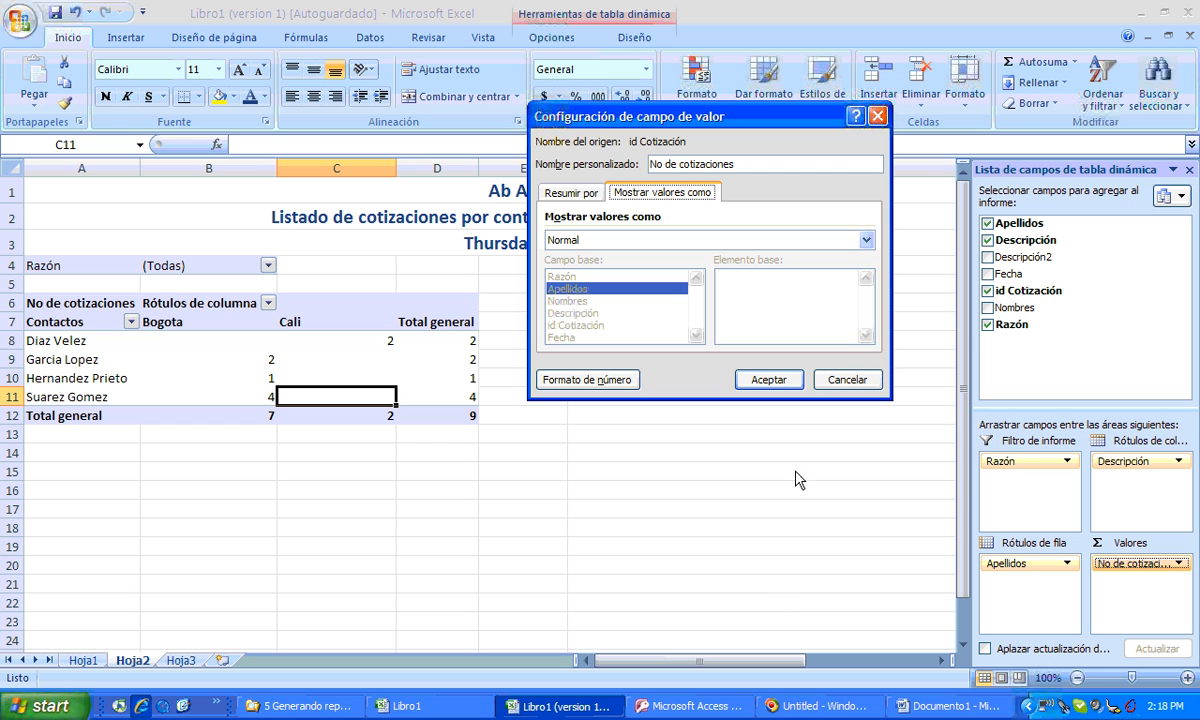
click(866, 240)
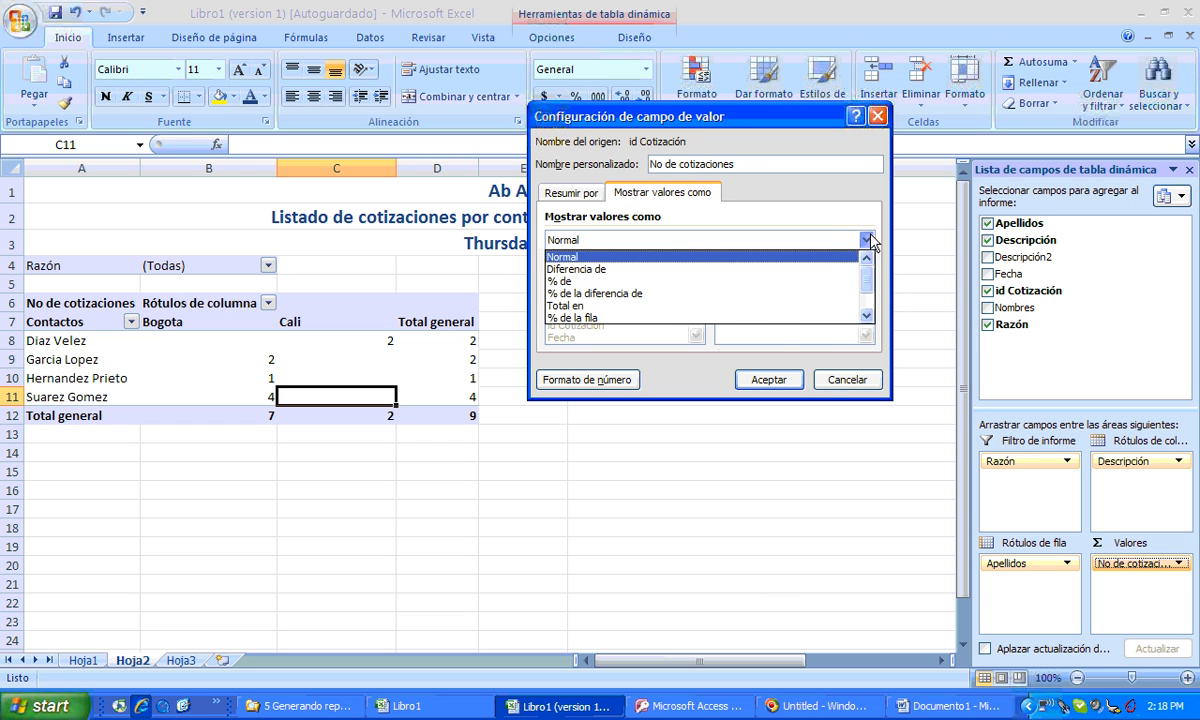
Try the Diferencia de, % de, % de la diferencia de and Total en calculations for the value field.
click(752, 270)
click(770, 240)
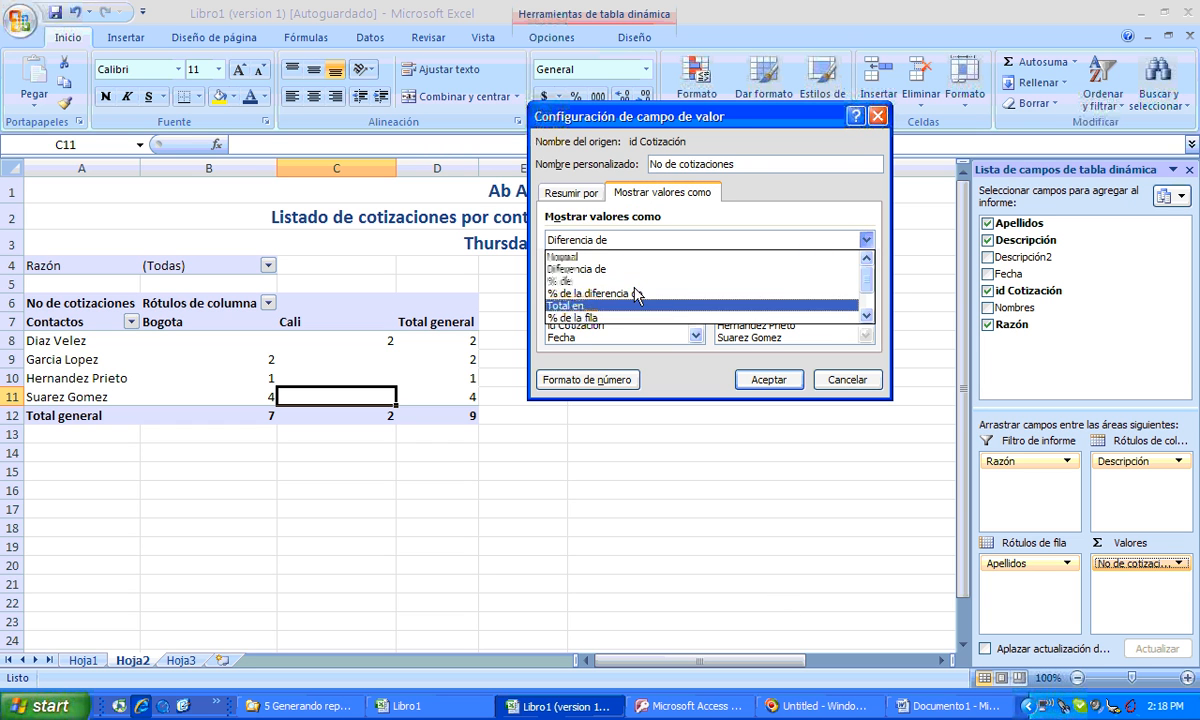
click(620, 281)
click(775, 242)
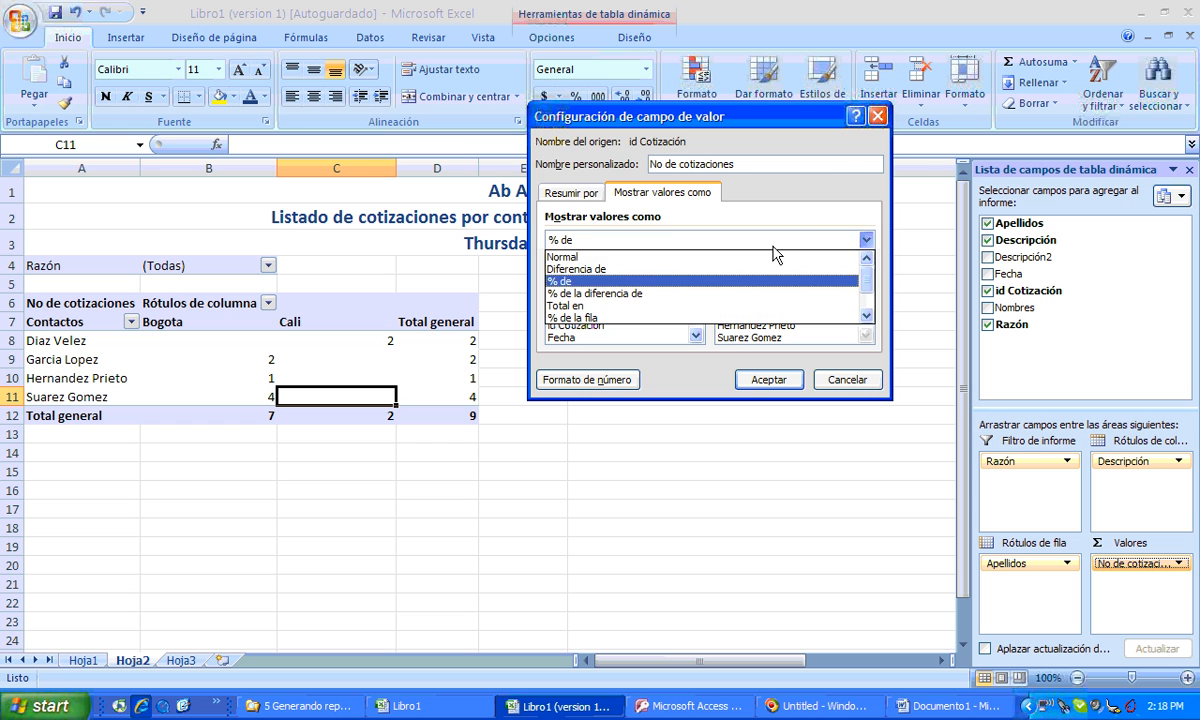
click(670, 293)
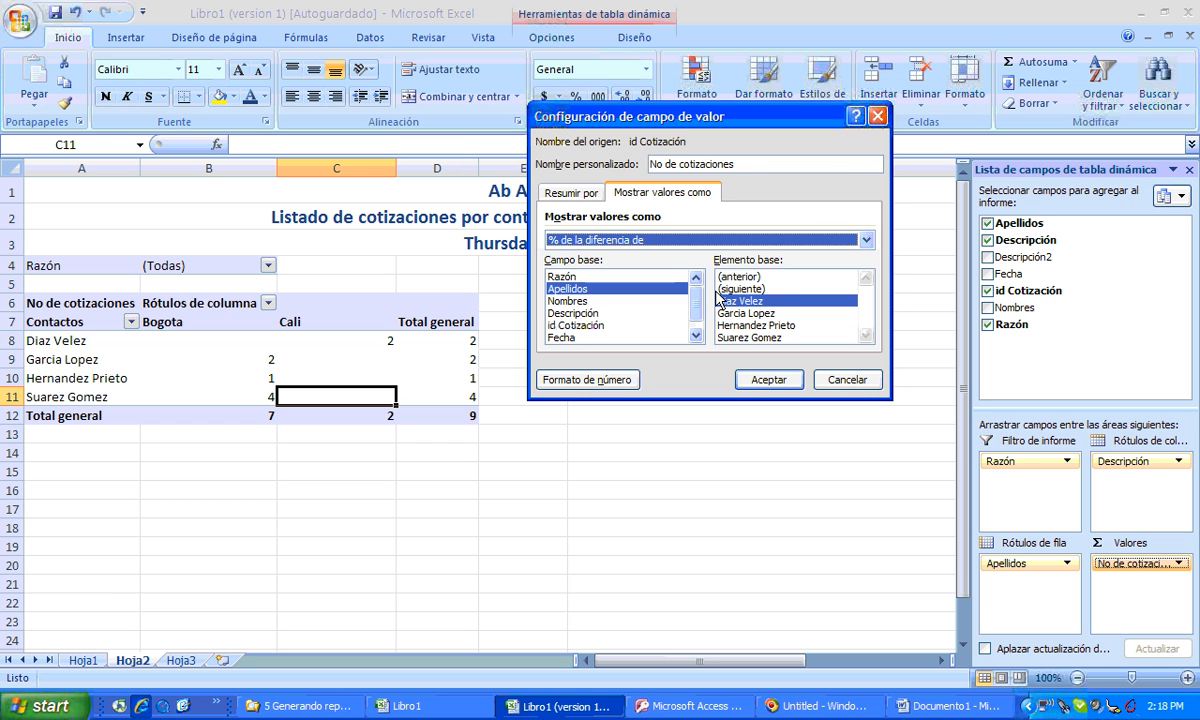
click(758, 244)
click(640, 308)
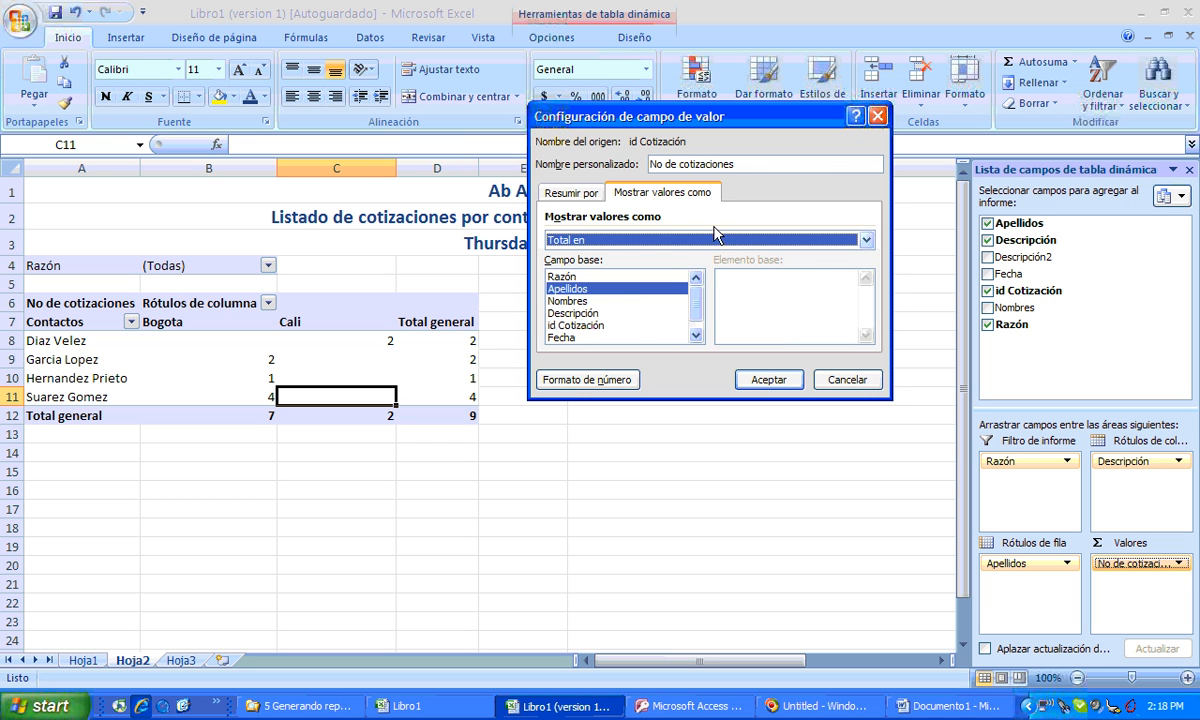
Show the No de cotizaciones values as % de la fila and select the first contact's row.
click(708, 238)
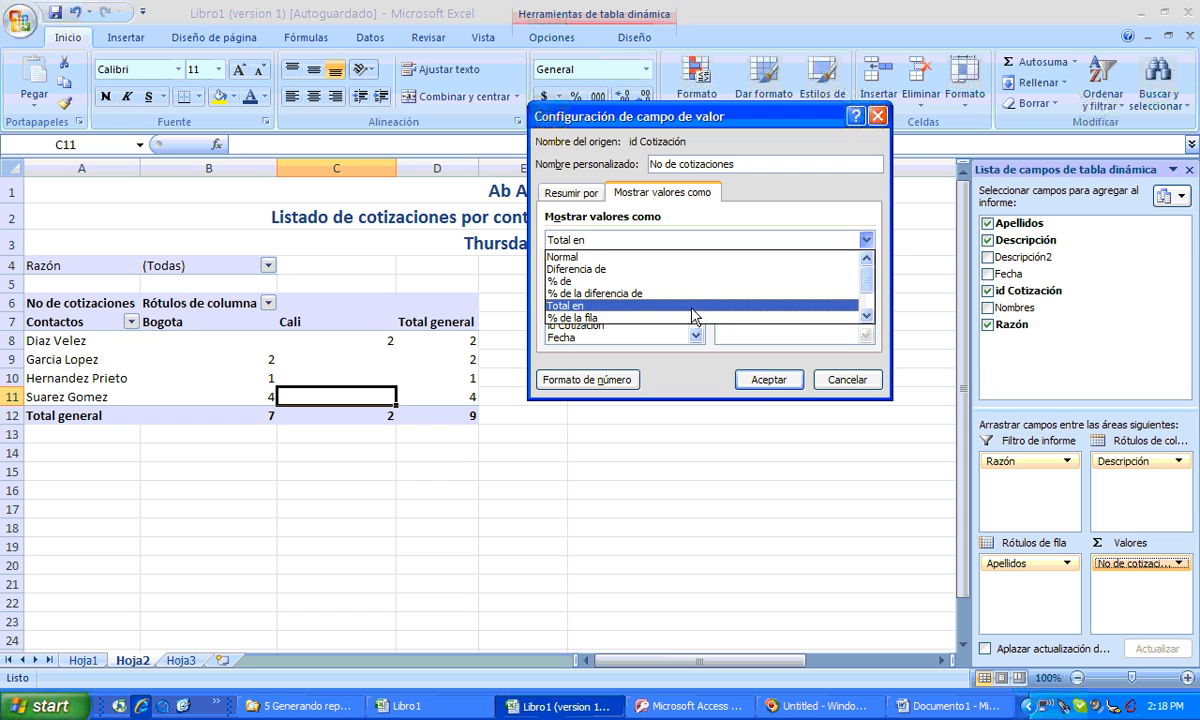
click(692, 316)
click(769, 380)
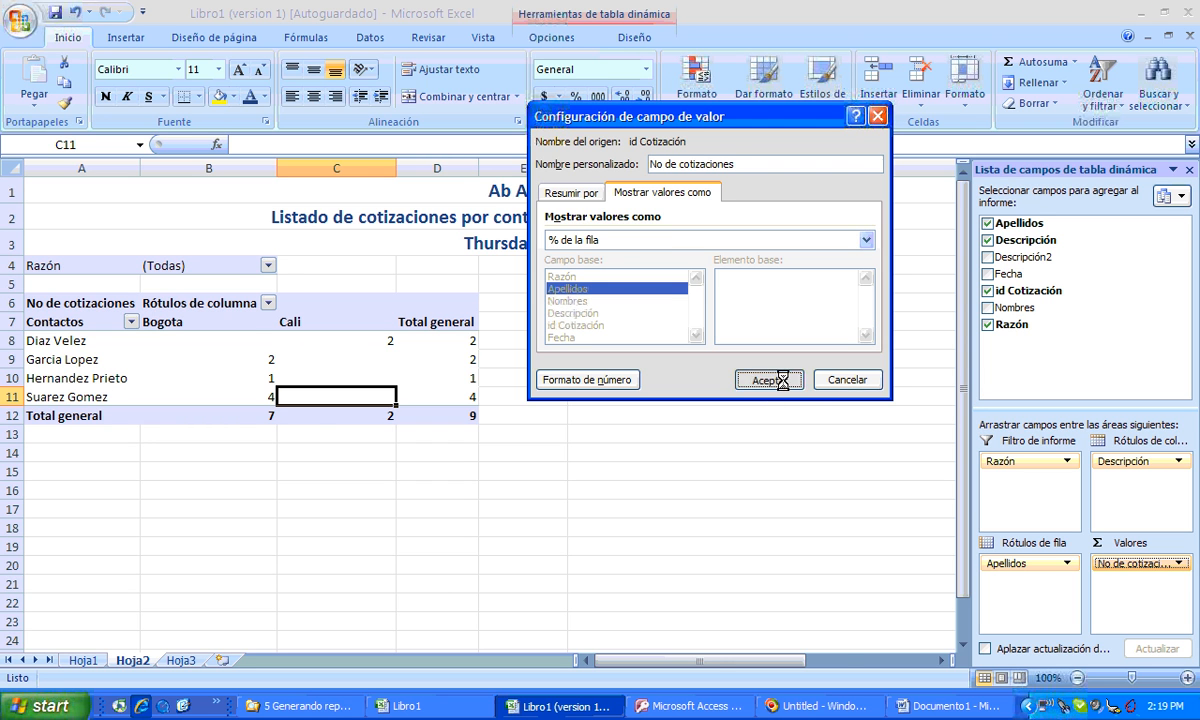
click(769, 381)
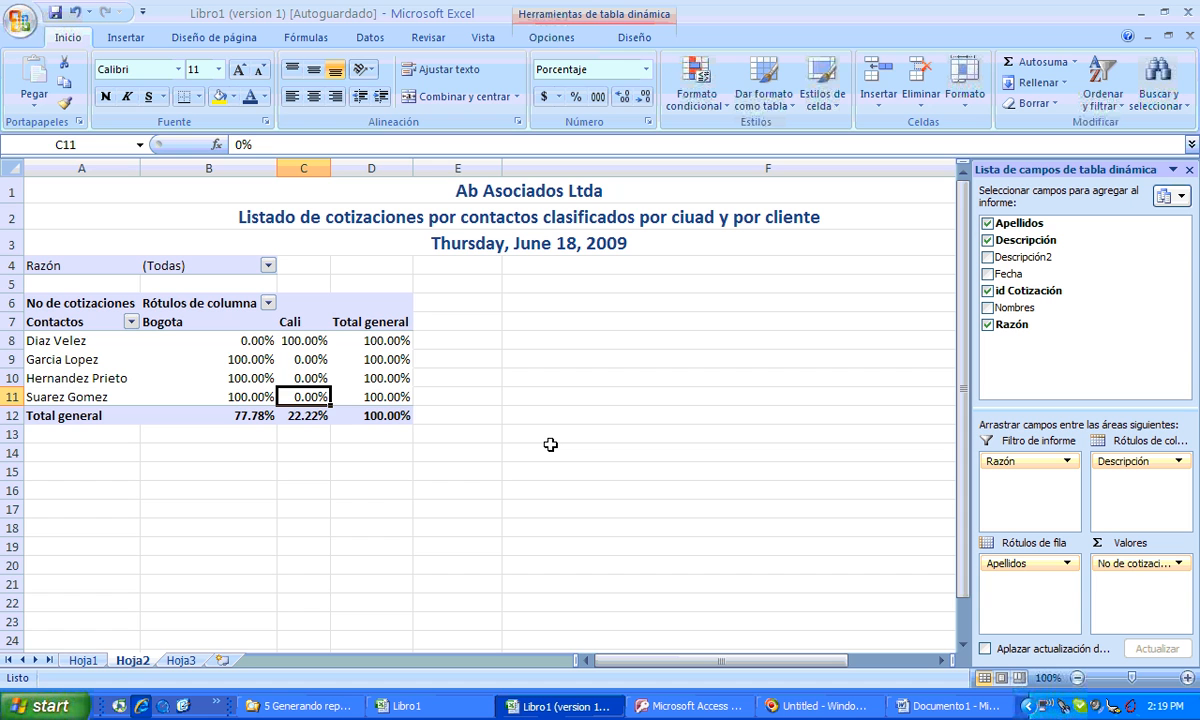
click(172, 392)
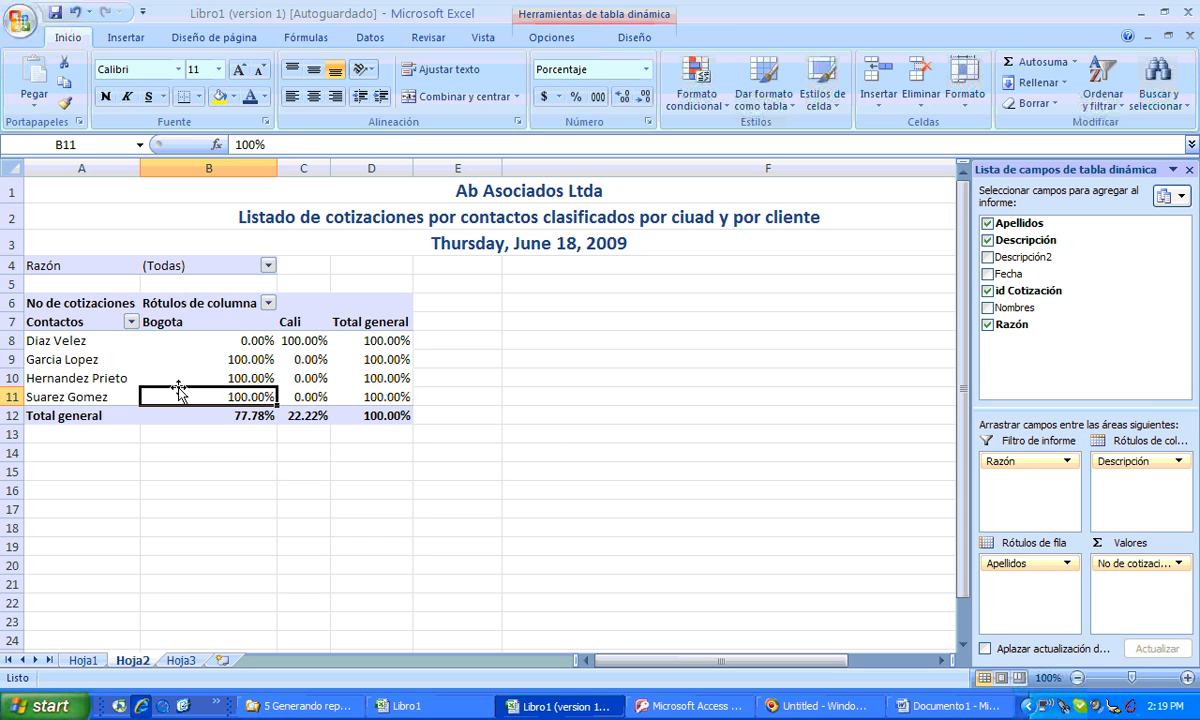
click(44, 340)
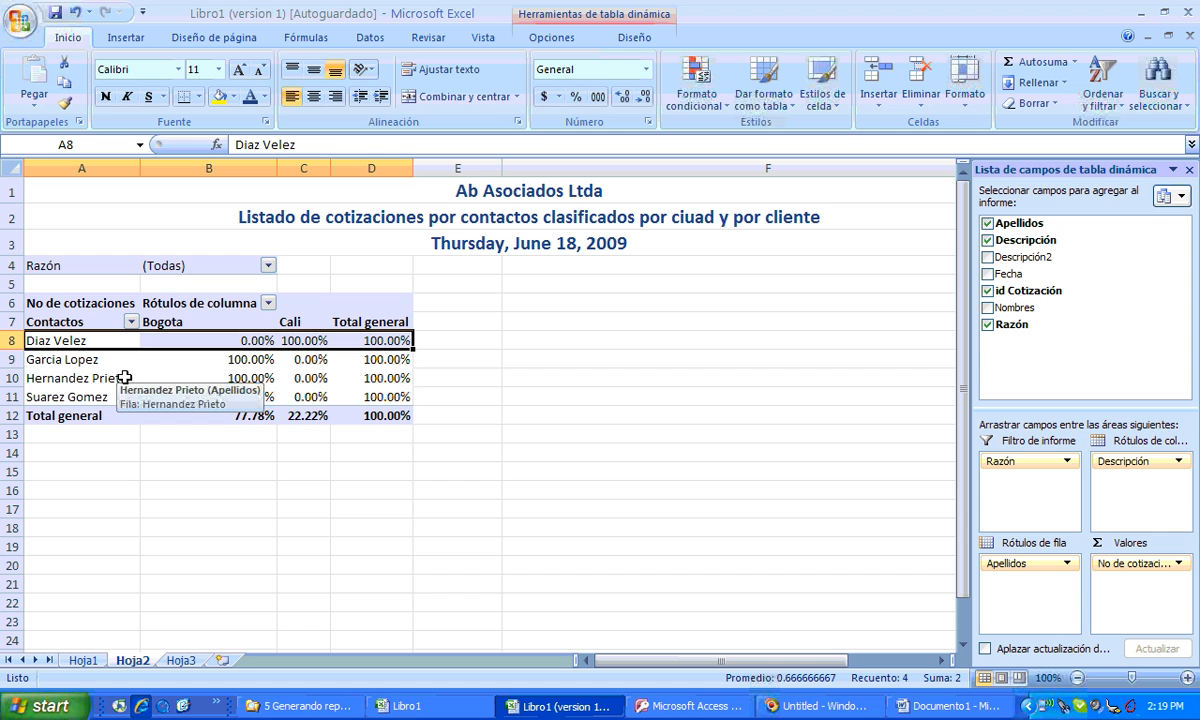
Switch to Documento1 in Word and review the outline from Fuente de datos externas to implementar el portal grafico.
click(910, 706)
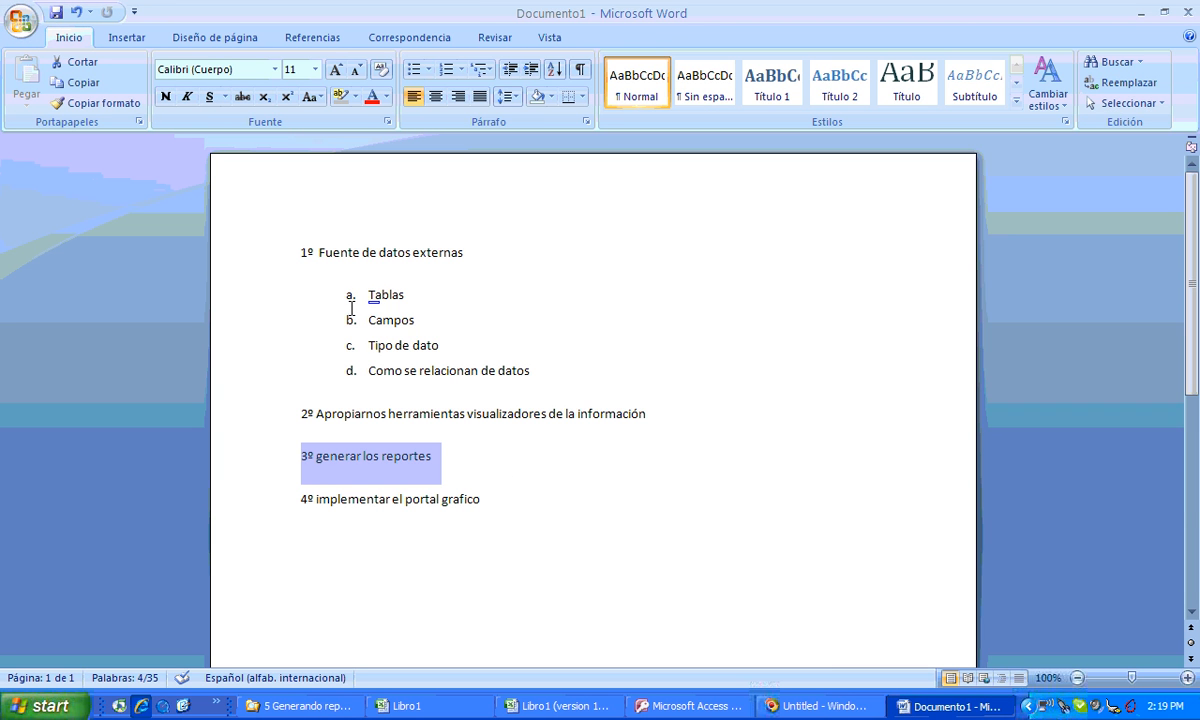
drag(298, 249, 460, 378)
click(260, 410)
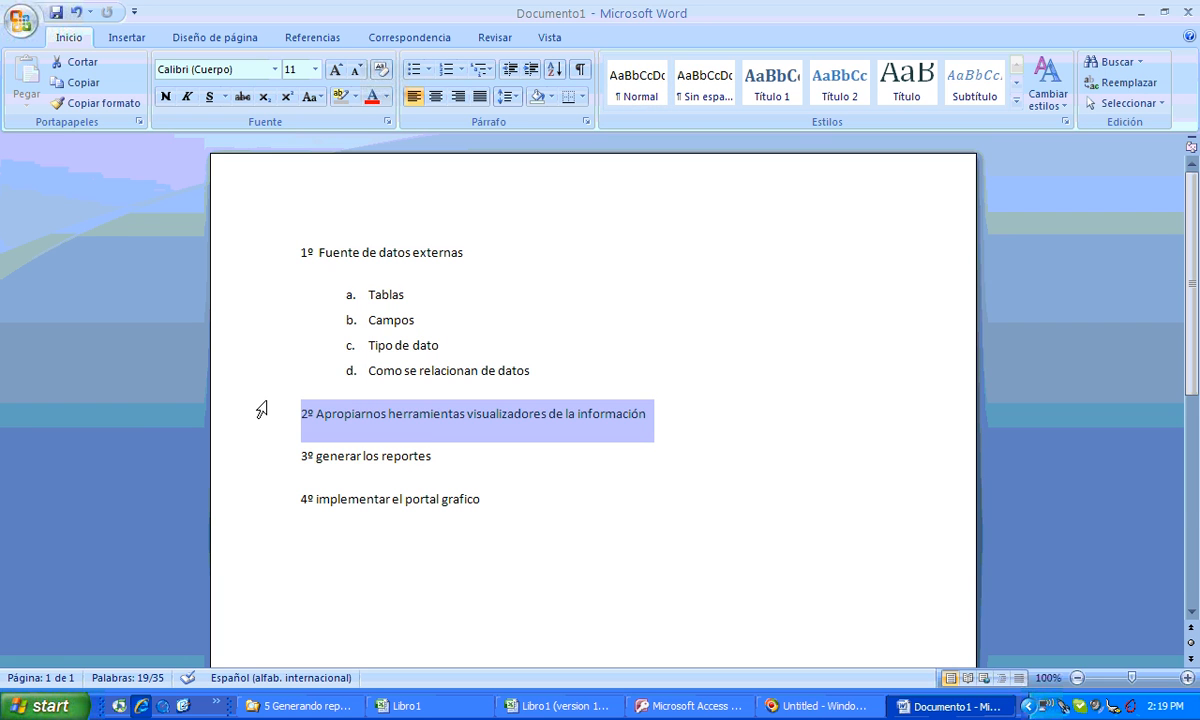
click(260, 466)
click(273, 509)
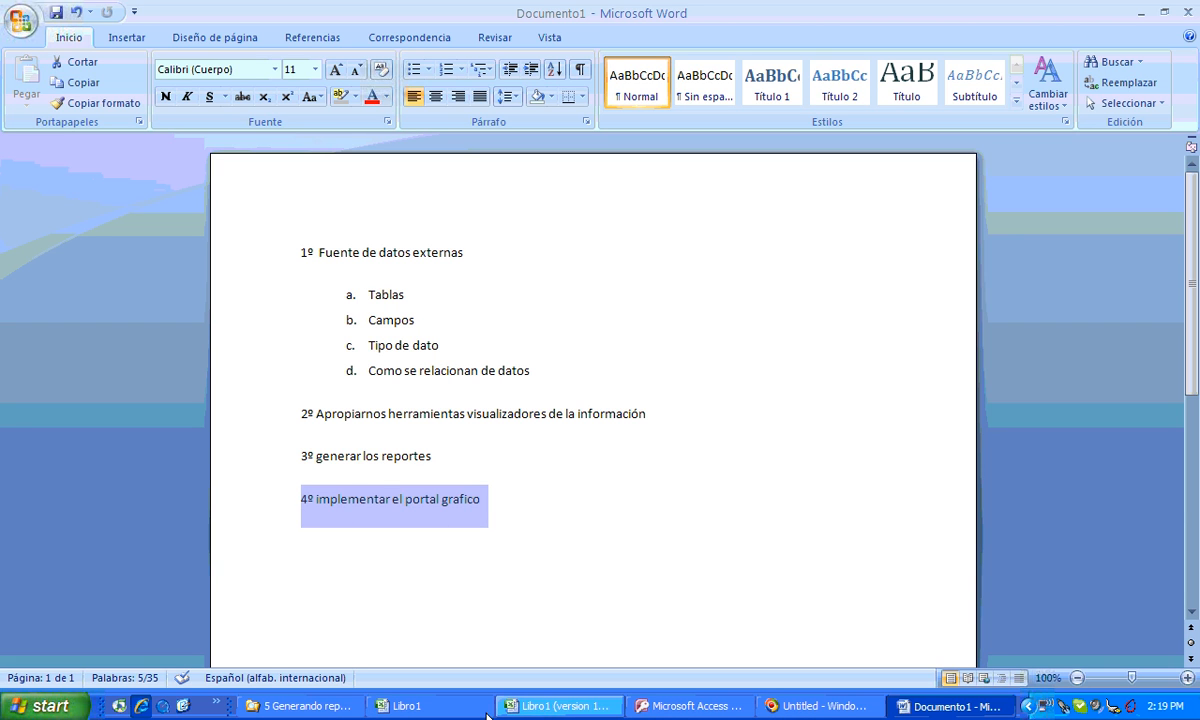
Switch back to the Excel workbook and insert a 2-D clustered column chart from the pivot table on Hoja2.
click(550, 706)
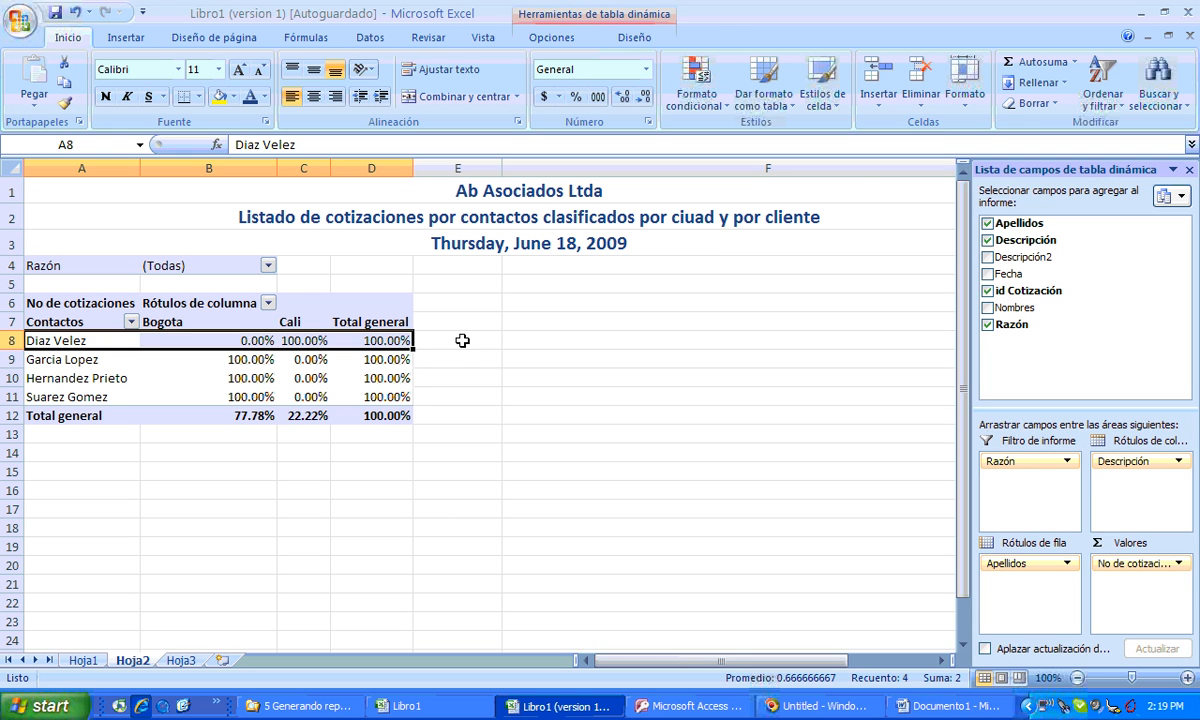
click(464, 344)
click(445, 300)
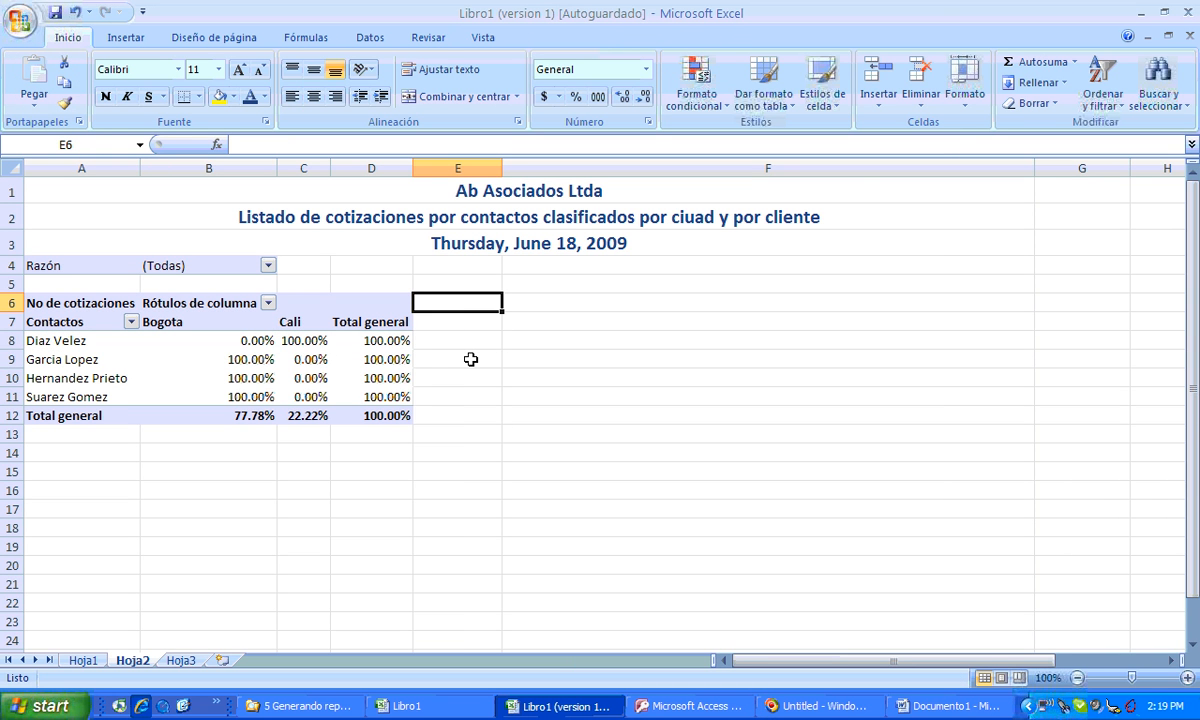
click(522, 302)
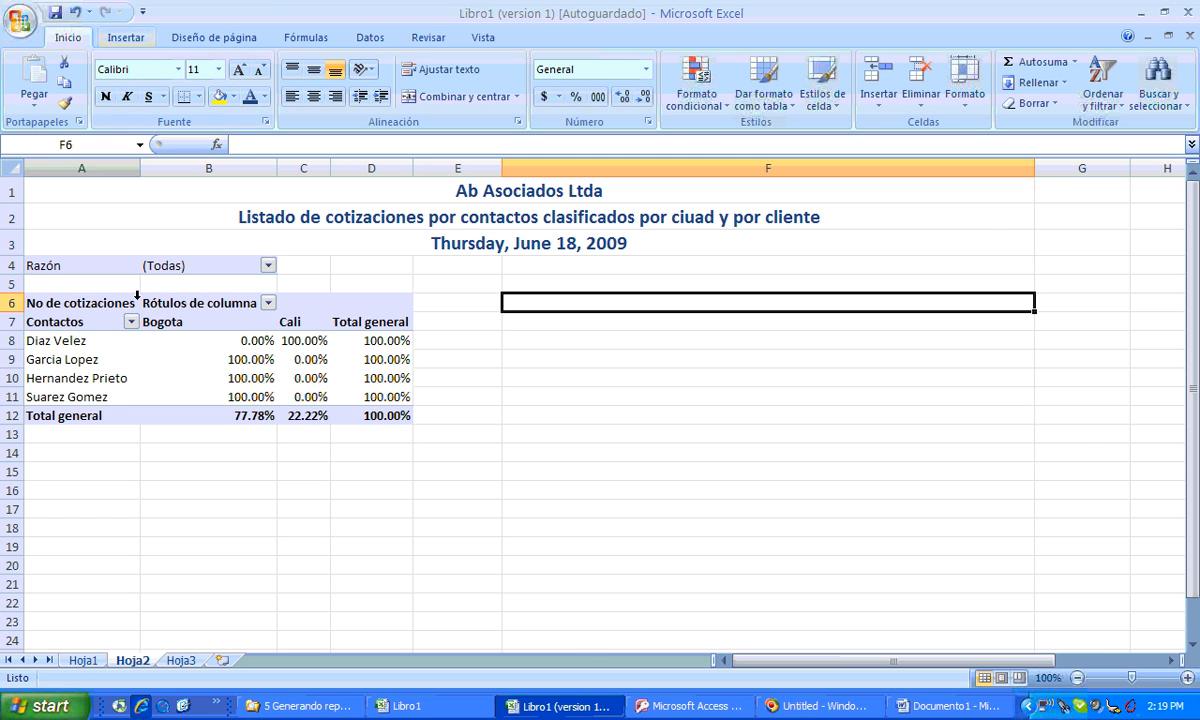
click(152, 340)
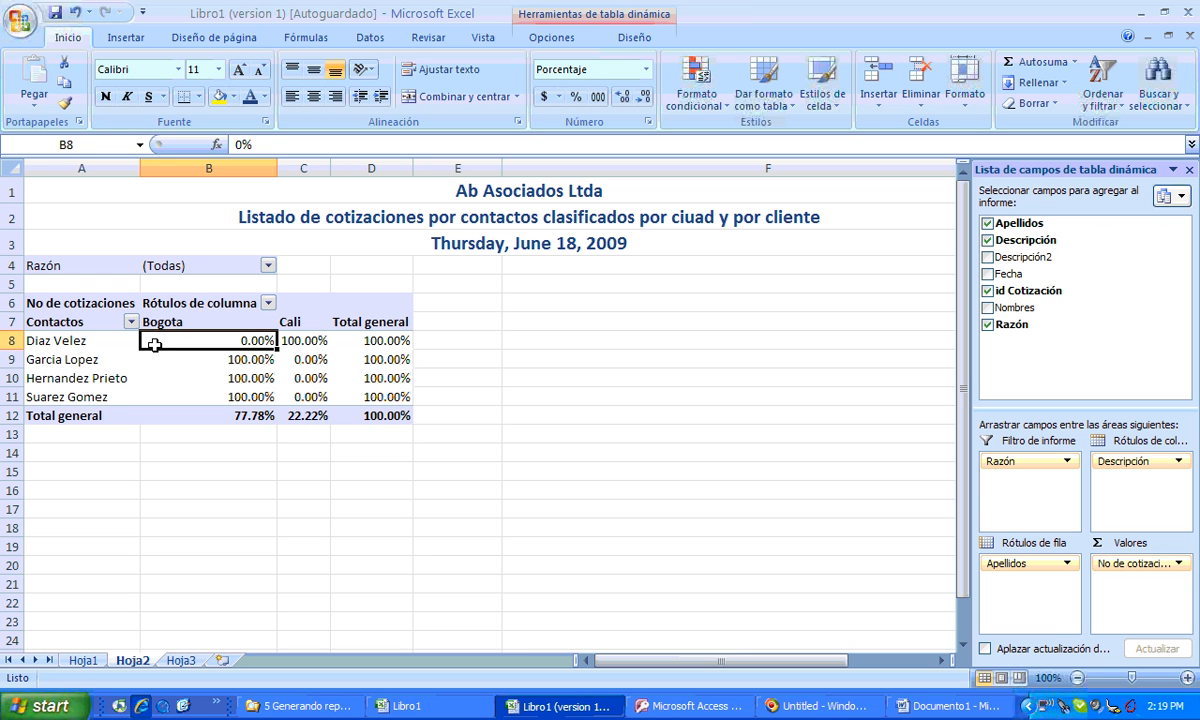
click(122, 38)
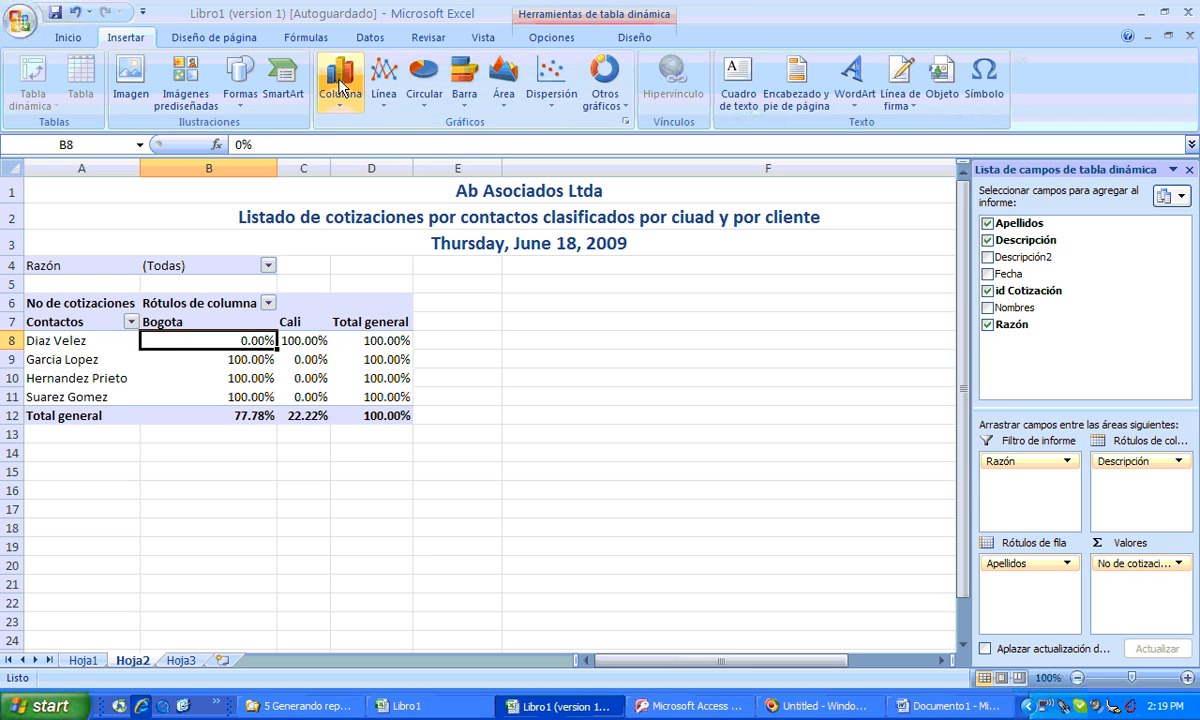
click(340, 95)
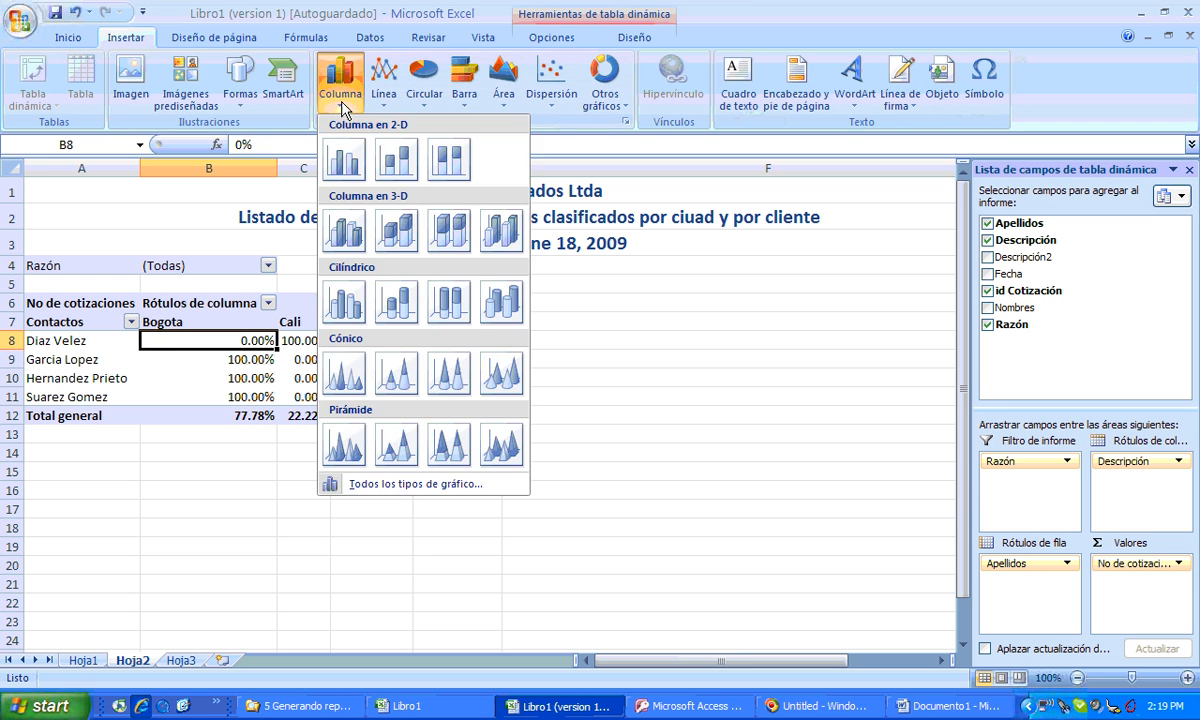
click(338, 178)
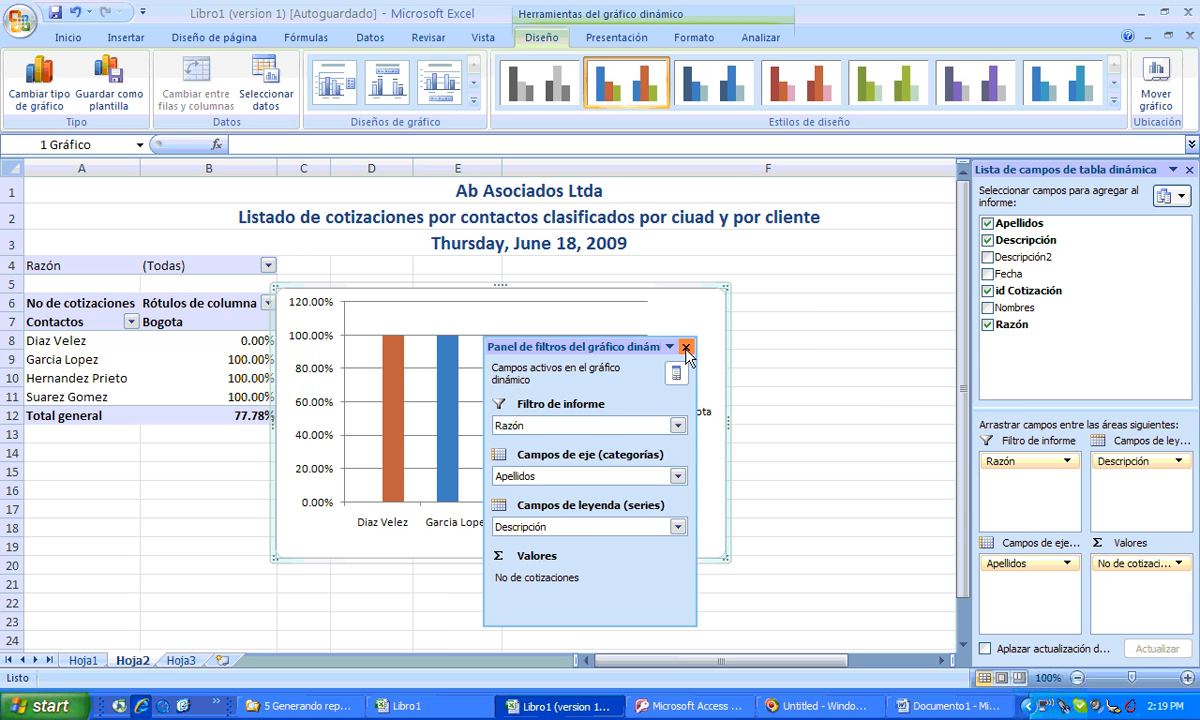
Close the pivot chart filter pane and move the chart to the empty area beside the pivot table, clear of its data.
click(686, 347)
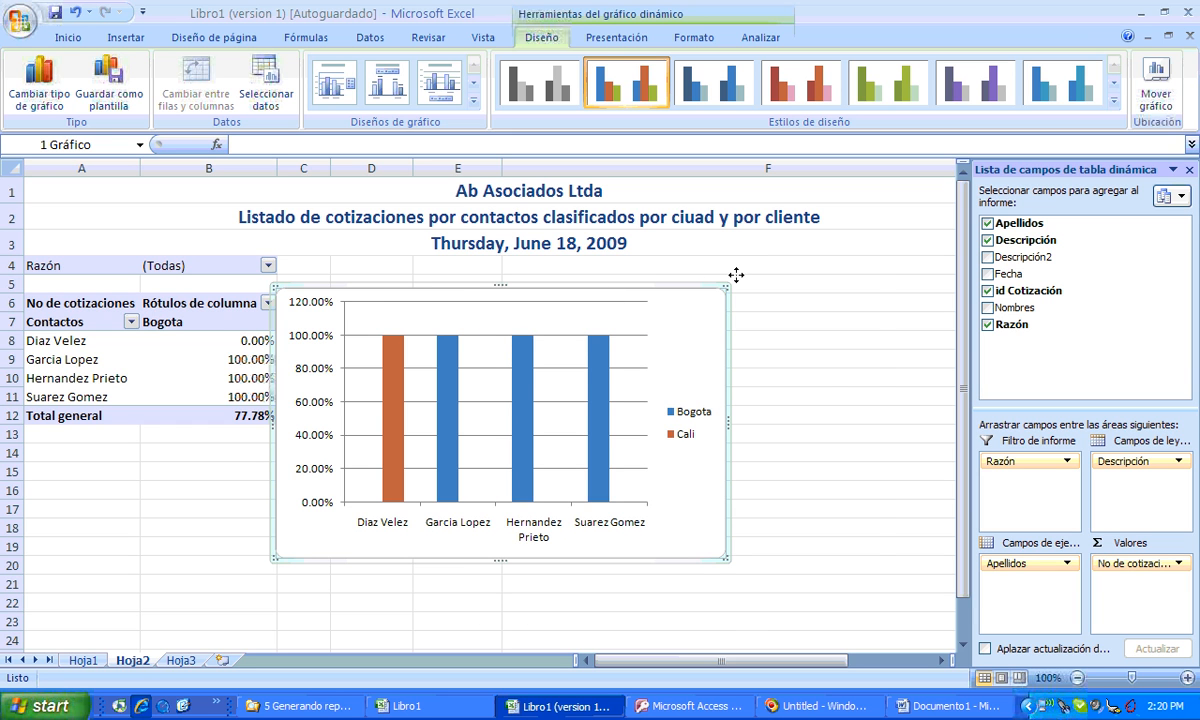
drag(736, 275, 885, 256)
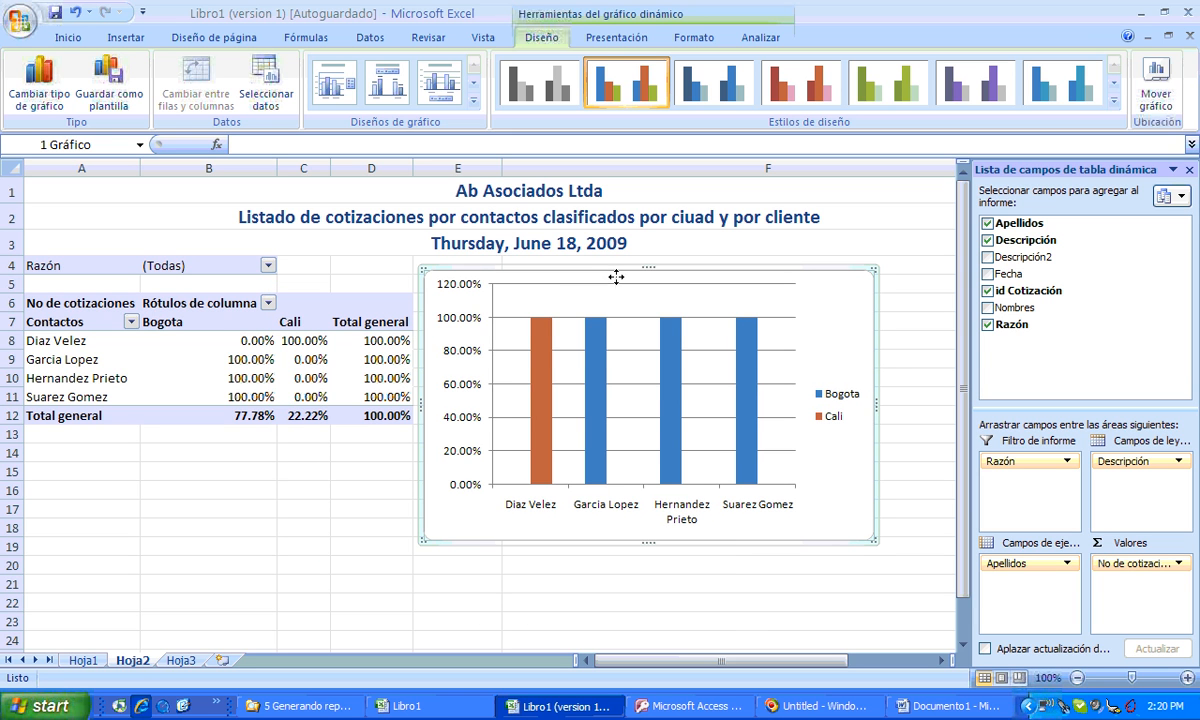
drag(616, 277, 698, 275)
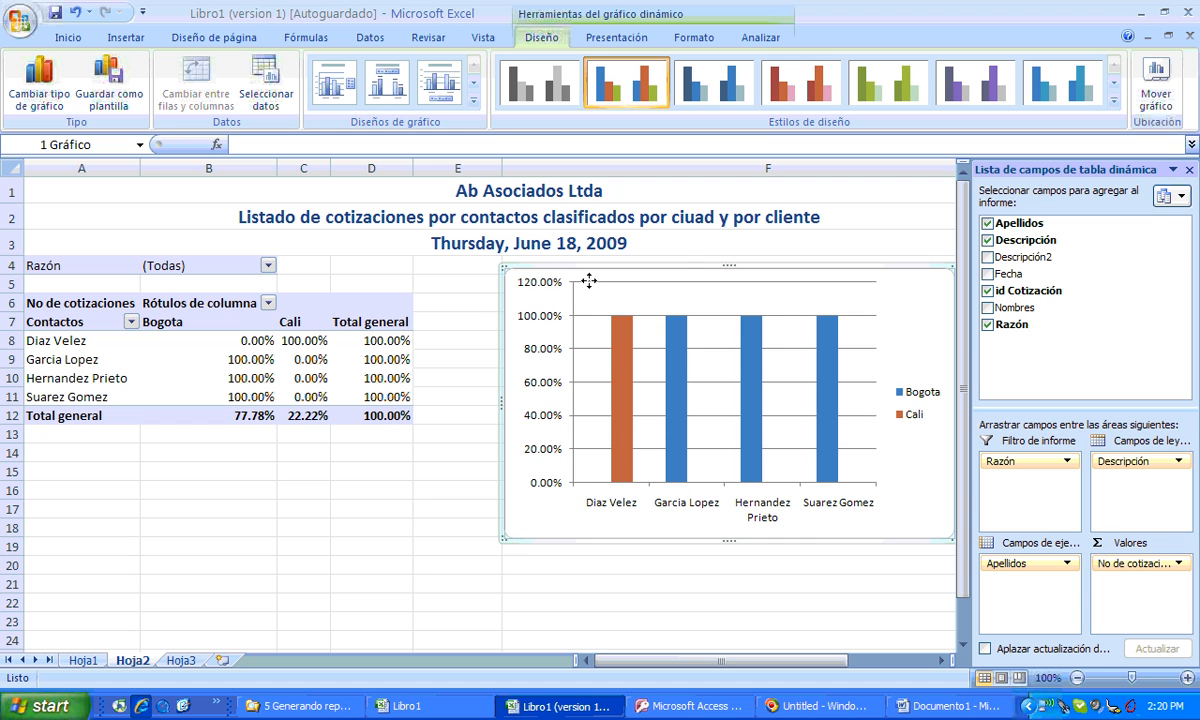
drag(589, 281, 555, 285)
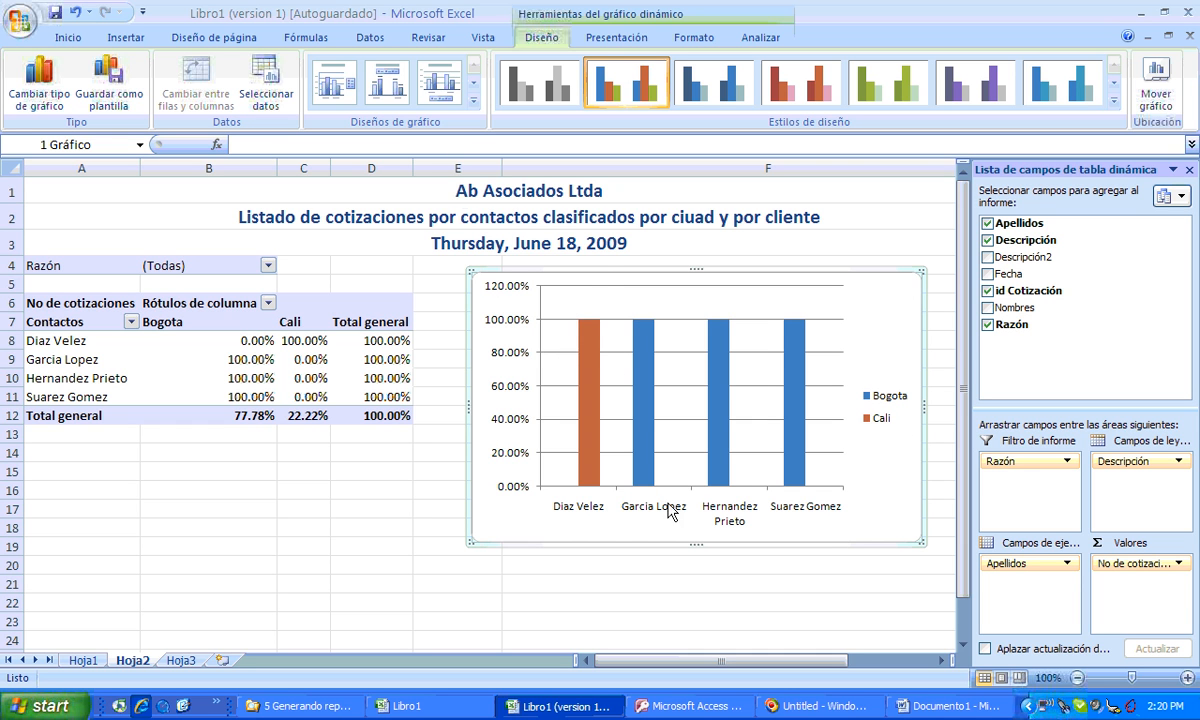
Change the clustered column chart to a 3-D pie chart and select its data series.
right_click(882, 352)
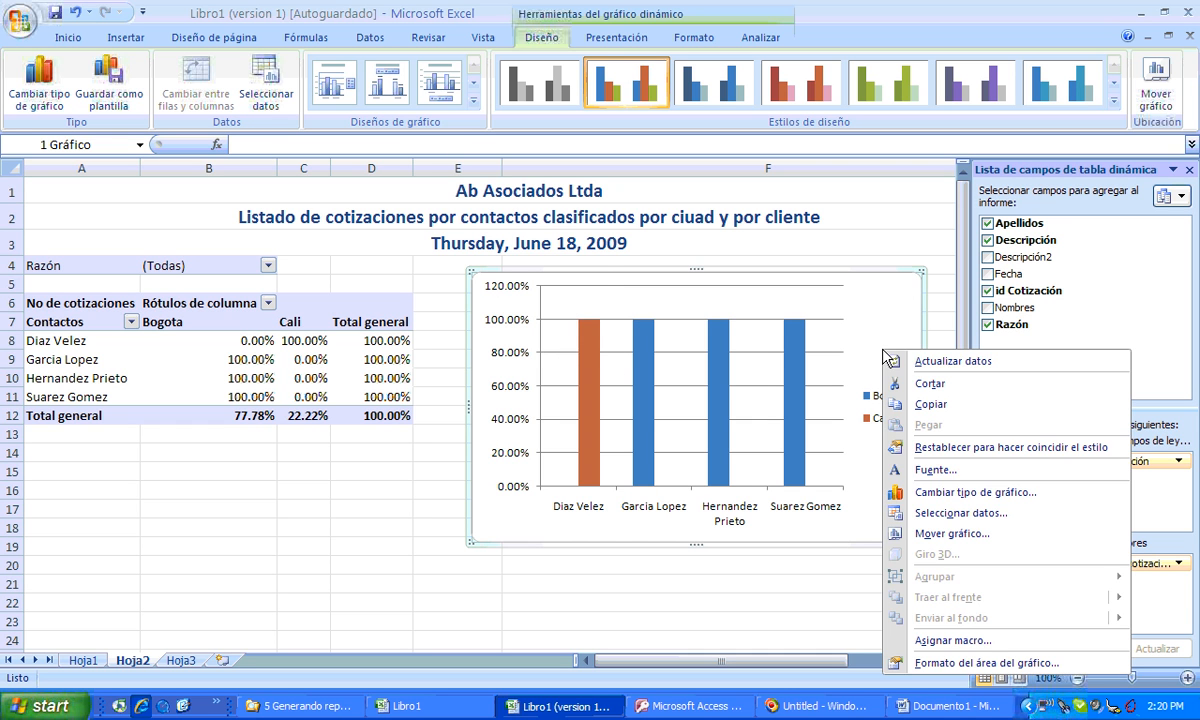
click(998, 492)
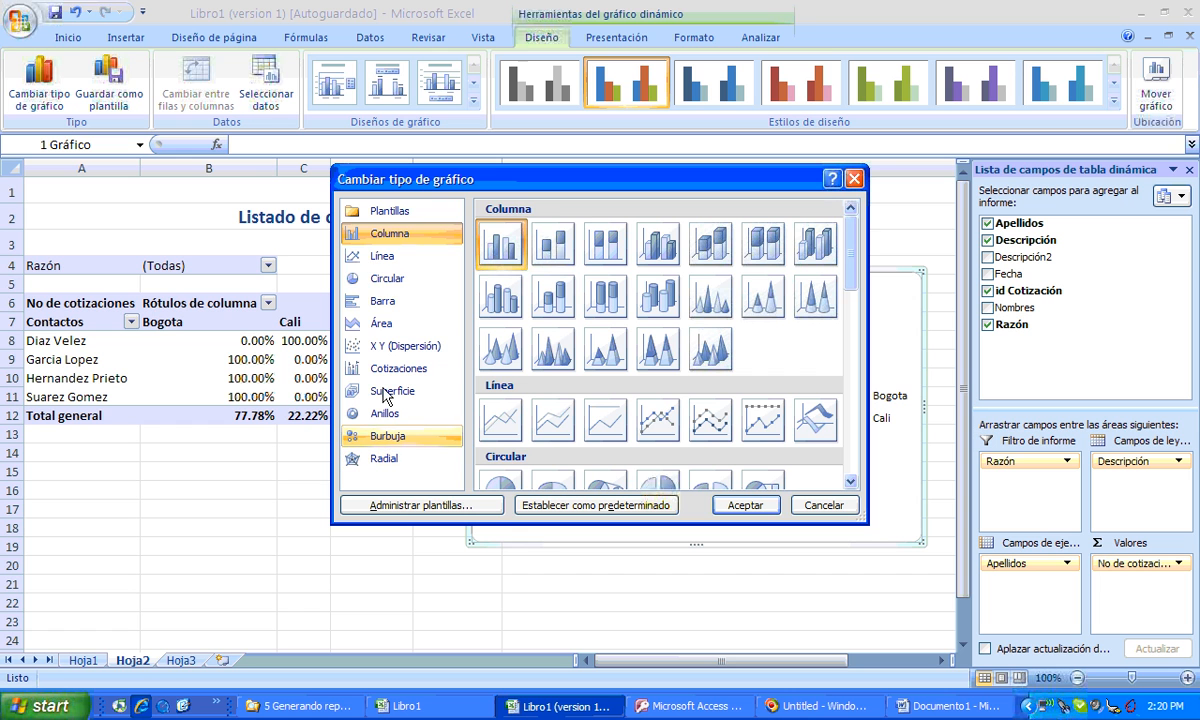
click(385, 278)
click(566, 473)
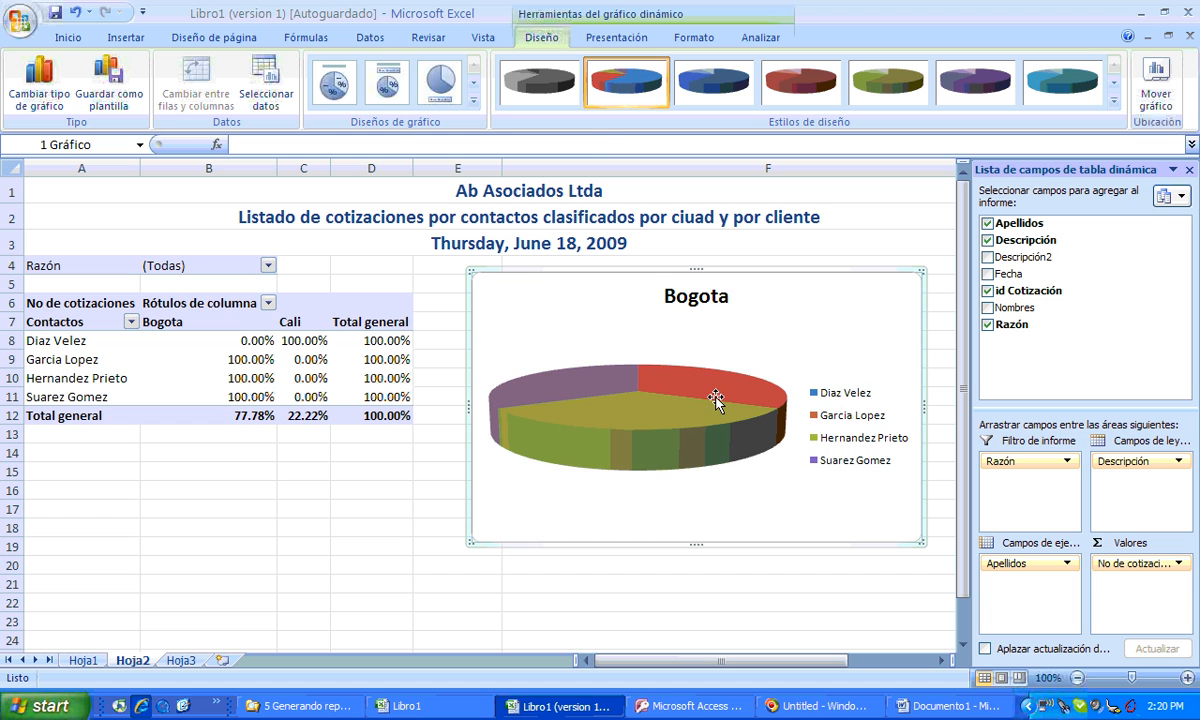
click(560, 400)
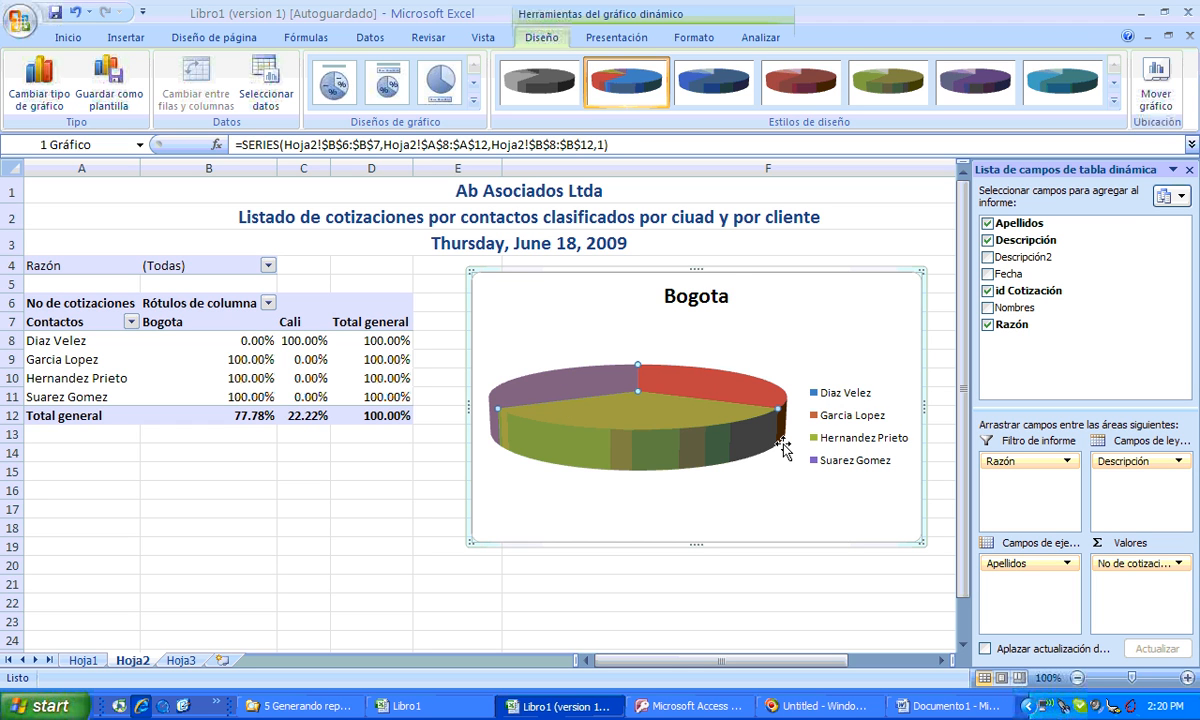
Move the pie chart's title towards the chart's left side and replace its text with "Distribucion de cotizaciones por cliente".
click(668, 293)
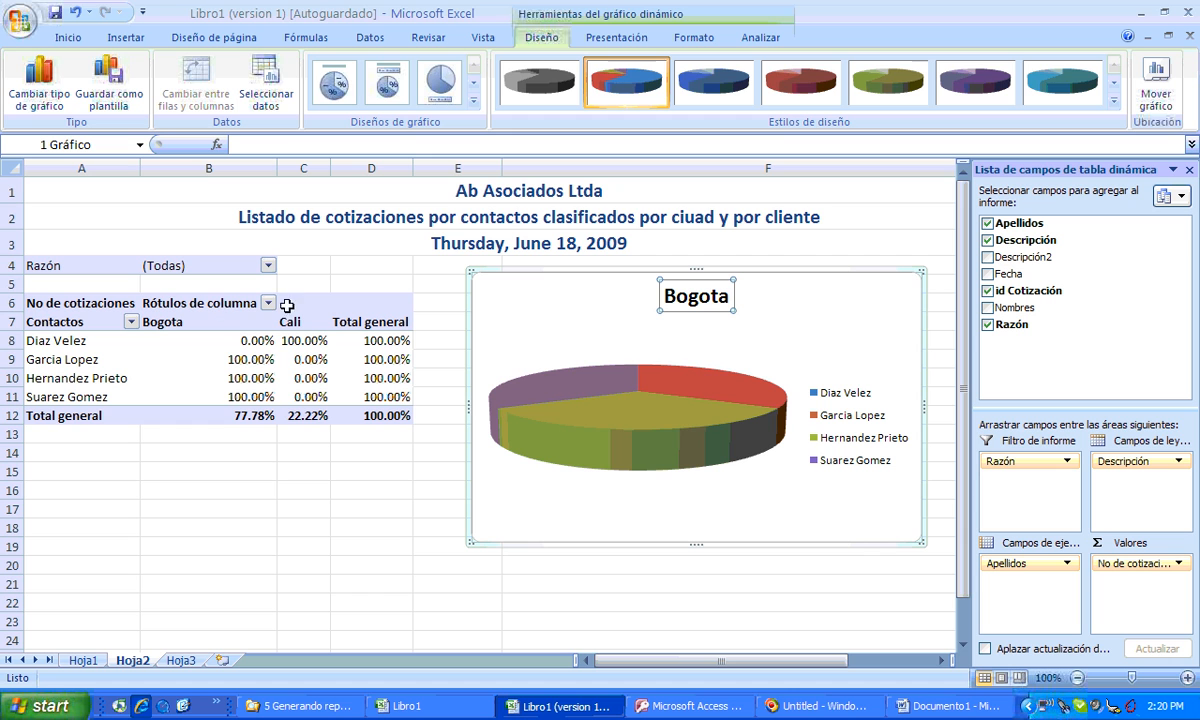
click(718, 297)
key(Escape)
drag(734, 297, 612, 296)
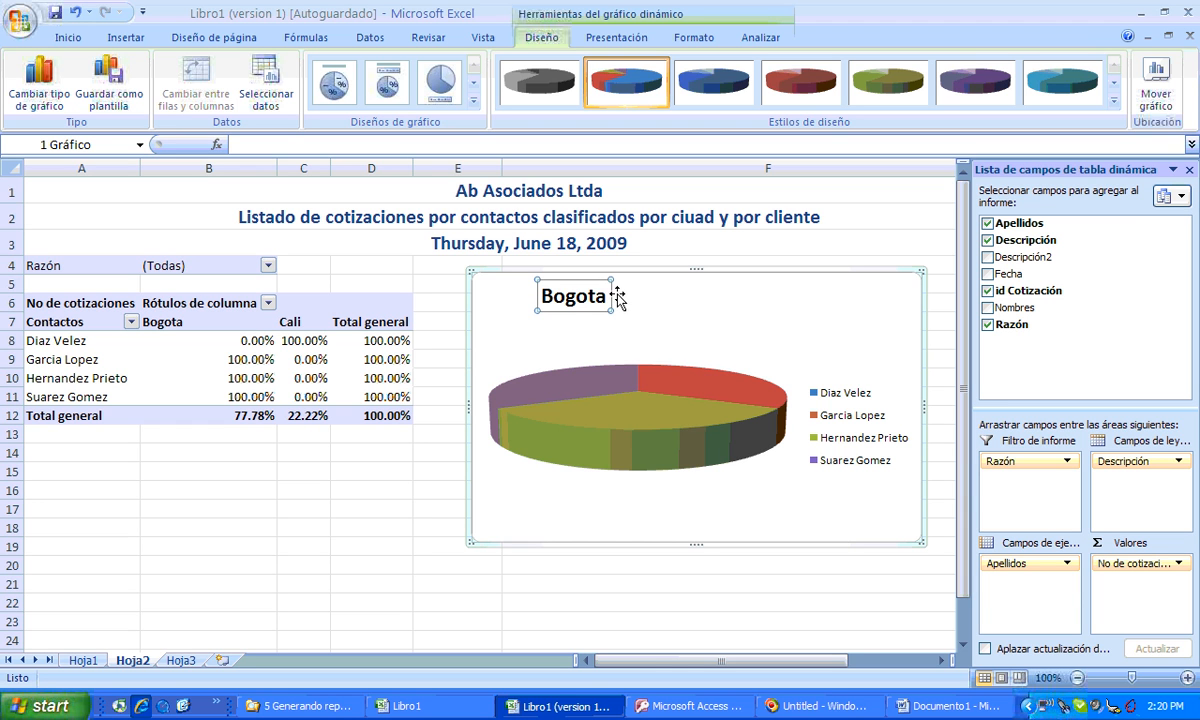
double_click(583, 297)
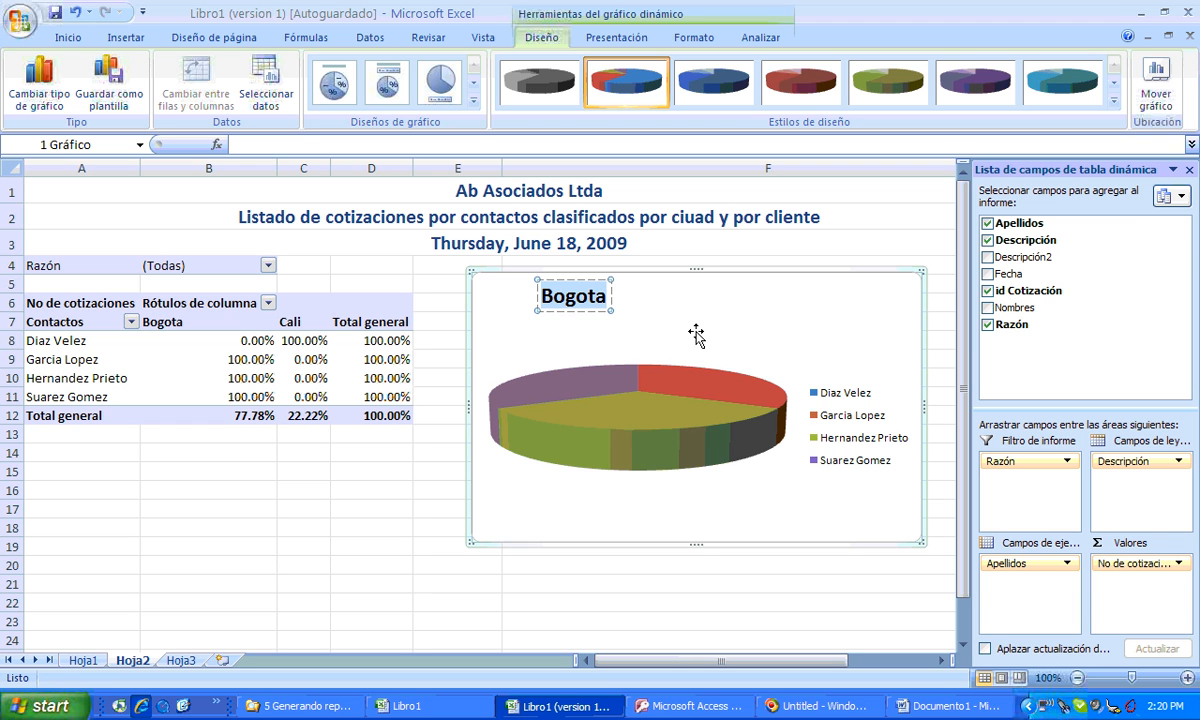
text(Distri)
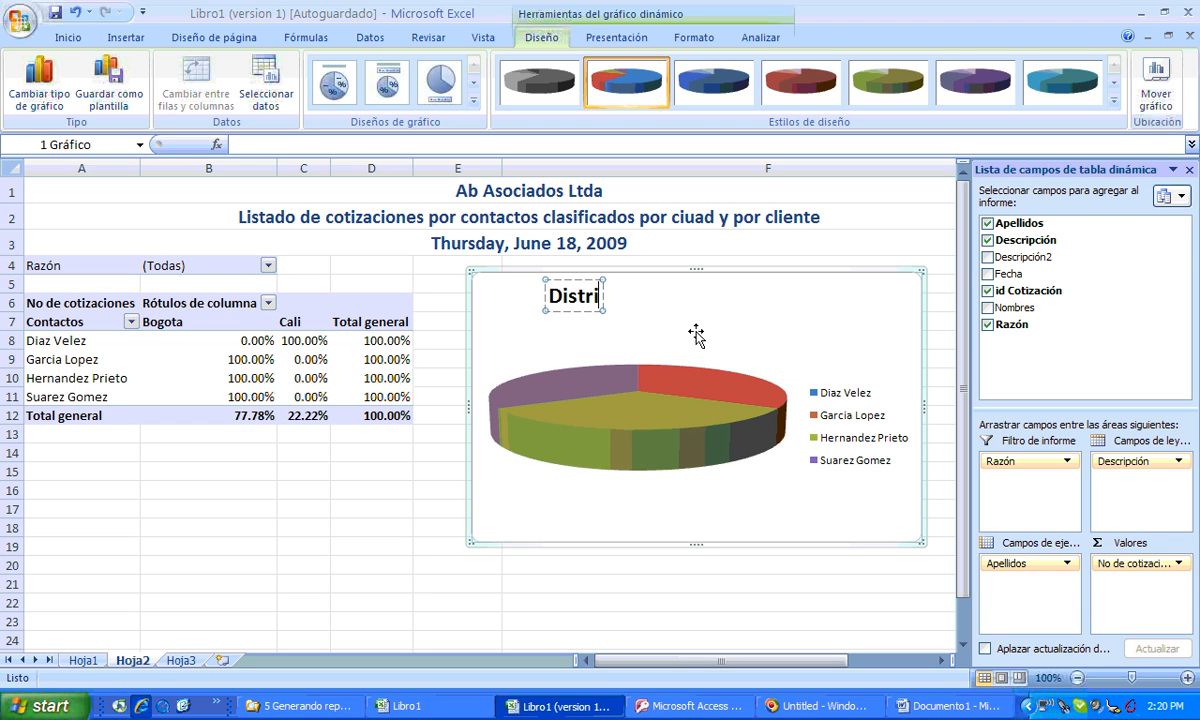
text(bucion de c)
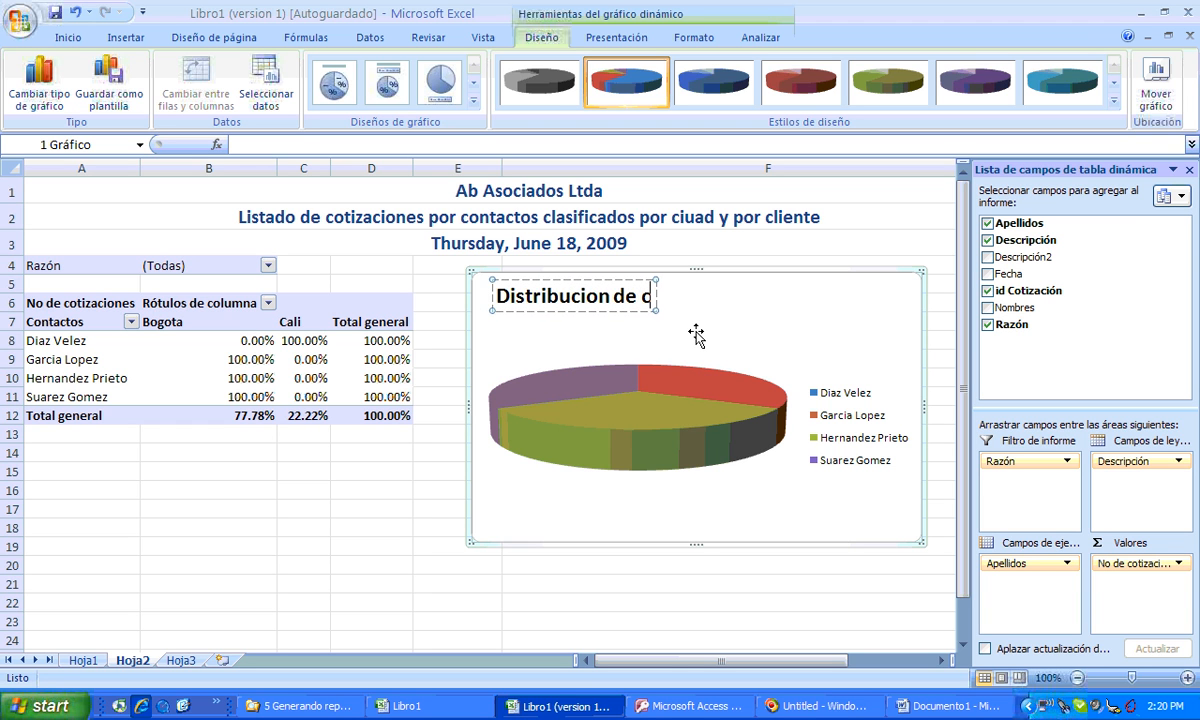
text(otizacion)
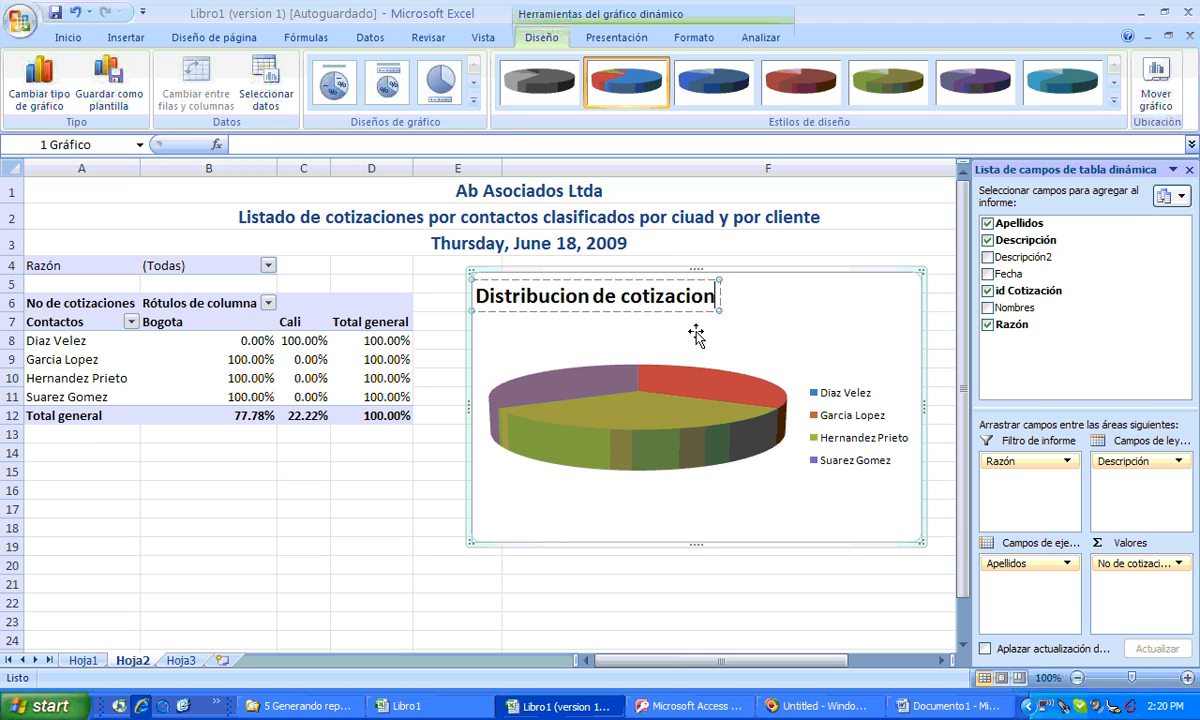
text(es por c)
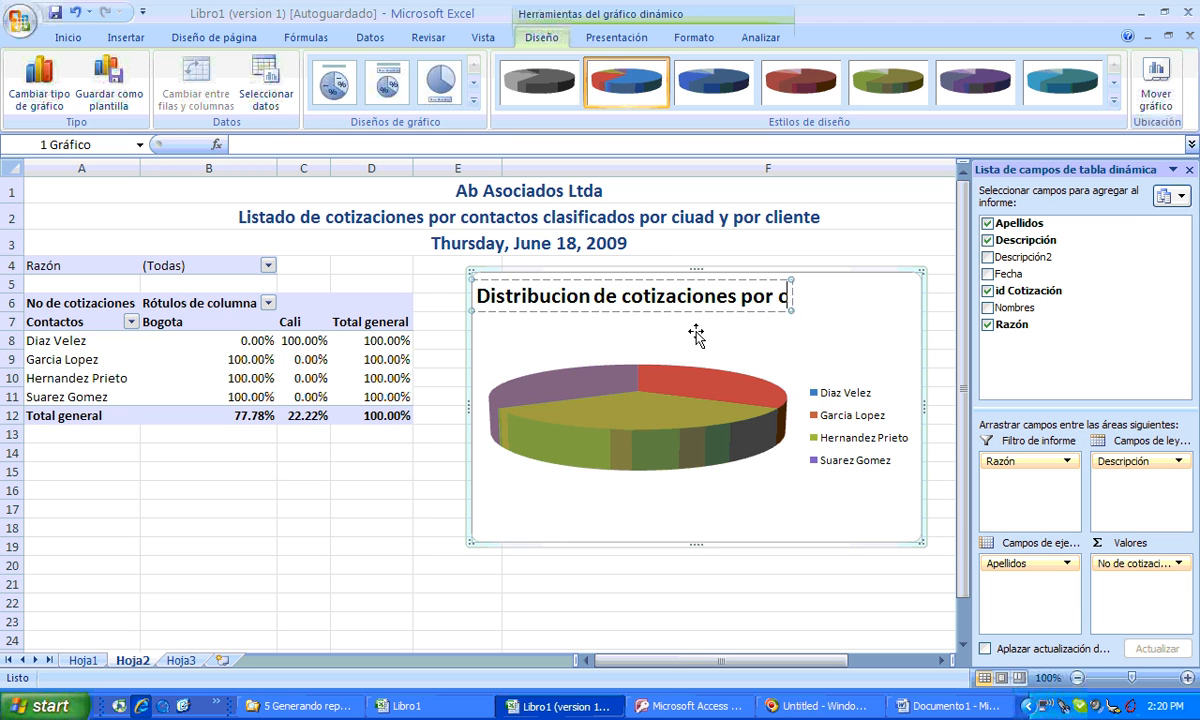
text(liente)
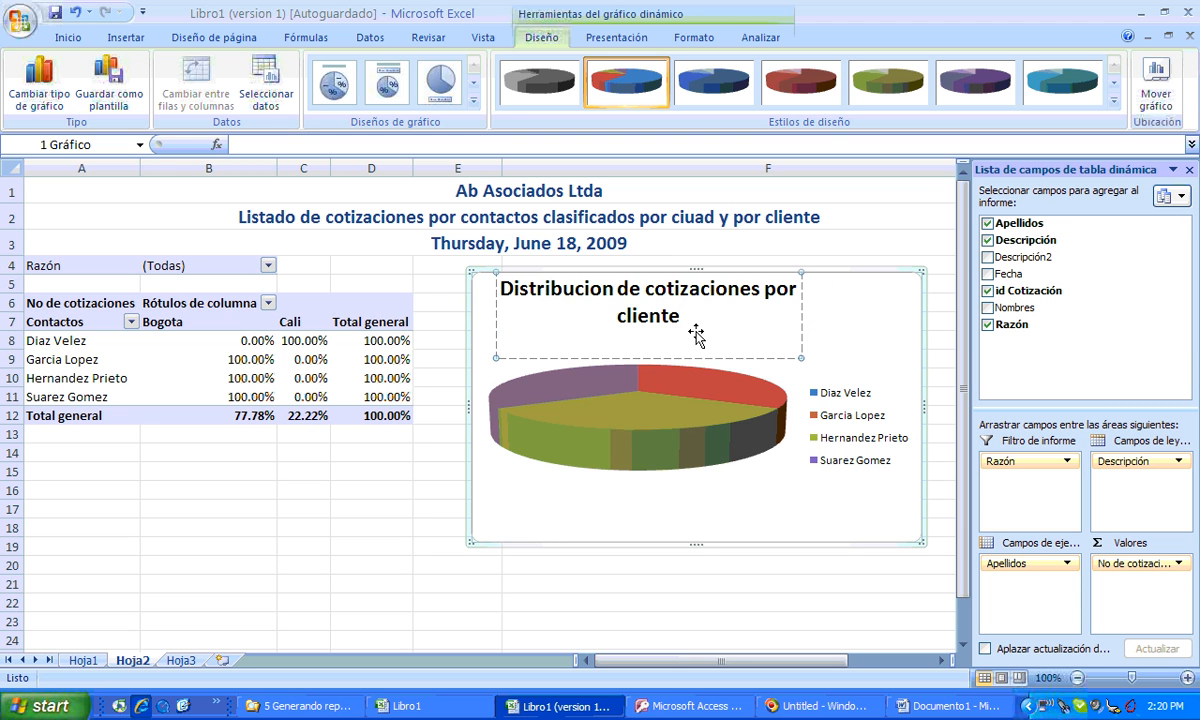
click(838, 332)
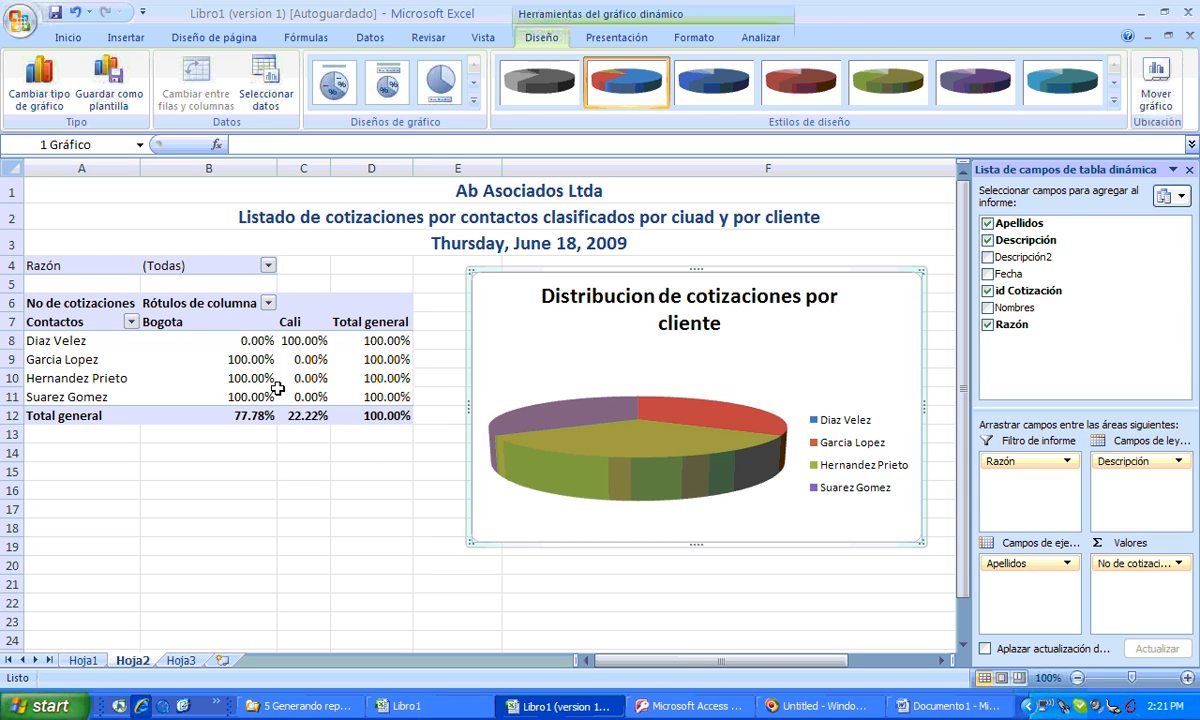
Set the No de cotizaciones value field to show its values as Normal instead of row percentages.
click(240, 378)
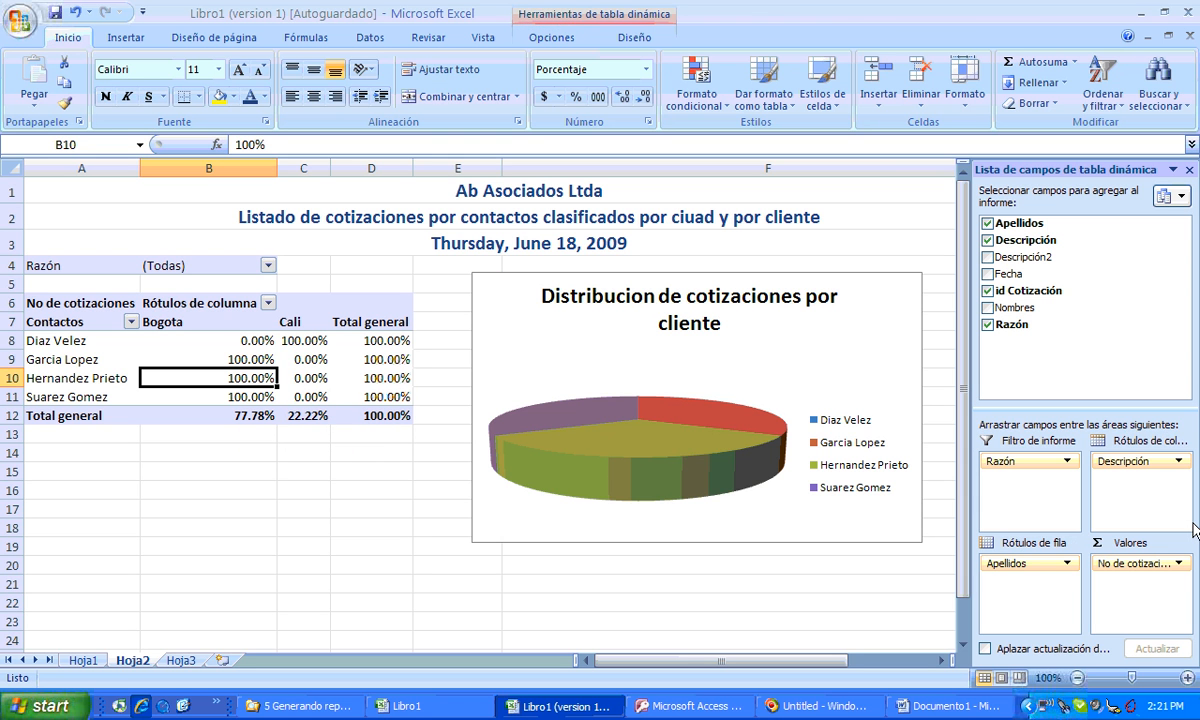
click(1150, 563)
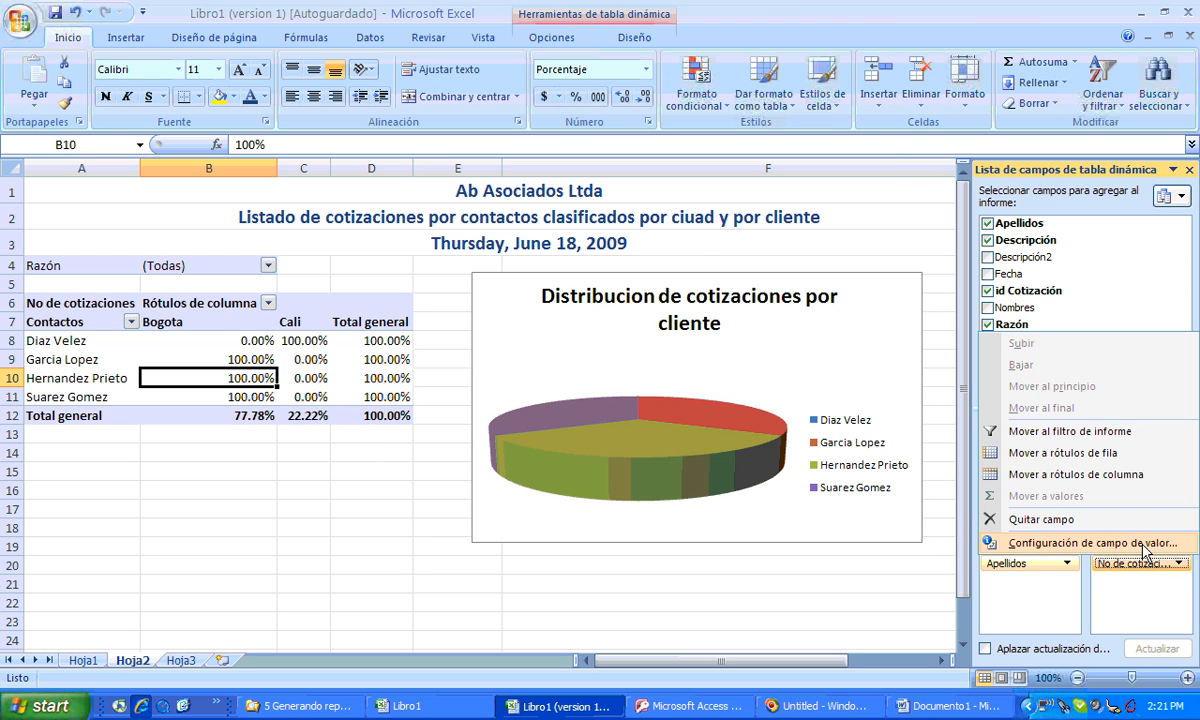
click(1103, 530)
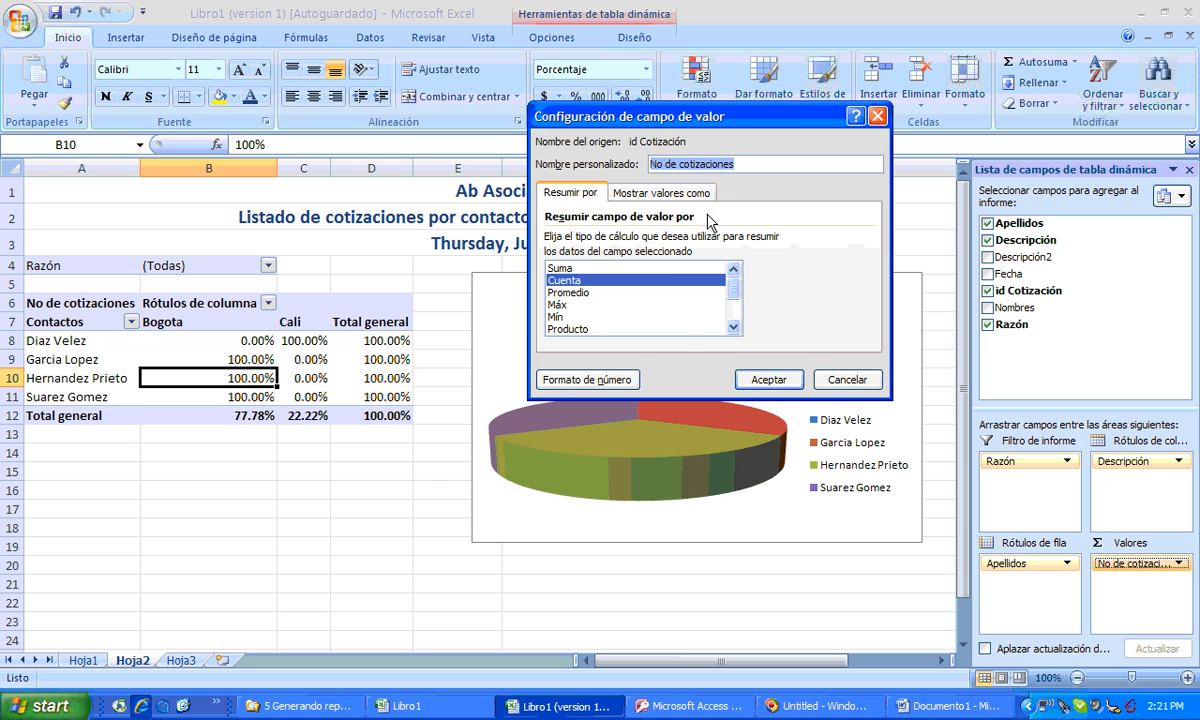
click(652, 191)
click(688, 234)
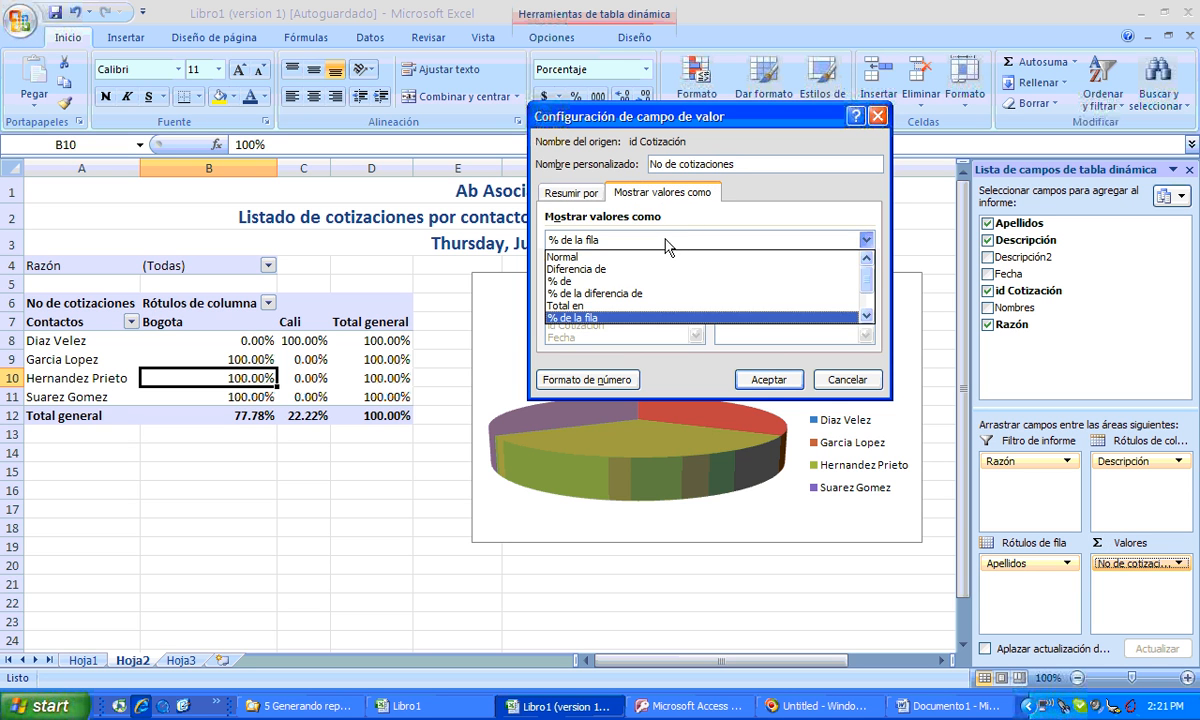
click(605, 258)
click(766, 379)
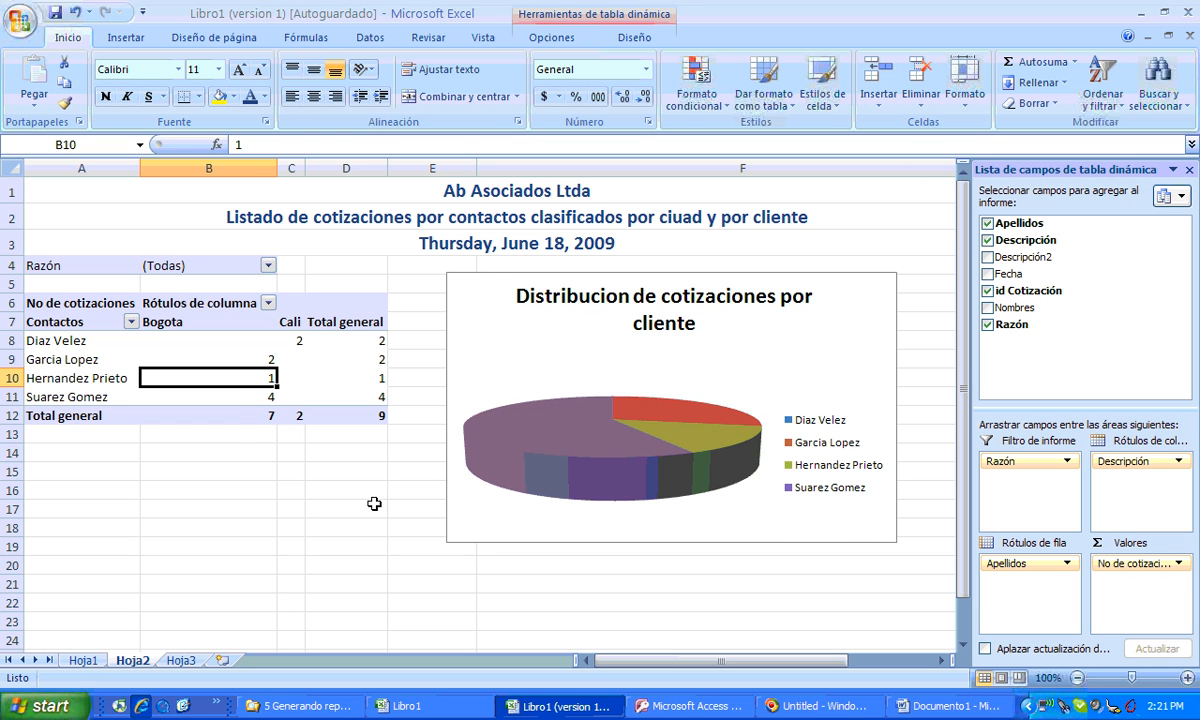
Compare the quotation counts per contact in the pivot table with the slices of the pie chart.
click(241, 403)
click(350, 396)
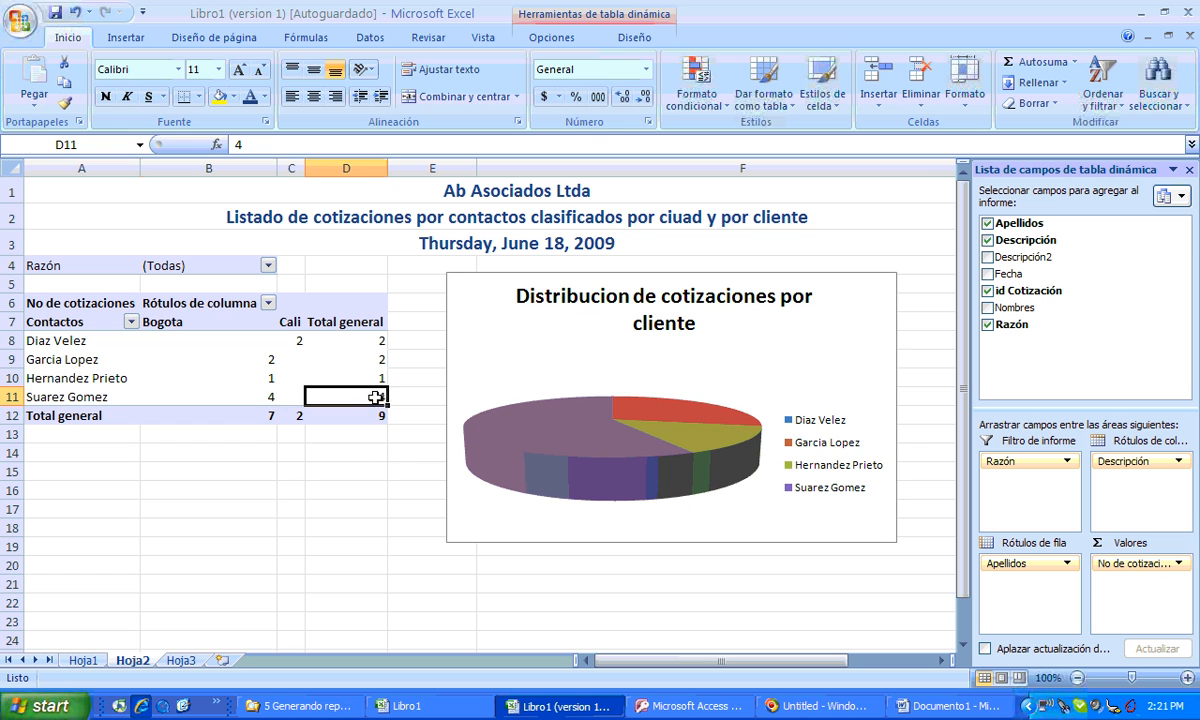
click(550, 450)
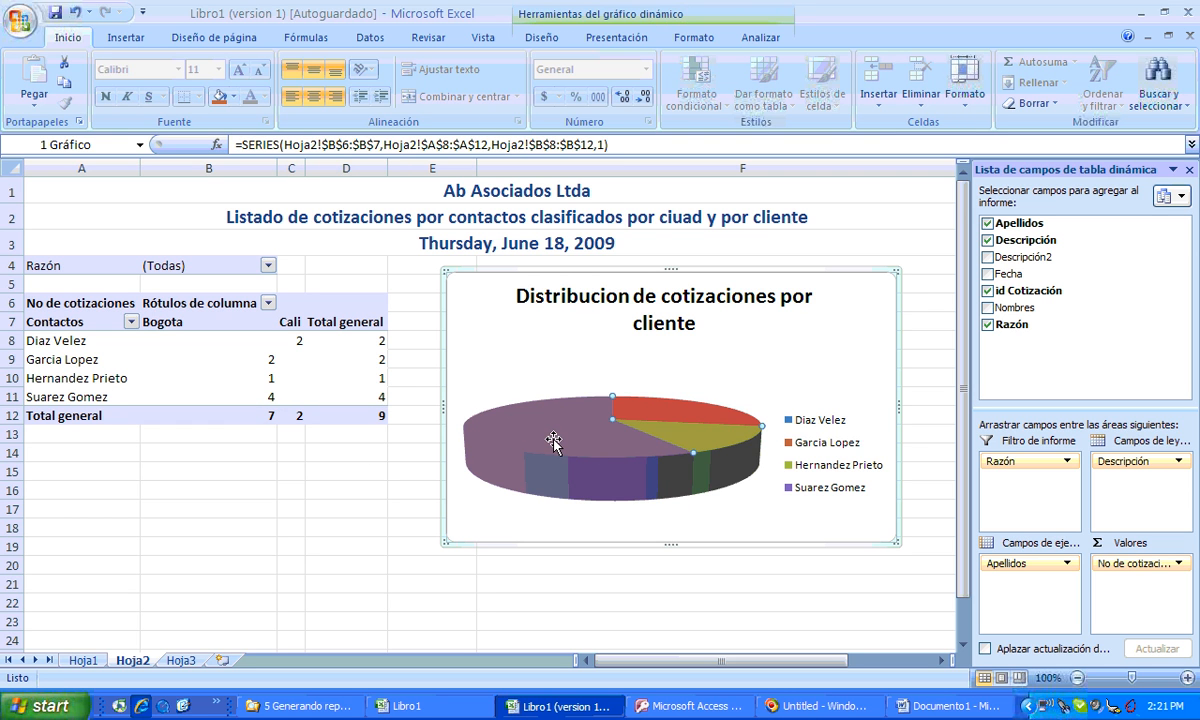
click(370, 399)
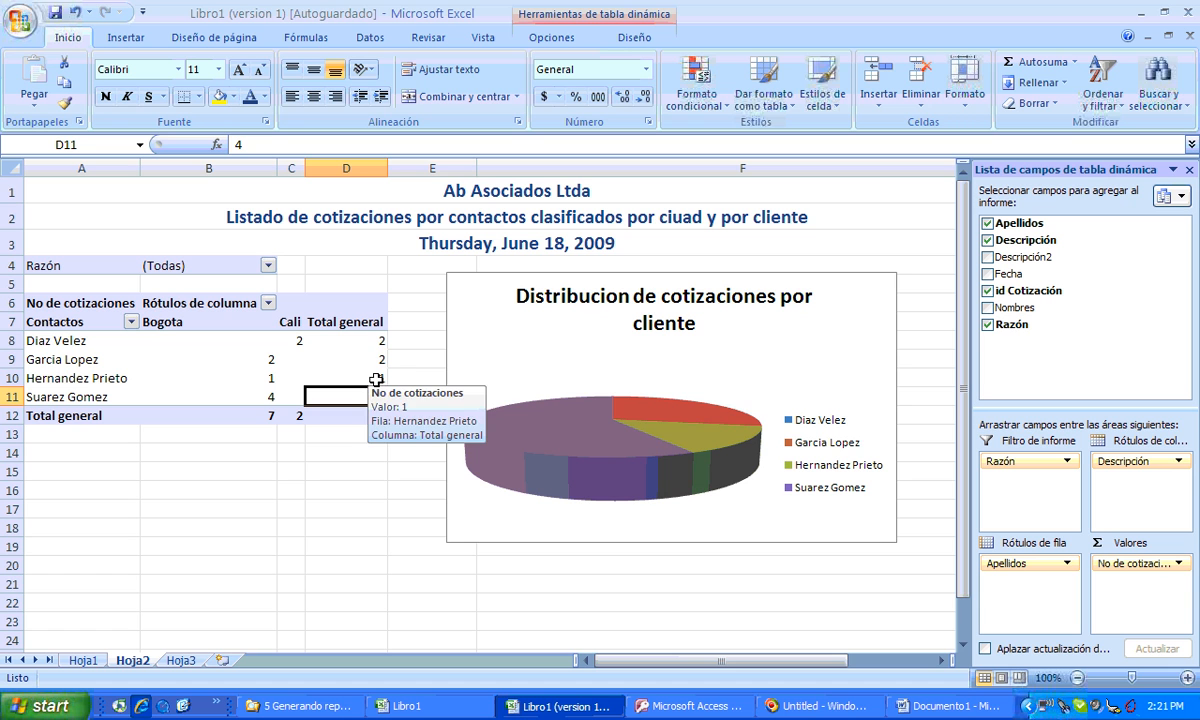
click(376, 360)
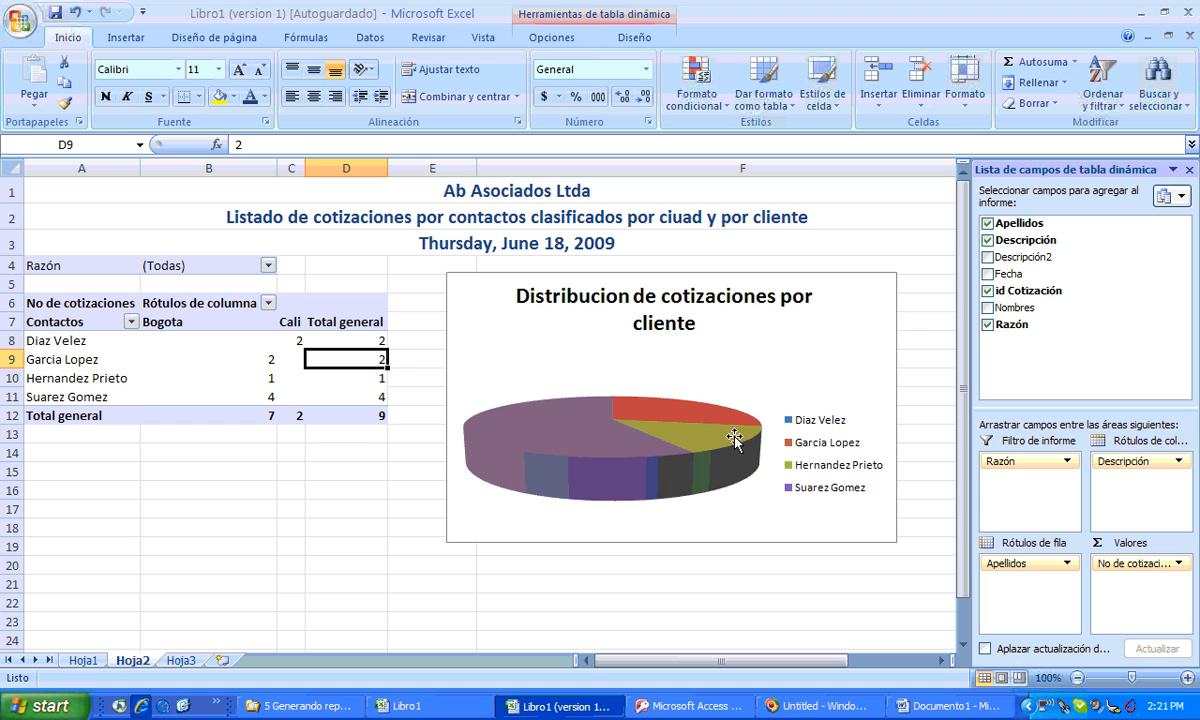
click(343, 387)
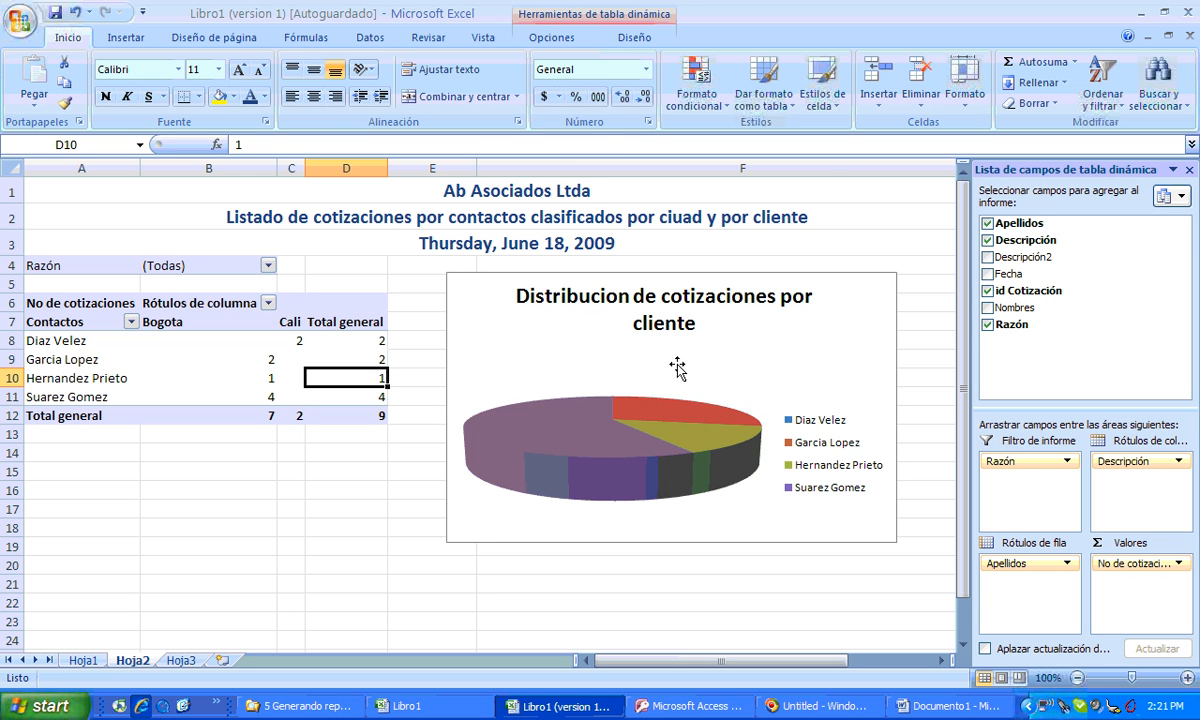
click(640, 456)
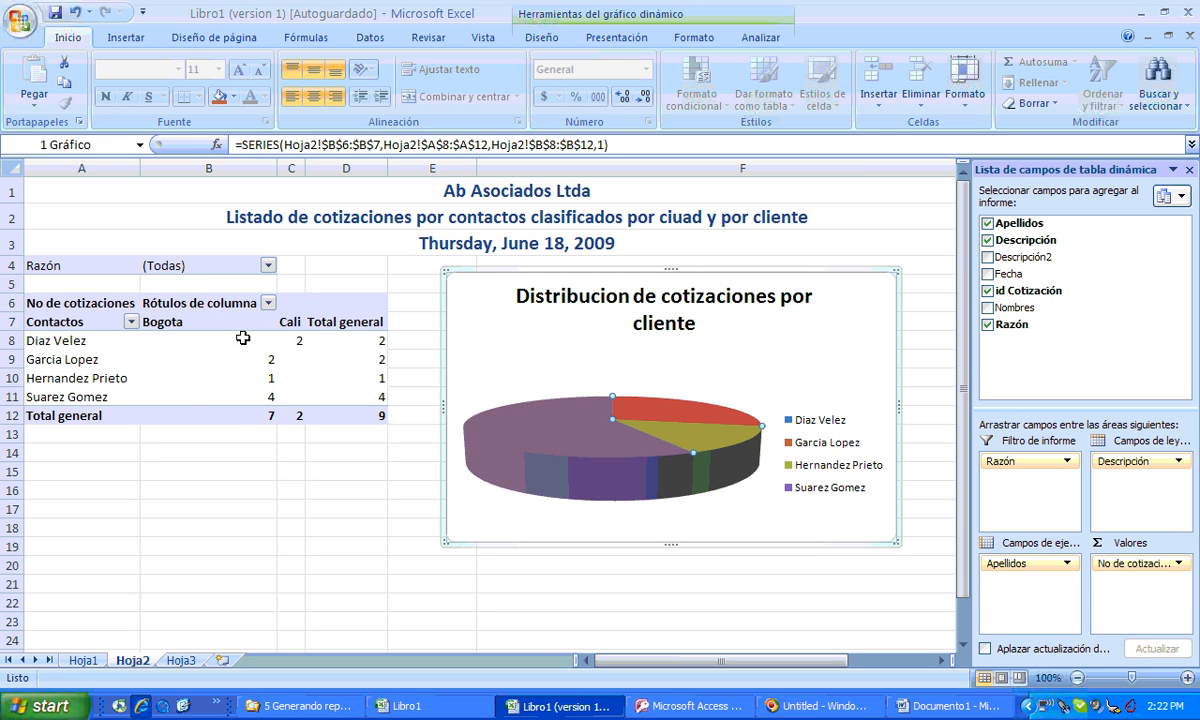
mouse_move(262, 373)
right_click(520, 380)
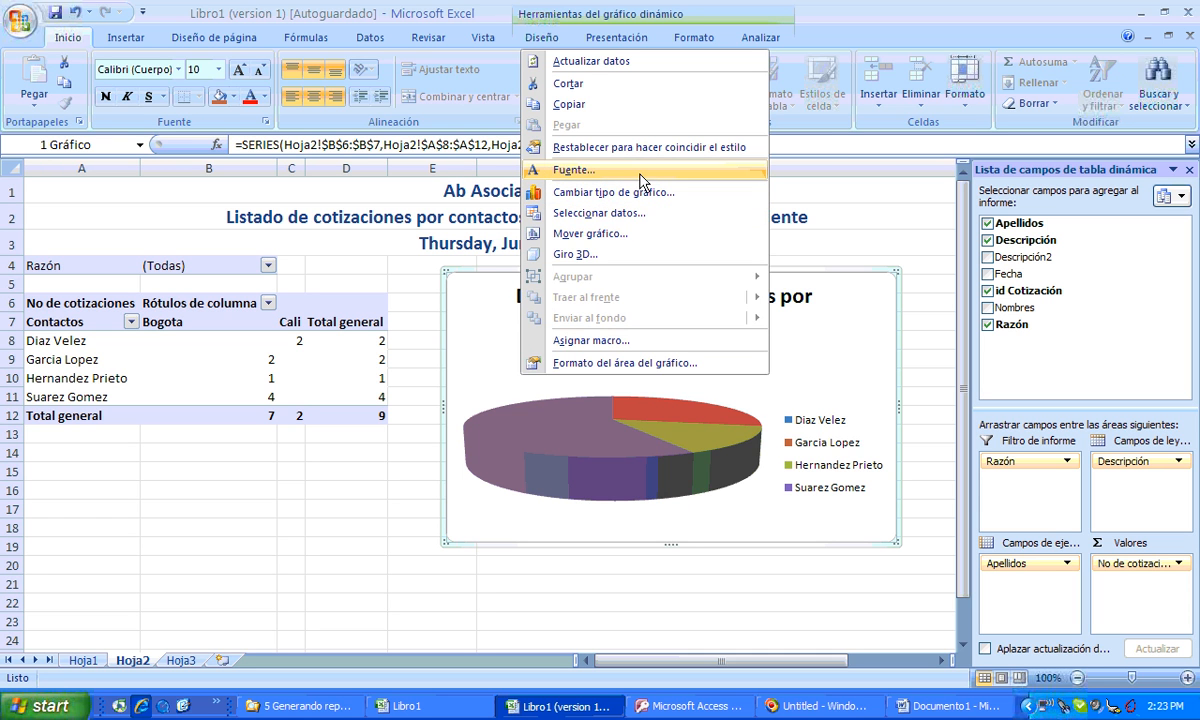
click(397, 264)
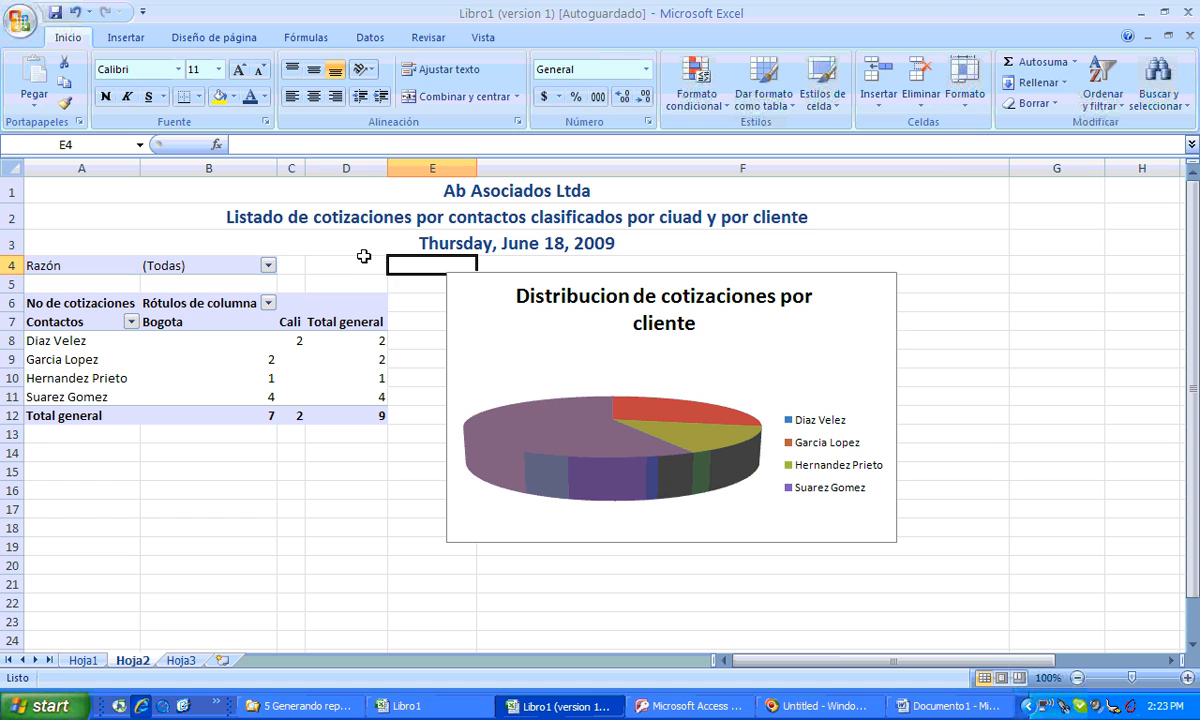
click(352, 258)
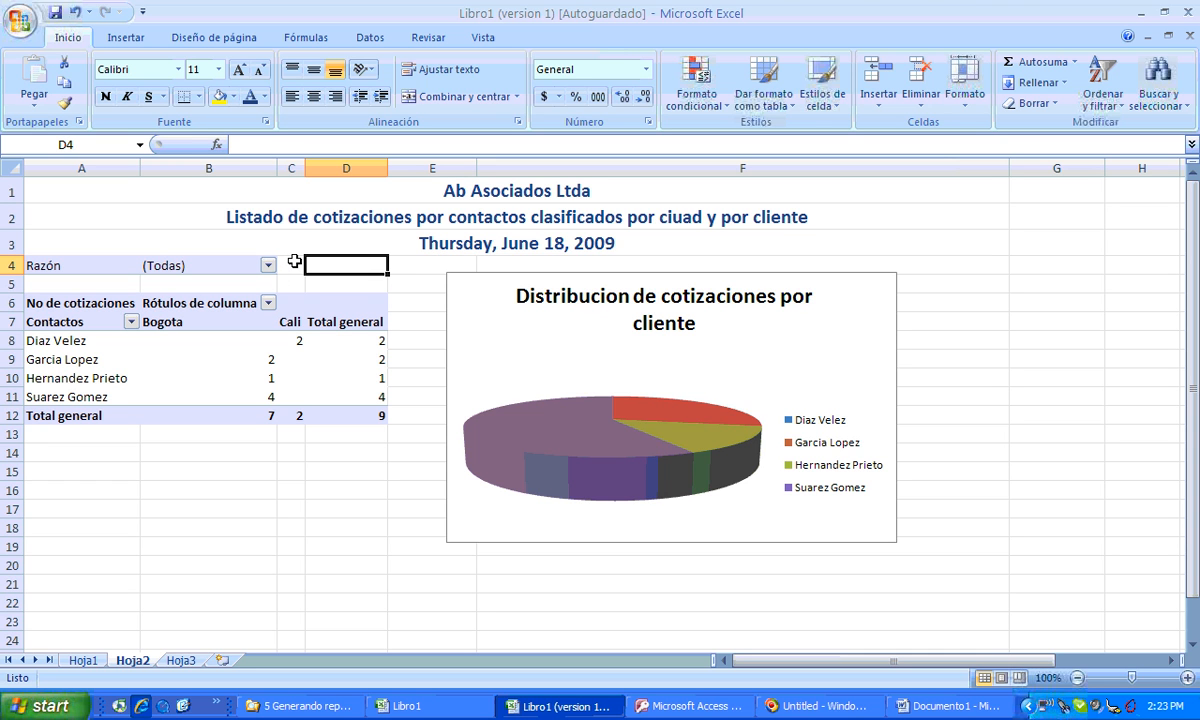
click(330, 467)
click(188, 472)
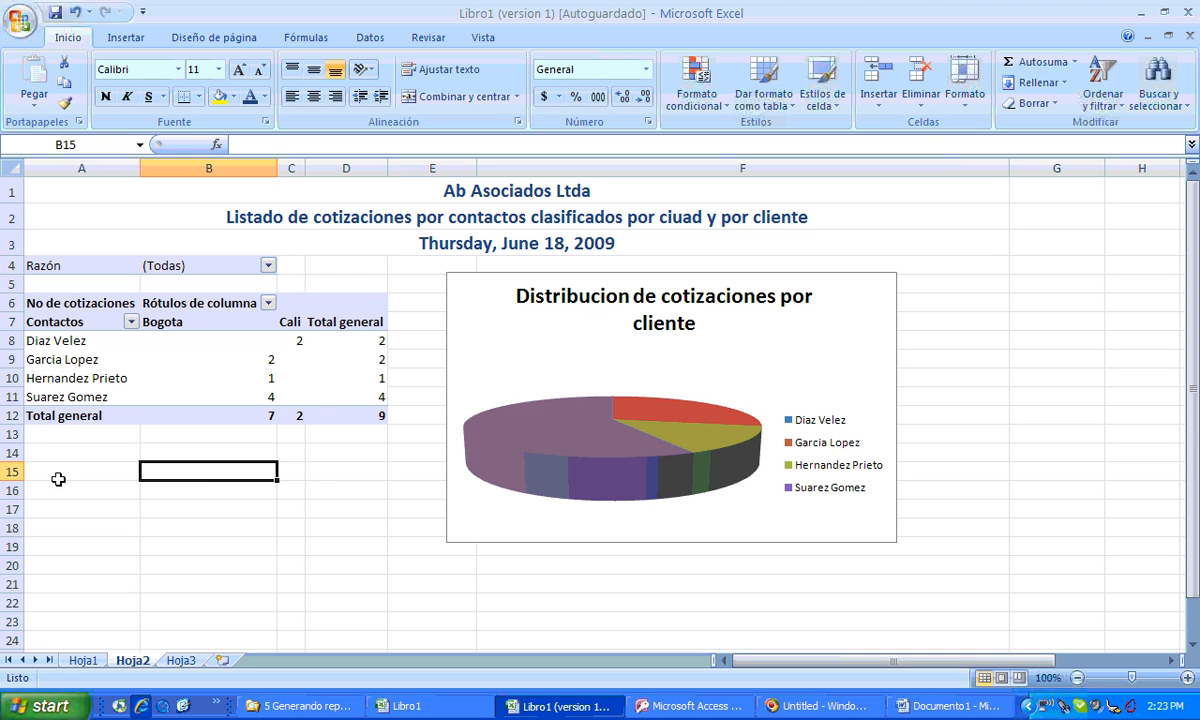
click(88, 468)
click(84, 450)
click(173, 452)
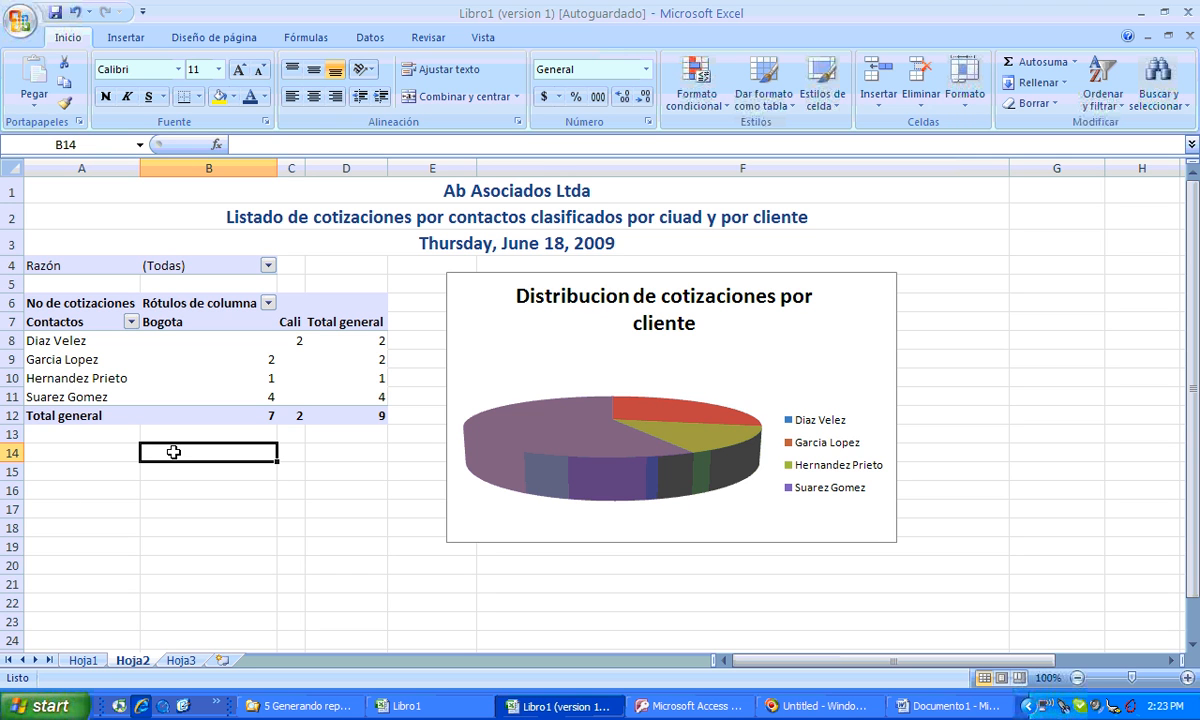